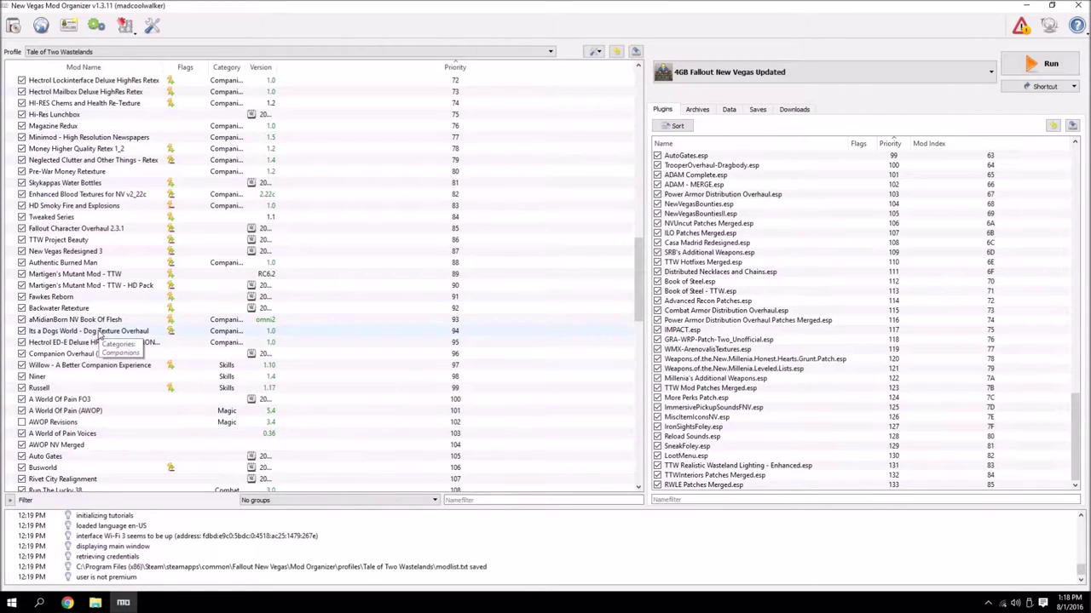
# Step: Disable the Power Armor Distribution Overhaul mod and its separate patches mod in the Tale of Two Wastelands profile
pyautogui.scroll(20, 206, 301)
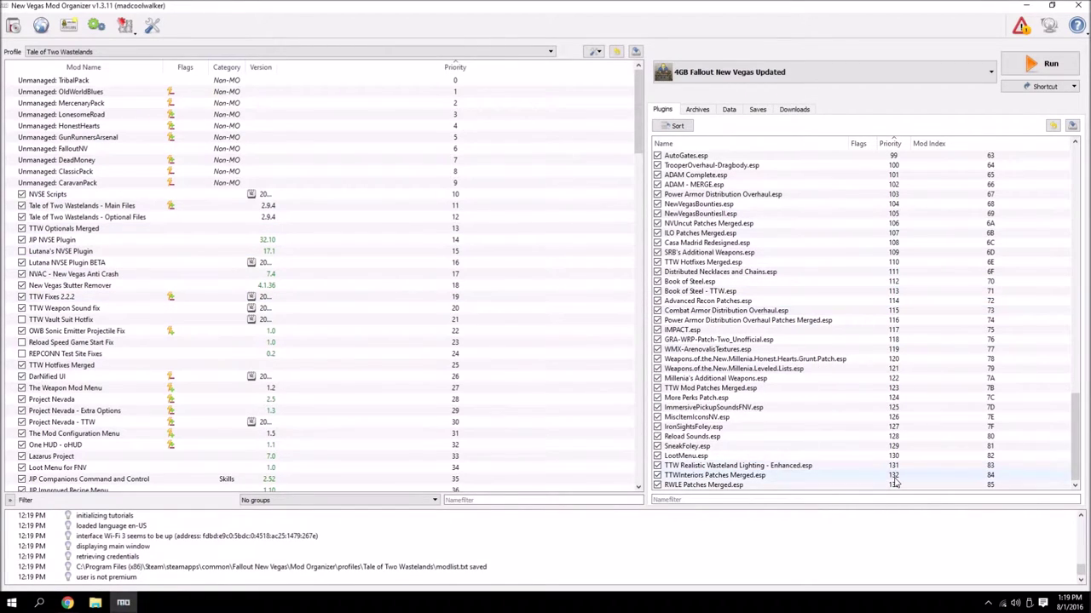
pyautogui.moveTo(894, 493)
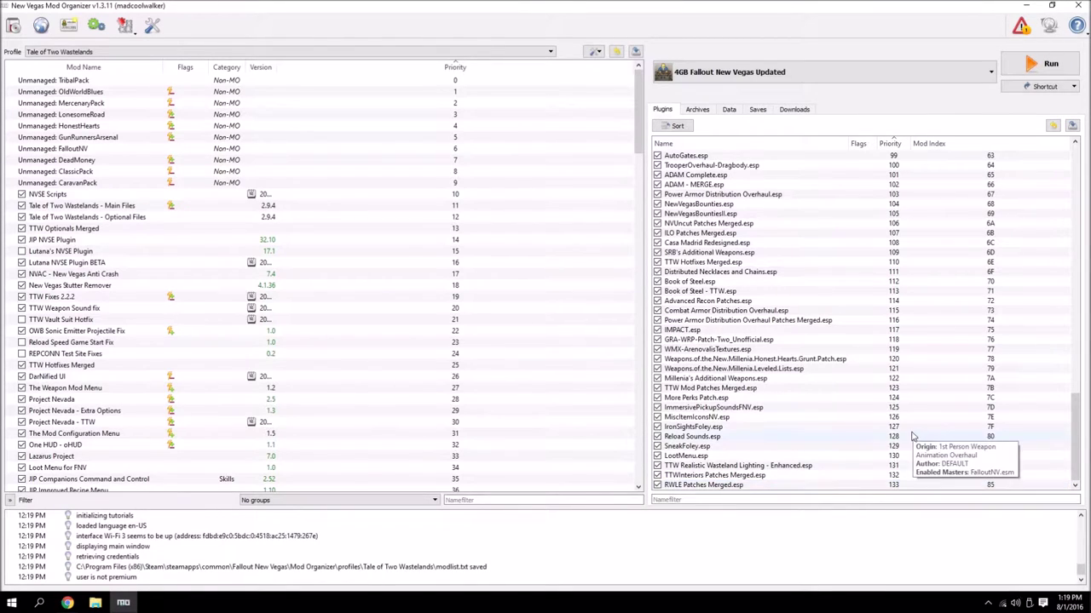
pyautogui.moveTo(881, 391)
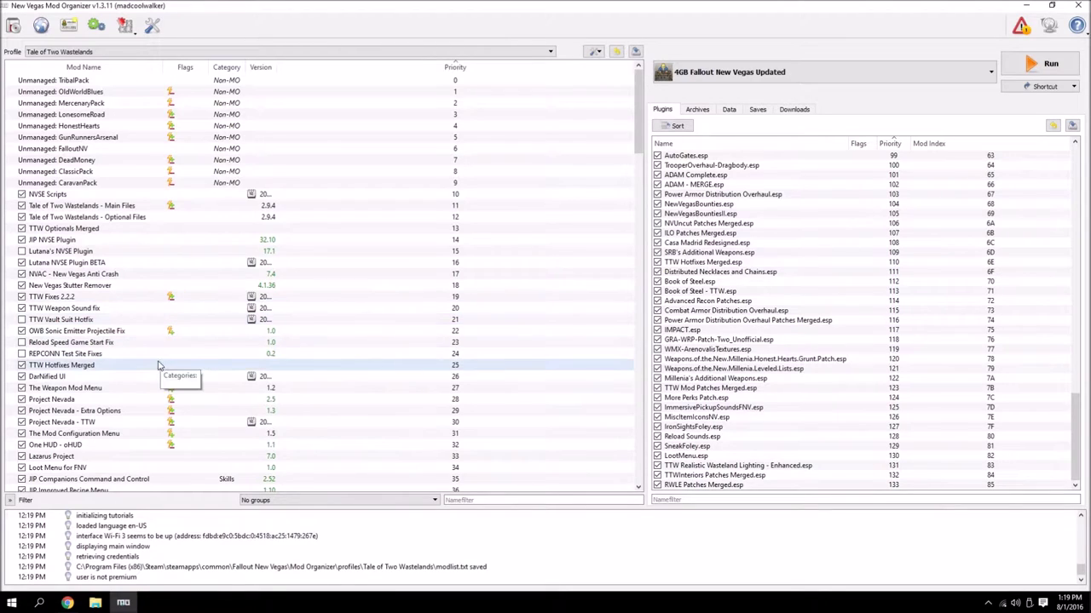
pyautogui.scroll(-20, 158, 364)
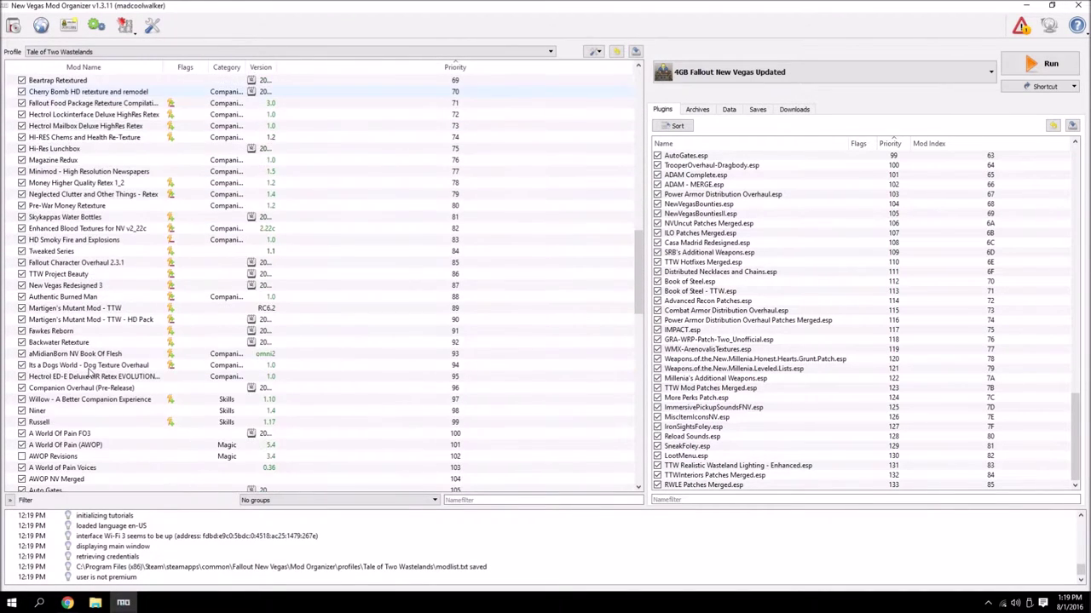
pyautogui.scroll(-20, 89, 368)
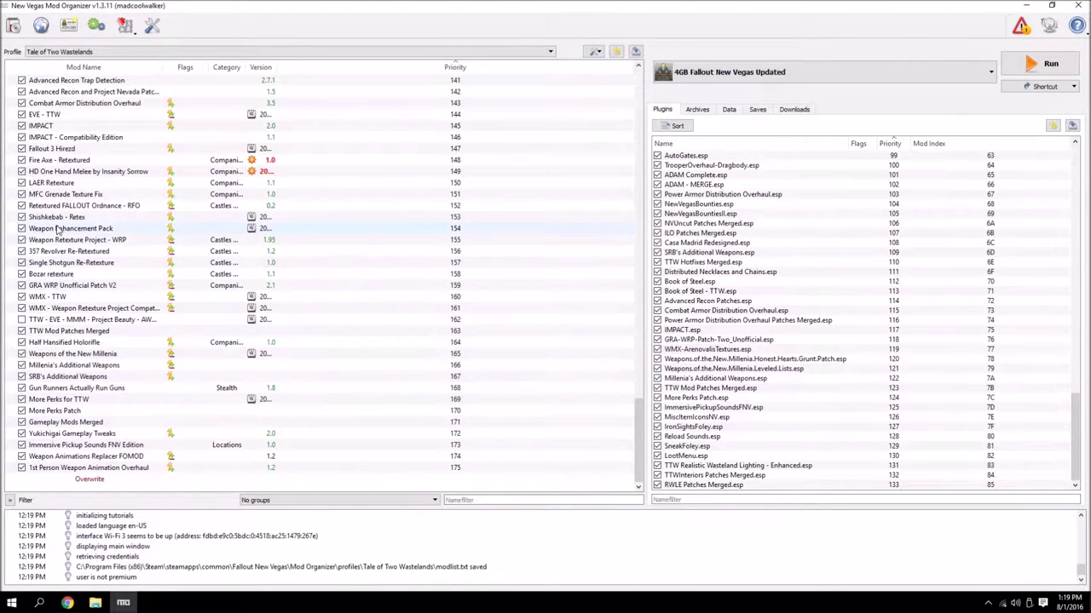
pyautogui.scroll(2, 58, 256)
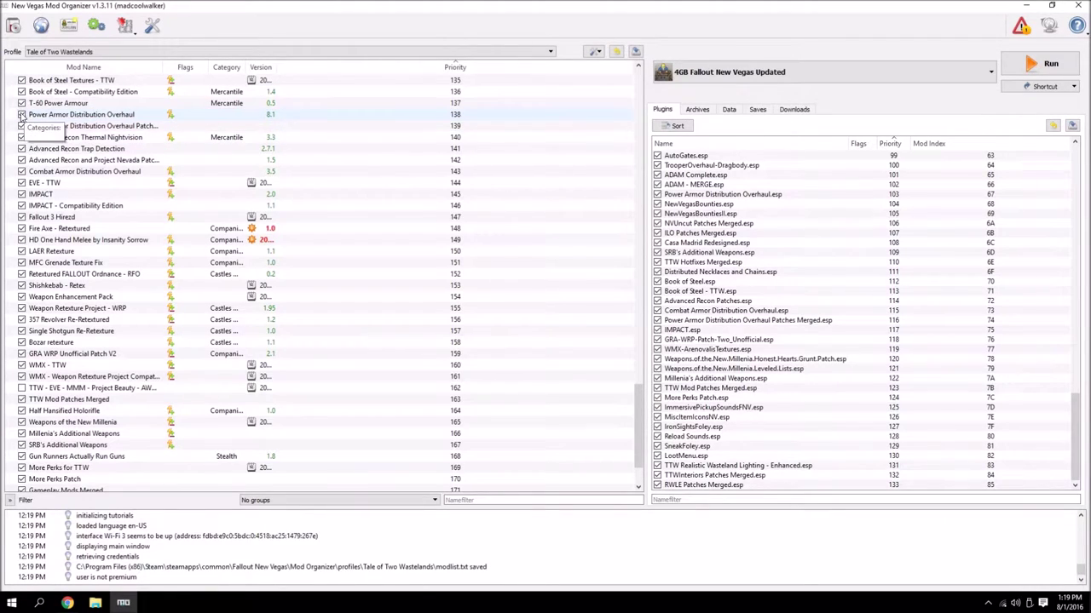
pyautogui.click(102, 128)
pyautogui.click(21, 115)
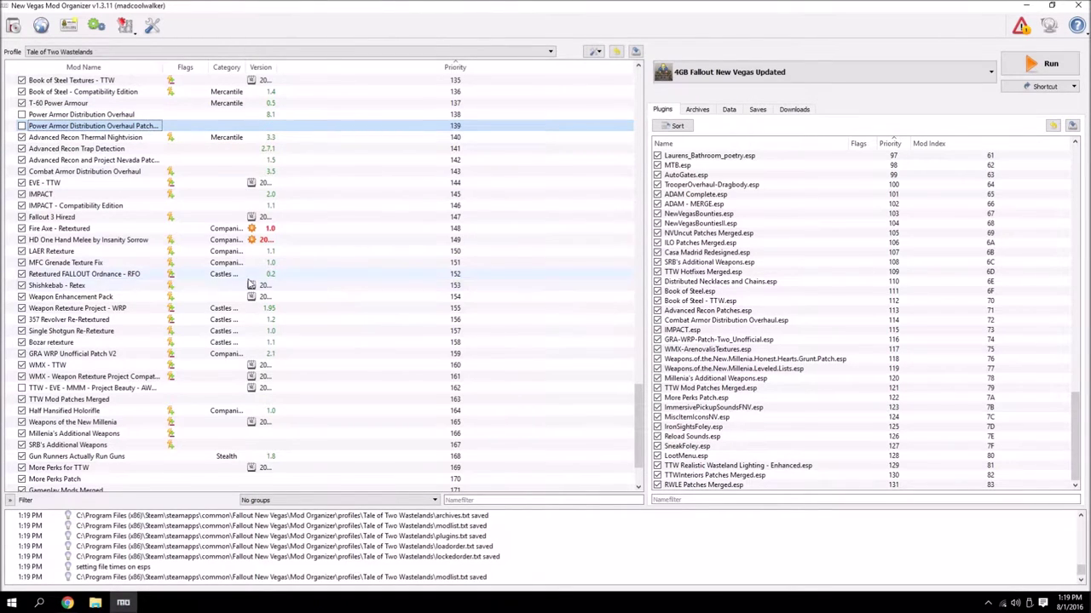
# Step: Disable the companion mods Willow - A Better Companion Experience and Niner in the mod list
pyautogui.scroll(20, 255, 285)
pyautogui.scroll(17, 247, 285)
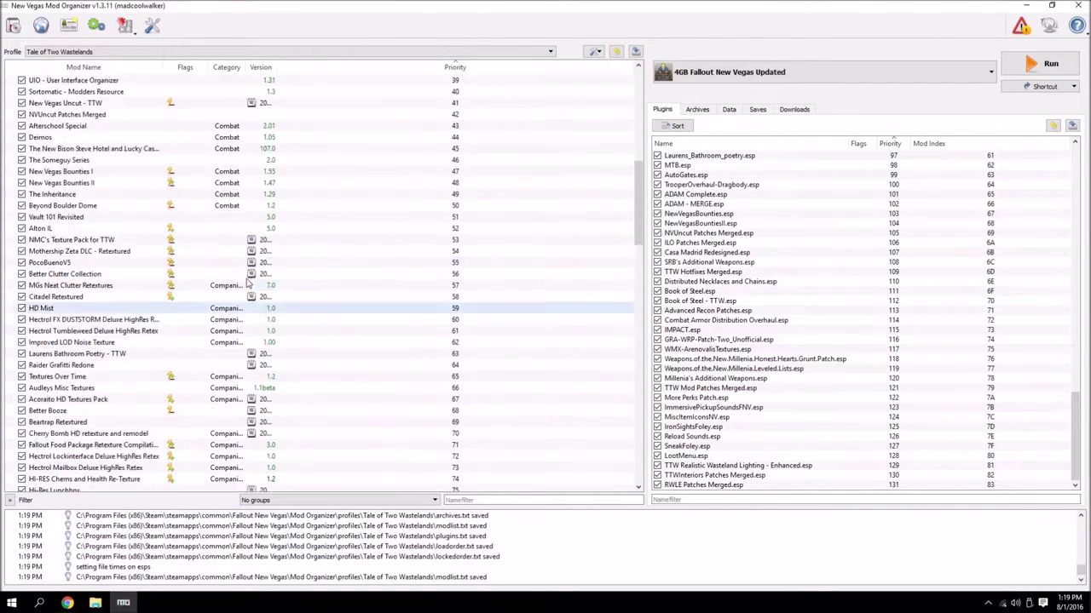
pyautogui.scroll(3, 135, 261)
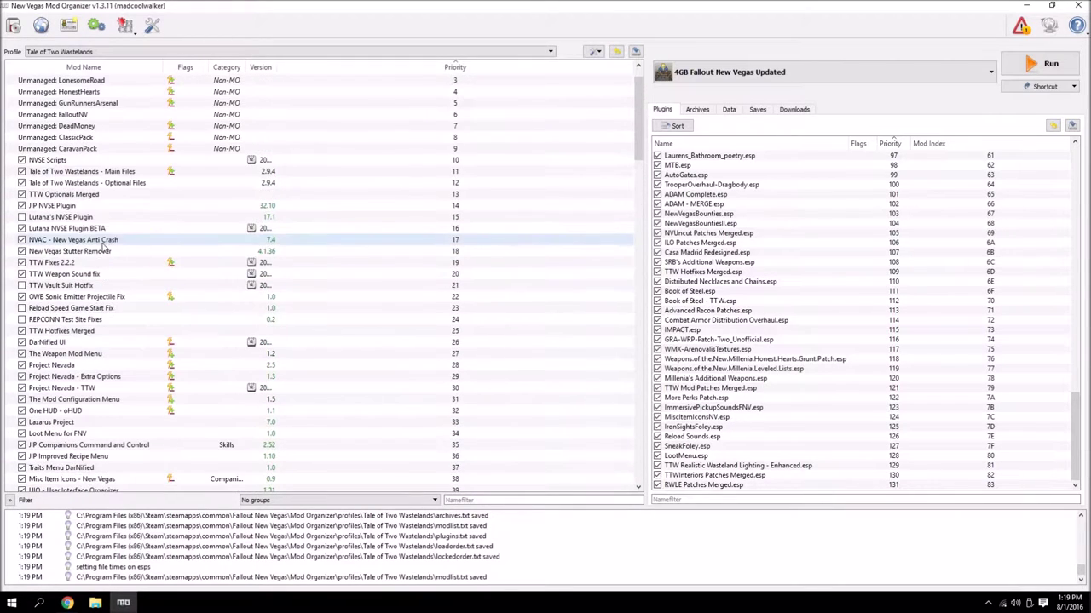
pyautogui.scroll(-11, 80, 277)
pyautogui.scroll(-6, 81, 276)
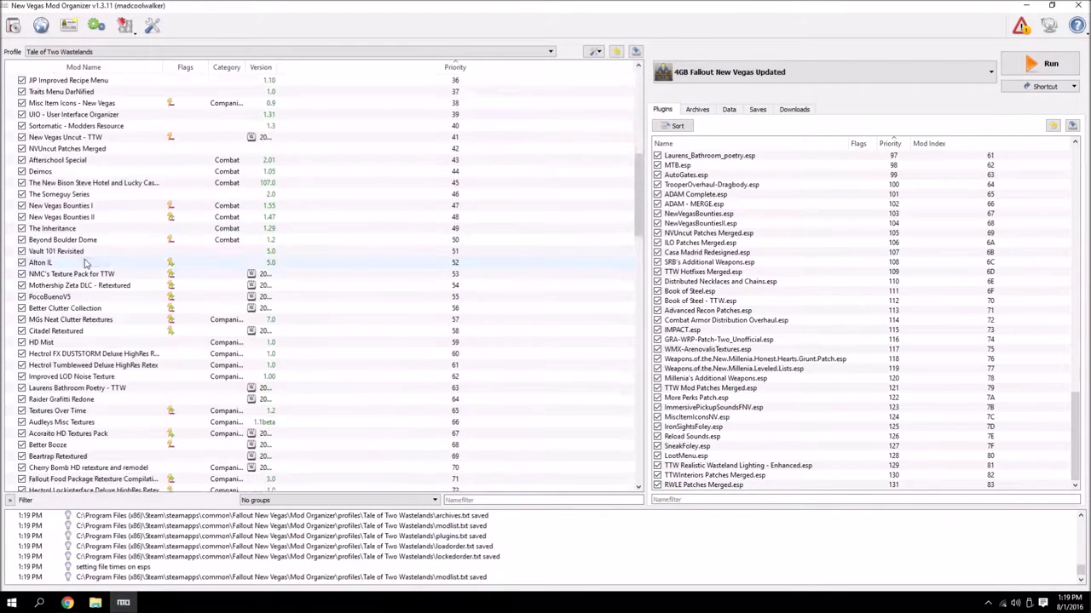
pyautogui.scroll(-5, 62, 299)
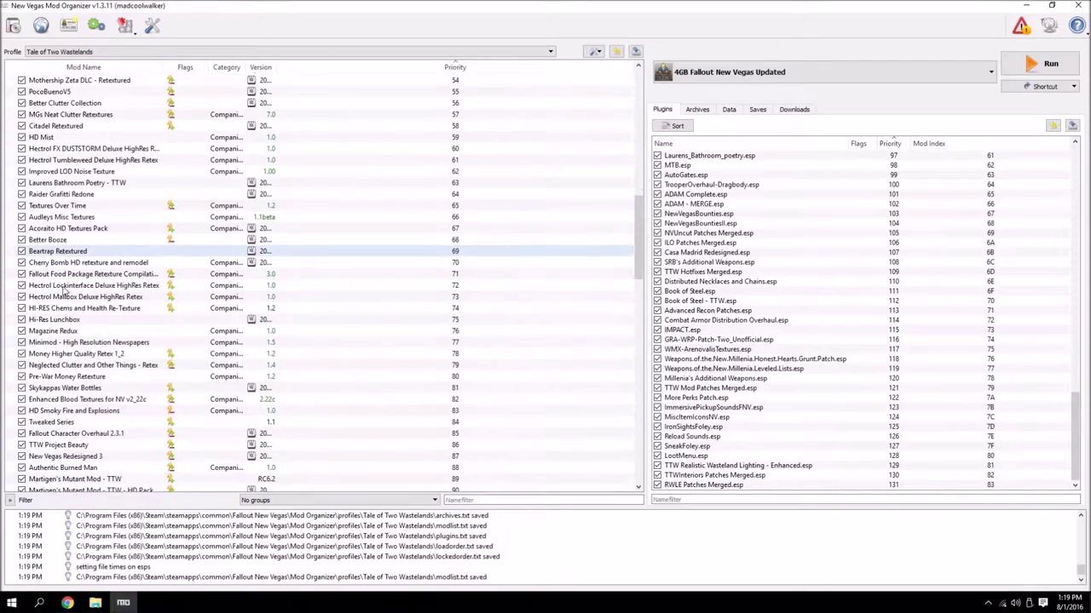
pyautogui.scroll(-3, 55, 362)
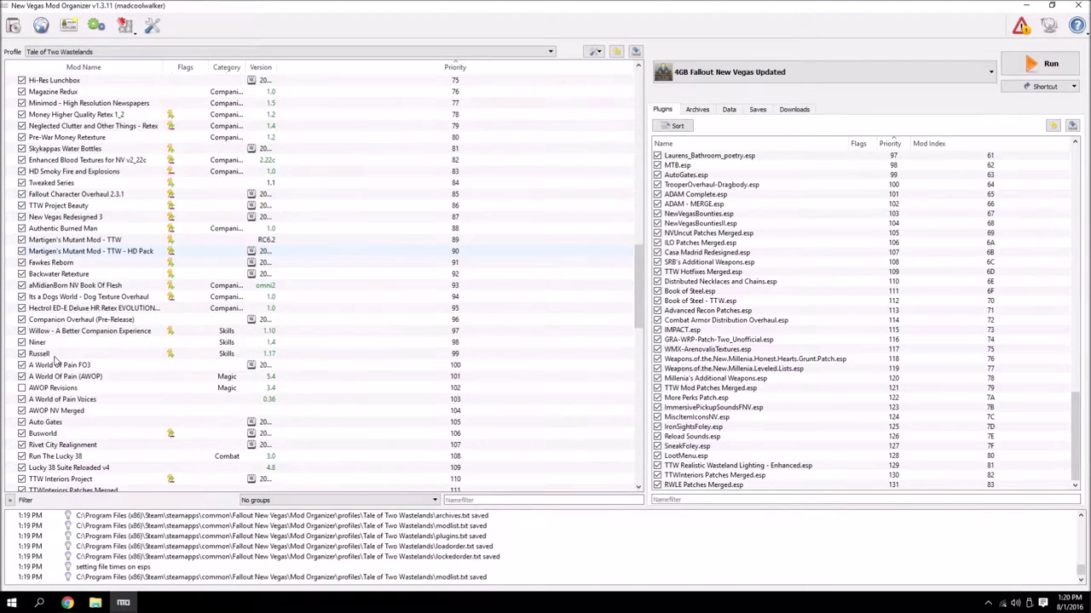
pyautogui.click(21, 331)
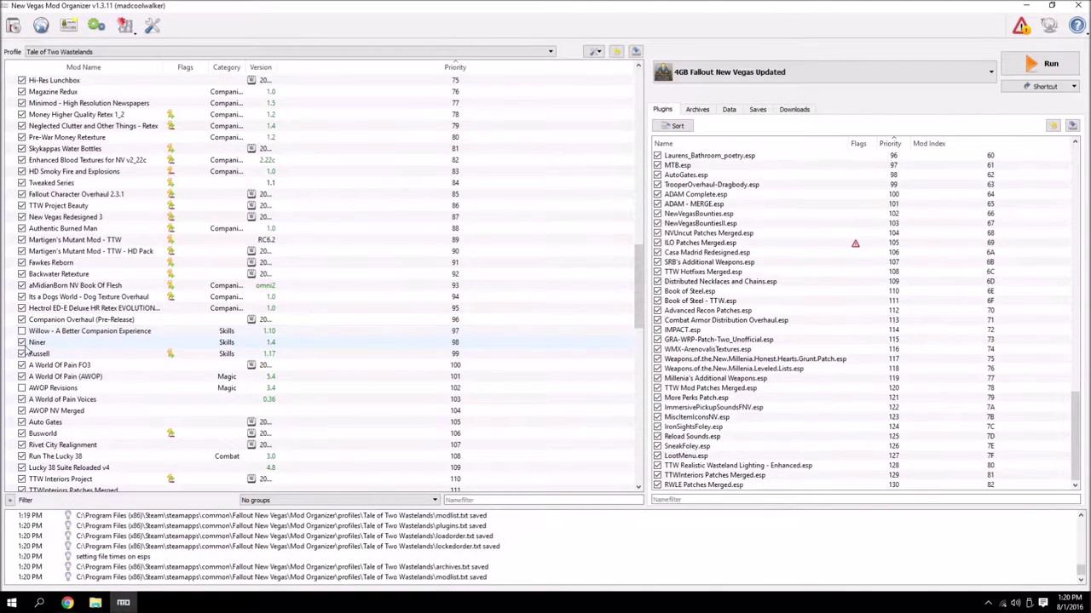
pyautogui.click(22, 341)
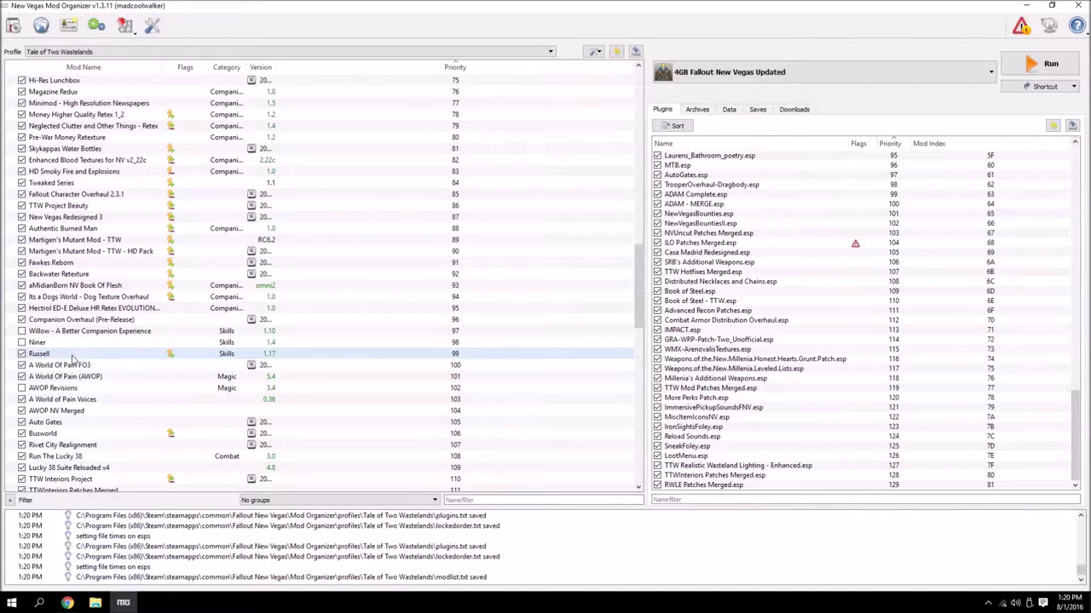
# Step: Inspect the warning details on ILO Patches Merged.esp to identify its missing master
pyautogui.moveTo(782, 252)
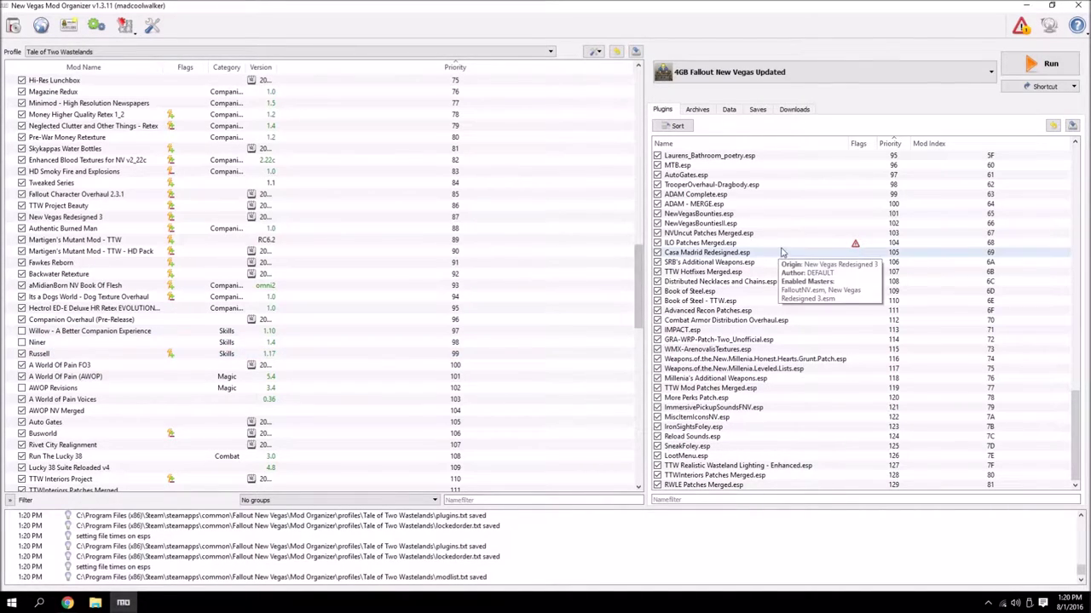
pyautogui.moveTo(854, 243)
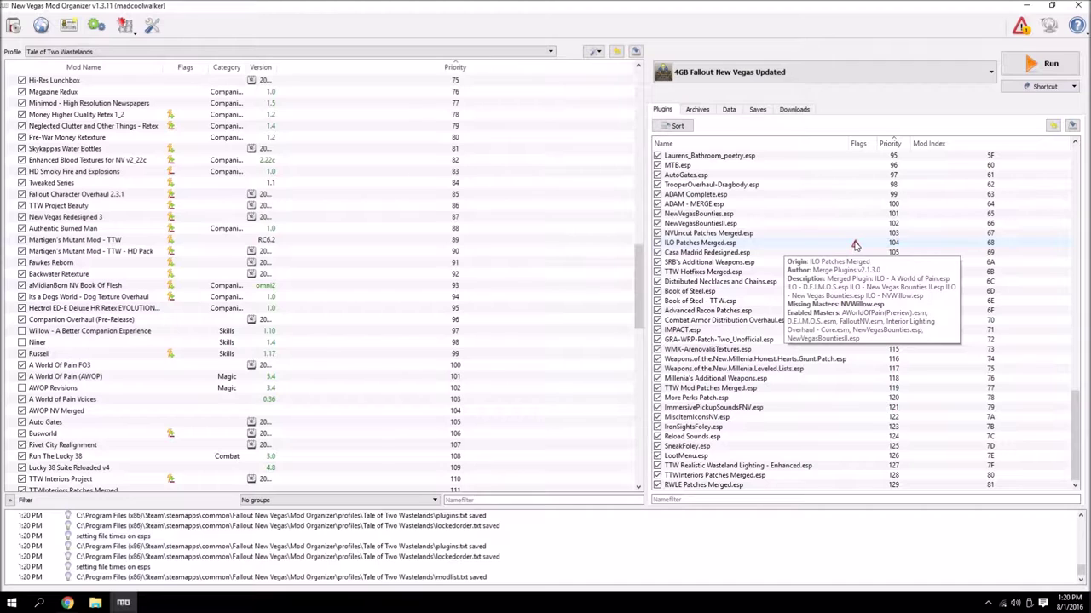
pyautogui.scroll(20, 855, 246)
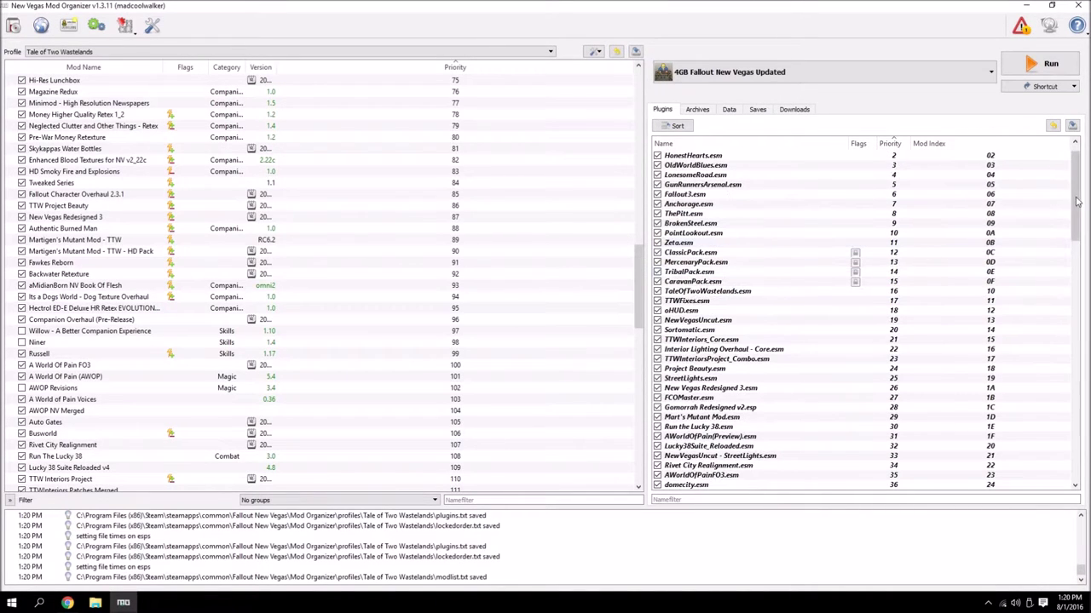
pyautogui.moveTo(1076, 201); pyautogui.dragTo(1075, 443)
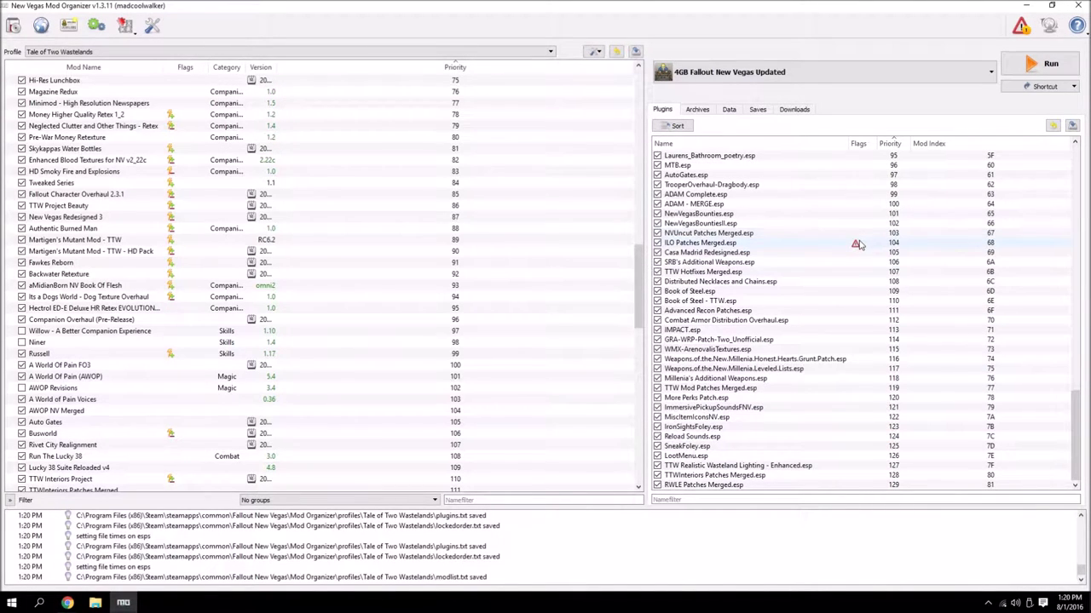
pyautogui.moveTo(856, 246)
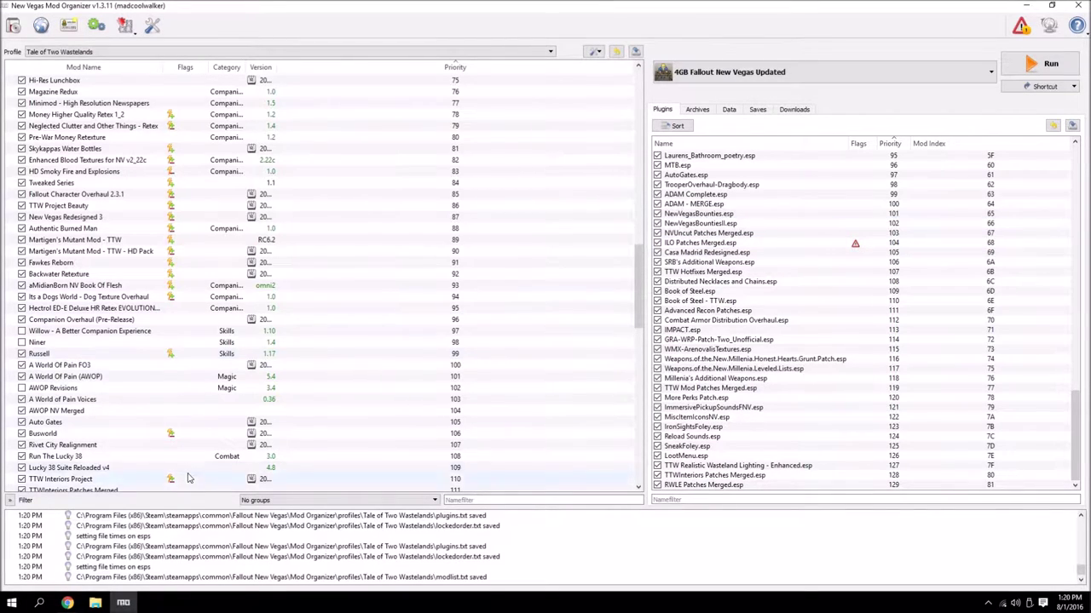
pyautogui.scroll(-9, 191, 464)
pyautogui.scroll(-13, 191, 464)
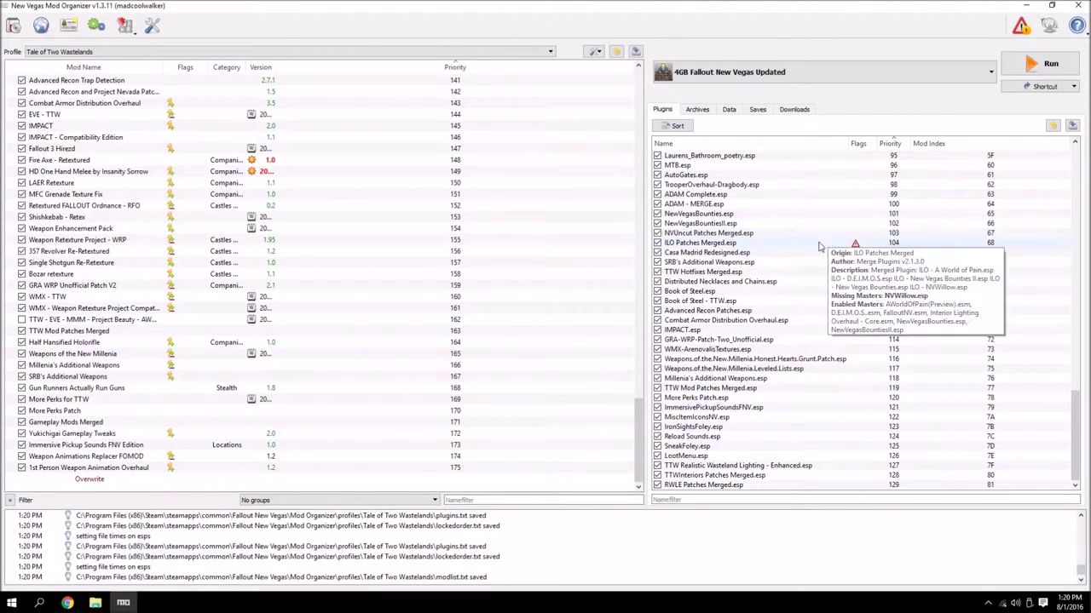
# Step: Disable Lutana NVSE Plugin BETA and enable the regular Lutana's NVSE Plugin instead
pyautogui.scroll(20, 358, 307)
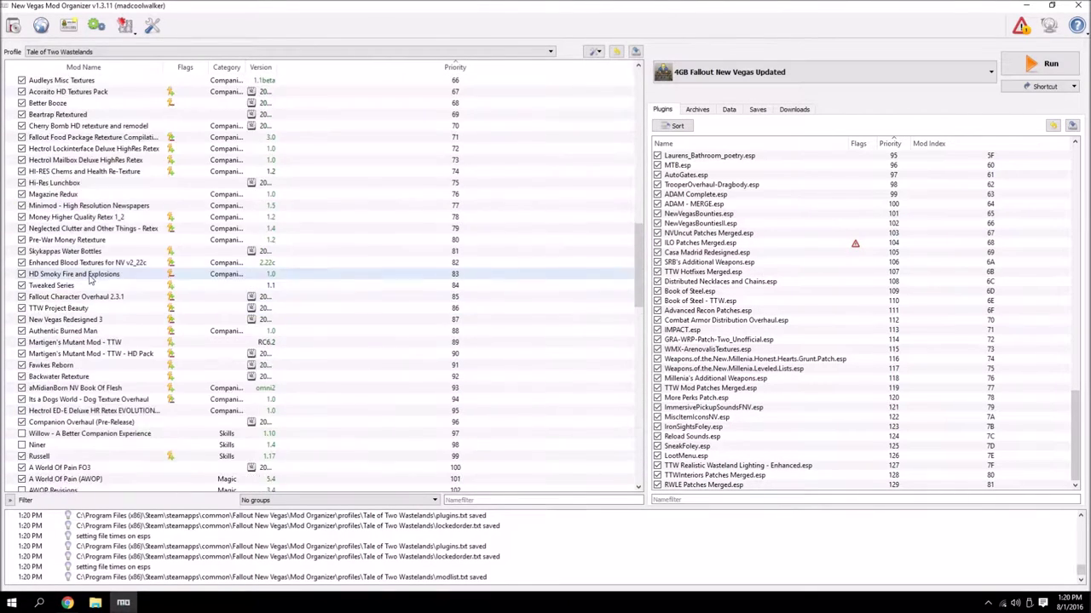
pyautogui.scroll(13, 84, 267)
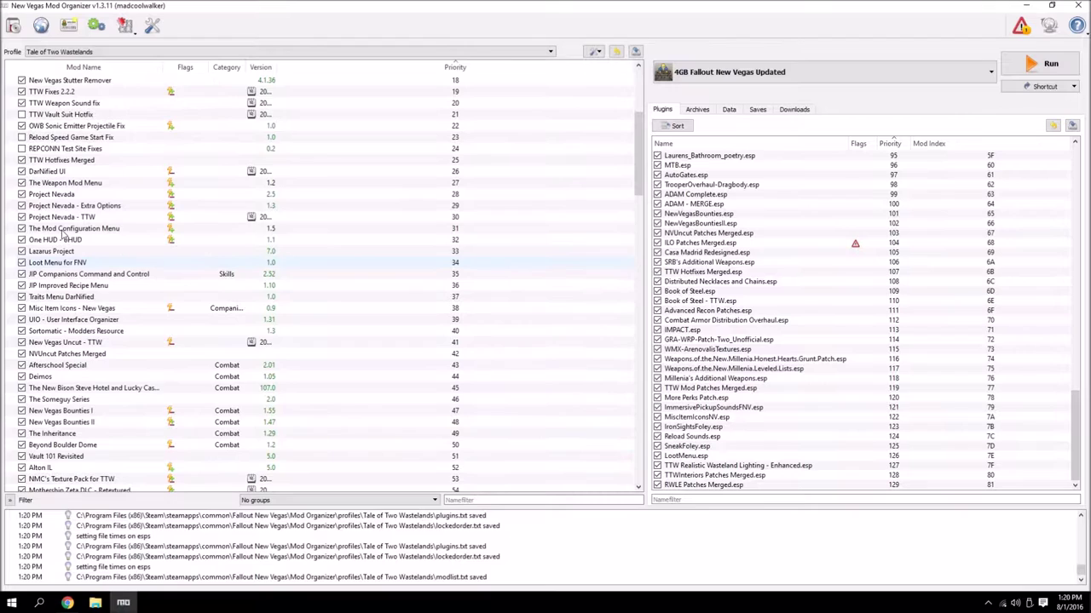
pyautogui.scroll(2, 61, 234)
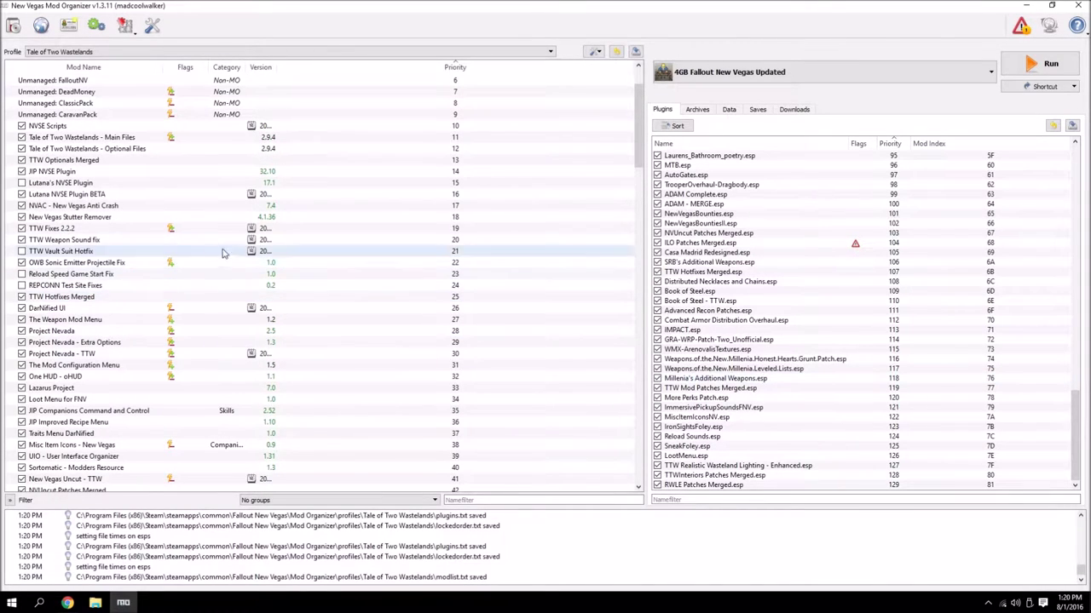
pyautogui.scroll(-1, 146, 249)
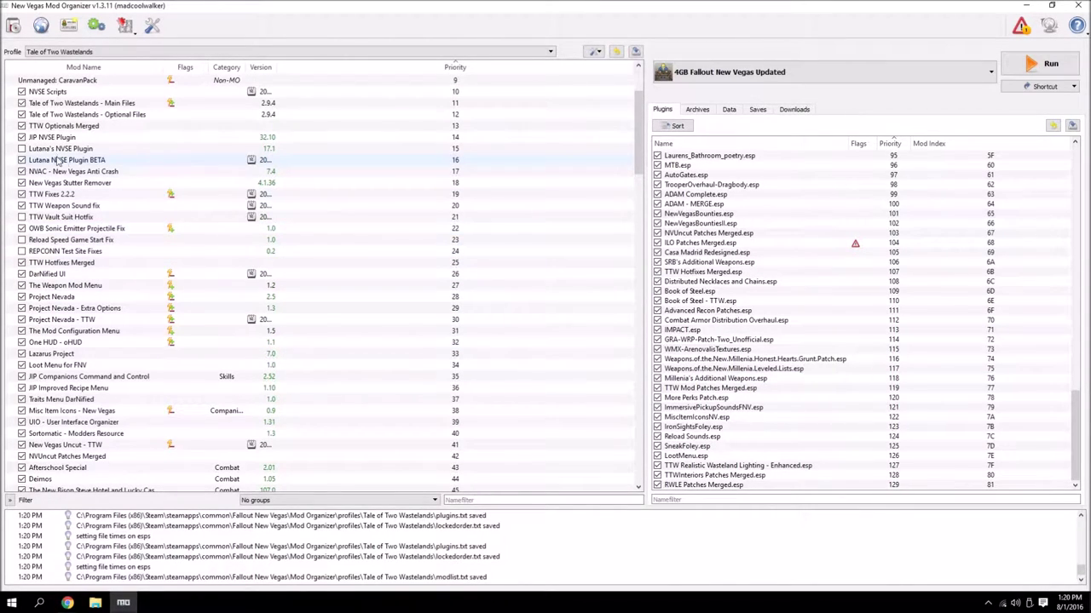
pyautogui.click(22, 160)
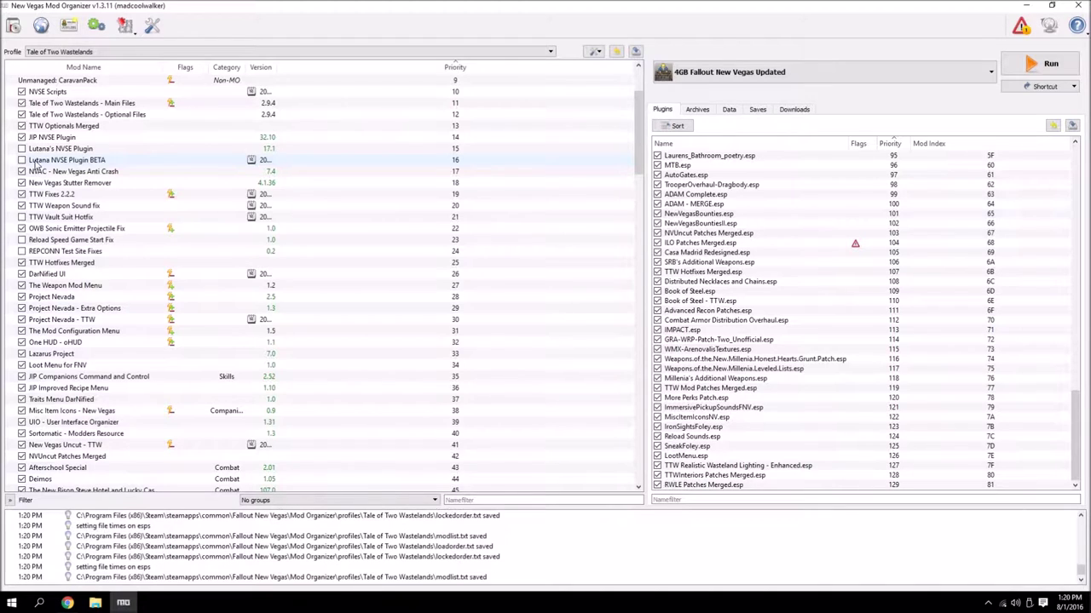
pyautogui.click(22, 149)
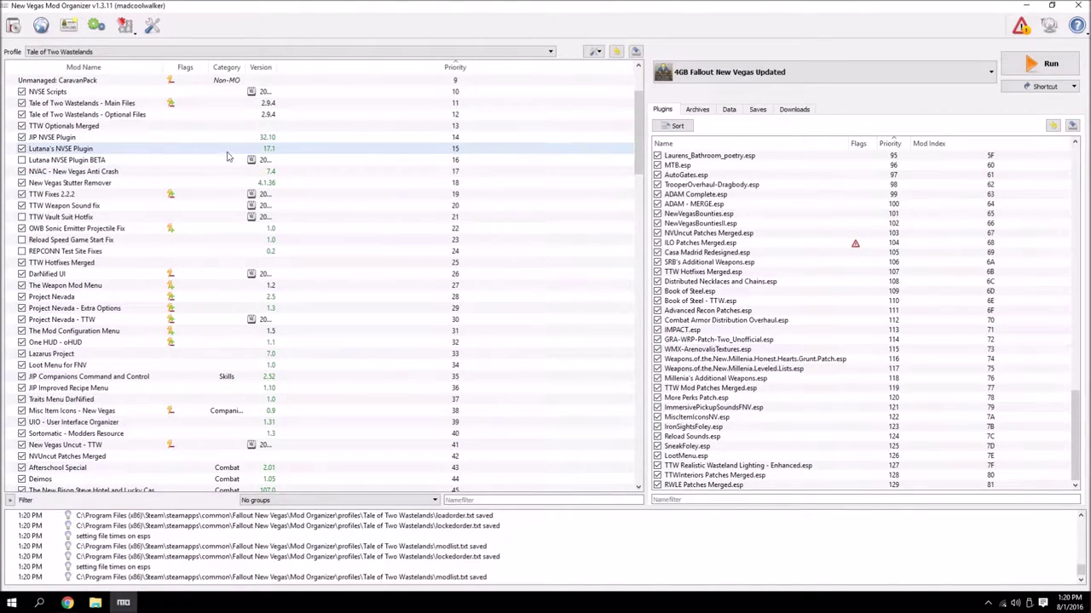
# Step: Review the installed mods from Lutana's NVSE Plugin and Loot Menu for FNV down to the interior lighting mods
pyautogui.scroll(-3, 128, 193)
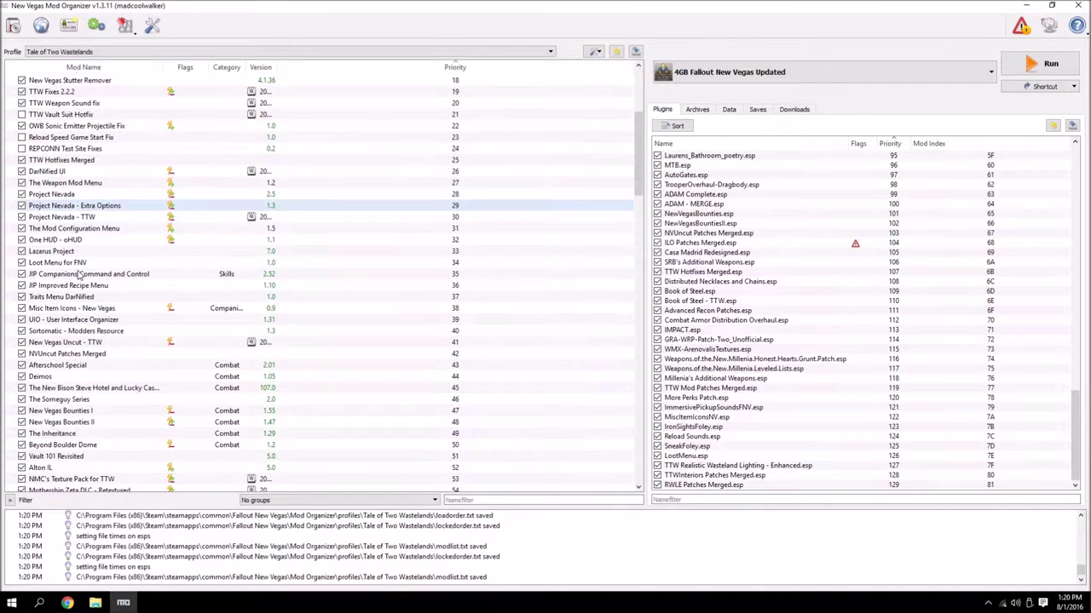
pyautogui.scroll(-1, 73, 255)
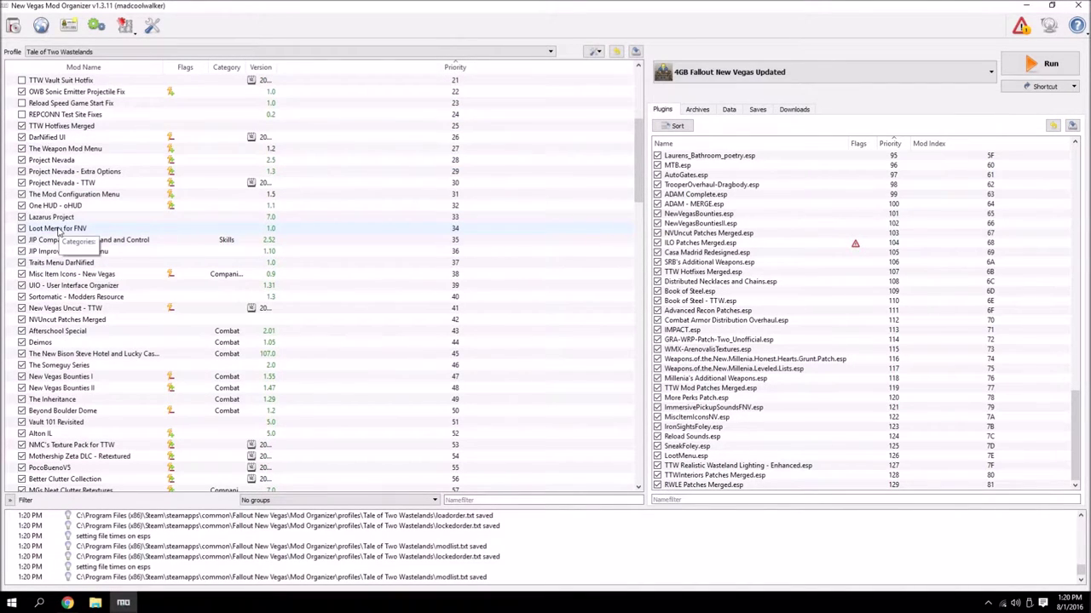
pyautogui.scroll(4, 58, 230)
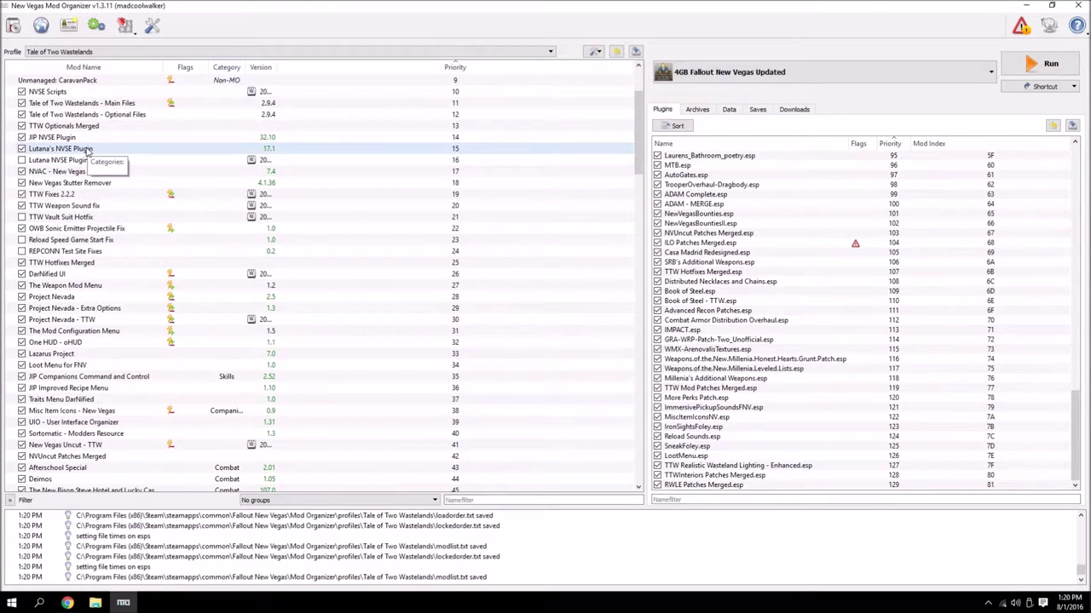
pyautogui.scroll(-2, 88, 150)
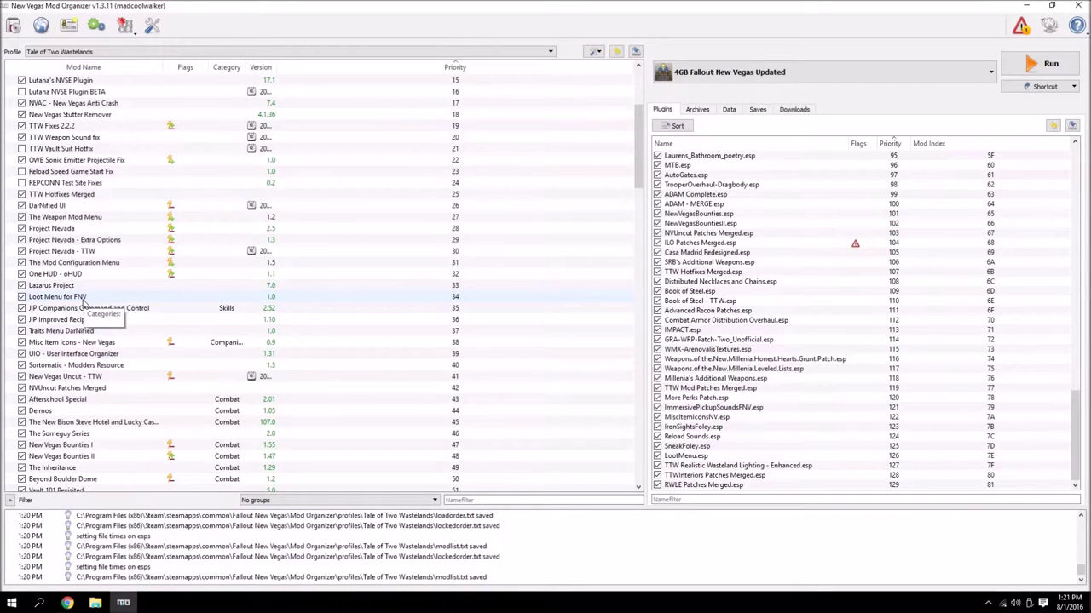
pyautogui.scroll(-7, 83, 302)
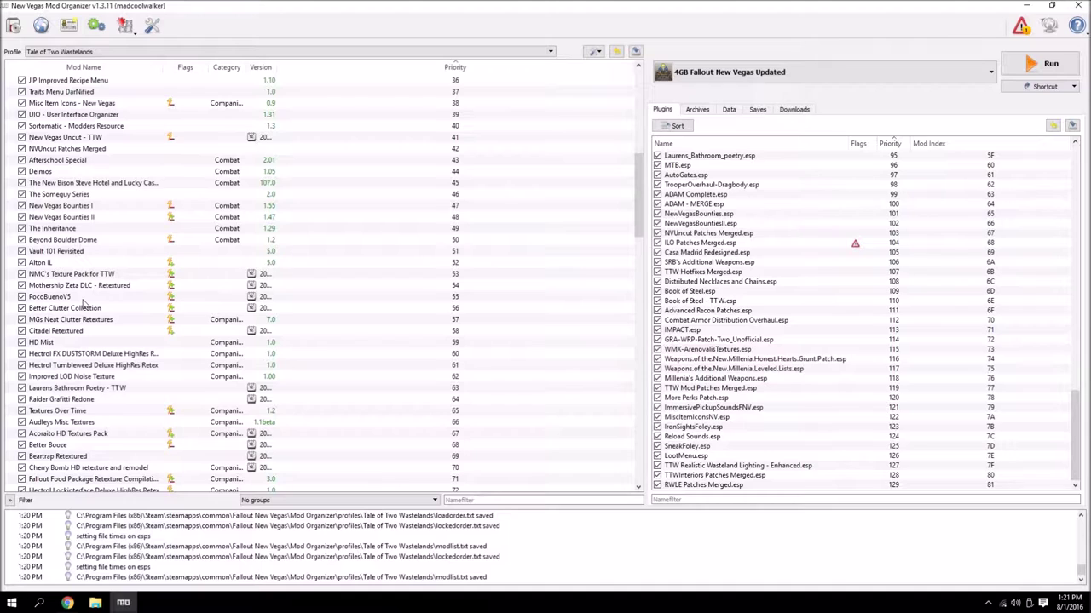
pyautogui.scroll(-10, 61, 344)
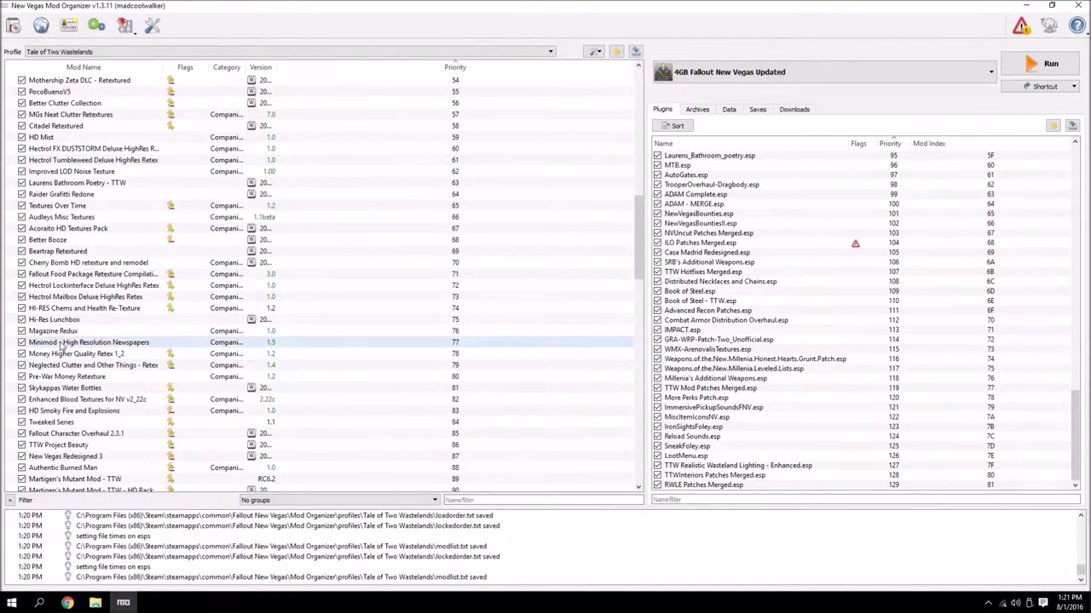
pyautogui.scroll(-2, 61, 343)
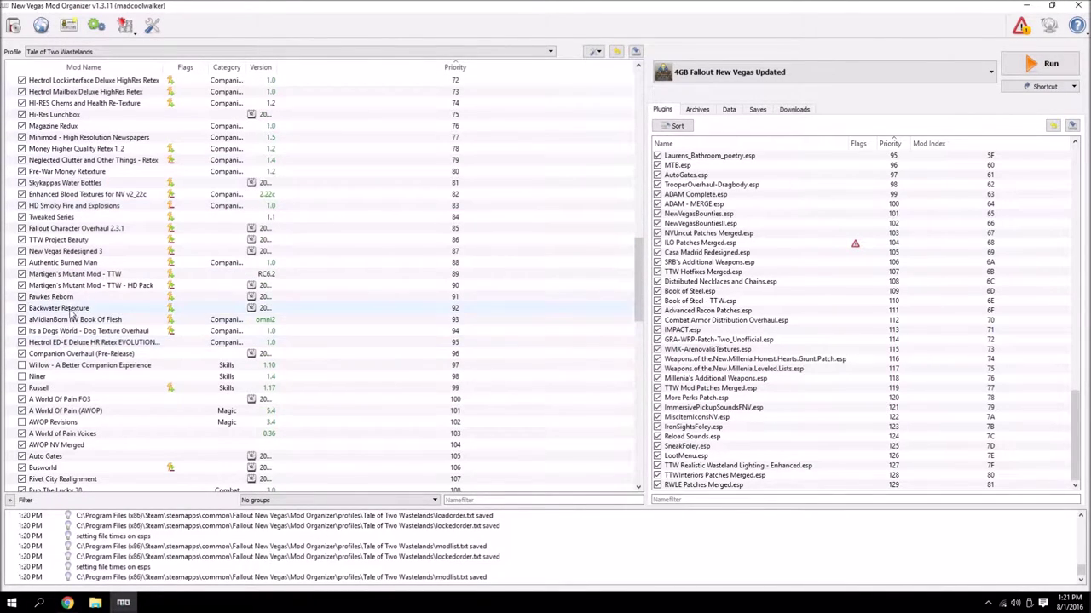
pyautogui.scroll(-2, 81, 251)
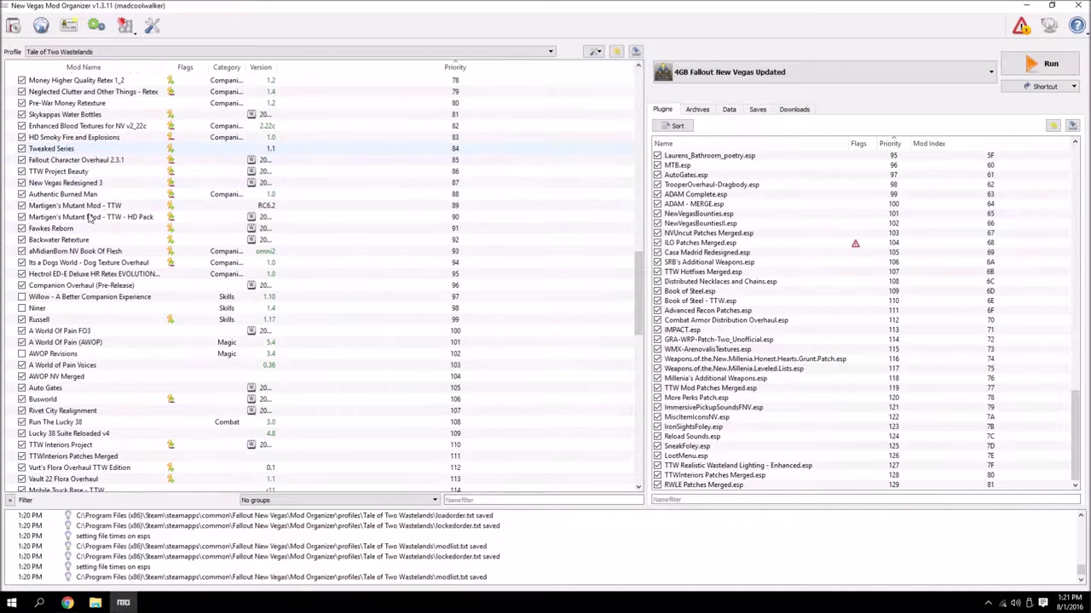
pyautogui.scroll(-2, 81, 255)
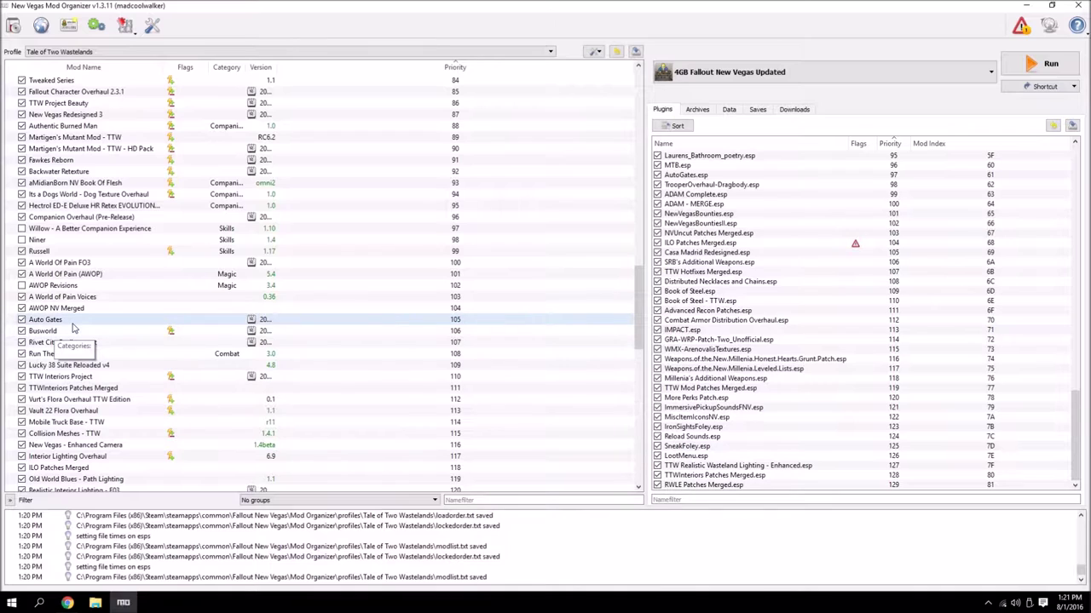
# Step: Disable the Busworld mod in the mod list and check the plugin load order up to its start
pyautogui.click(21, 330)
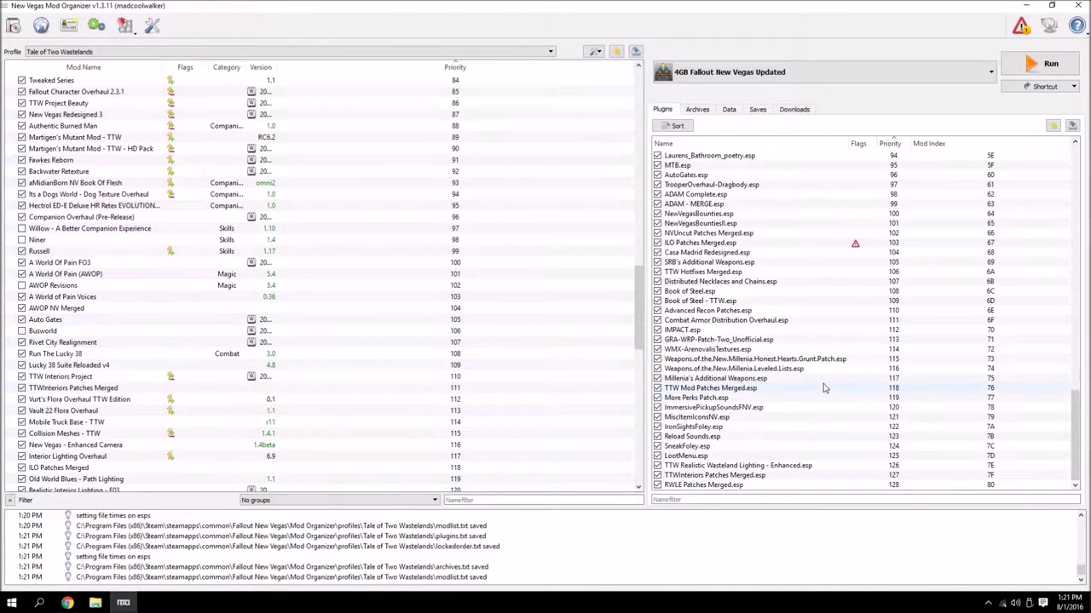
pyautogui.scroll(20, 801, 398)
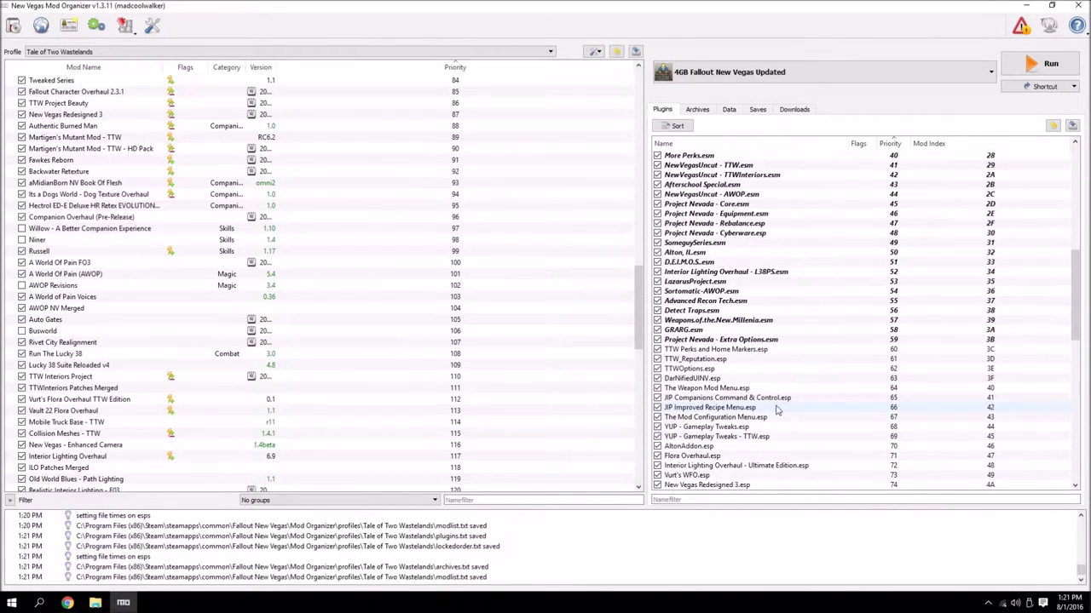
pyautogui.scroll(3, 777, 411)
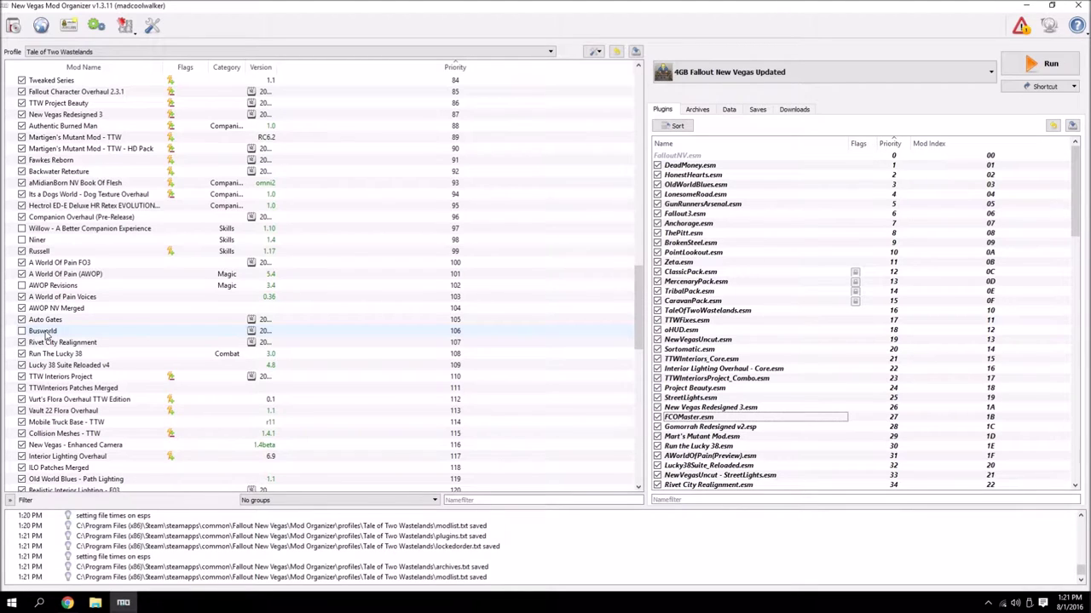
# Step: Switch to Chrome, read the Marts Mutant Mod New Vegas Patch post and download its attached archive mmm_nv.7z
pyautogui.hotkey('alt', 'Tab')
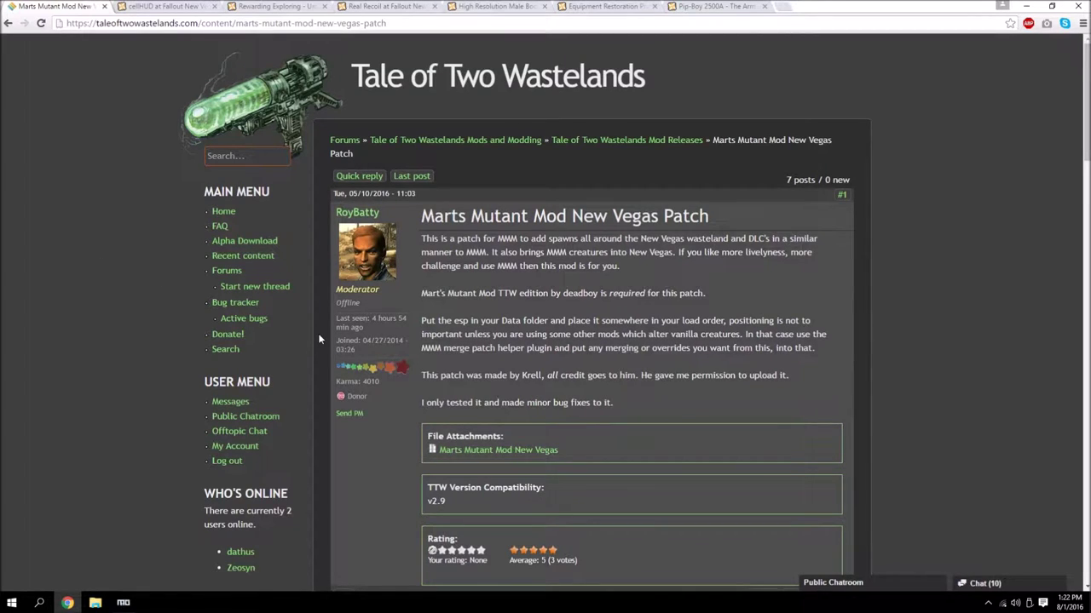
pyautogui.scroll(-3, 645, 306)
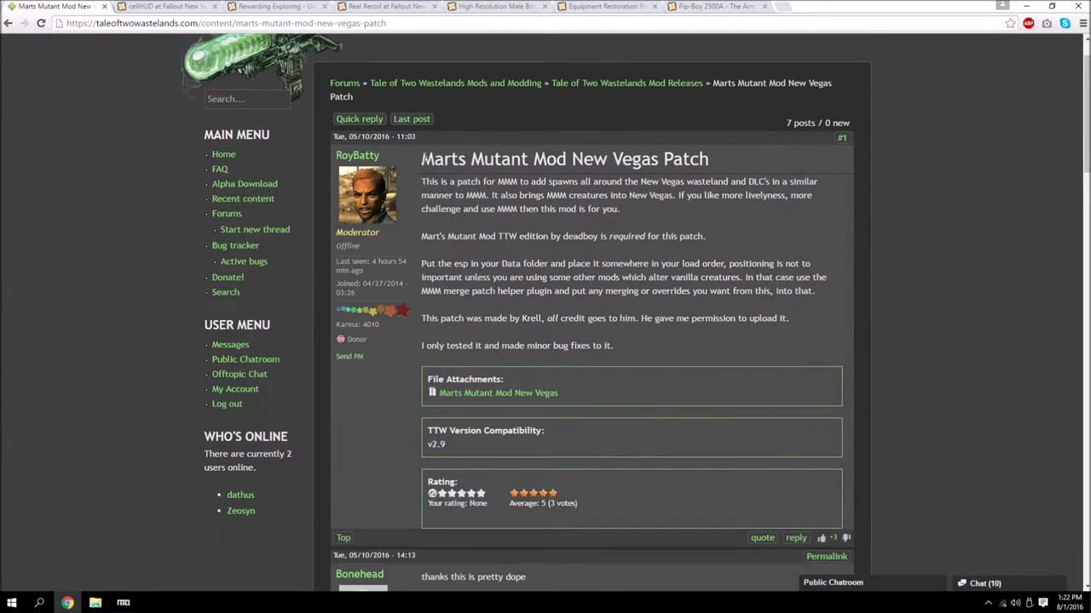
pyautogui.moveTo(422, 158); pyautogui.dragTo(749, 167)
pyautogui.click(748, 167)
pyautogui.scroll(-1, 590, 224)
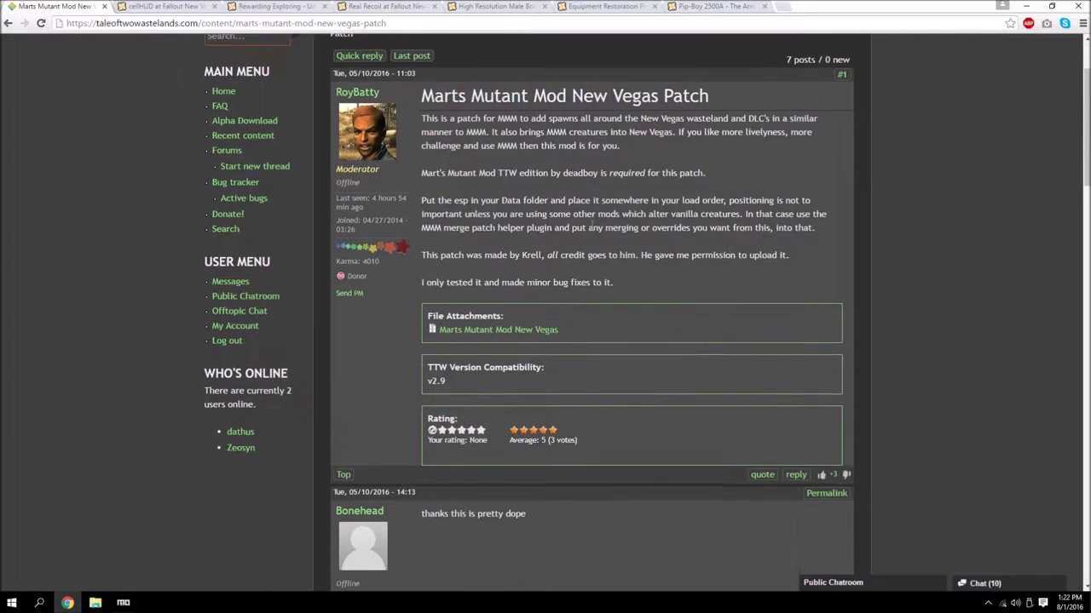
pyautogui.scroll(-1, 591, 223)
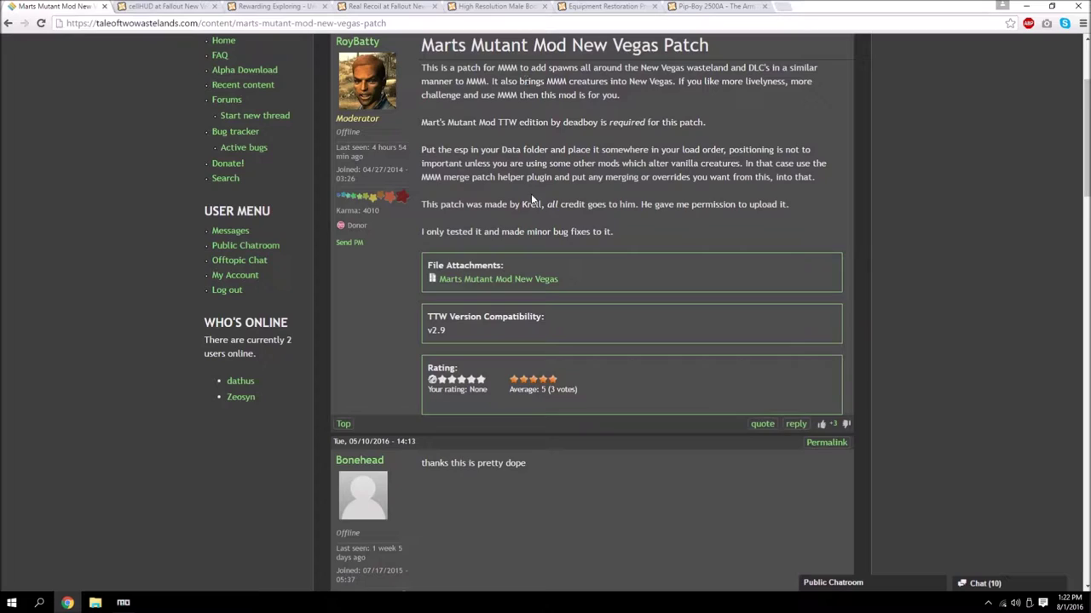
pyautogui.scroll(1, 532, 196)
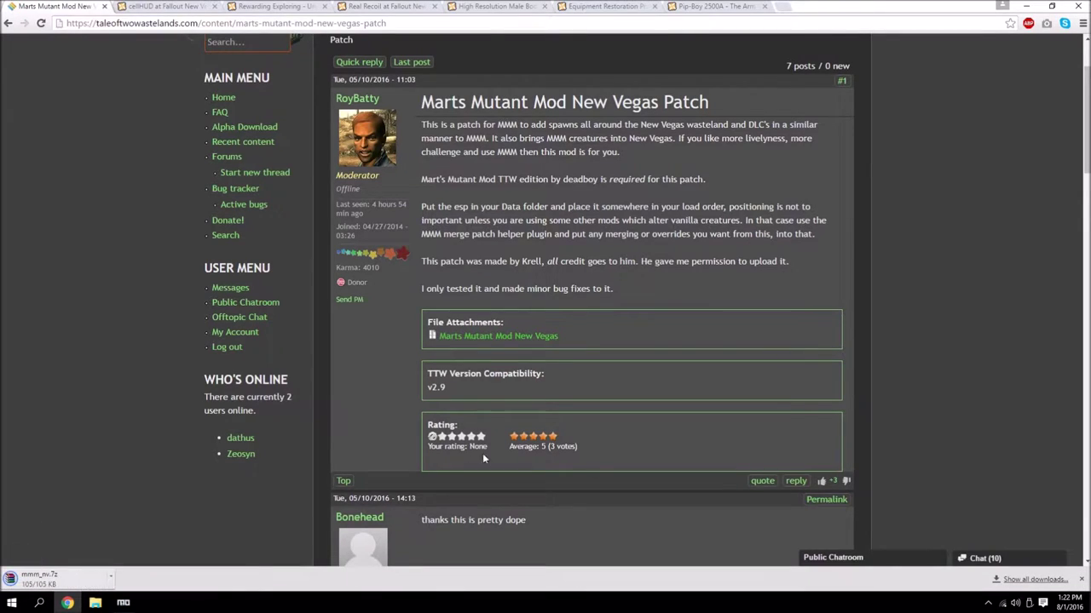
# Step: Remove the wallpaper entry from the browser's download list and move mmm_nv.7z from the Downloads folder to the desktop
pyautogui.click(1037, 581)
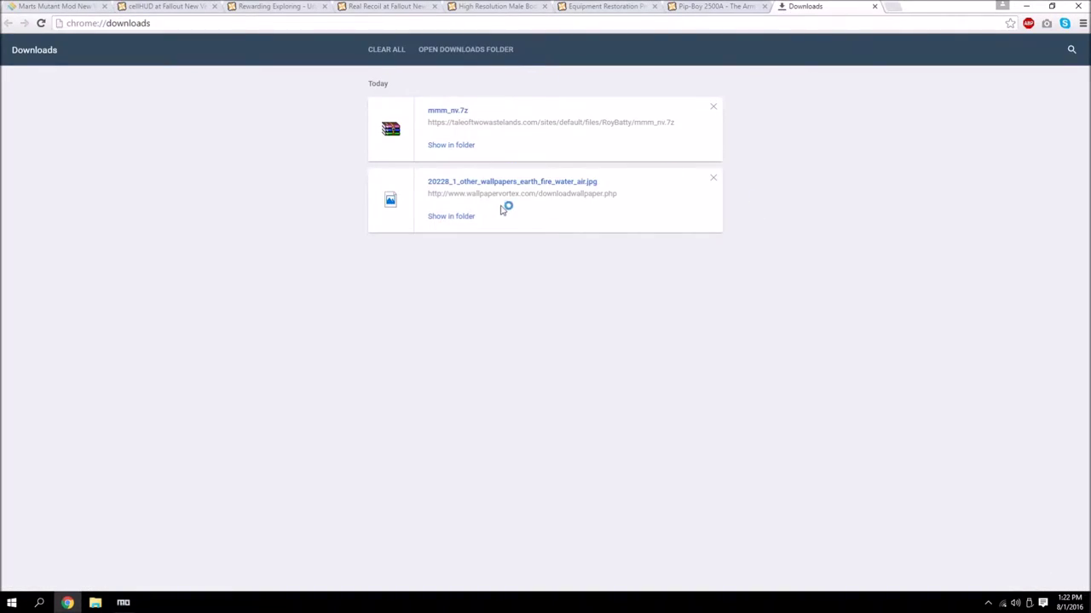
pyautogui.click(714, 179)
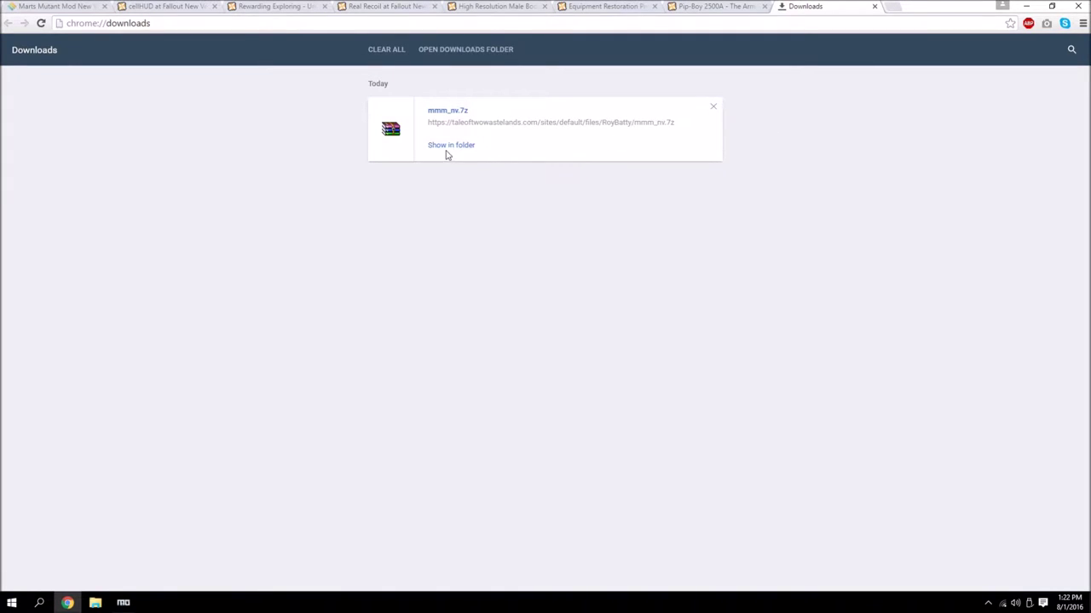
pyautogui.click(477, 154)
pyautogui.click(1026, 6)
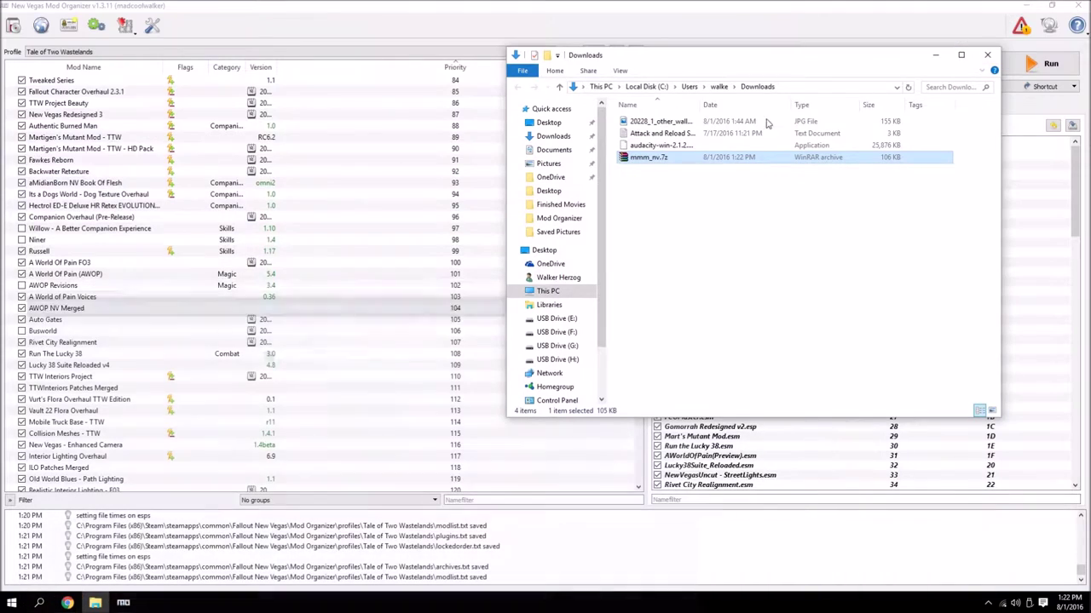
pyautogui.click(1076, 6)
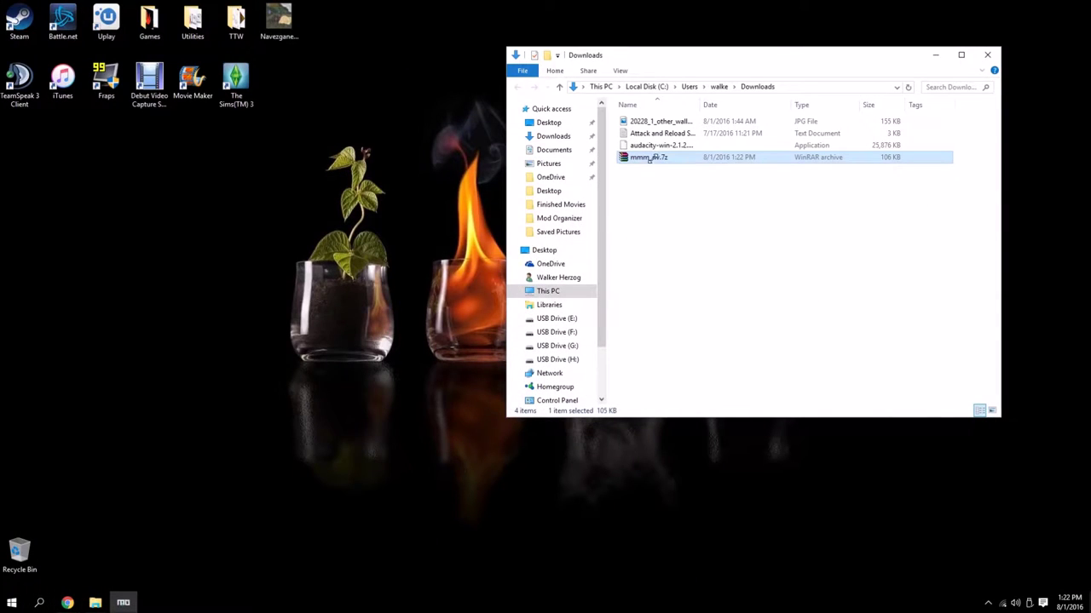
pyautogui.moveTo(649, 158); pyautogui.dragTo(366, 145)
pyautogui.click(987, 55)
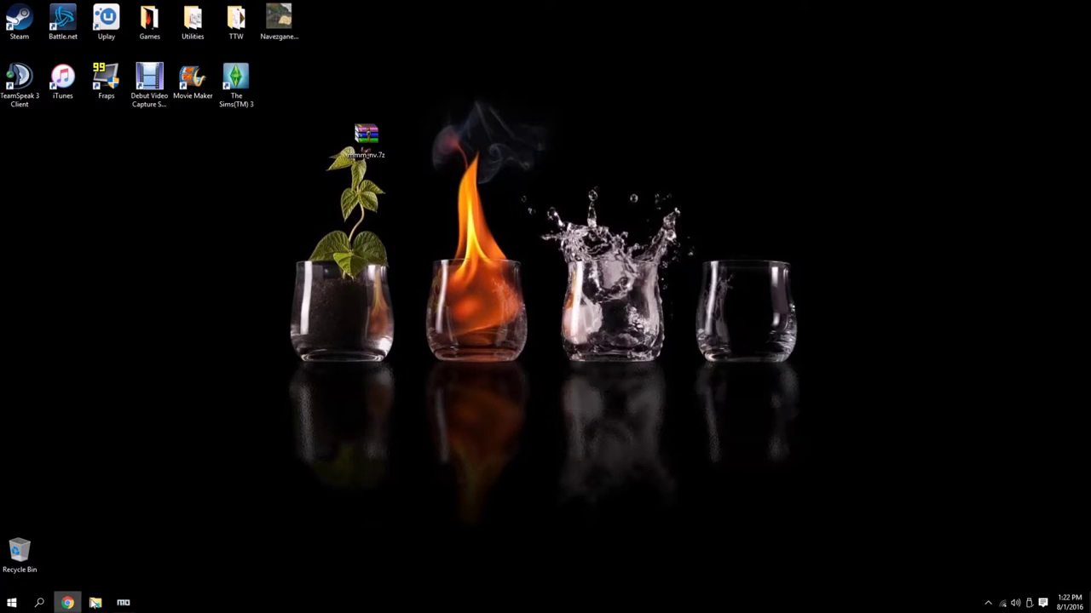
# Step: Switch to Mod Organizer and install mmm_nv.7z from the desktop under the name MMM - TTW - NV, including MMM_NV.esp
pyautogui.click(124, 603)
pyautogui.click(13, 25)
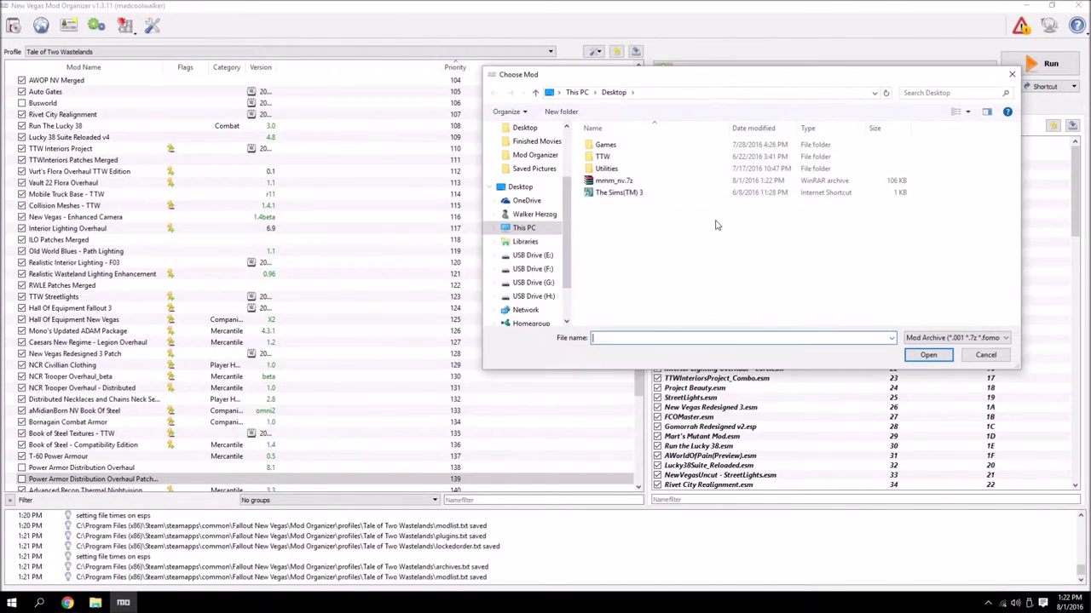
pyautogui.doubleClick(623, 180)
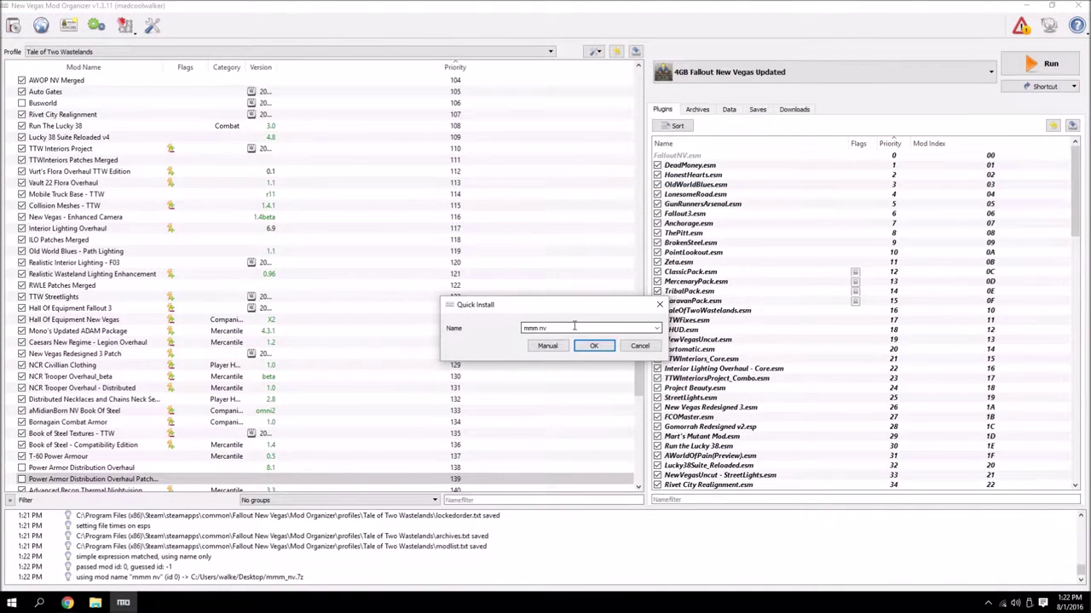
pyautogui.moveTo(574, 326); pyautogui.dragTo(480, 333)
pyautogui.click(543, 346)
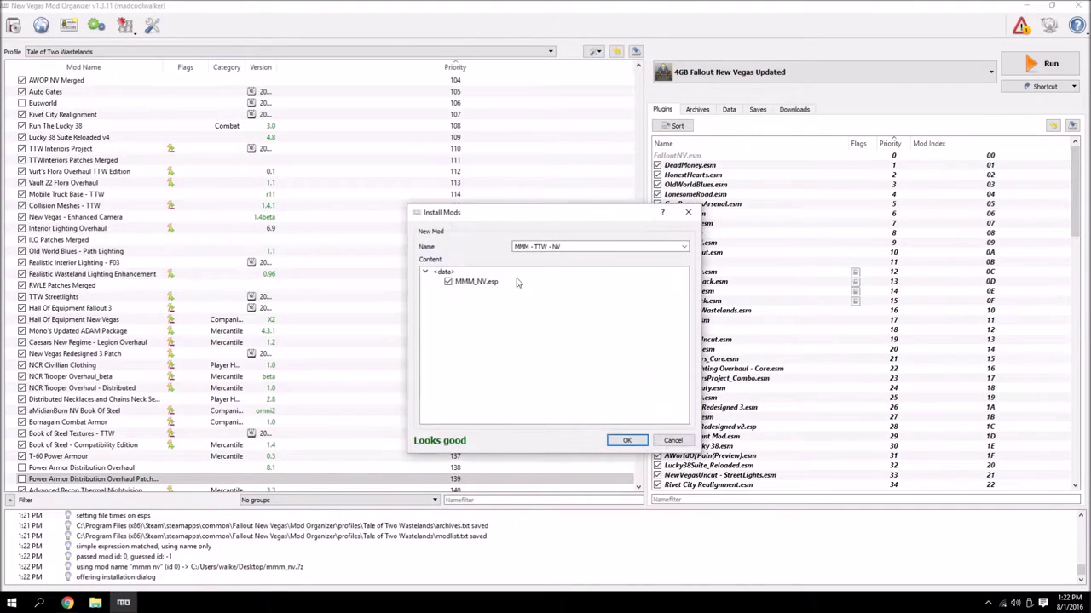
pyautogui.click(625, 440)
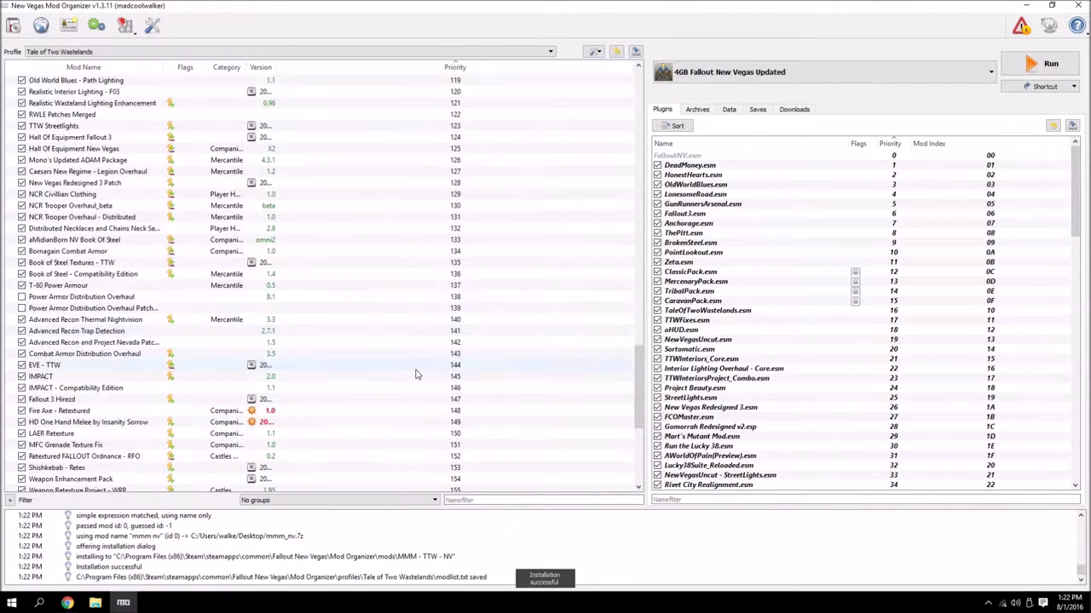
# Step: Move MMM - TTW - NV directly after Martigen's Mutant Mod - TTW in the mod list and enable it
pyautogui.moveTo(70, 468); pyautogui.dragTo(72, 104)
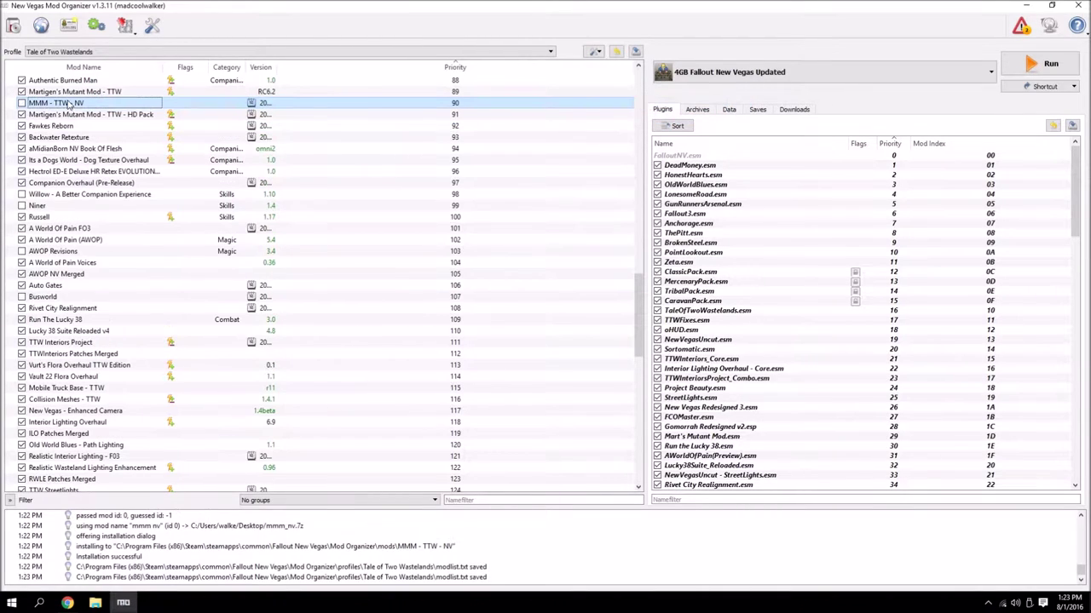
pyautogui.click(21, 103)
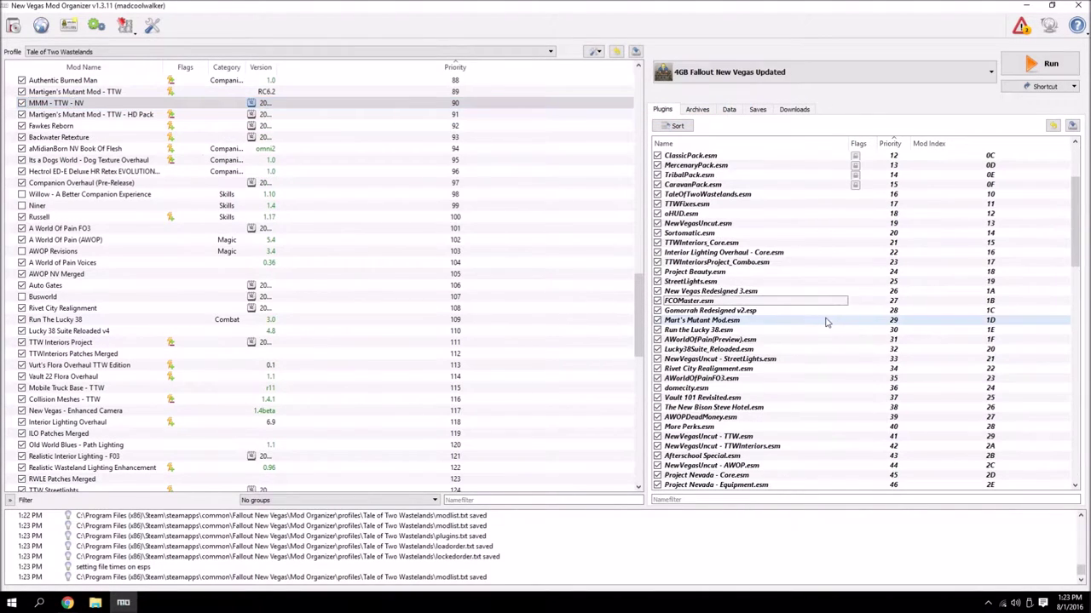
pyautogui.scroll(-3, 602, 377)
pyautogui.scroll(-15, 601, 376)
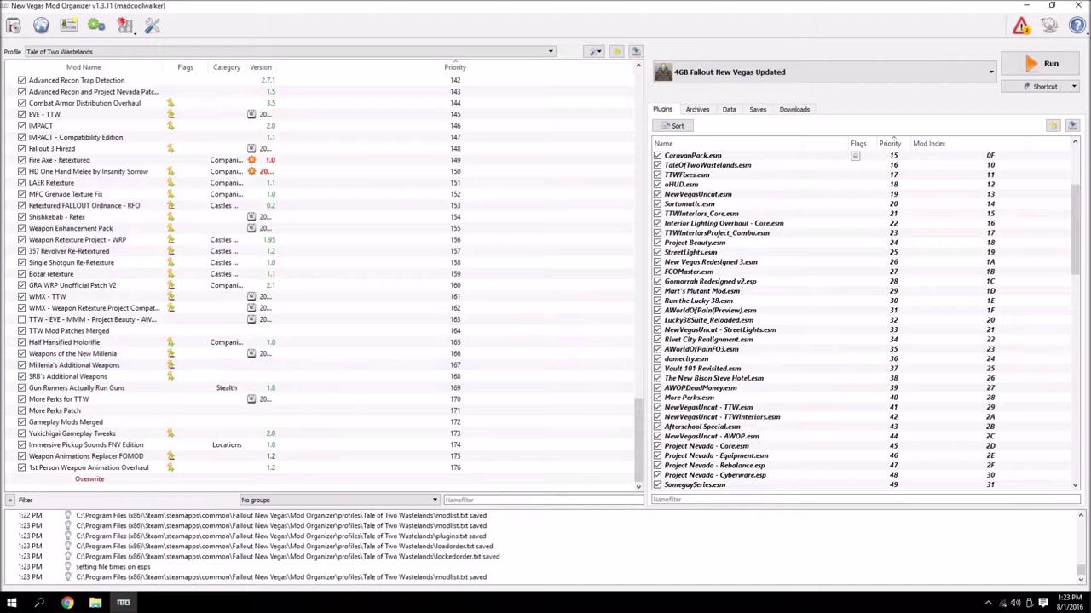
# Step: Switch to Chrome, close the Downloads page and examine the cellHUD mod's preview images and DarNified UI font setup instructions
pyautogui.click(67, 603)
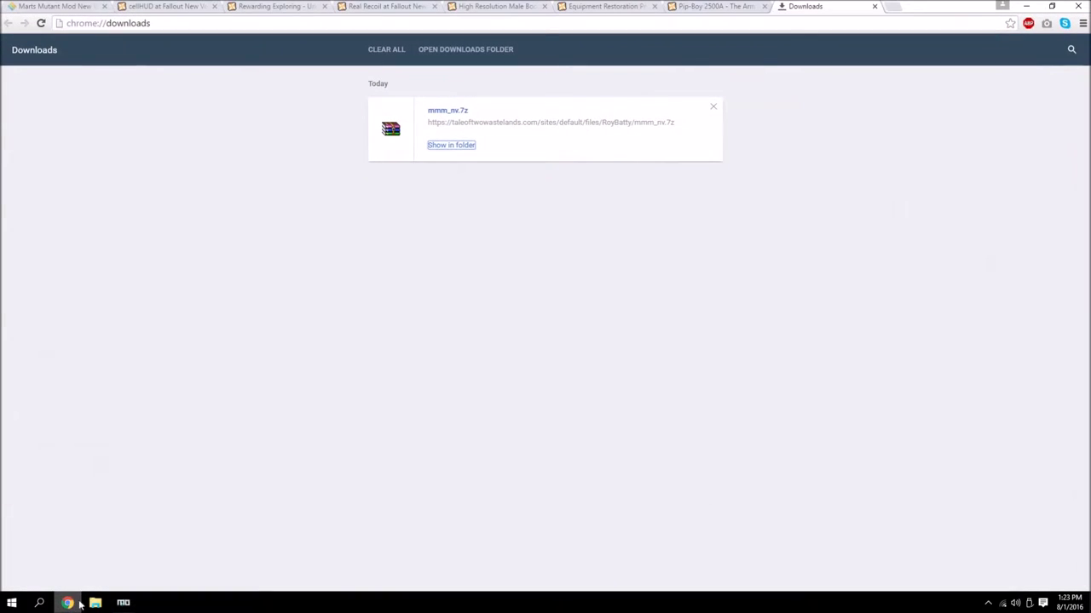
pyautogui.click(874, 6)
pyautogui.click(170, 6)
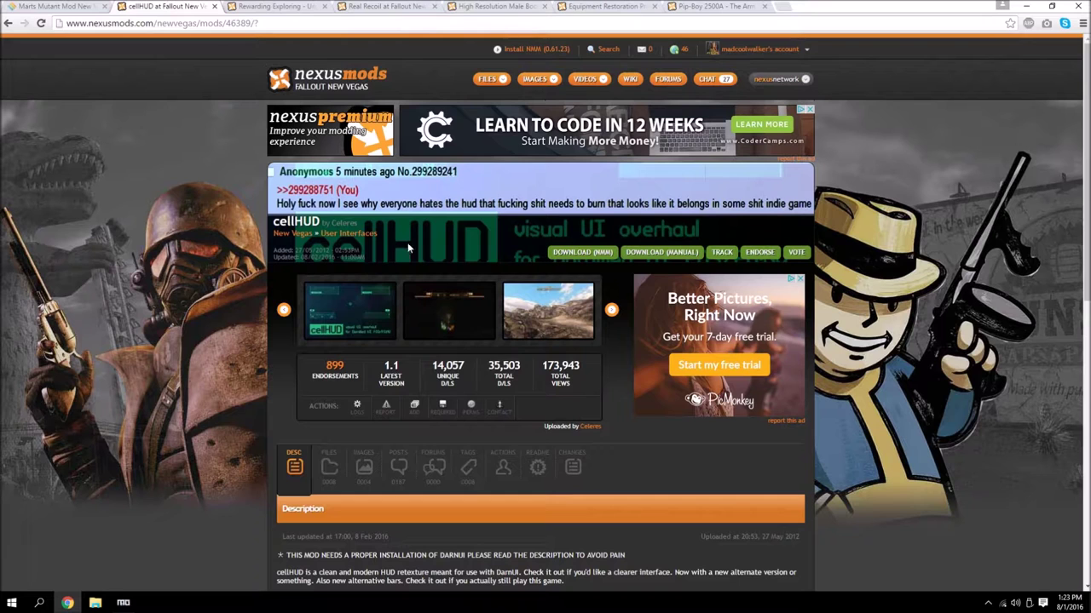
pyautogui.click(378, 296)
pyautogui.press('Escape')
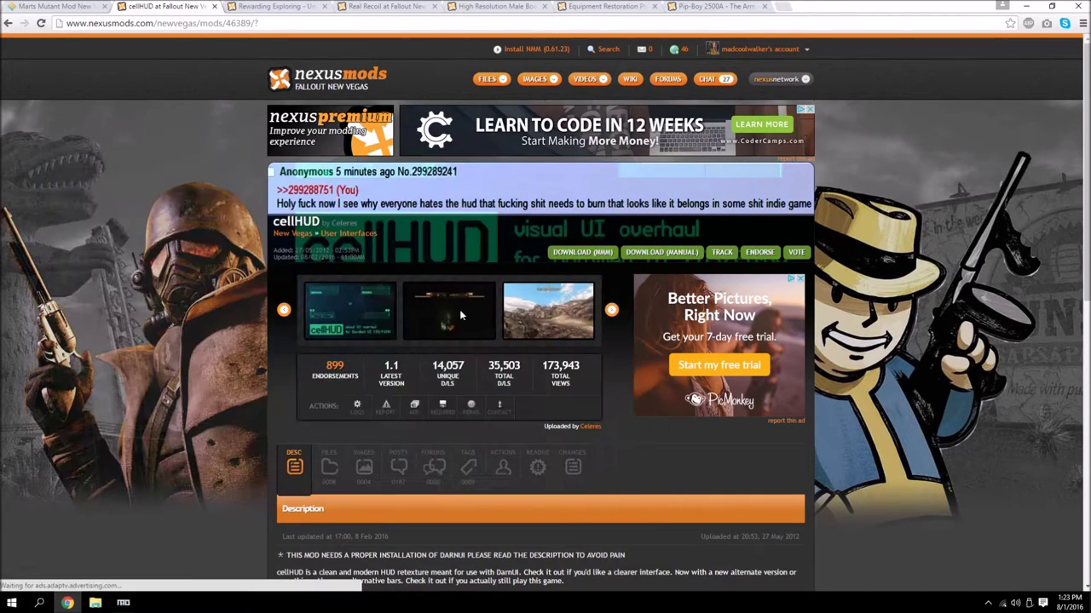
pyautogui.click(459, 315)
pyautogui.press('Escape')
pyautogui.scroll(-4, 495, 293)
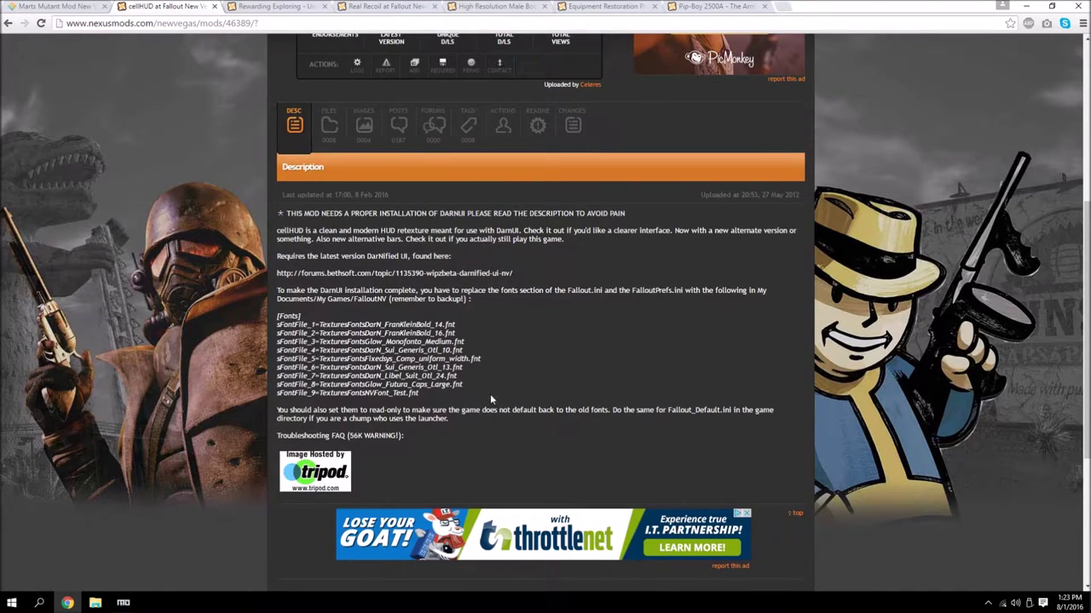
pyautogui.moveTo(422, 394); pyautogui.dragTo(262, 314)
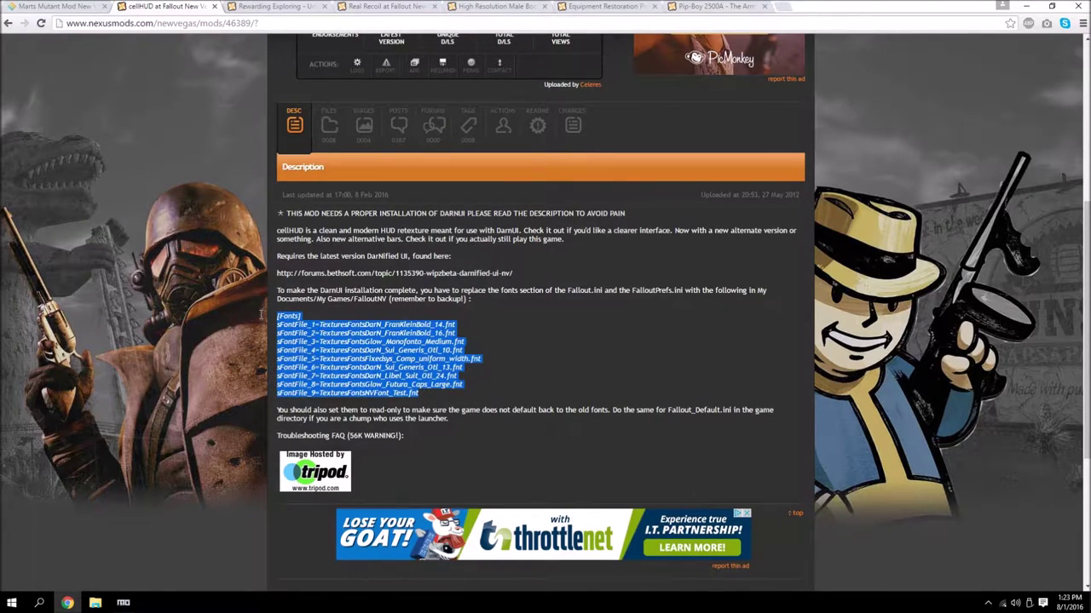
pyautogui.click(313, 299)
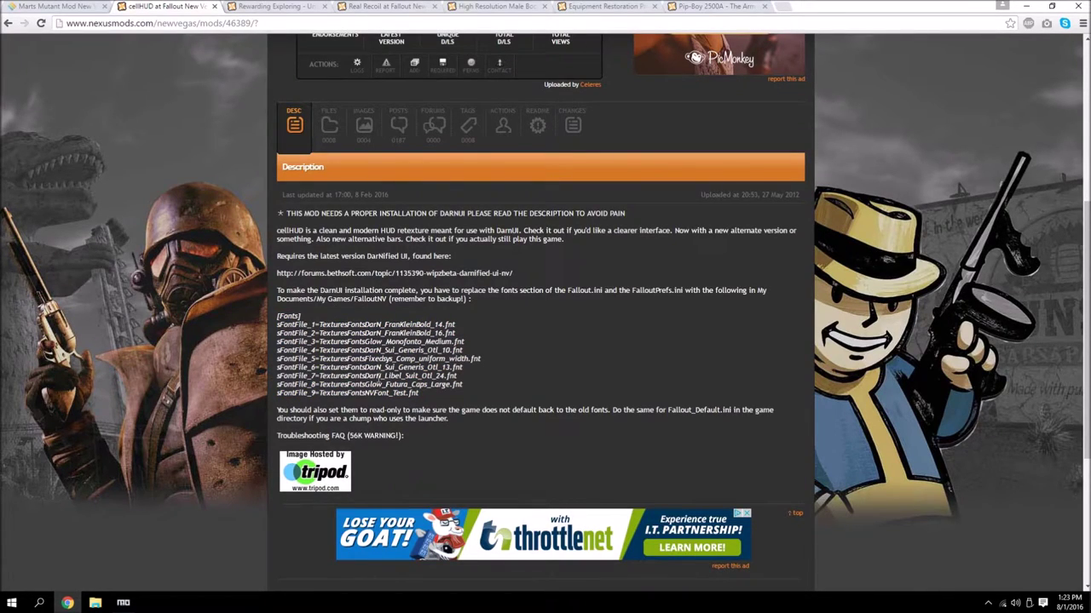
pyautogui.scroll(1, 355, 261)
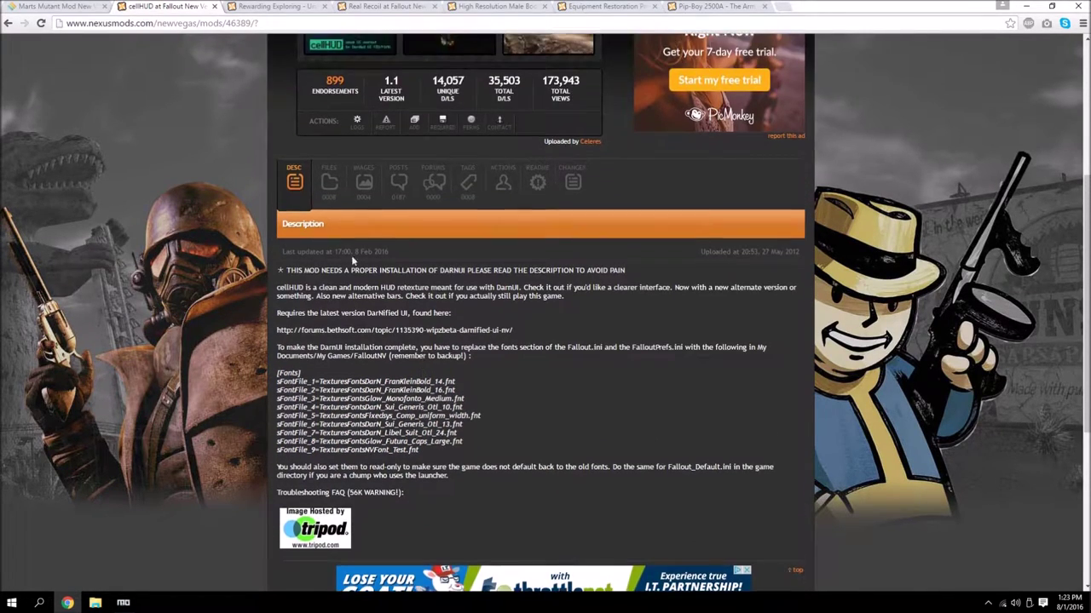
# Step: Review the files offered for cellHUD and view its first two preview images enlarged
pyautogui.click(330, 189)
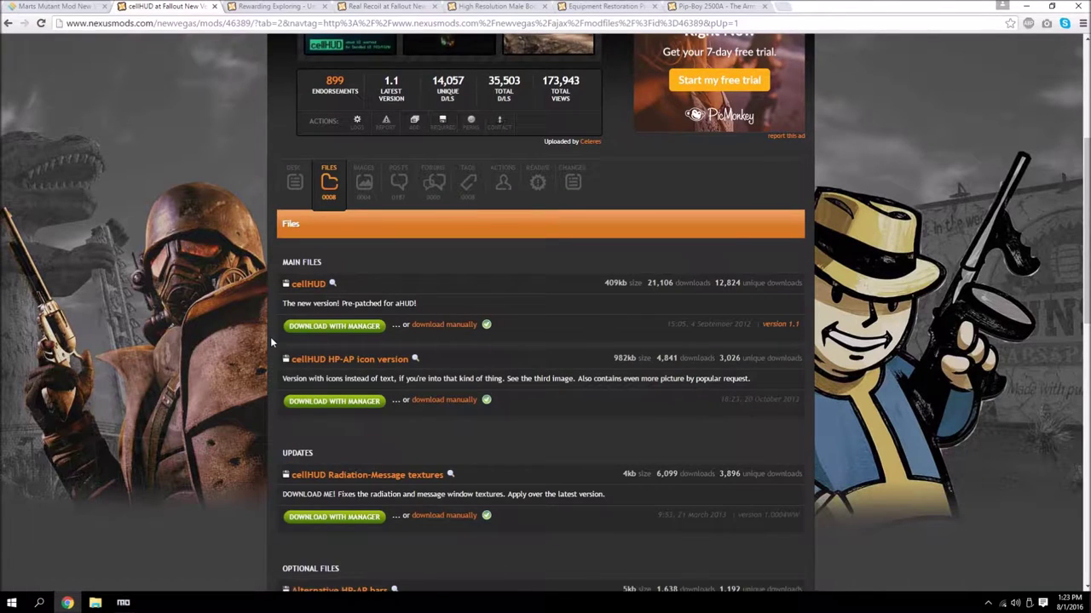
pyautogui.scroll(-1, 254, 320)
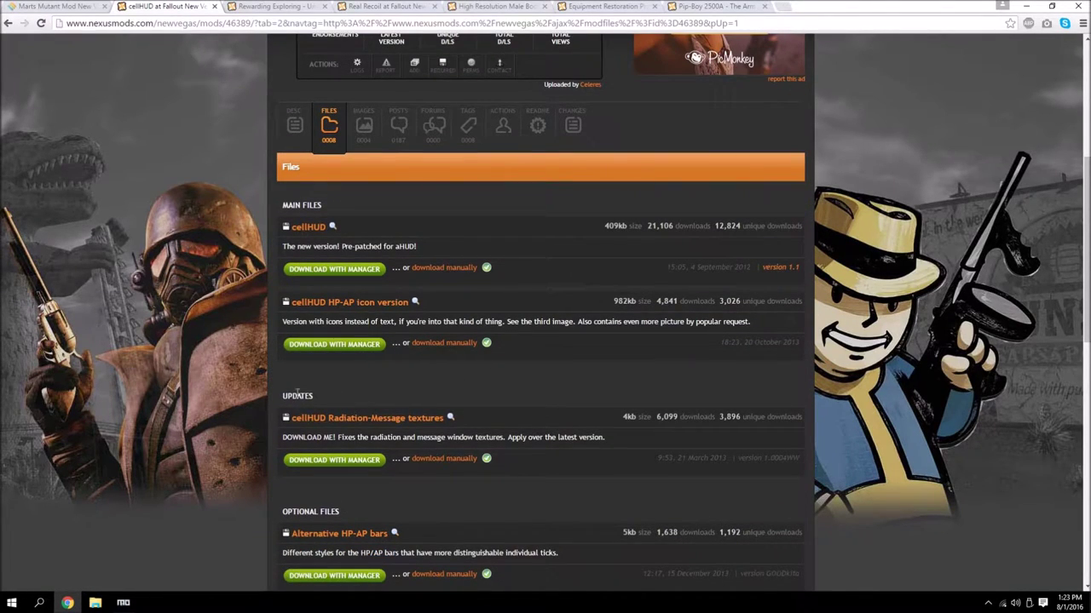
pyautogui.scroll(2, 290, 396)
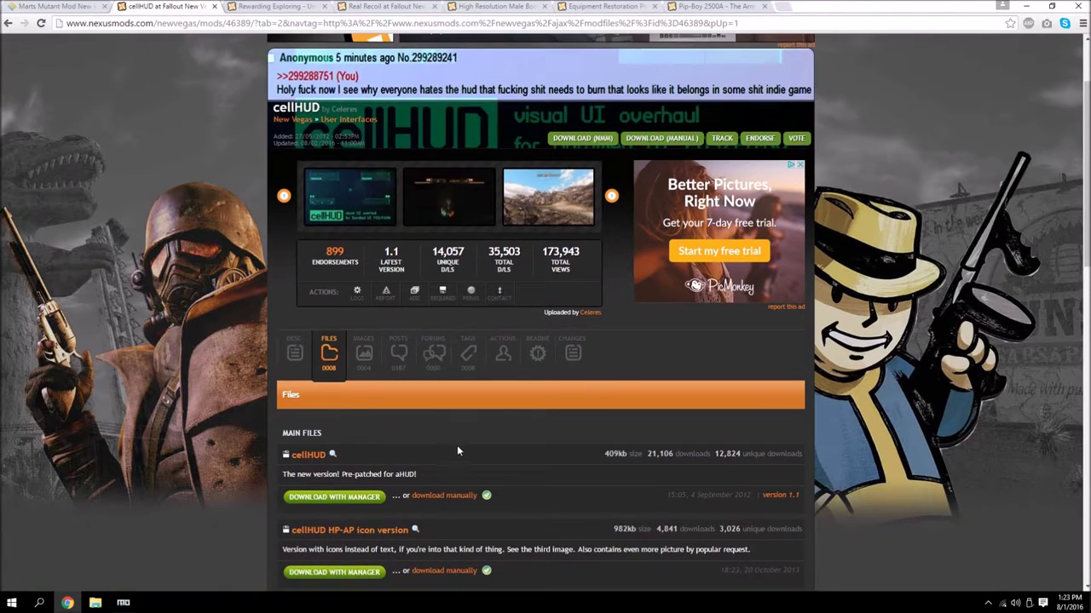
pyautogui.scroll(-1, 405, 486)
pyautogui.scroll(4, 385, 333)
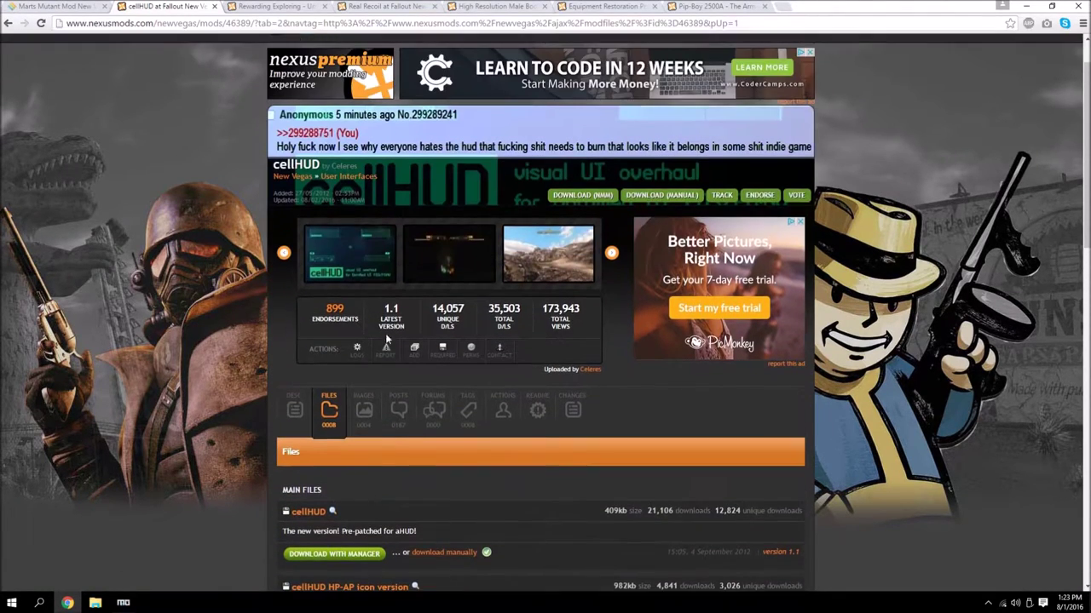
pyautogui.click(341, 248)
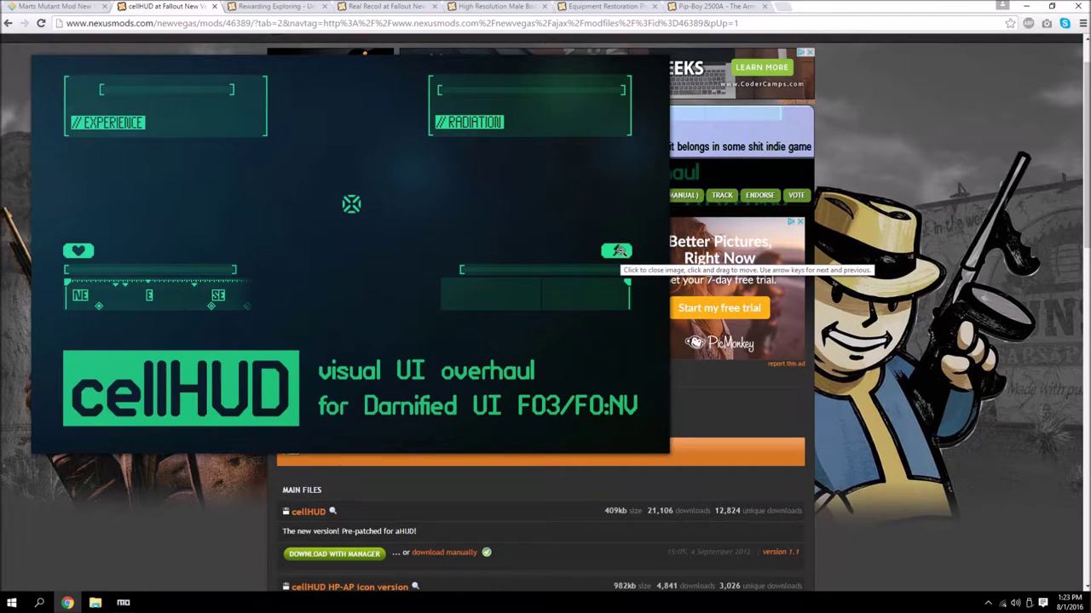
pyautogui.click(618, 249)
pyautogui.click(428, 240)
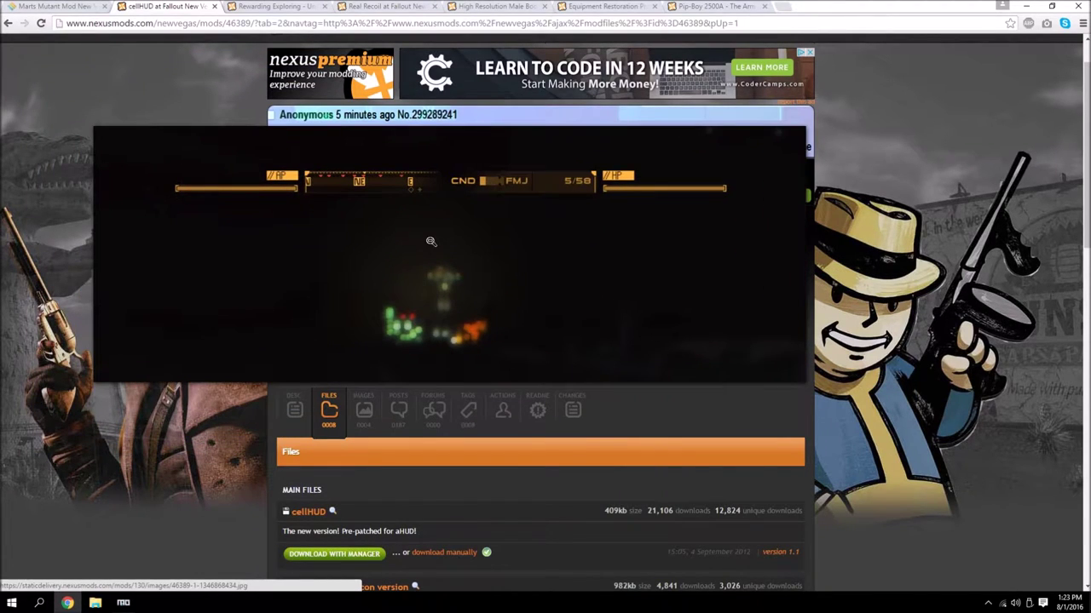
pyautogui.click(247, 200)
# Step: Start a manager download of the cellHUD HP-AP icon version from the main files
pyautogui.scroll(-4, 347, 356)
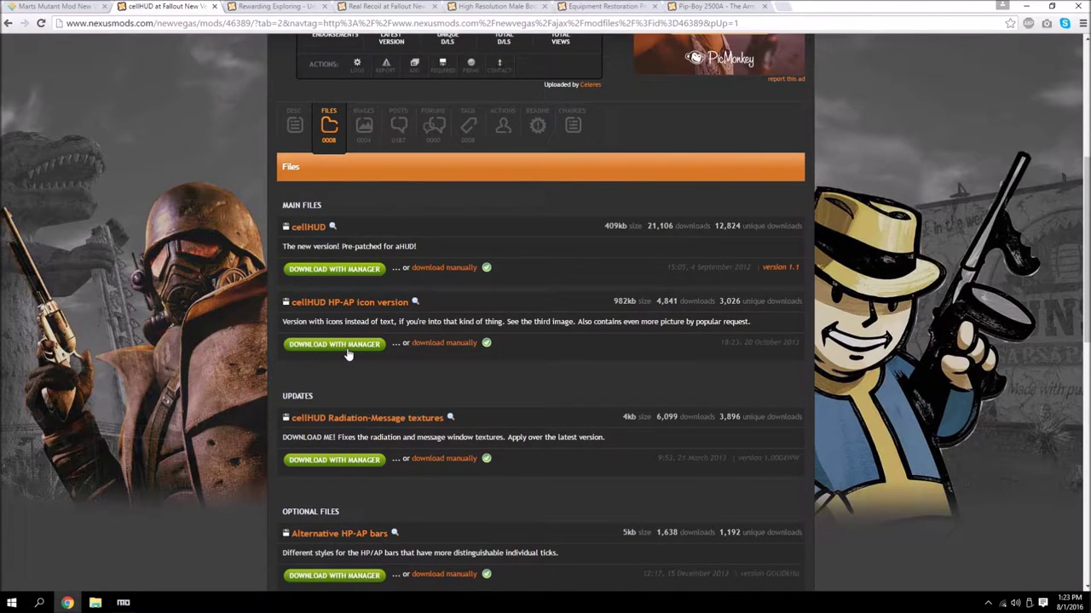
pyautogui.click(334, 344)
pyautogui.scroll(-1, 298, 373)
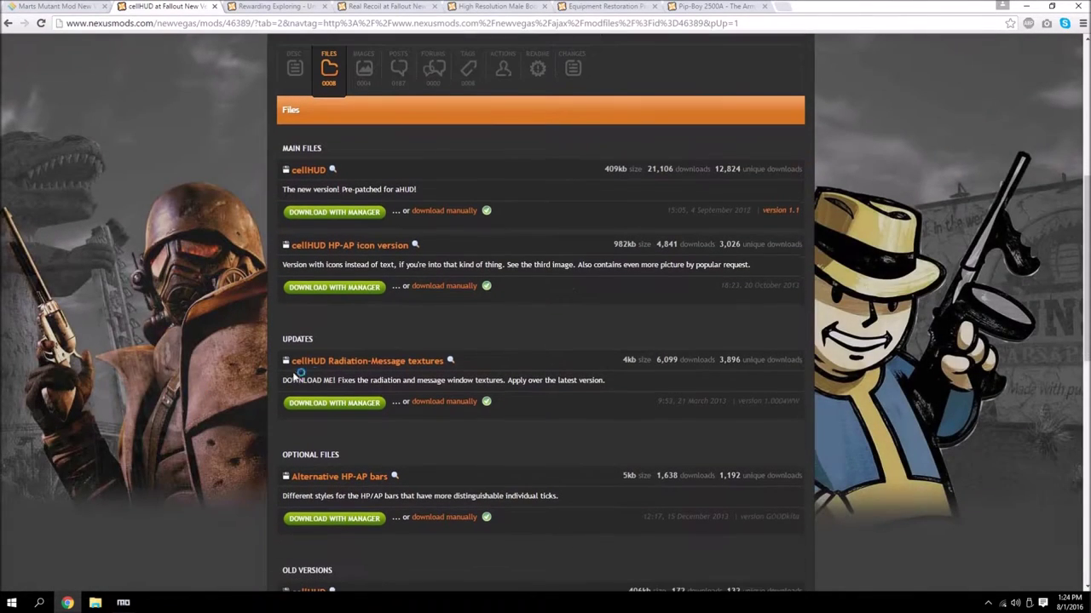
# Step: Start a manager download of the cellHUD Radiation-Message textures update
pyautogui.click(364, 406)
pyautogui.scroll(-1, 298, 405)
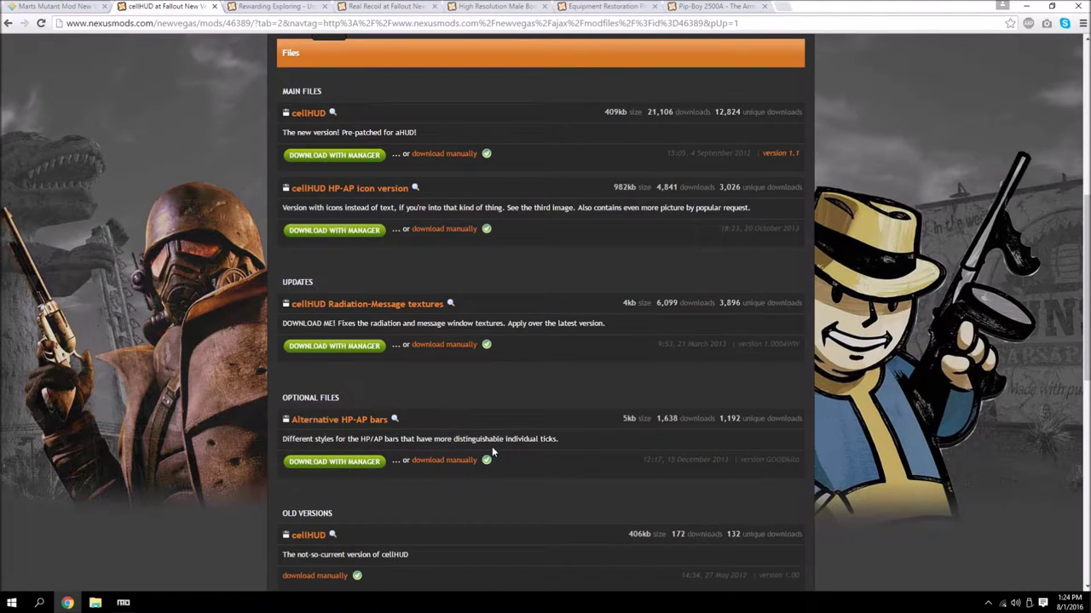
# Step: View cellHUD's third and second preview images enlarged, and open the fourth one from the mod's image gallery
pyautogui.scroll(5, 511, 451)
pyautogui.click(535, 329)
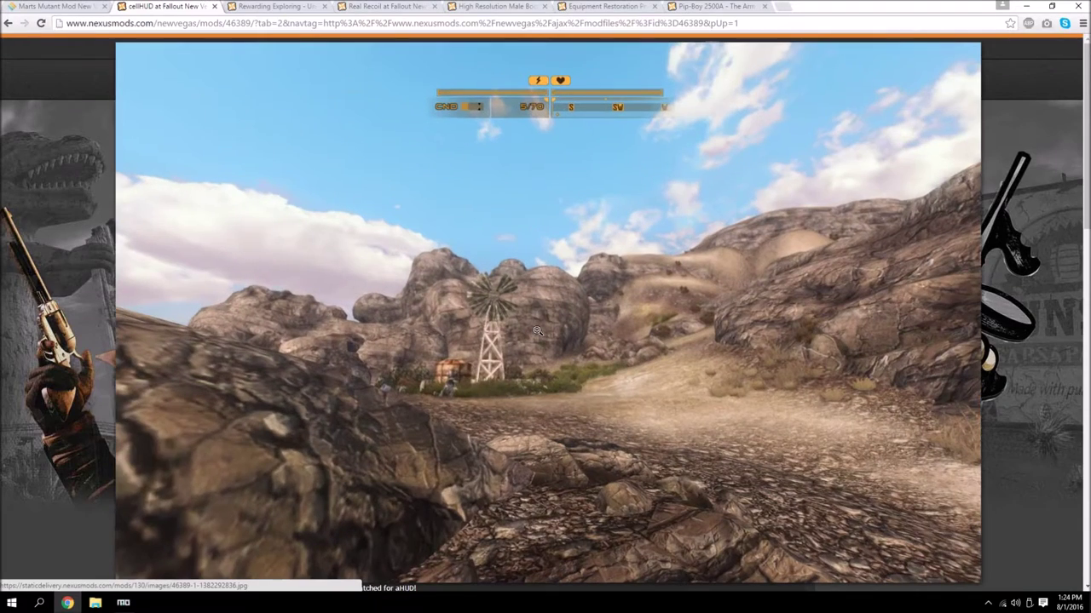
pyautogui.click(537, 331)
pyautogui.click(415, 307)
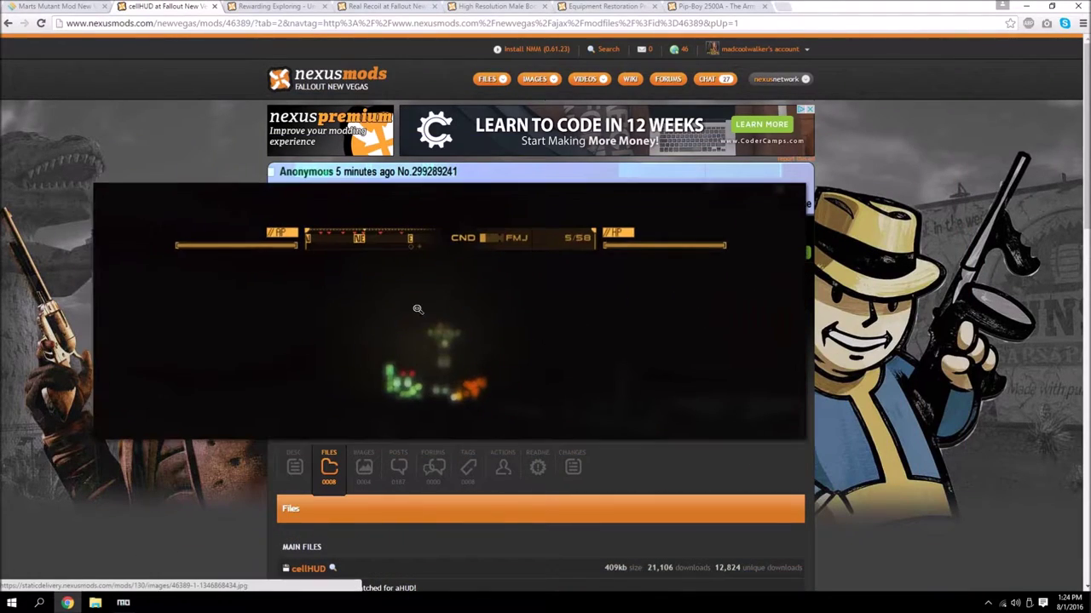
pyautogui.click(362, 471)
pyautogui.scroll(-2, 366, 464)
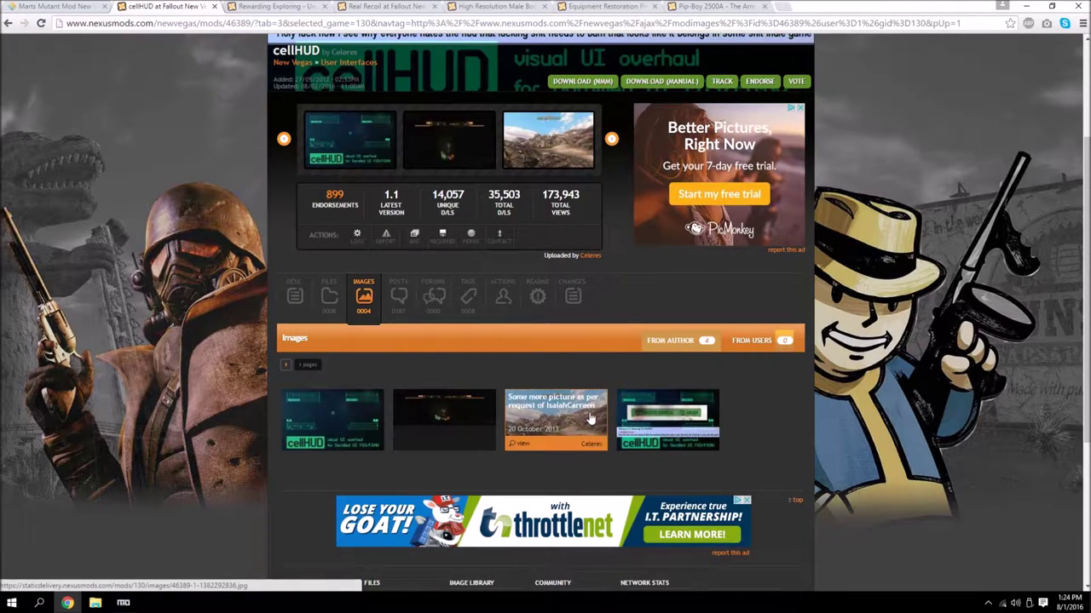
pyautogui.click(653, 413)
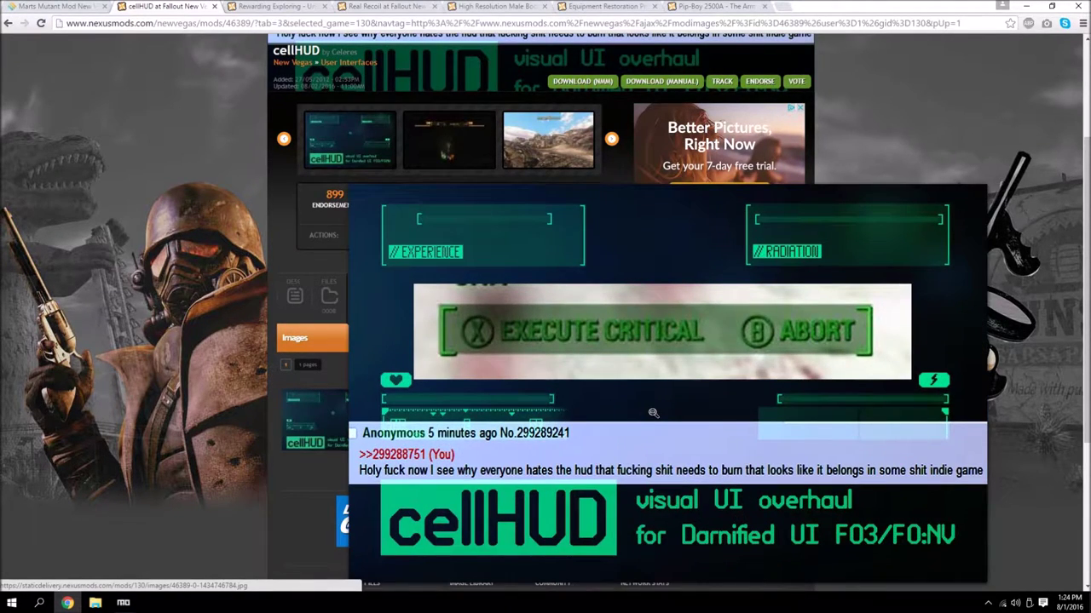
pyautogui.click(585, 399)
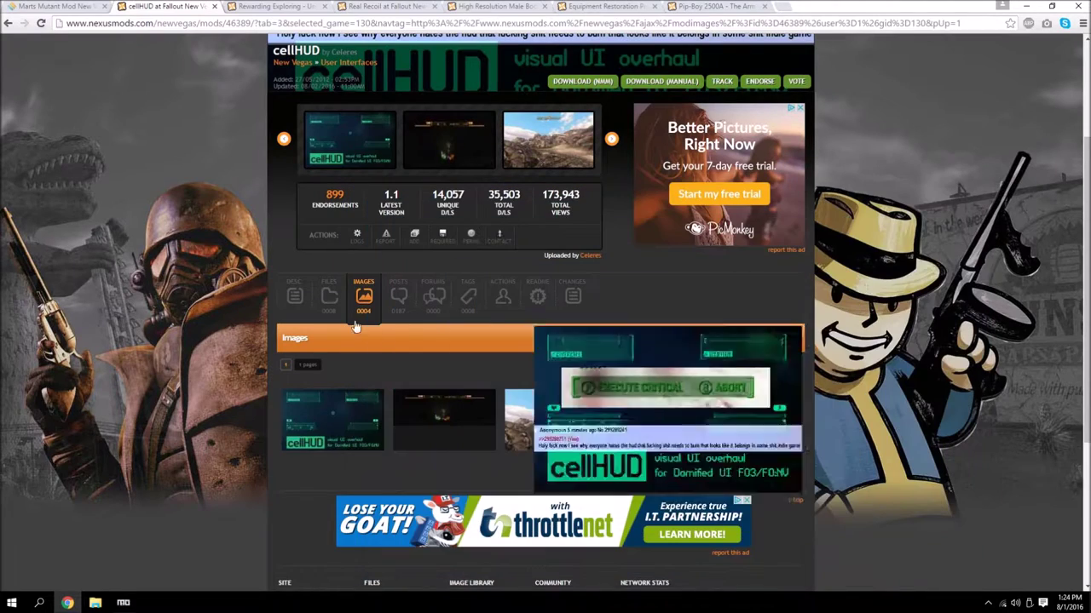
# Step: Start a manager download of cellHUD's optional Alternative HP-AP bars file and check the downloads list in Mod Organizer
pyautogui.click(329, 296)
pyautogui.scroll(-5, 362, 397)
pyautogui.scroll(-1, 362, 397)
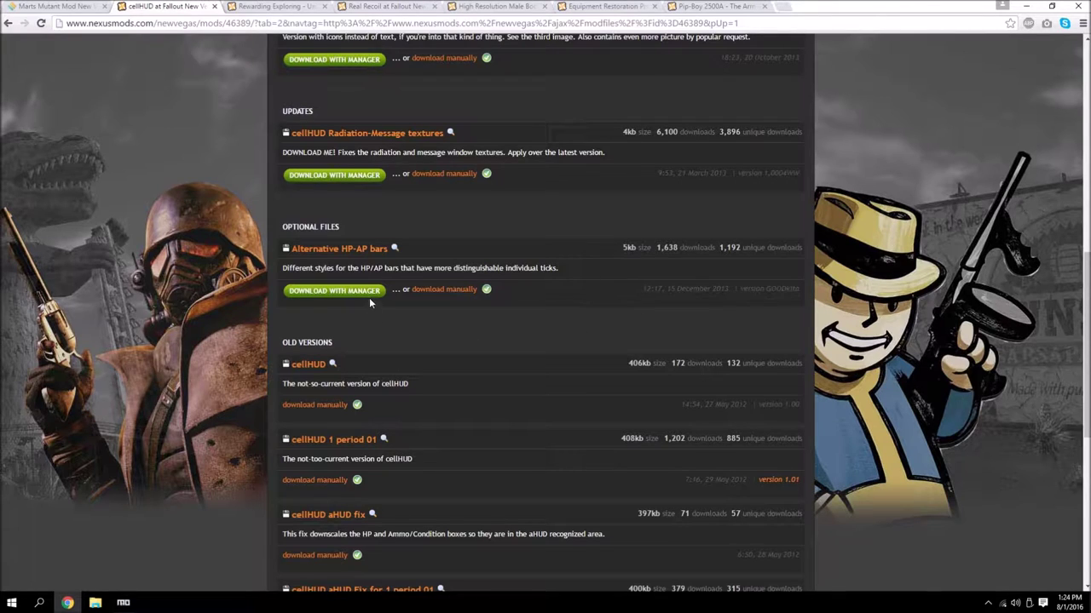
pyautogui.scroll(5, 248, 441)
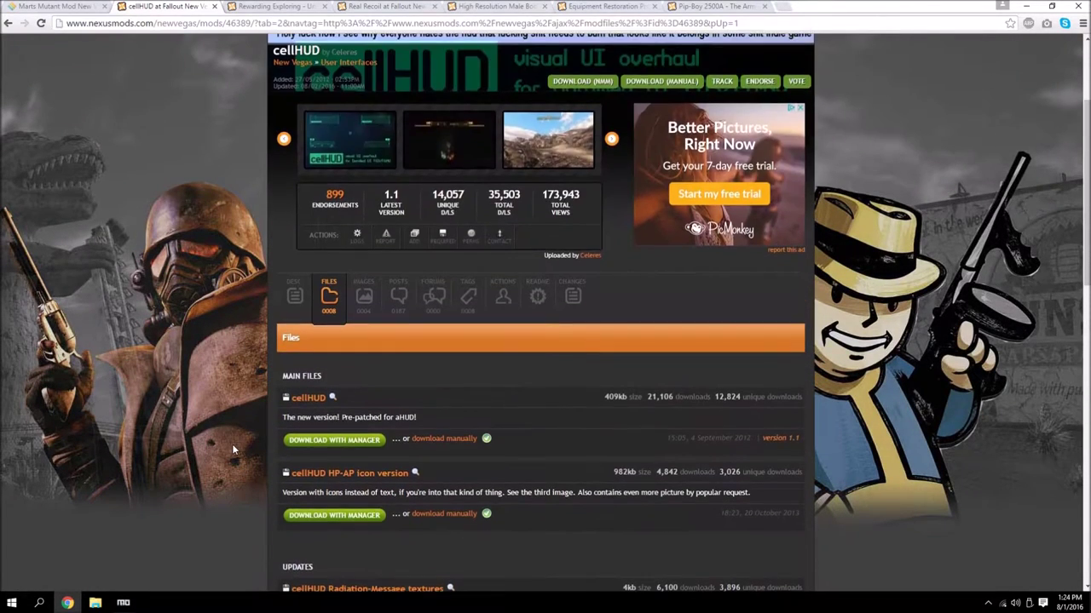
pyautogui.scroll(3, 232, 449)
pyautogui.click(123, 602)
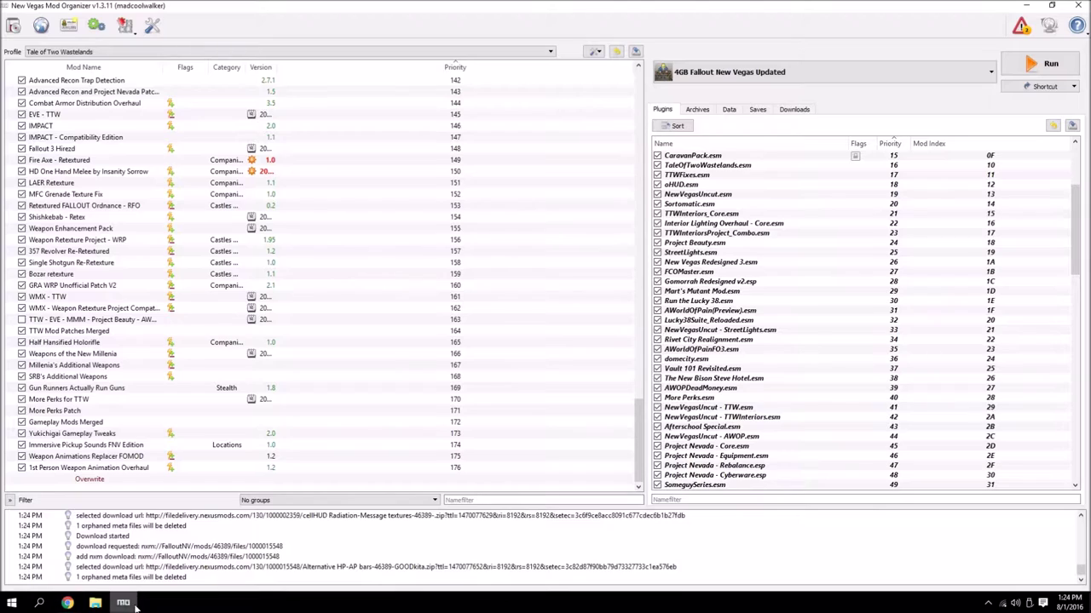
pyautogui.click(791, 110)
# Step: Switch to Chrome and examine the Rewarding Exploring mod's enlarged preview images and its description
pyautogui.click(68, 602)
pyautogui.click(265, 6)
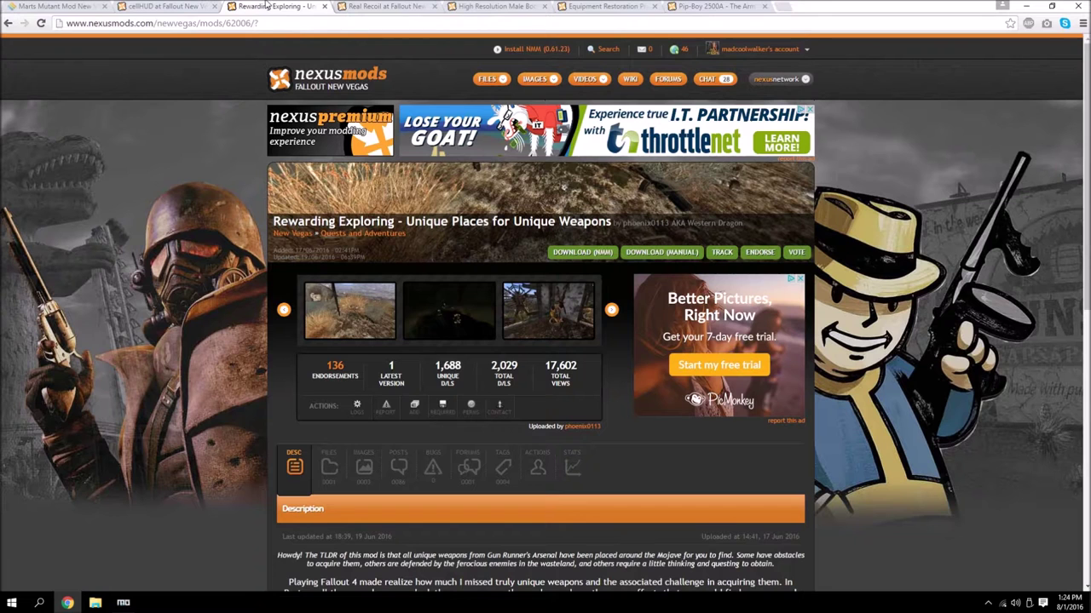
pyautogui.click(356, 332)
pyautogui.click(356, 329)
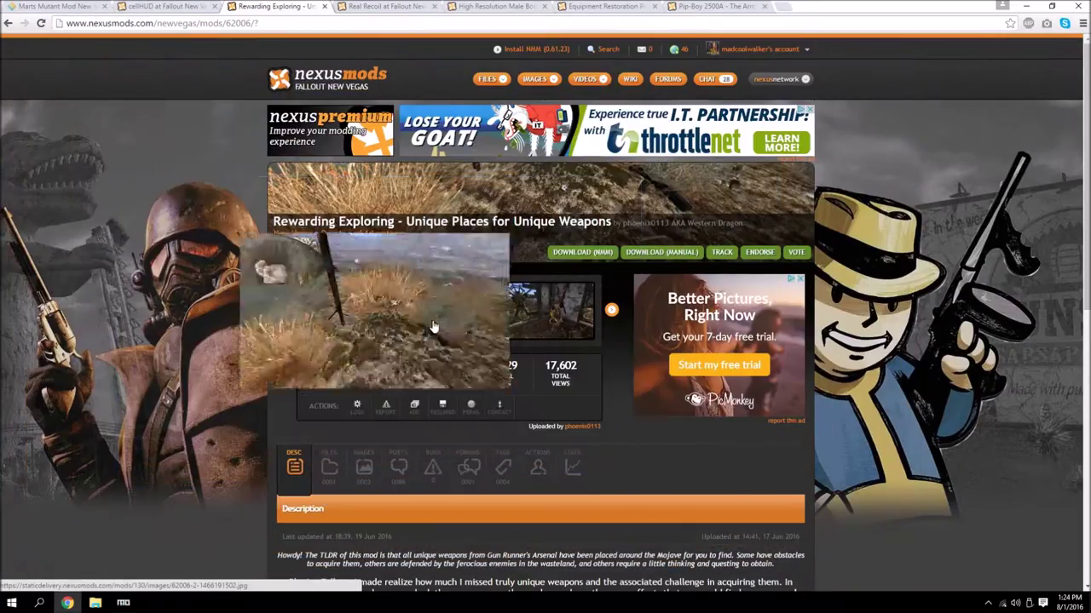
pyautogui.click(432, 324)
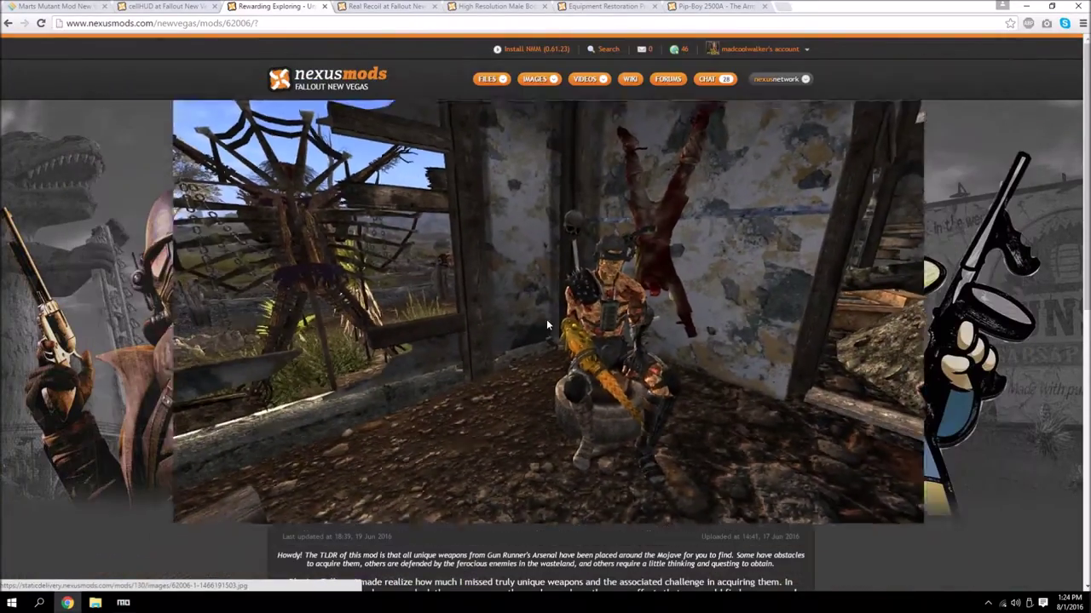
pyautogui.click(546, 319)
pyautogui.scroll(-5, 381, 332)
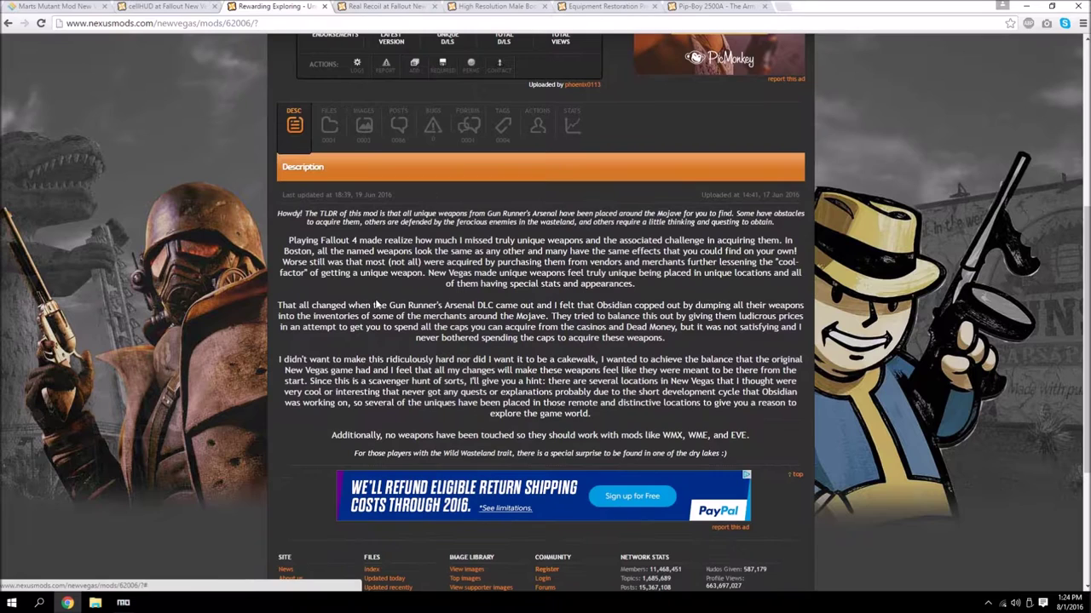
pyautogui.scroll(3, 381, 305)
pyautogui.scroll(1, 511, 437)
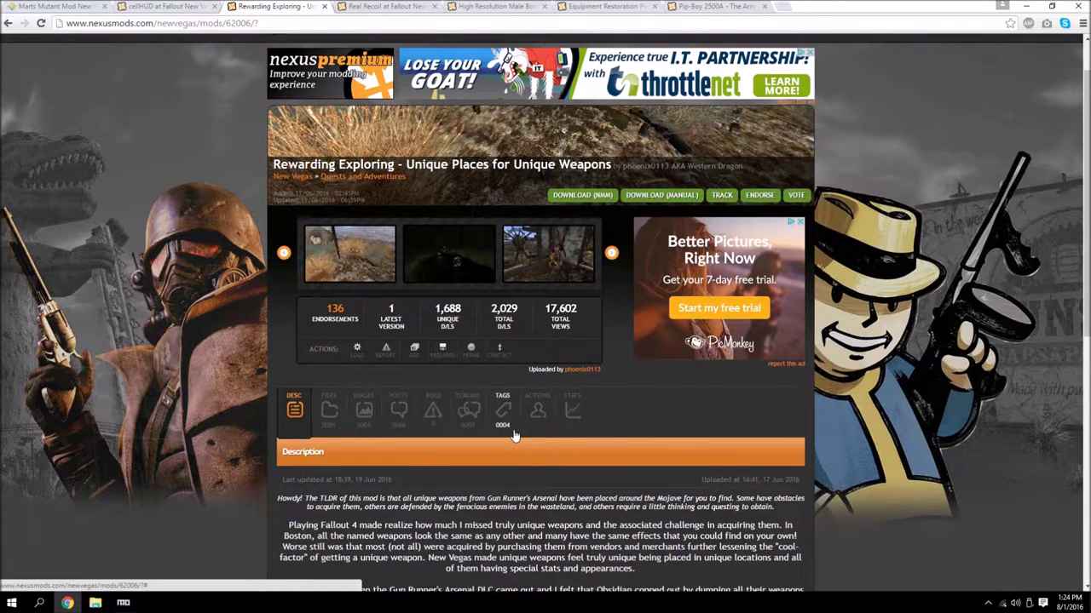
pyautogui.click(452, 269)
pyautogui.click(453, 269)
pyautogui.scroll(-1, 380, 221)
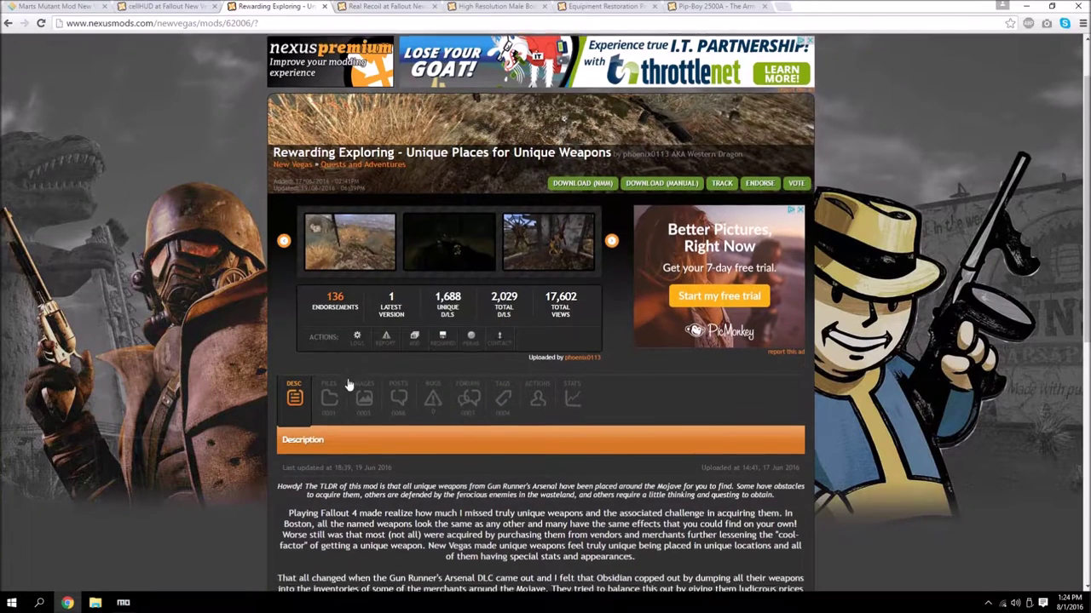
# Step: Go to the Real Recoil mod page and view its three preview images enlarged
pyautogui.click(329, 305)
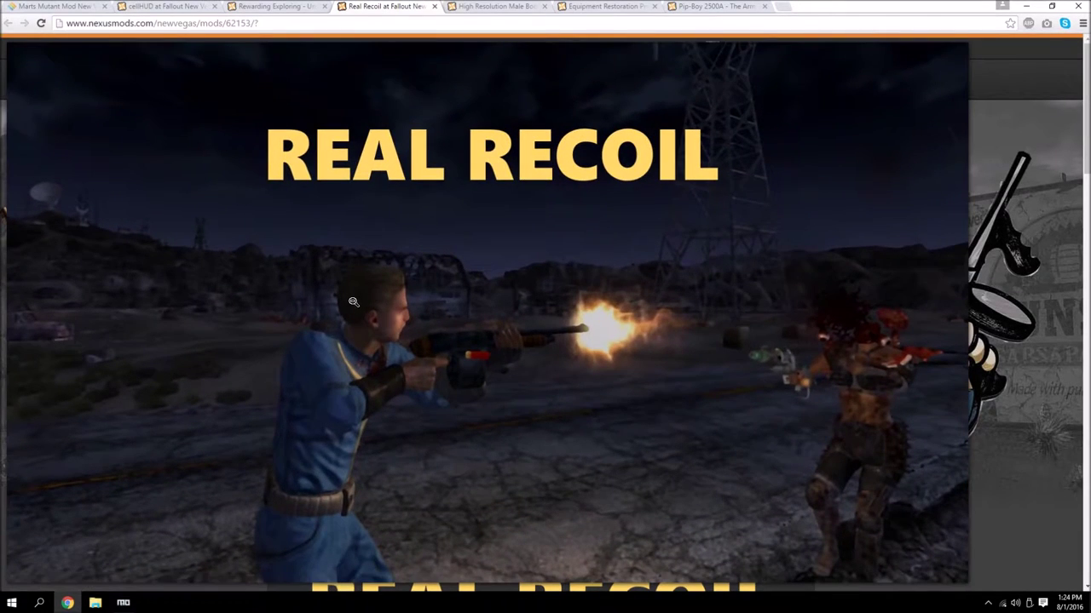
pyautogui.click(353, 301)
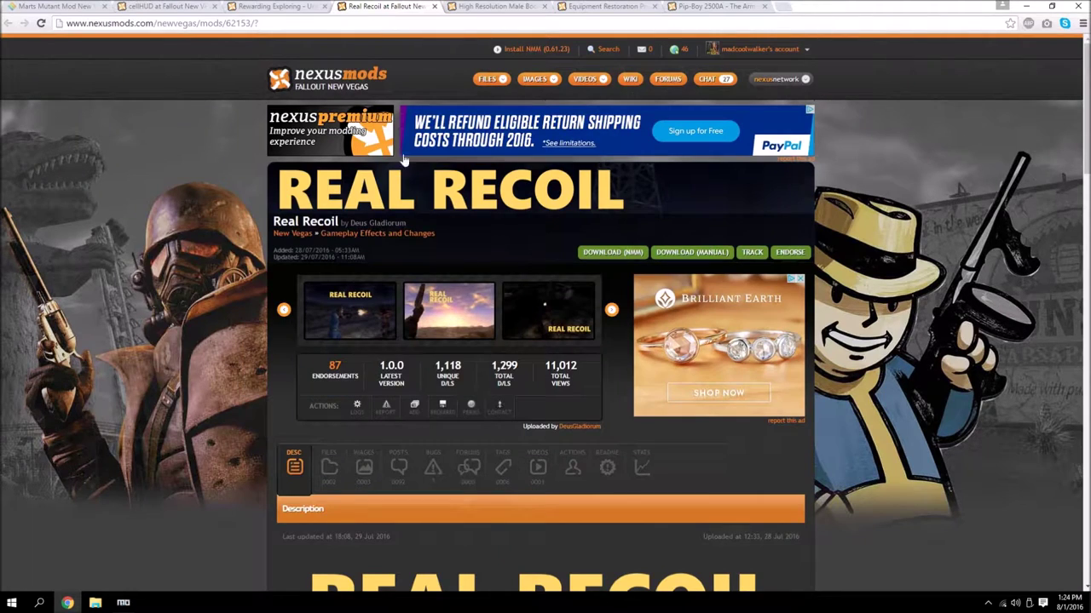
pyautogui.click(372, 295)
pyautogui.click(373, 302)
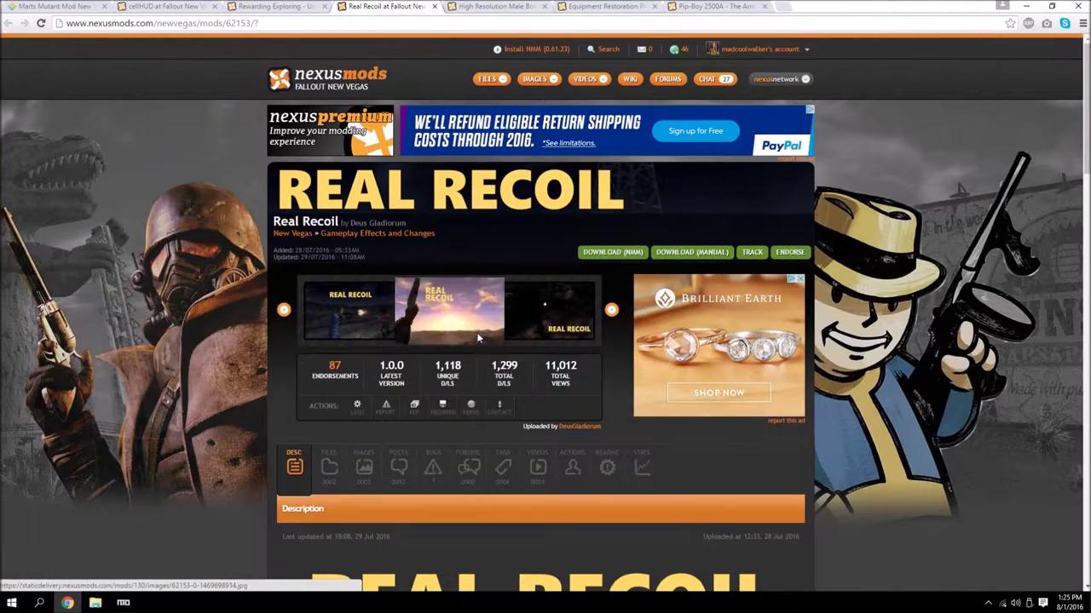
pyautogui.click(449, 310)
pyautogui.click(478, 334)
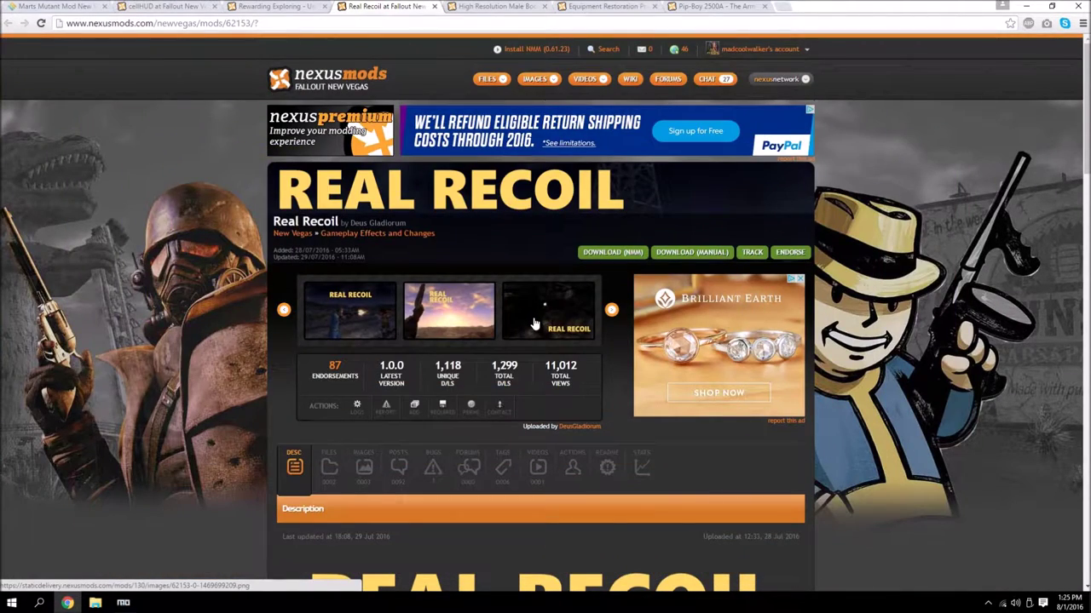
pyautogui.click(535, 324)
pyautogui.click(533, 317)
# Step: Examine Real Recoil's description, including its features, requirements, recommended mods and installation notes
pyautogui.scroll(-3, 533, 319)
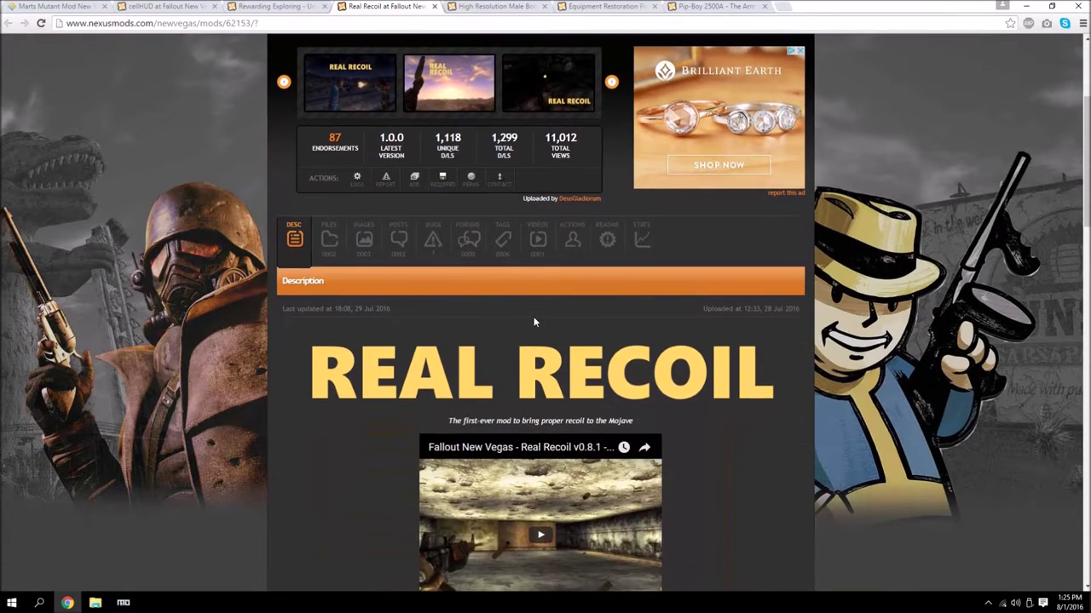
pyautogui.scroll(-2, 534, 322)
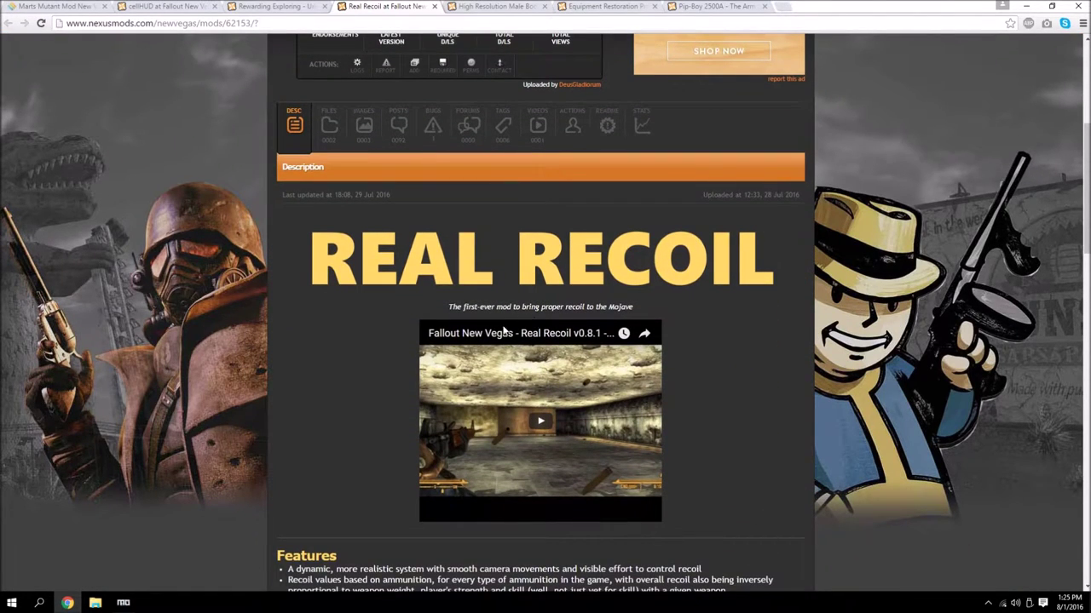
pyautogui.scroll(3, 503, 331)
pyautogui.click(464, 160)
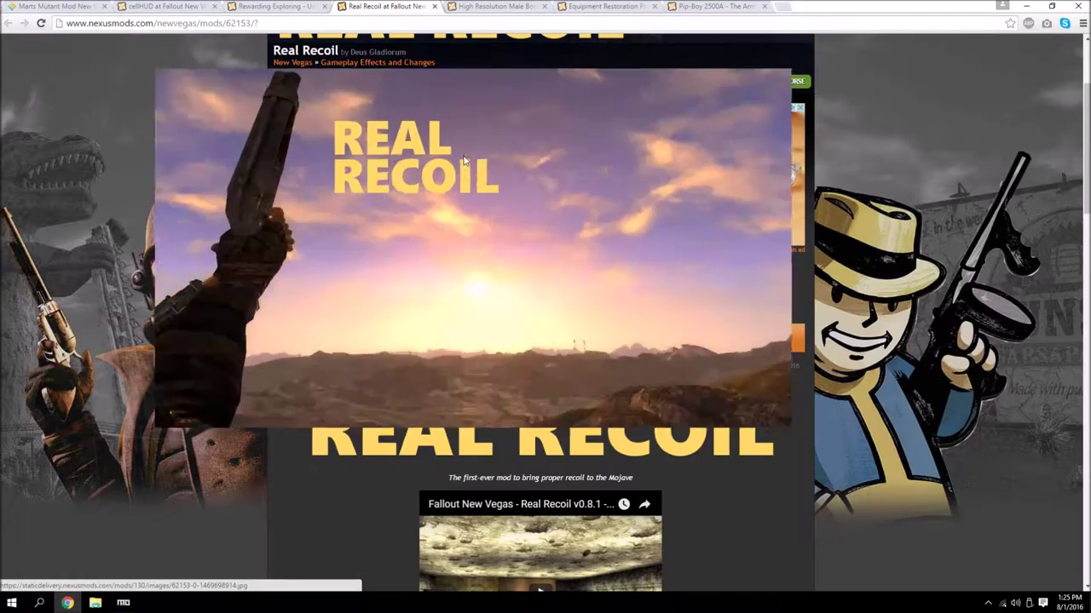
pyautogui.click(488, 195)
pyautogui.scroll(1, 362, 208)
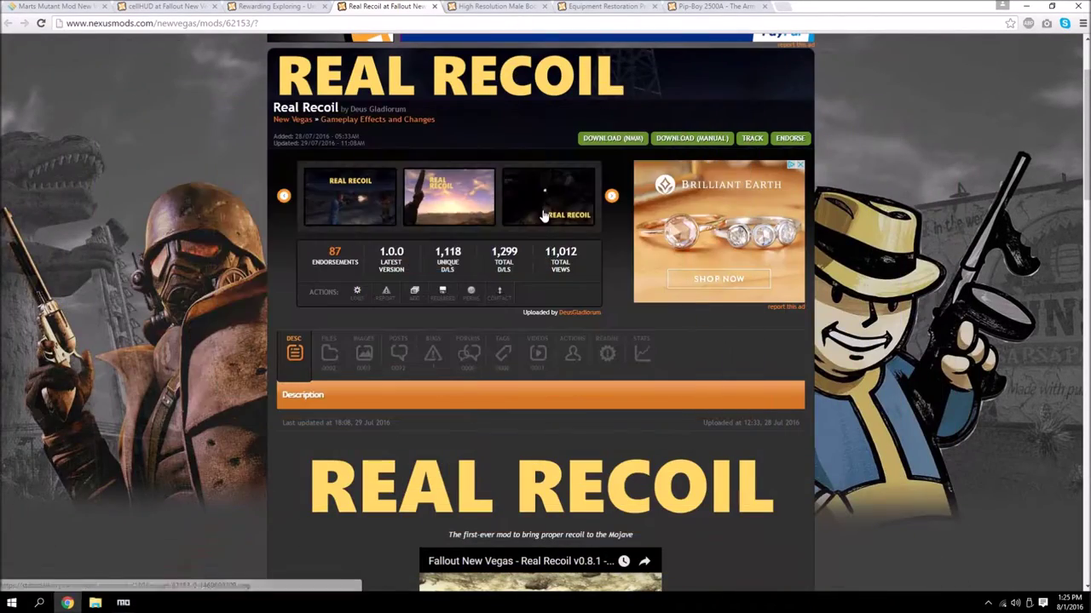
pyautogui.scroll(-2, 312, 319)
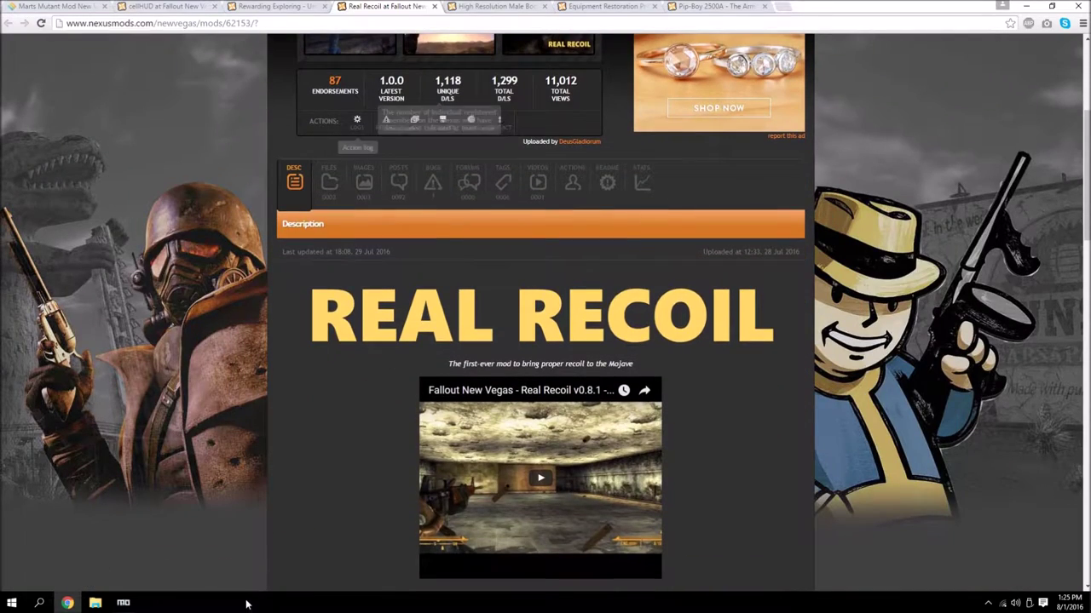
pyautogui.scroll(-7, 308, 418)
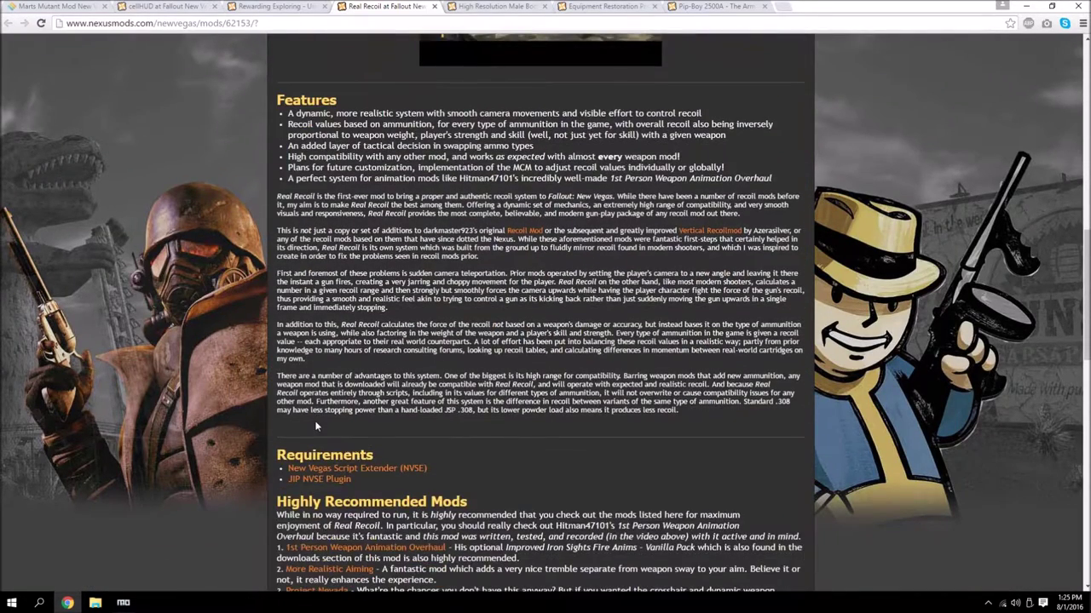
pyautogui.scroll(-1, 309, 413)
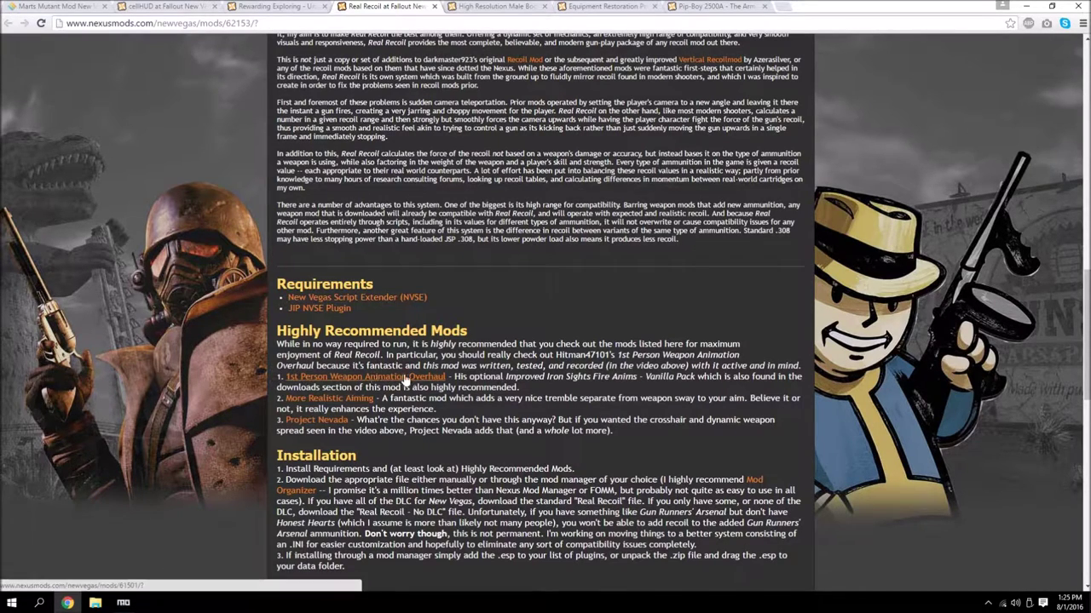
pyautogui.scroll(-2, 432, 386)
pyautogui.scroll(10, 417, 375)
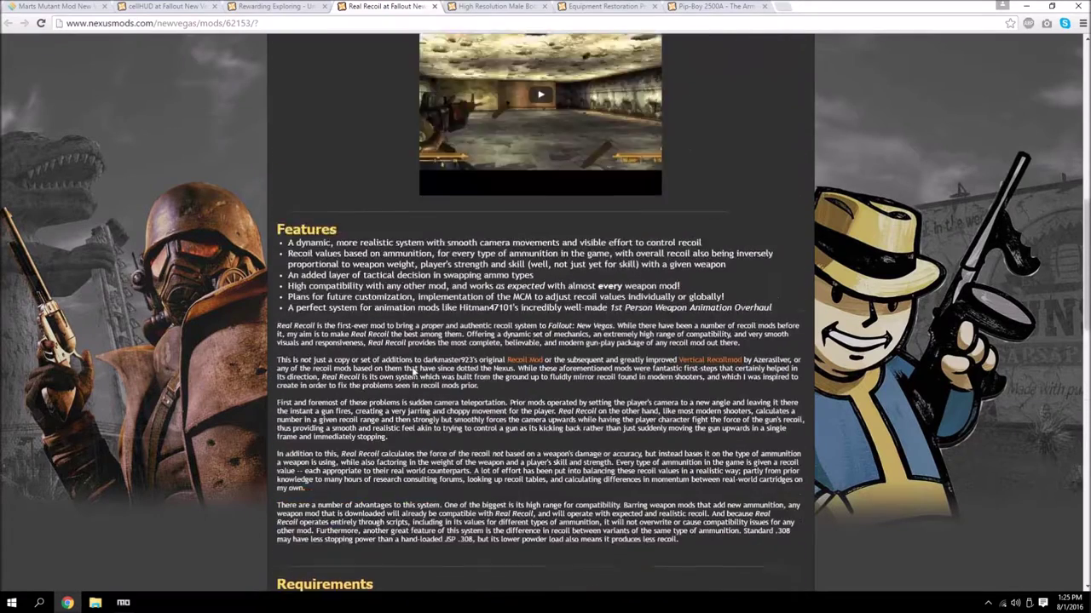
# Step: Start a manager download of Real Recoil v1.0.0 from the main files, continuing past the required-files notice
pyautogui.scroll(2, 413, 372)
pyautogui.click(331, 358)
pyautogui.scroll(-4, 398, 357)
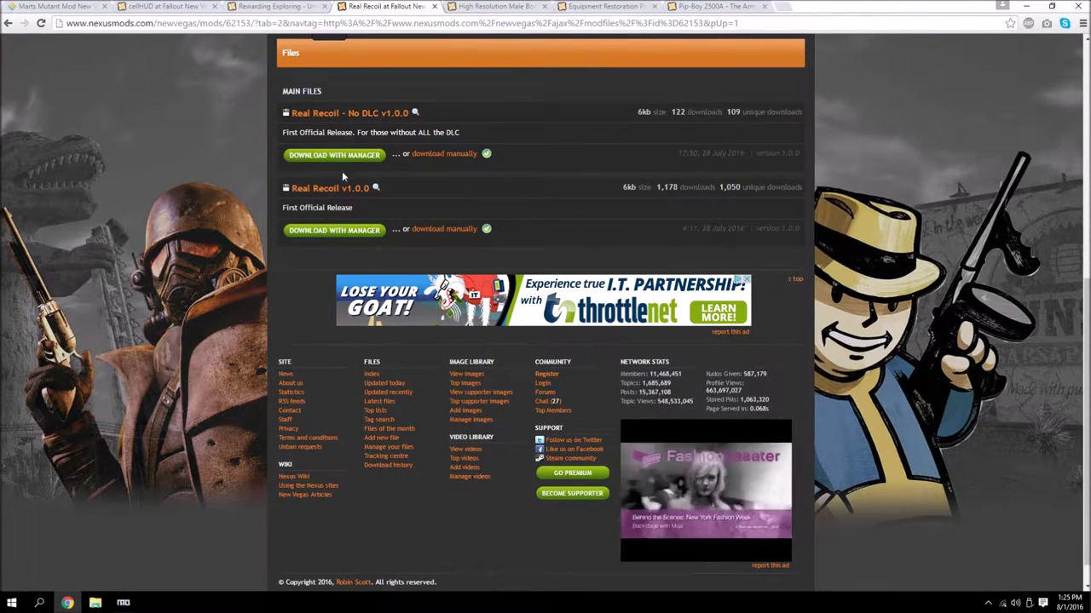
pyautogui.click(322, 233)
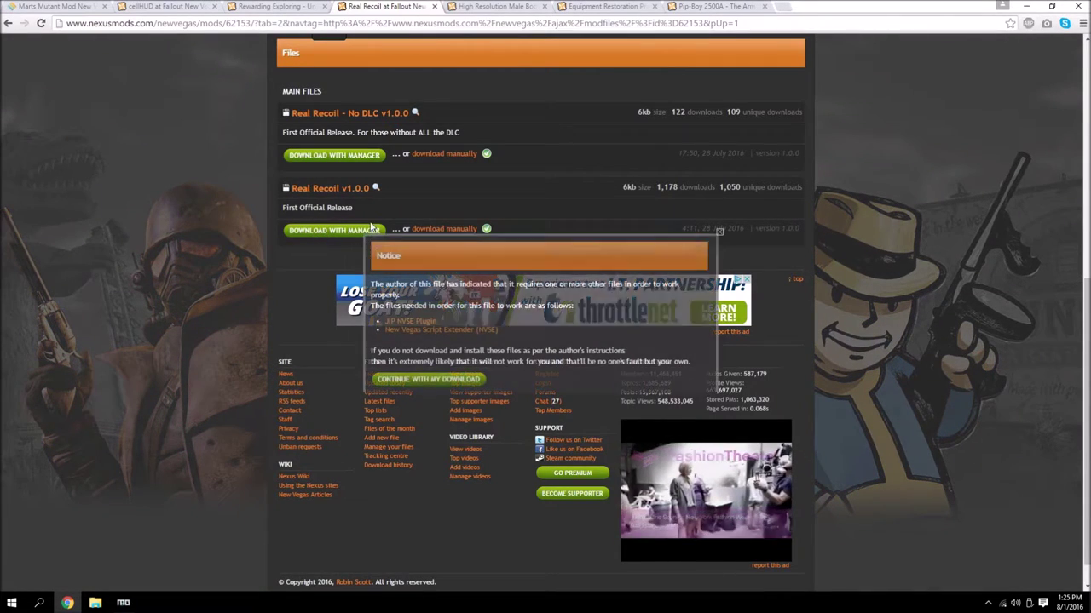
pyautogui.click(437, 378)
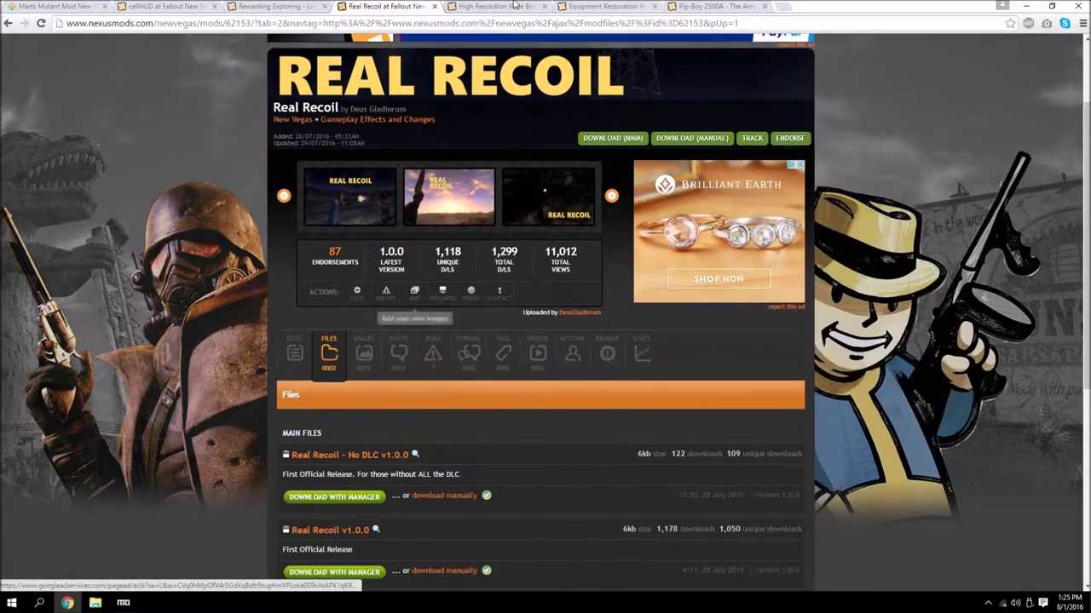
# Step: Reorder the open mod pages so Equipment Restoration Project and Pip-Boy 2500A come before the High Resolution Male body mod
pyautogui.click(601, 6)
pyautogui.moveTo(601, 6); pyautogui.dragTo(499, 6)
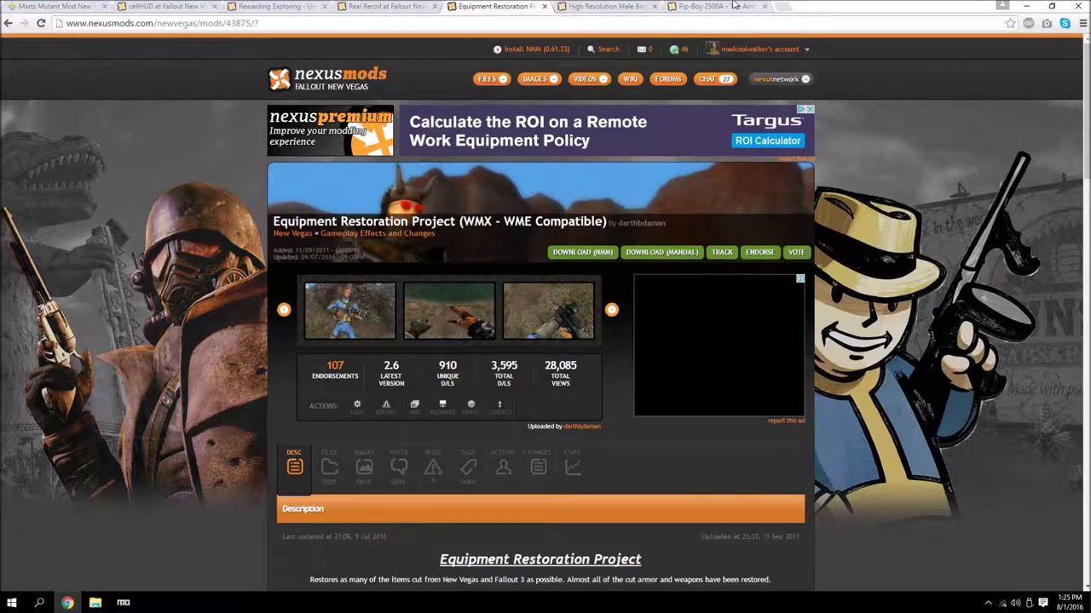
pyautogui.moveTo(712, 6); pyautogui.dragTo(609, 6)
# Step: Review the Equipment Restoration Project's preview images and description
pyautogui.click(494, 6)
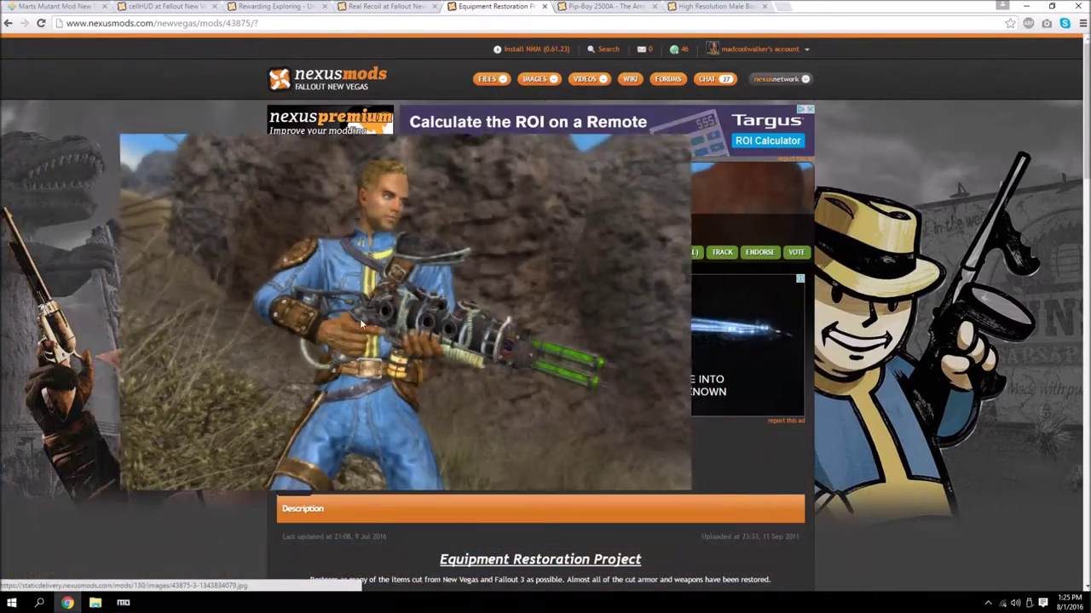
pyautogui.moveTo(418, 322)
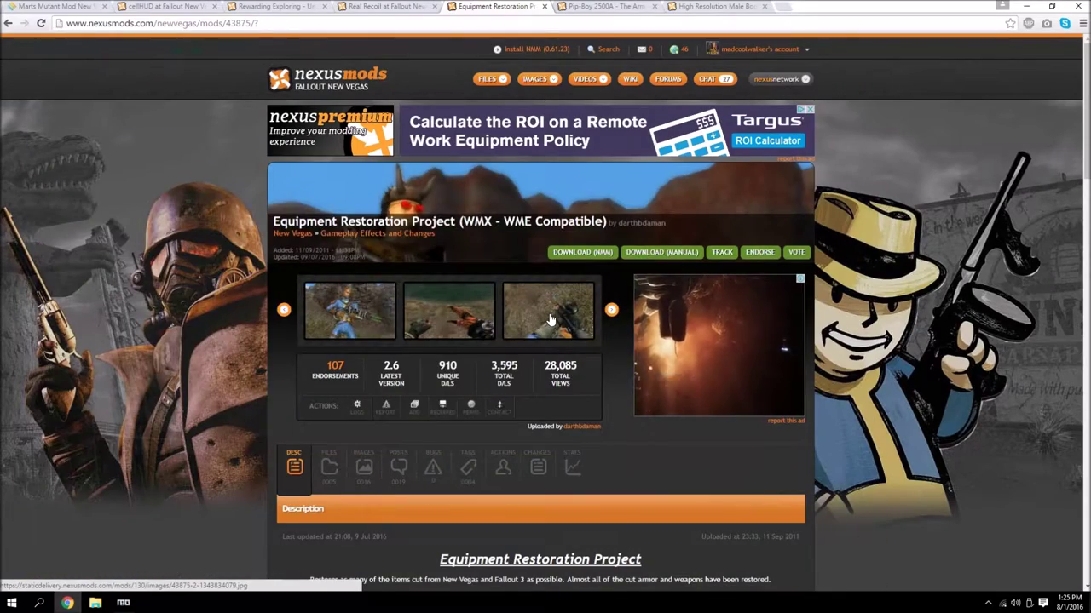
pyautogui.moveTo(549, 318)
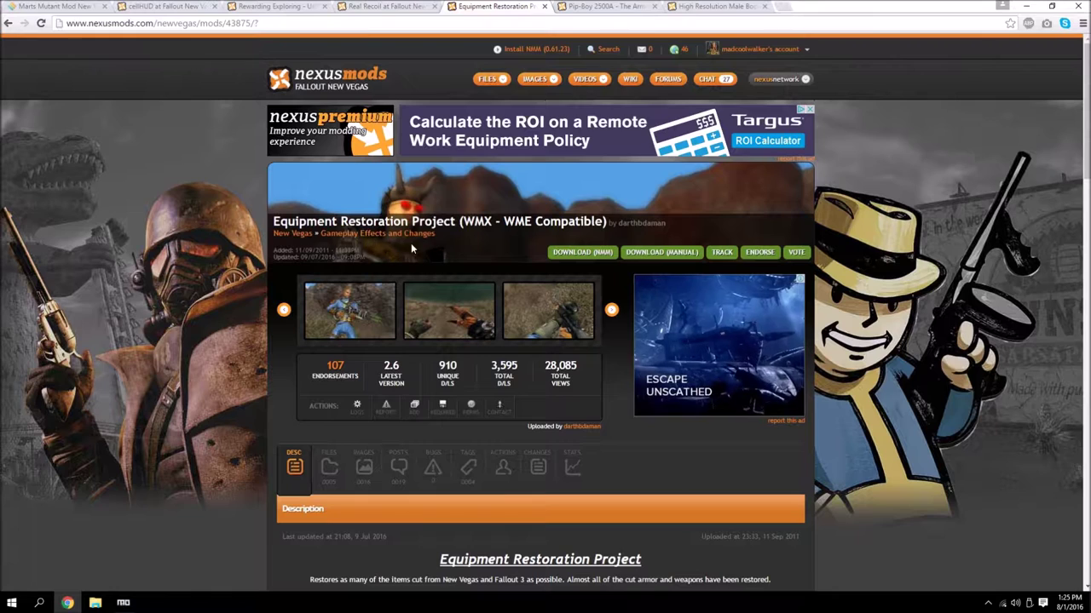
pyautogui.scroll(-1, 335, 324)
pyautogui.scroll(-3, 336, 324)
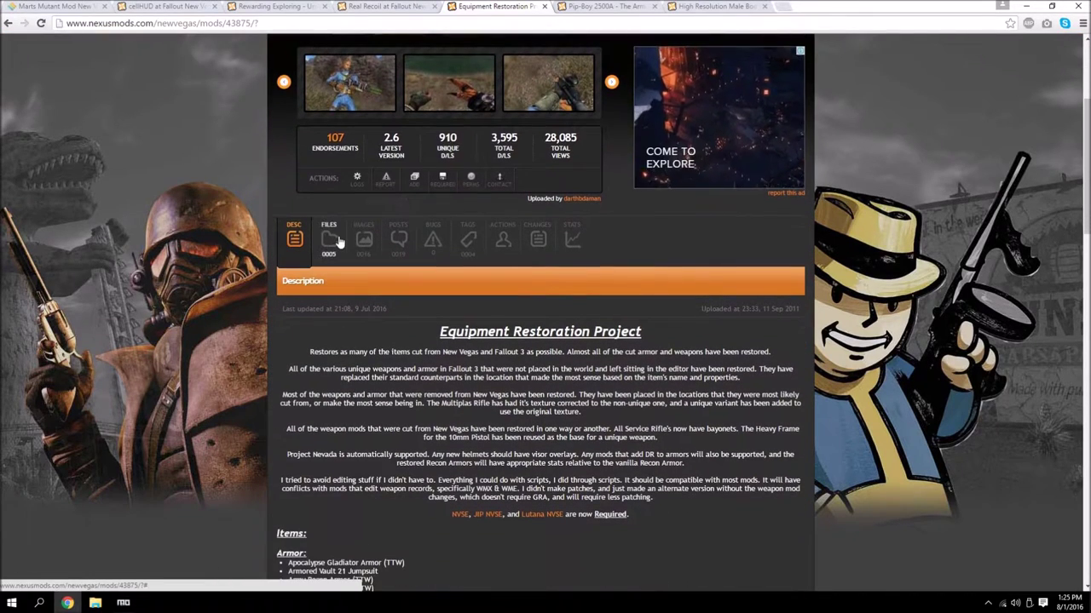
# Step: Examine the Equipment Restoration Project's description, including its armor, weapons, weapon mods, unfinished items and item locations
pyautogui.click(329, 241)
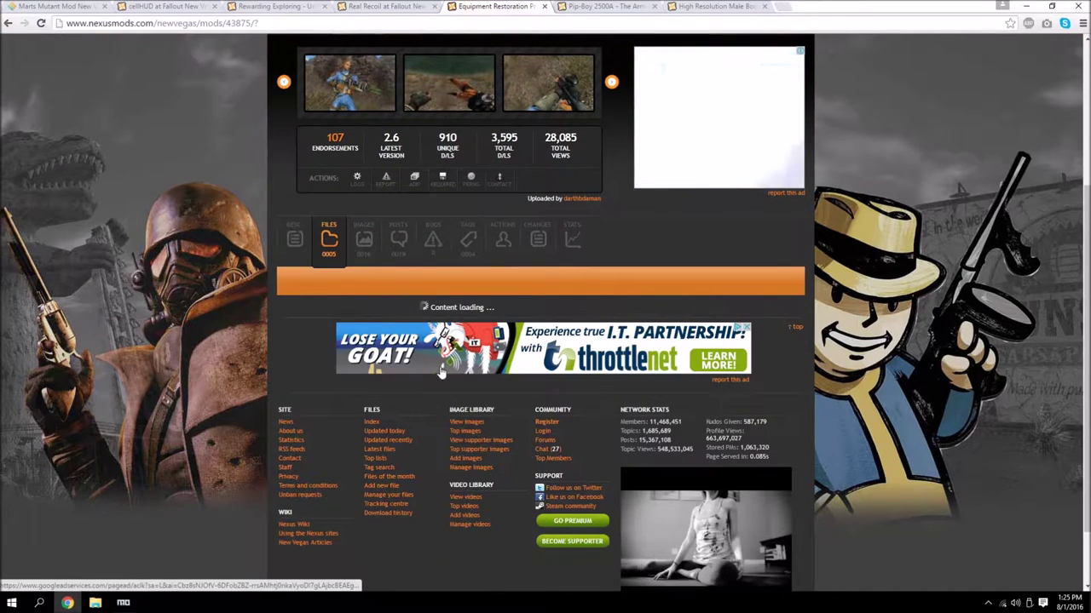
pyautogui.scroll(3, 296, 368)
pyautogui.scroll(-15, 295, 366)
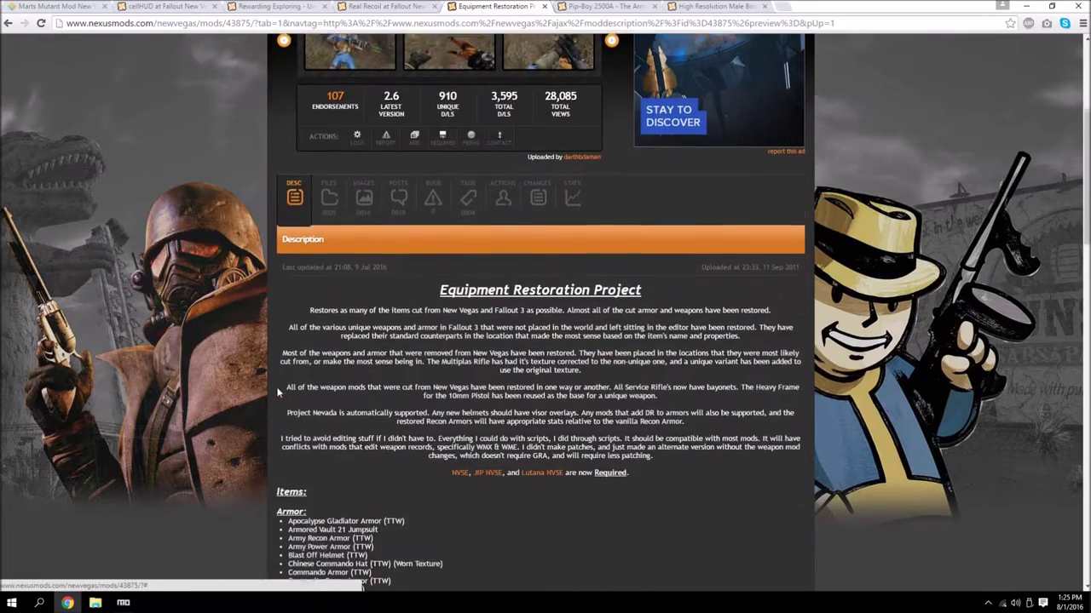
pyautogui.scroll(15, 354, 232)
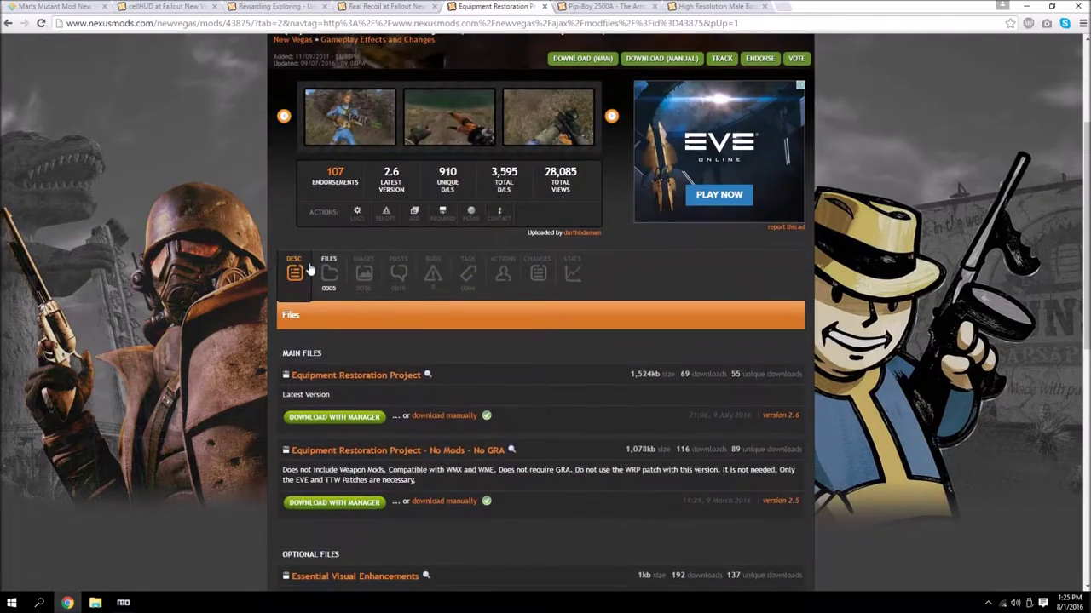
pyautogui.click(294, 260)
pyautogui.scroll(-5, 294, 260)
pyautogui.scroll(-10, 316, 304)
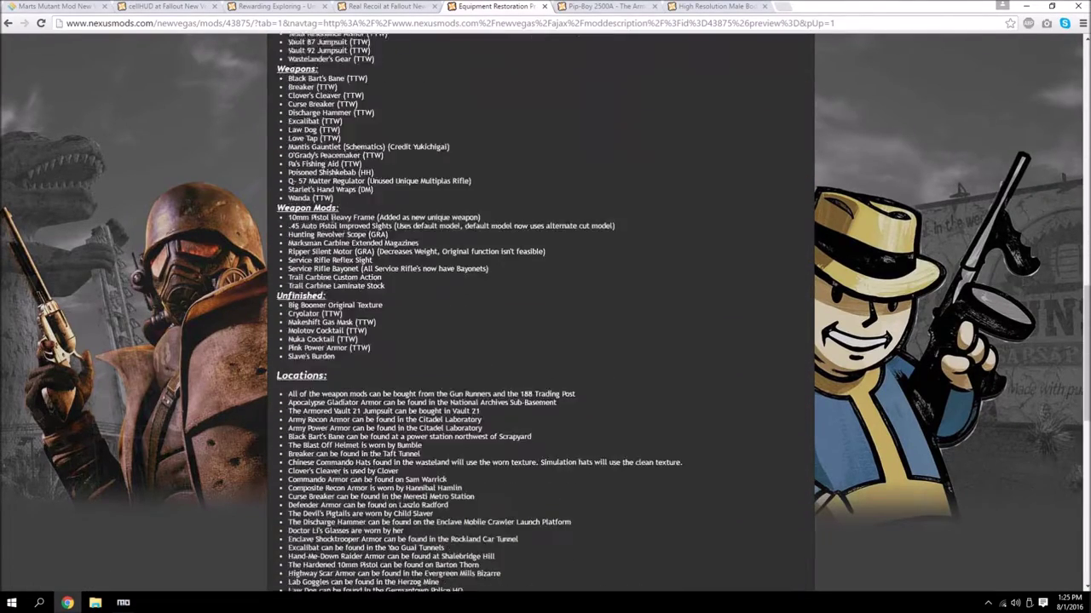
pyautogui.scroll(6, 349, 256)
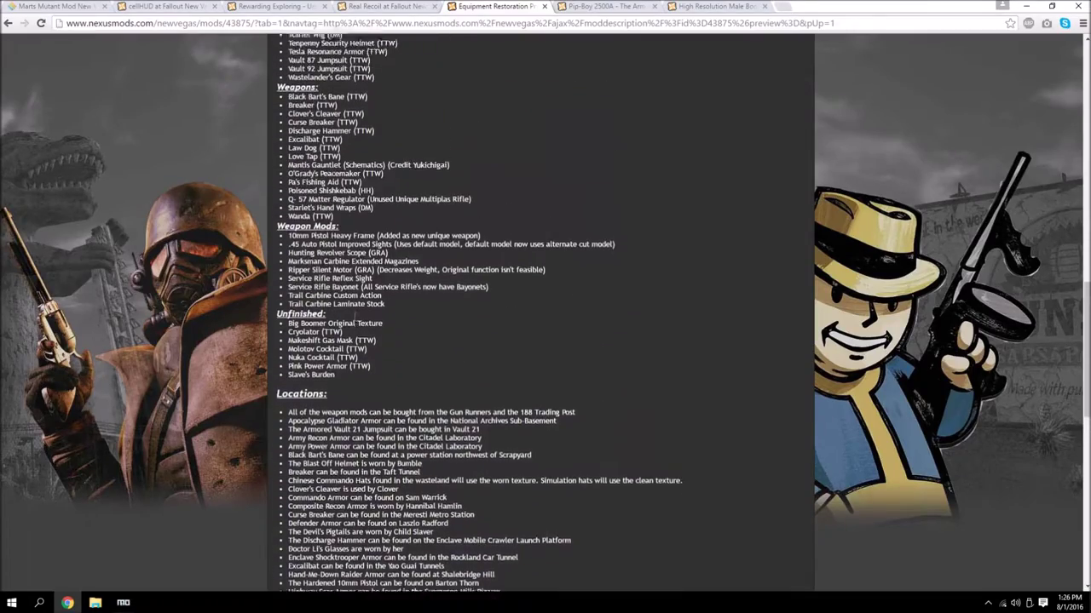
pyautogui.scroll(-10, 355, 312)
pyautogui.scroll(15, 341, 303)
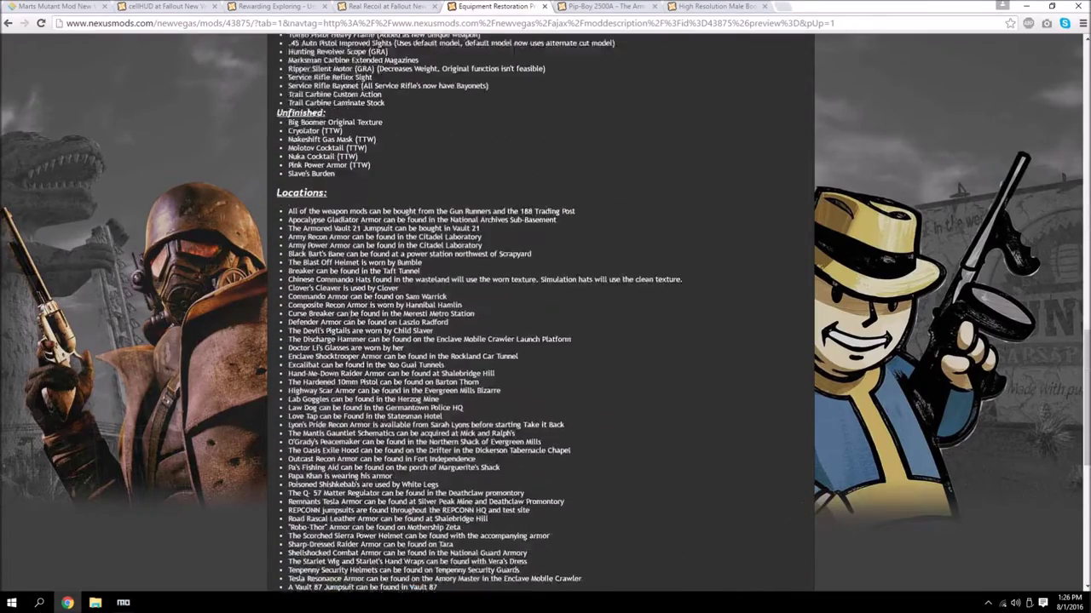
# Step: Check the notes on the Equipment Restoration Project's main files and start a manager download of the No Mods - No GRA version
pyautogui.click(329, 330)
pyautogui.scroll(-2, 329, 332)
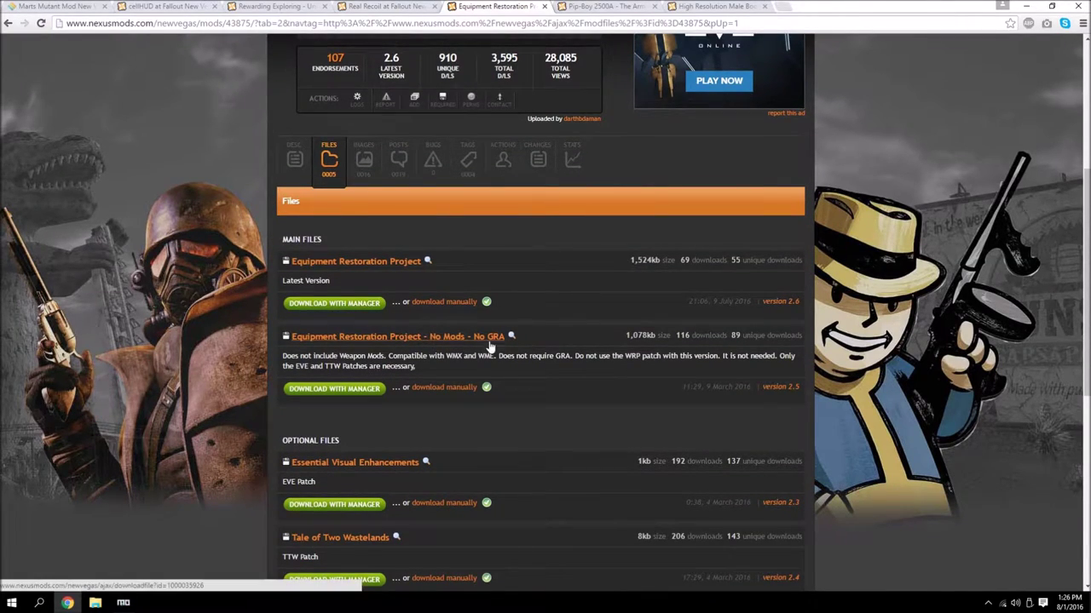
pyautogui.moveTo(342, 357); pyautogui.dragTo(519, 355)
pyautogui.click(358, 357)
pyautogui.click(446, 356)
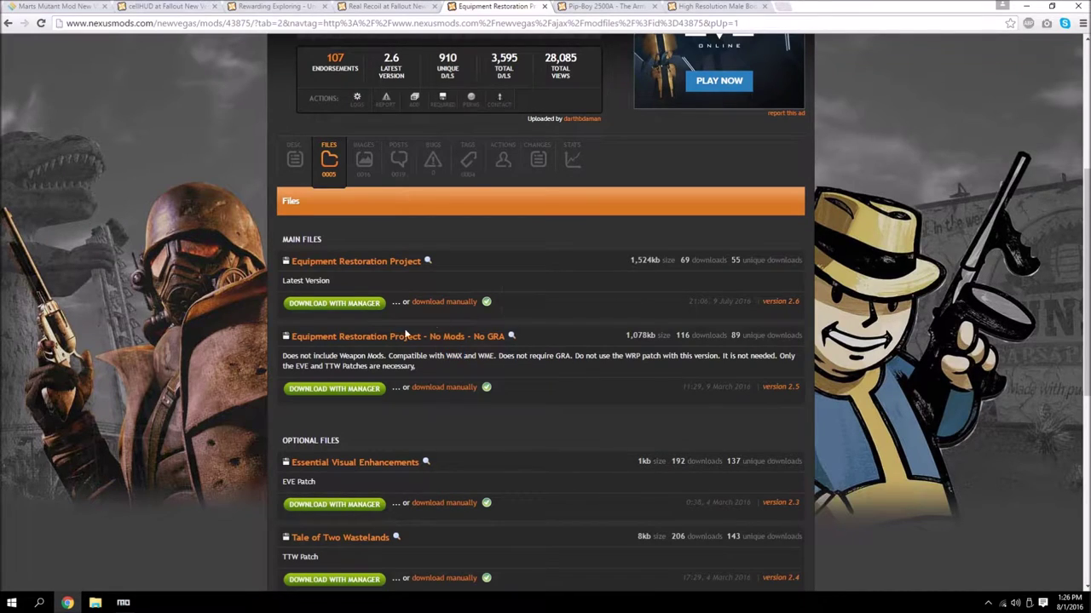
pyautogui.click(338, 390)
# Step: Start manager downloads of the optional Essential Visual Enhancements and Tale of Two Wastelands patches for Equipment Restoration Project
pyautogui.scroll(-2, 421, 371)
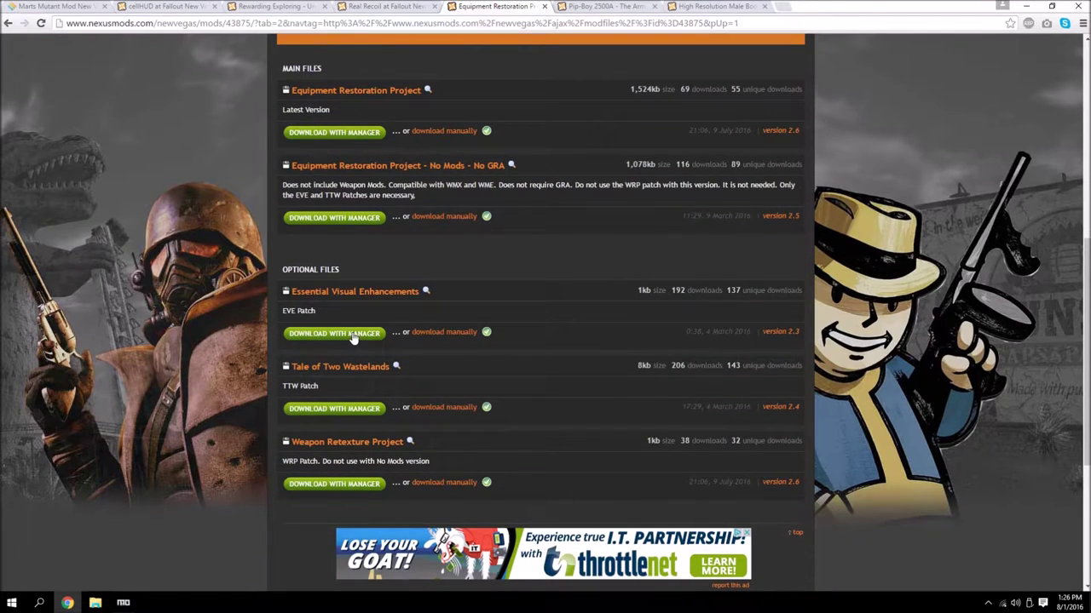
pyautogui.click(354, 337)
pyautogui.click(327, 409)
# Step: Switch to the Pip-Boy 2500A mod page and view its preview images at full size
pyautogui.scroll(8, 420, 356)
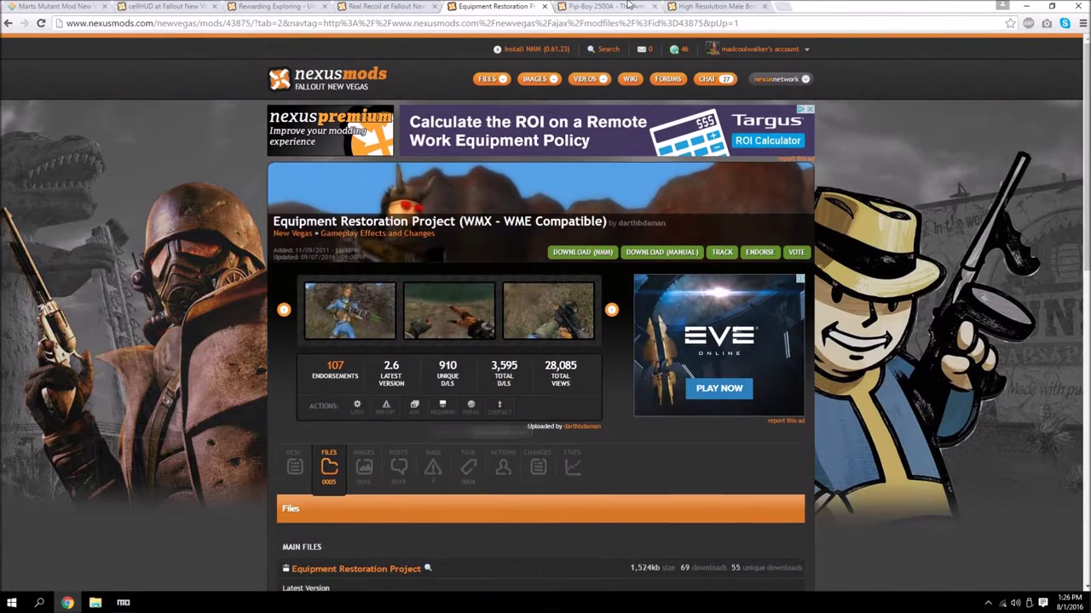
pyautogui.hotkey('ctrl', 'Tab')
pyautogui.click(373, 259)
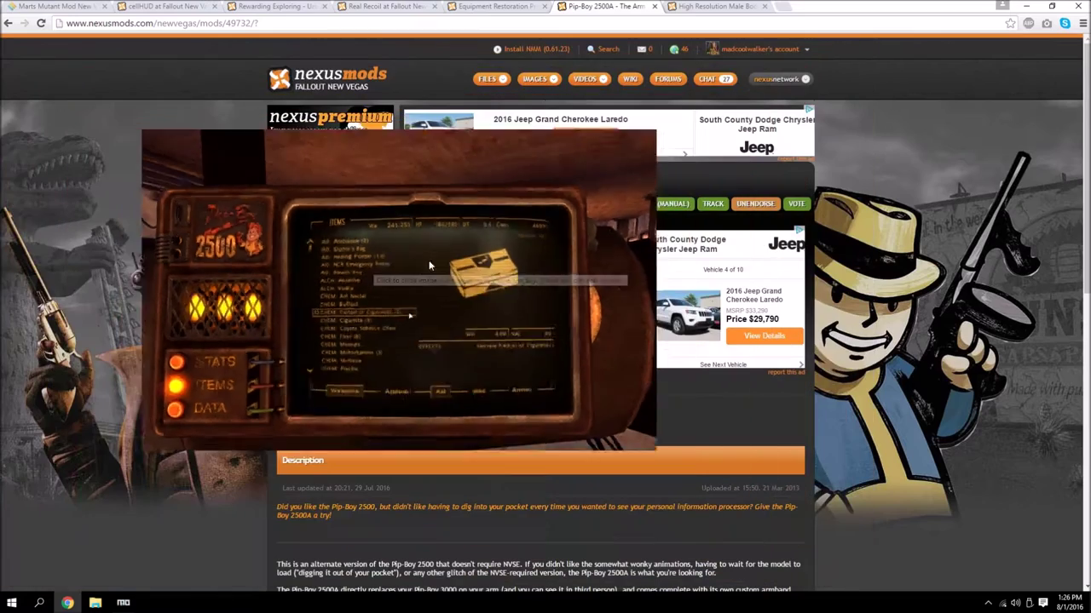
pyautogui.click(460, 265)
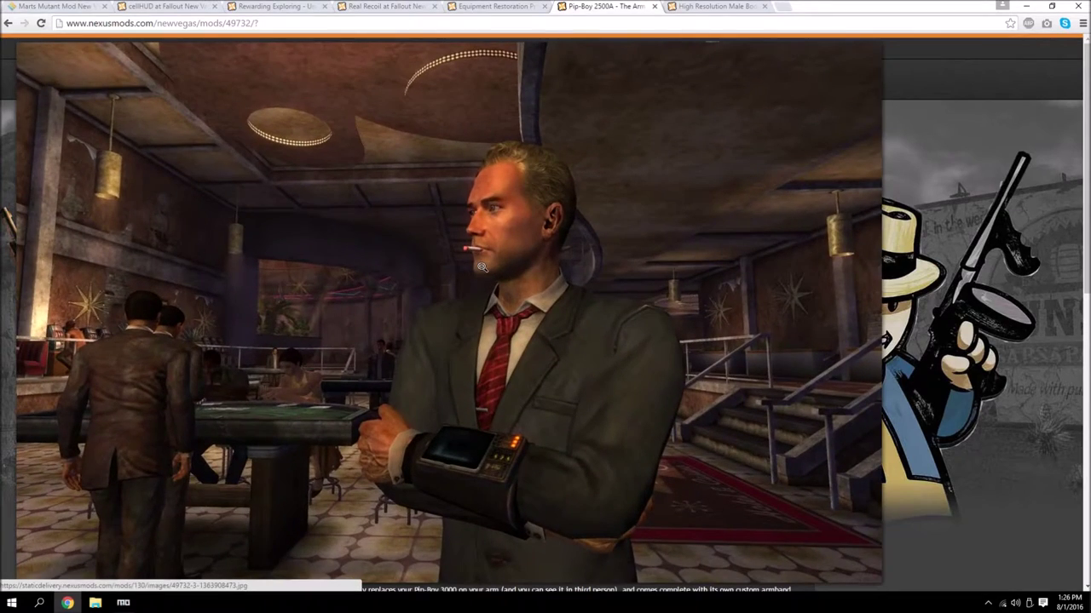
pyautogui.click(511, 269)
pyautogui.click(551, 271)
pyautogui.click(552, 271)
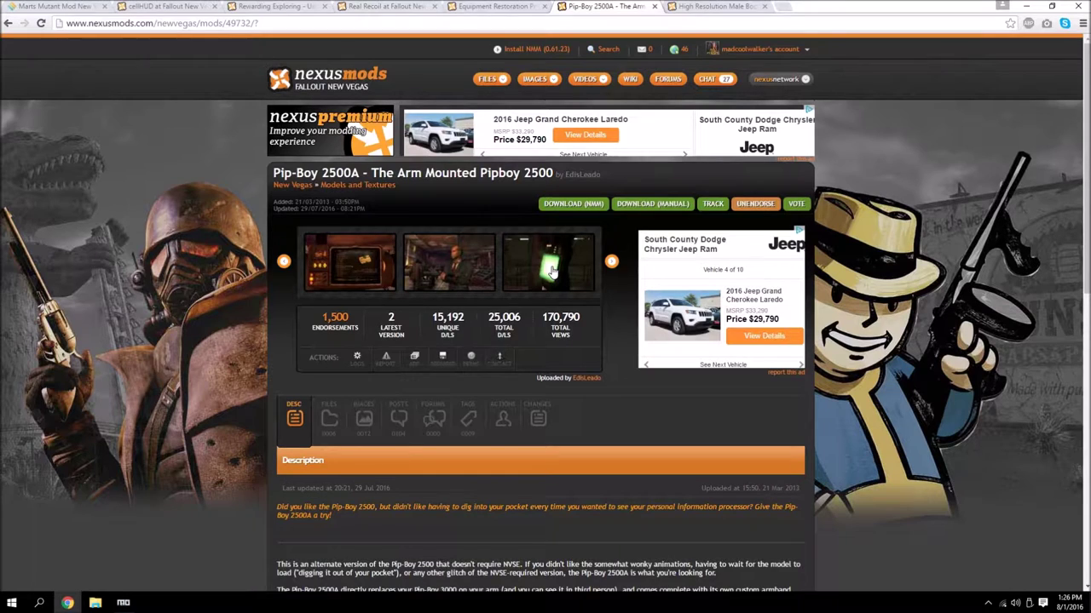
pyautogui.click(378, 257)
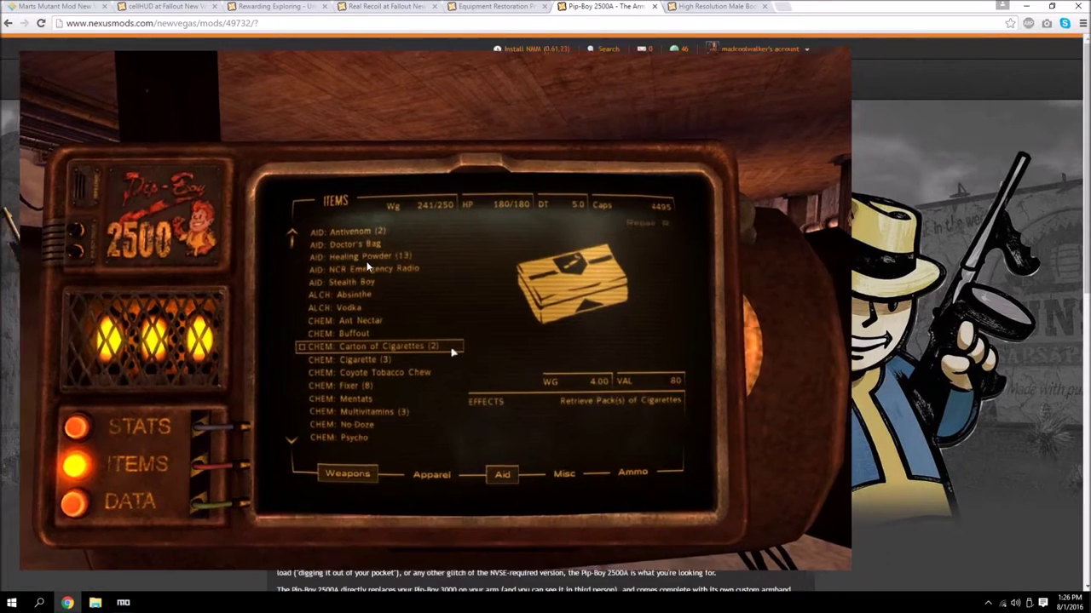
pyautogui.click(367, 267)
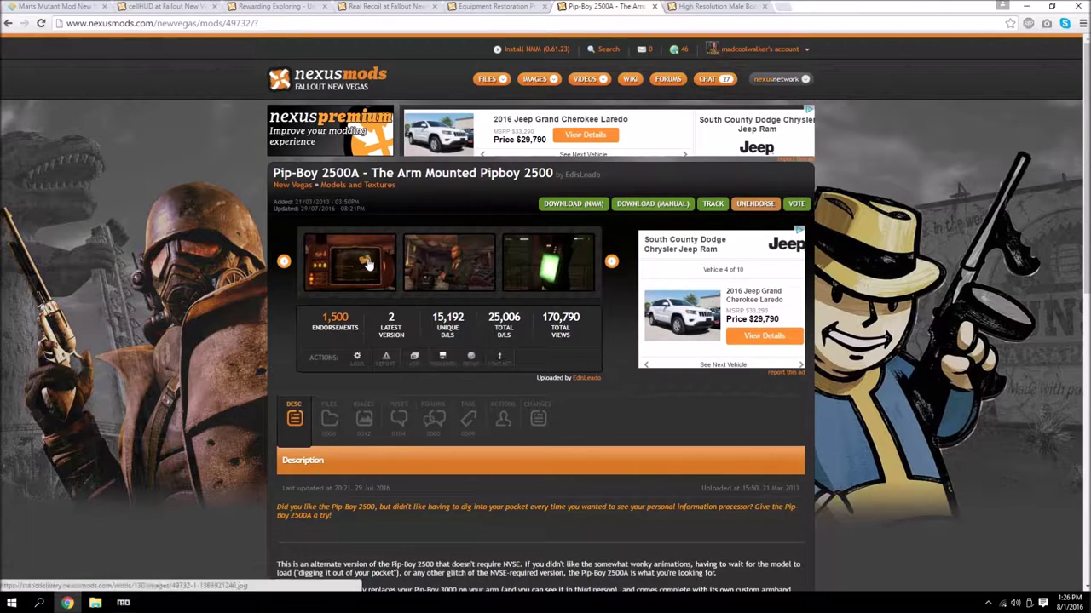
pyautogui.click(367, 264)
pyautogui.click(788, 136)
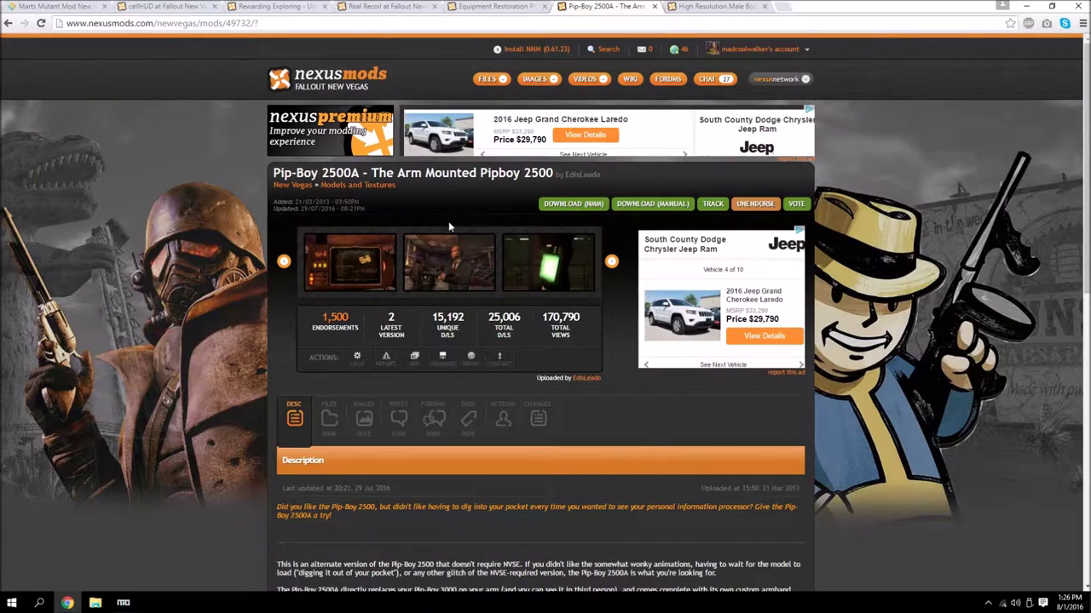
pyautogui.click(438, 273)
pyautogui.click(634, 335)
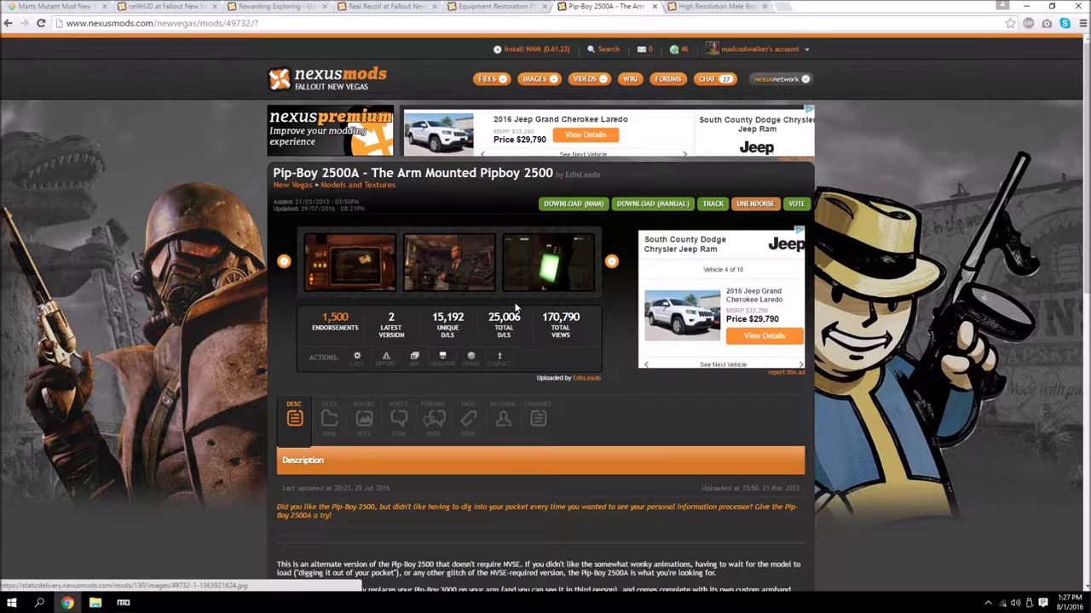
pyautogui.click(543, 266)
pyautogui.click(358, 264)
pyautogui.click(358, 264)
pyautogui.click(418, 301)
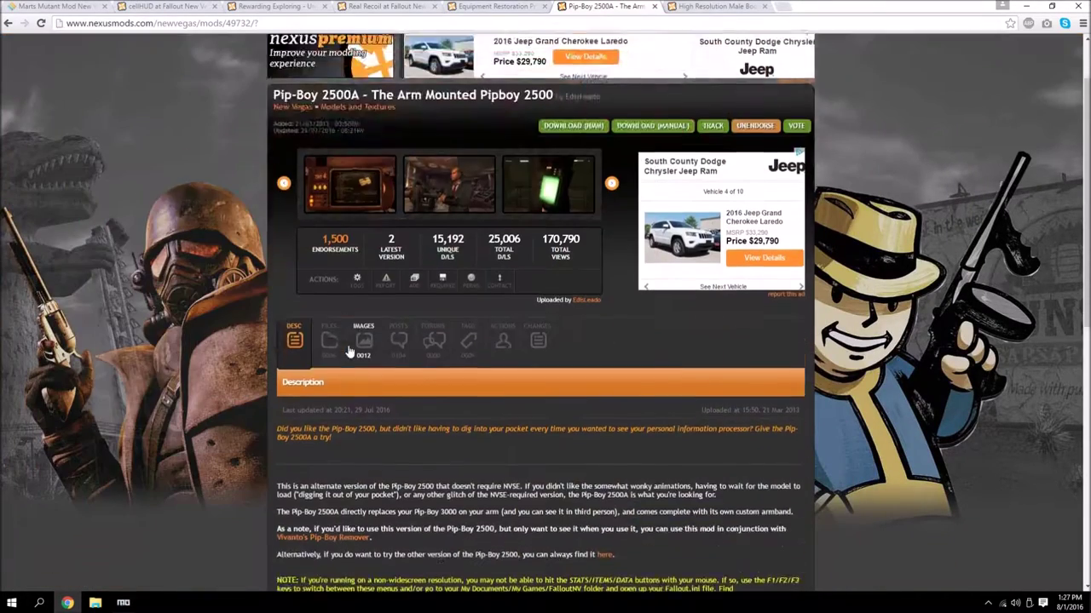
# Step: Review Pip-Boy 2500A's main files and its description with the troubleshooting notes, ending on the files list
pyautogui.scroll(-3, 418, 300)
pyautogui.click(328, 189)
pyautogui.scroll(-1, 385, 311)
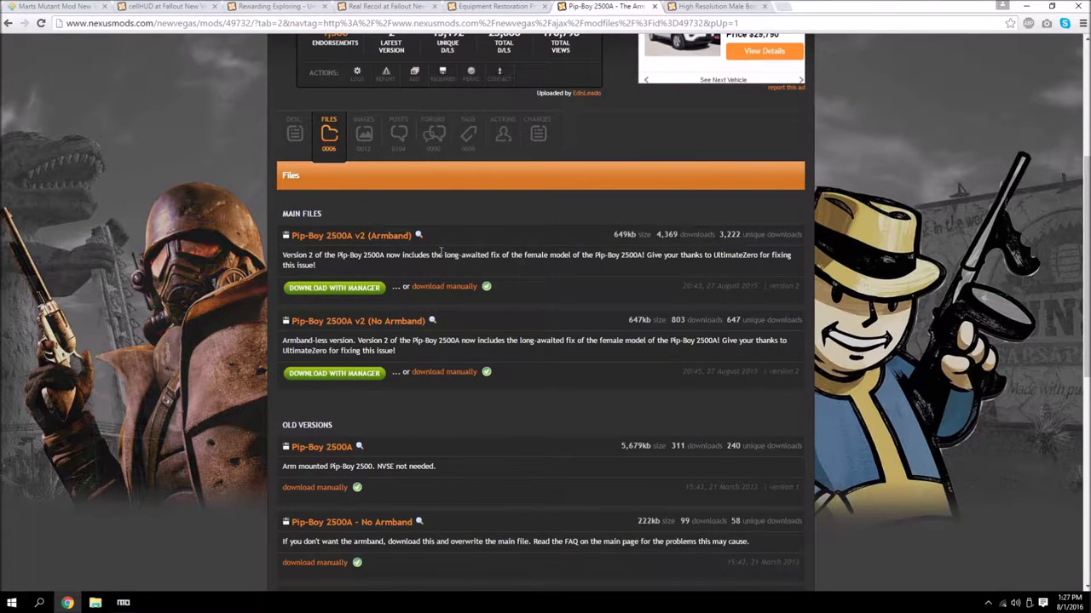
pyautogui.hotkey('alt', 'Left')
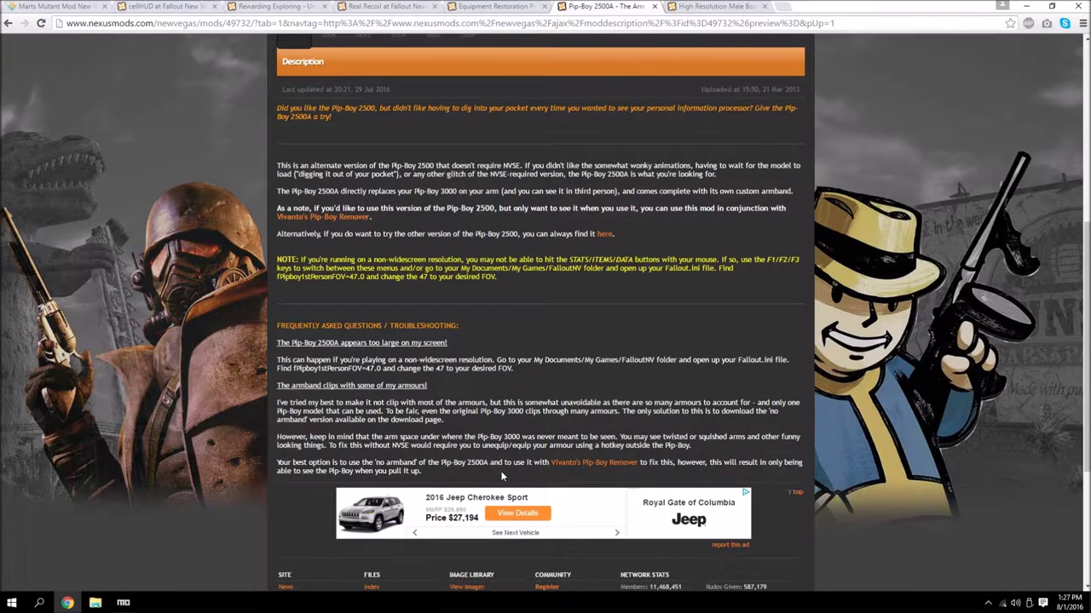
pyautogui.scroll(3, 502, 477)
pyautogui.click(329, 251)
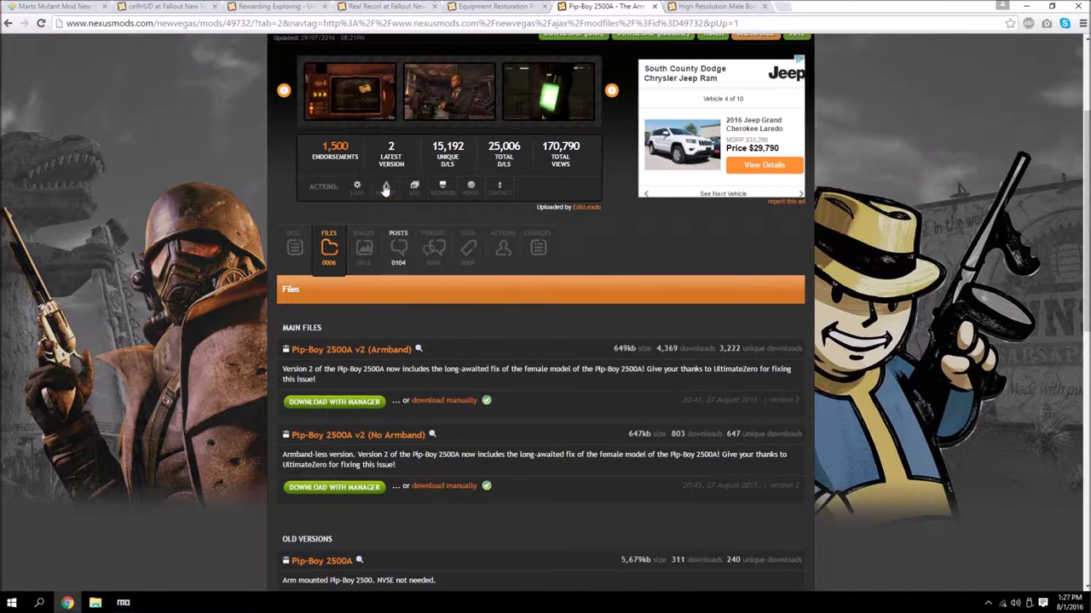
# Step: View more Pip-Boy 2500A preview images and return to the Armband version among the main files
pyautogui.click(356, 116)
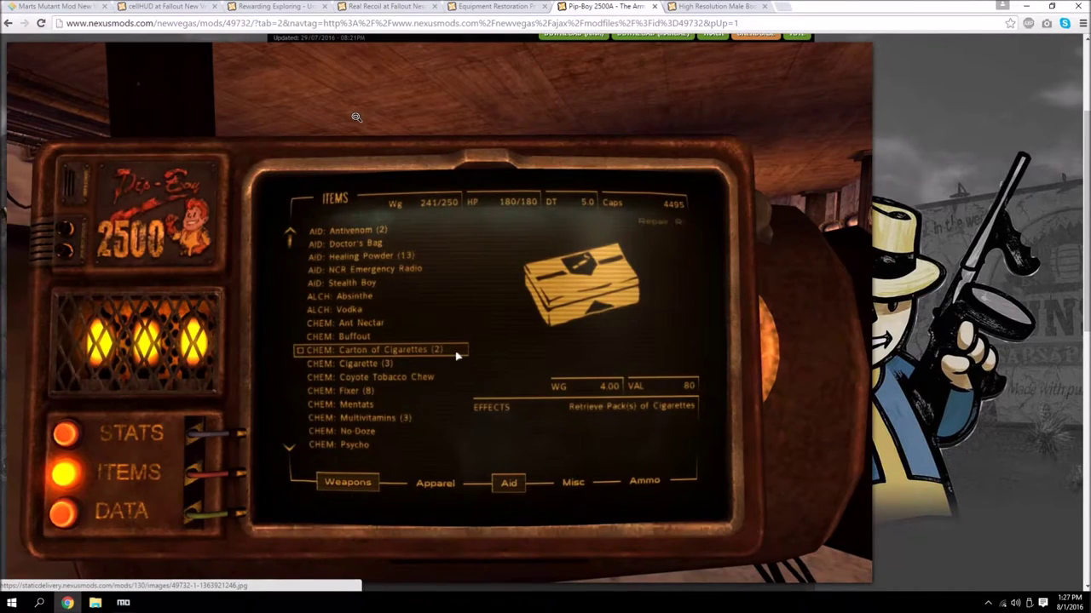
pyautogui.click(356, 117)
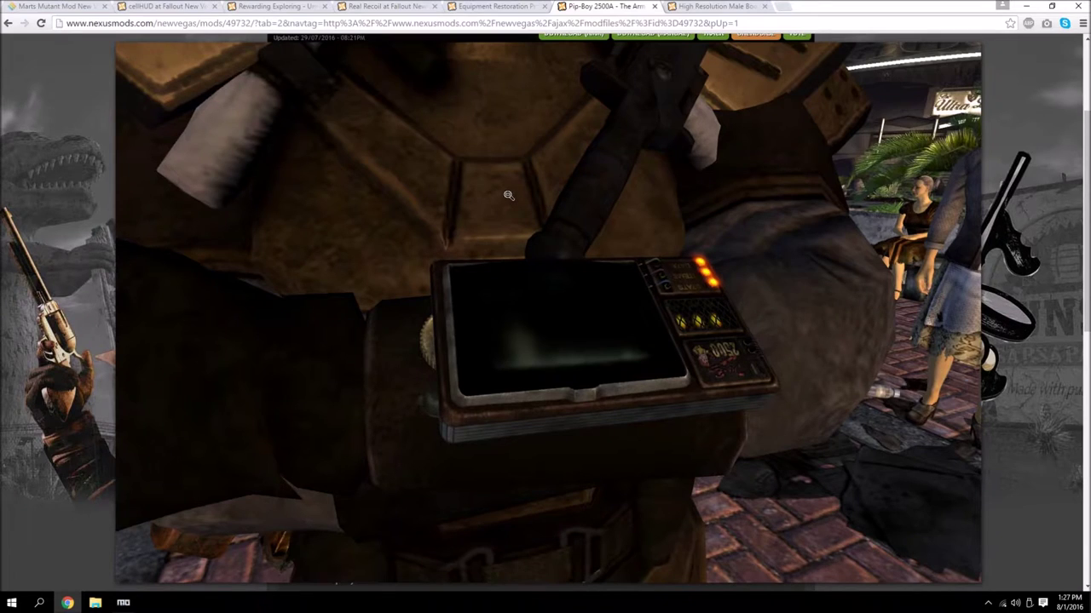
pyautogui.click(389, 200)
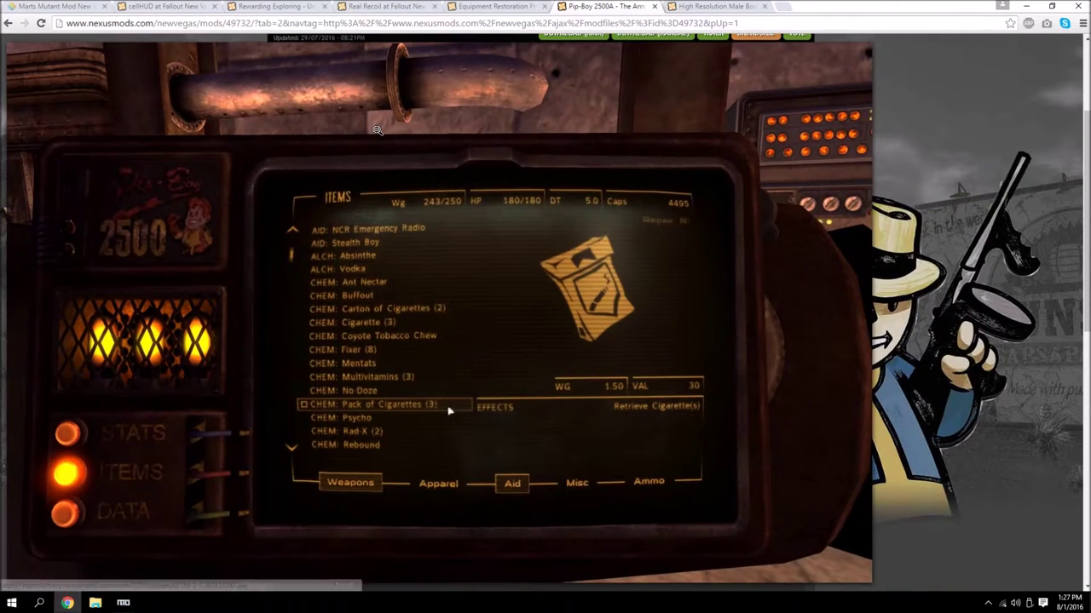
pyautogui.press('Escape')
pyautogui.scroll(-3, 349, 295)
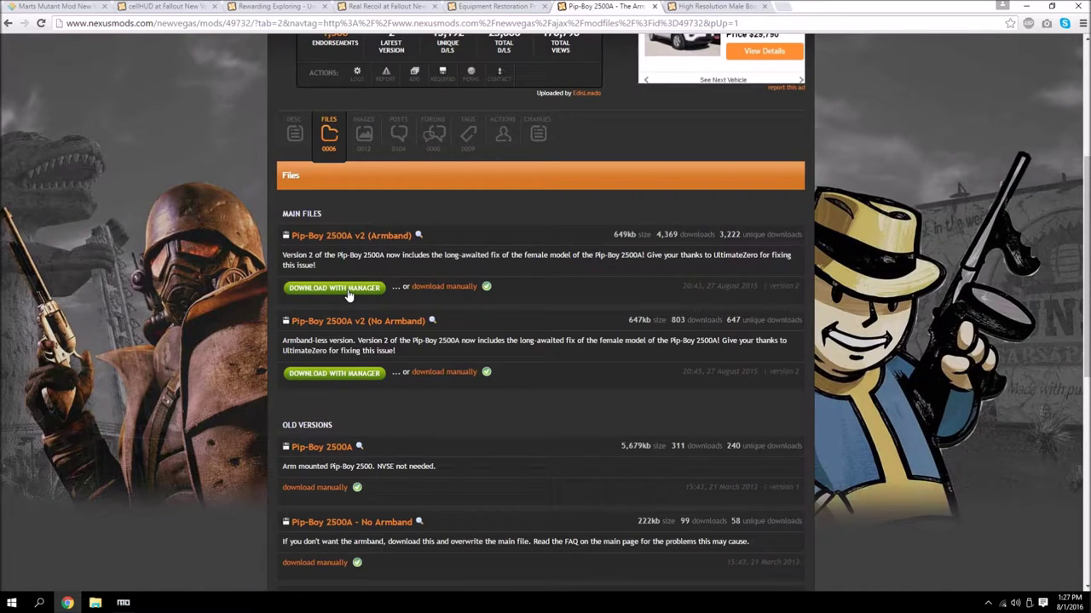
# Step: Switch to the High Resolution Male Body Textures page and look over its preview images
pyautogui.click(707, 6)
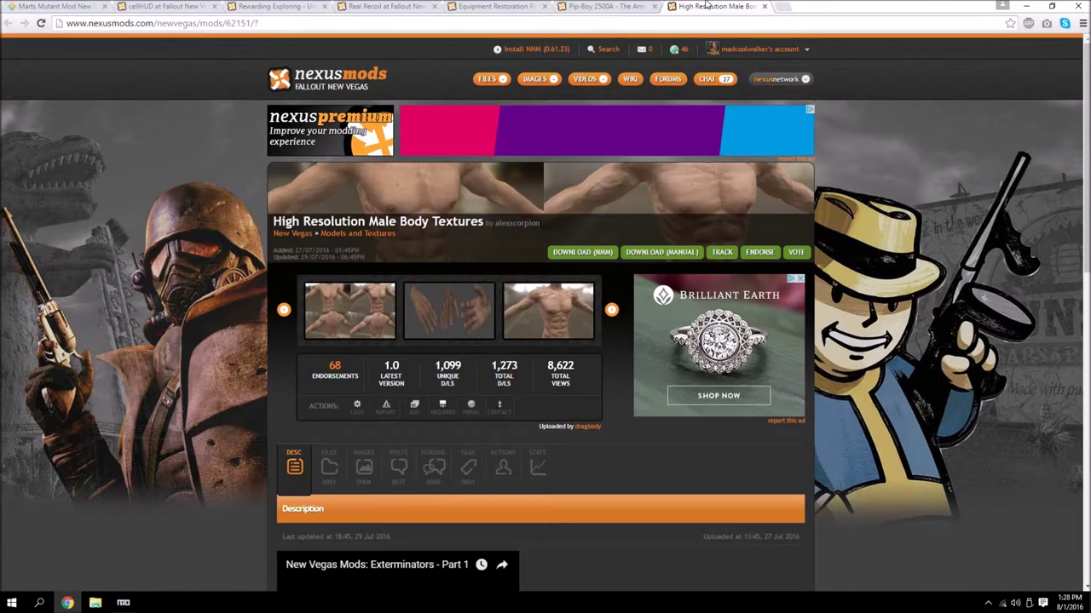
pyautogui.scroll(-1, 384, 260)
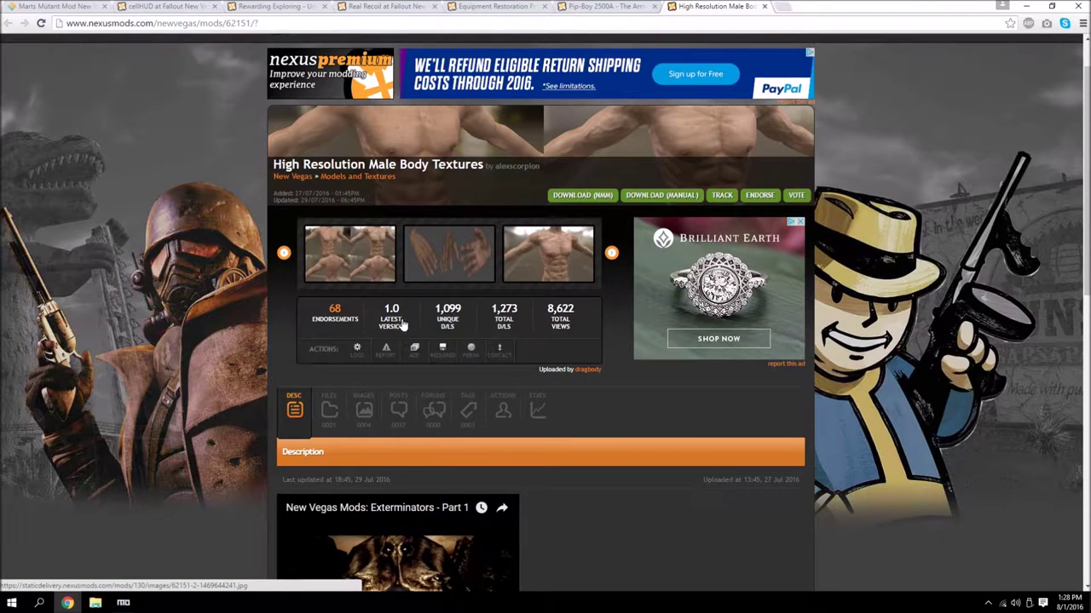
pyautogui.click(366, 246)
pyautogui.press('Escape')
pyautogui.scroll(-1, 456, 286)
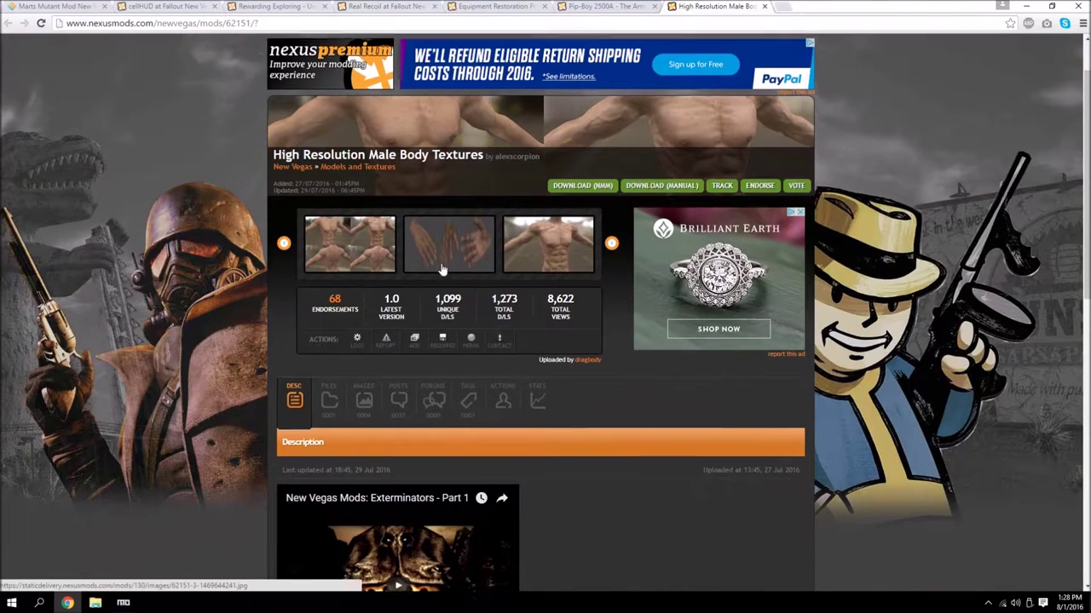
pyautogui.scroll(-2, 344, 324)
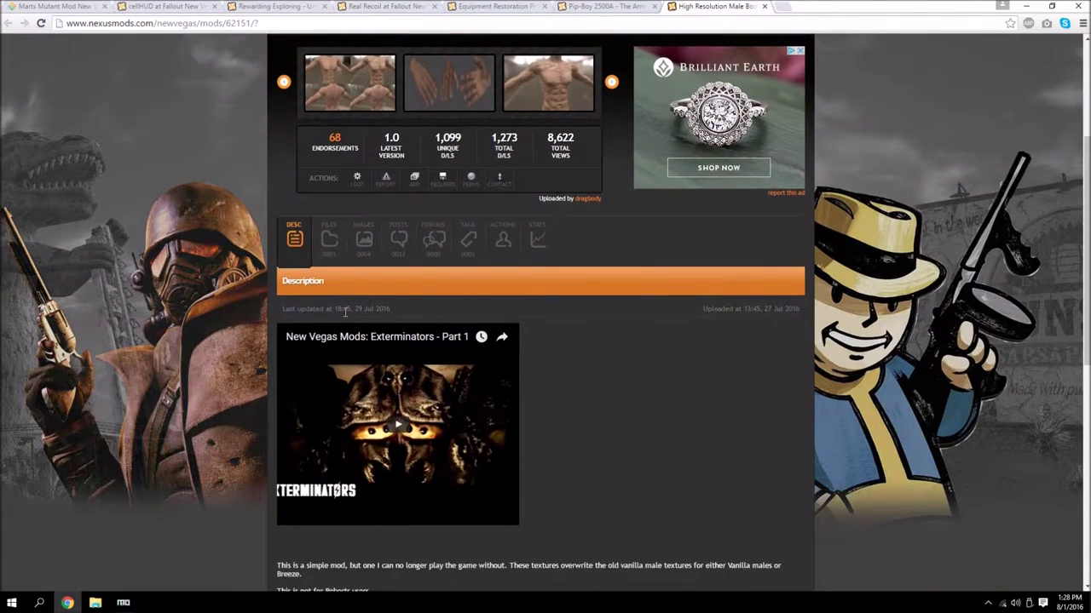
pyautogui.scroll(2, 344, 324)
# Step: Read the male body textures' description, including the vanilla and Breeze compatibility text, and bring up the mod's main file
pyautogui.scroll(-8, 322, 180)
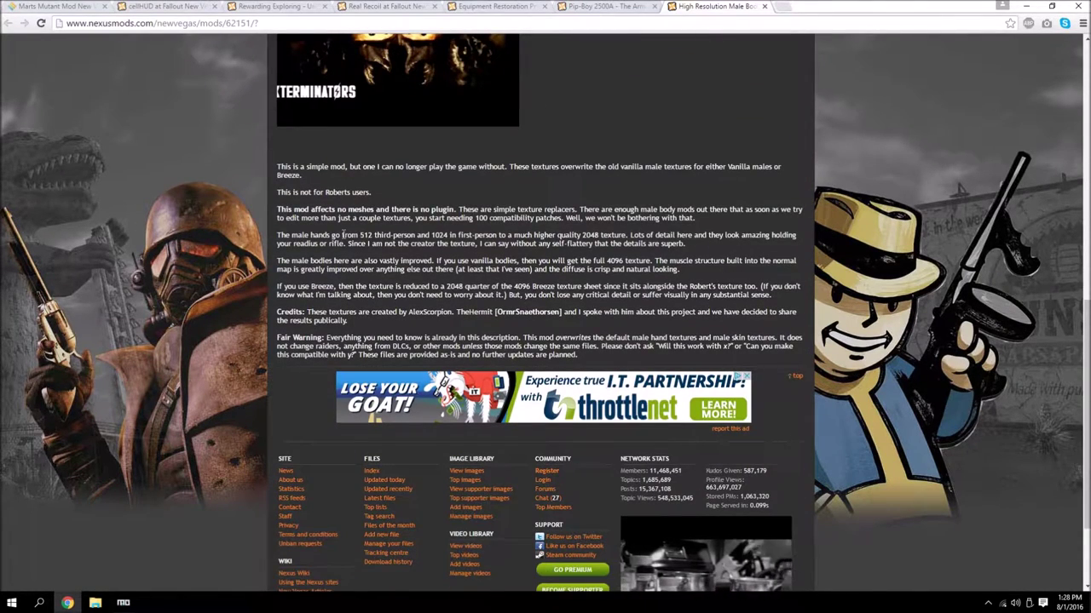
pyautogui.scroll(1, 343, 235)
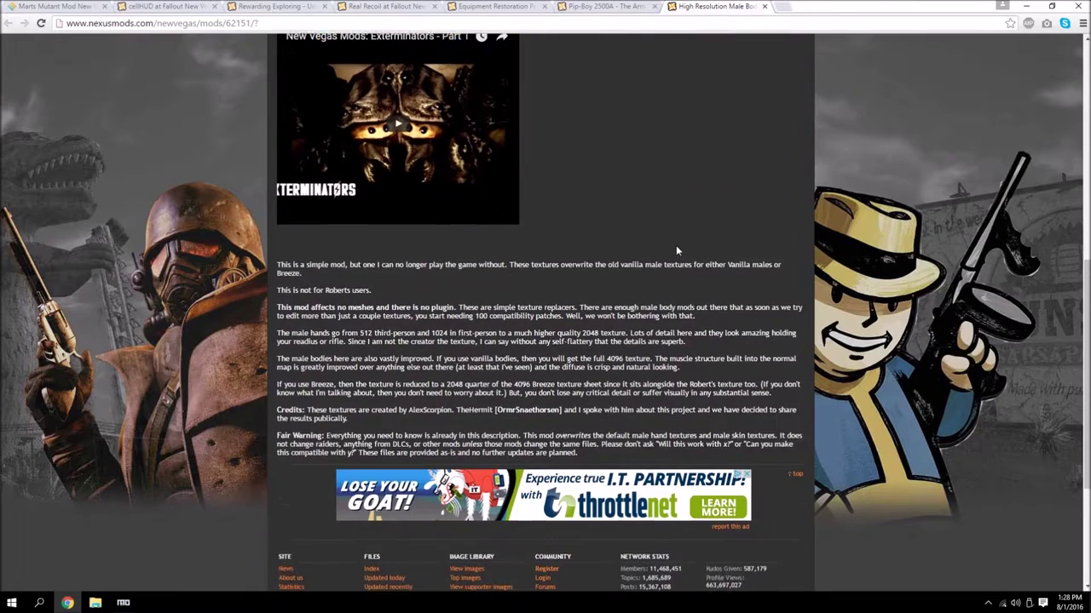
pyautogui.scroll(1, 676, 245)
pyautogui.moveTo(658, 282); pyautogui.dragTo(752, 288)
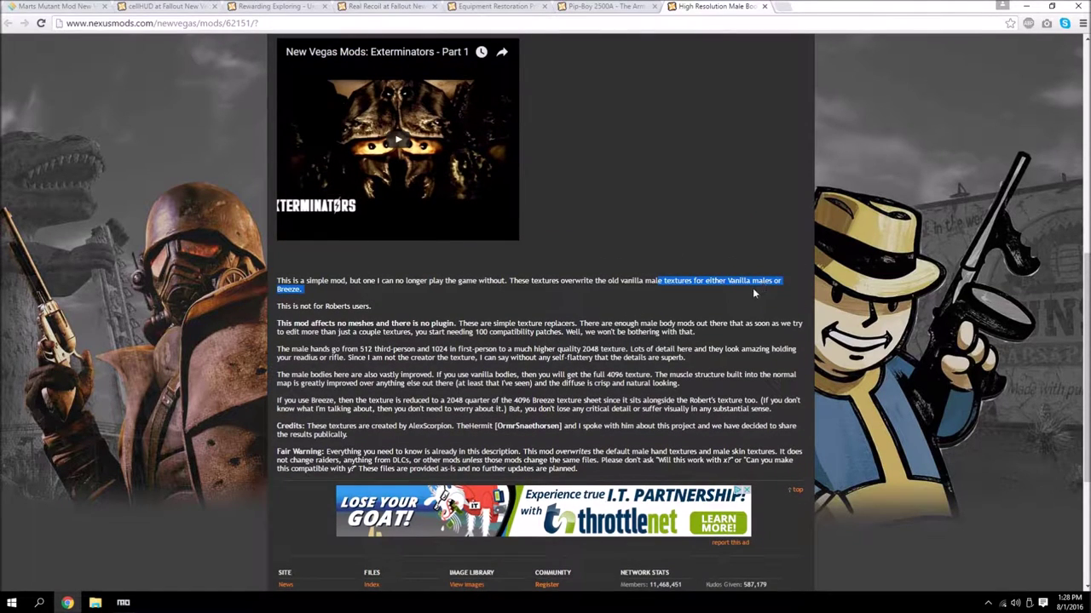
pyautogui.click(449, 277)
pyautogui.scroll(8, 408, 318)
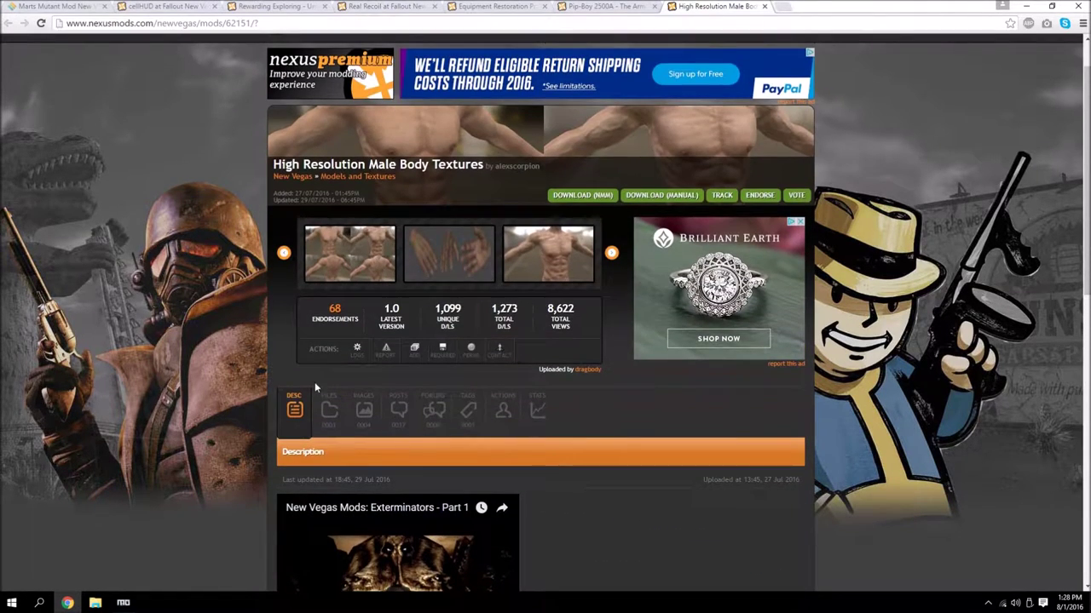
pyautogui.click(338, 385)
pyautogui.scroll(-4, 337, 379)
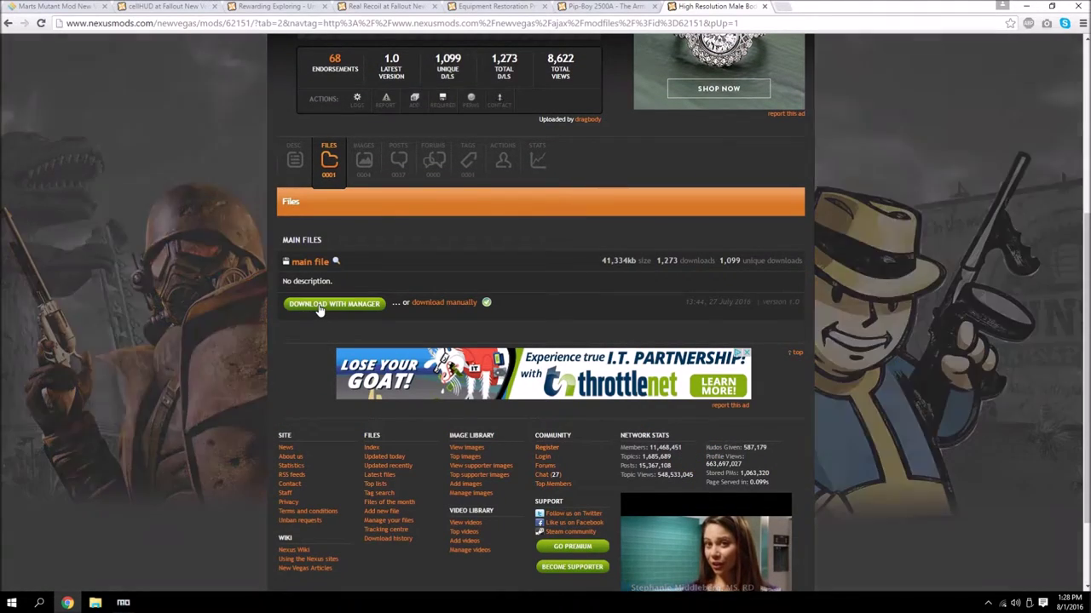
# Step: Switch to the cellHUD page and review its main, update and optional files
pyautogui.click(161, 6)
pyautogui.scroll(-3, 165, 377)
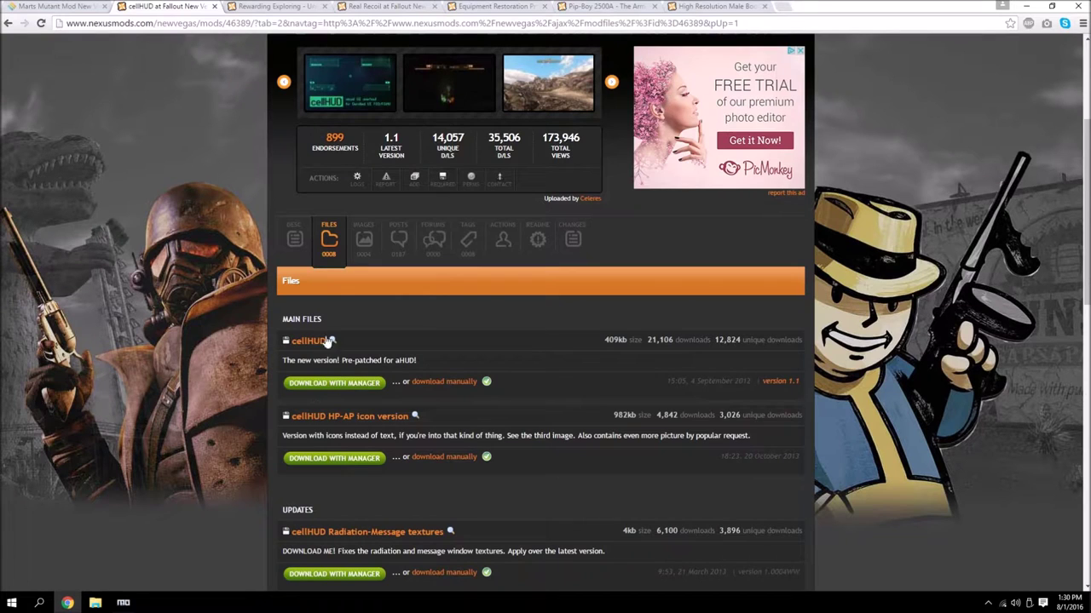
pyautogui.scroll(-2, 294, 345)
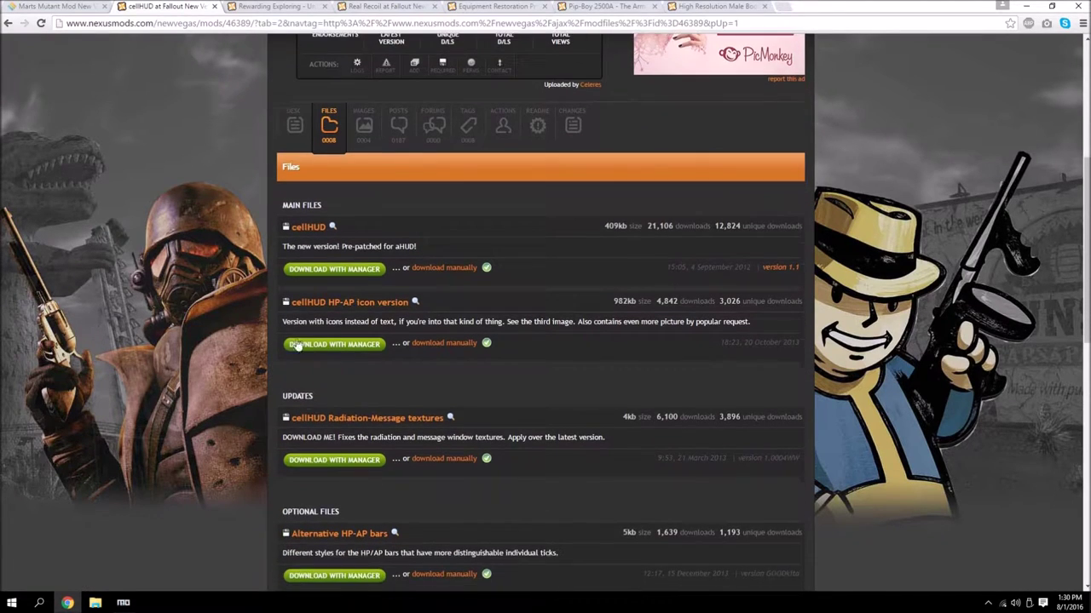
pyautogui.scroll(-3, 294, 345)
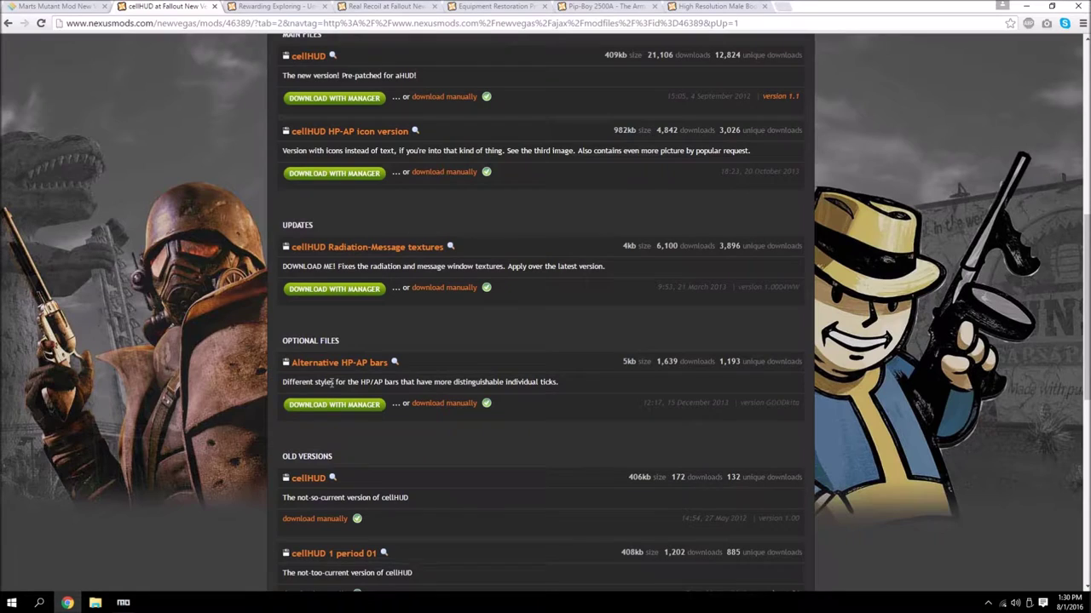
# Step: Switch to Mod Organizer, start installing the downloaded cellHUD-46389-1-1.zip and set its Data folder as the data directory
pyautogui.click(1026, 6)
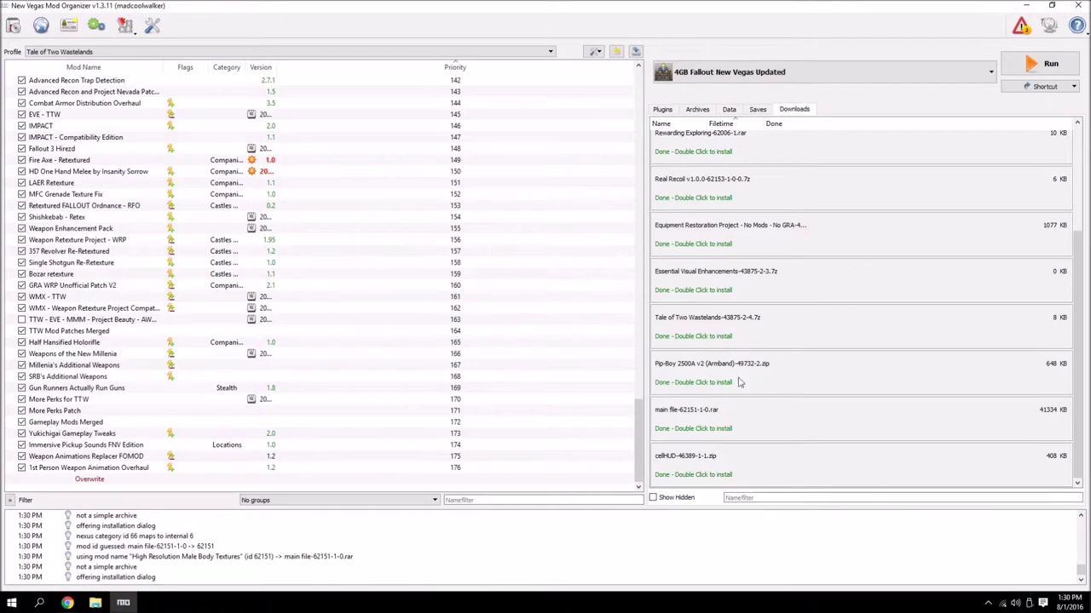
pyautogui.doubleClick(683, 478)
pyautogui.rightClick(460, 282)
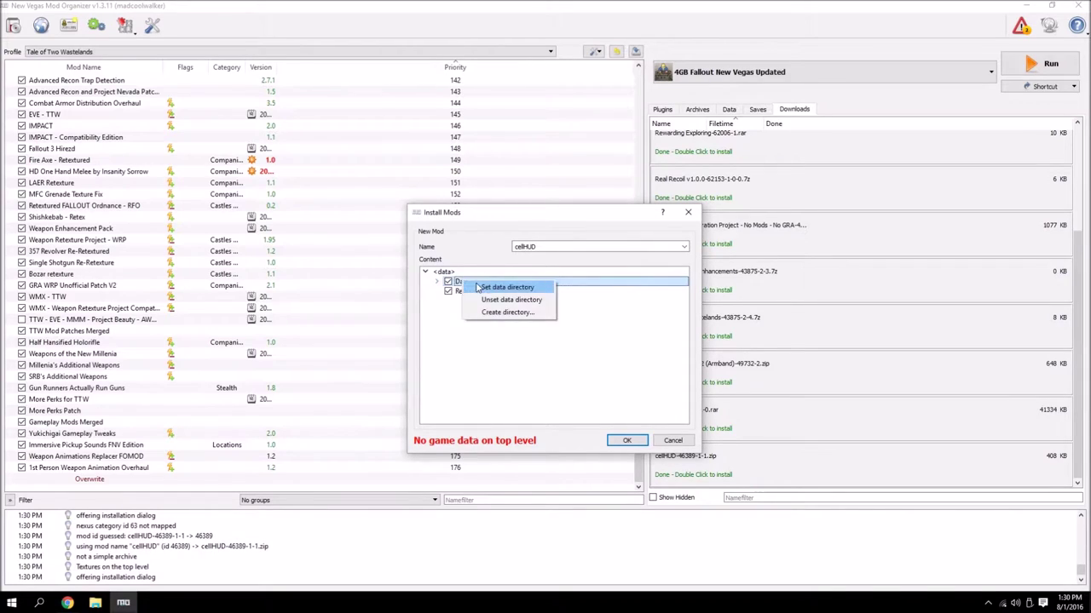
pyautogui.click(494, 287)
# Step: Check the darn and interface subfolders inside cellHUD's Textures folder and complete the mod's installation
pyautogui.click(437, 281)
pyautogui.click(448, 291)
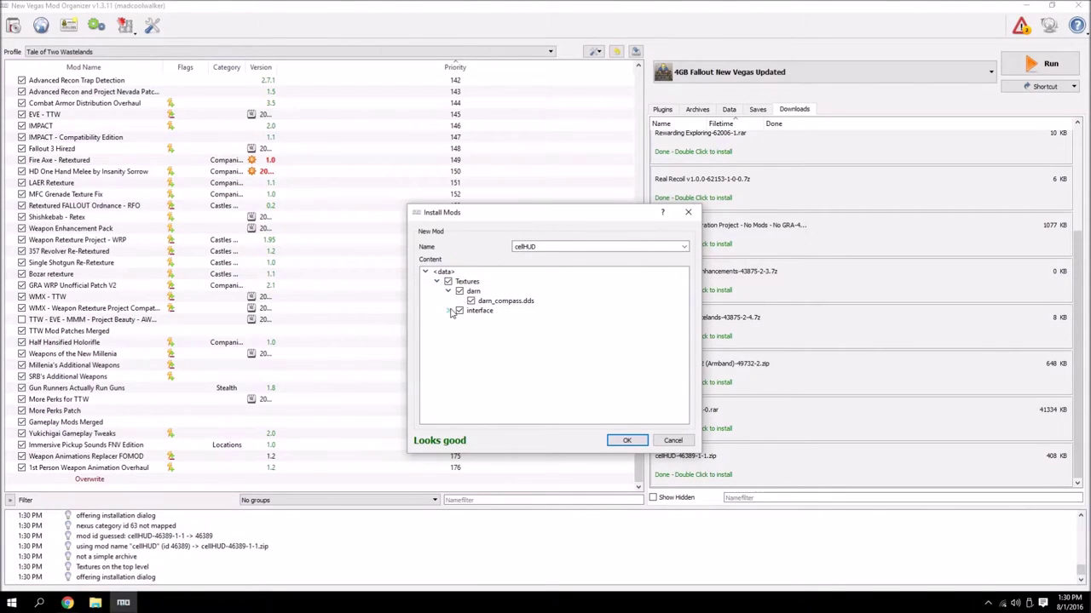
pyautogui.click(447, 310)
pyautogui.click(459, 319)
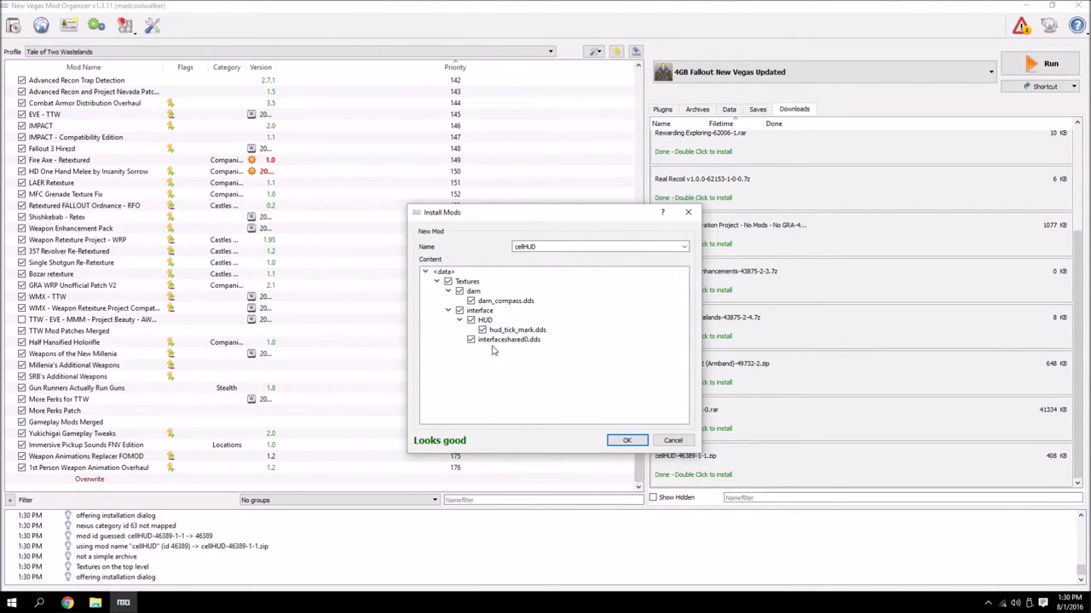
pyautogui.click(448, 311)
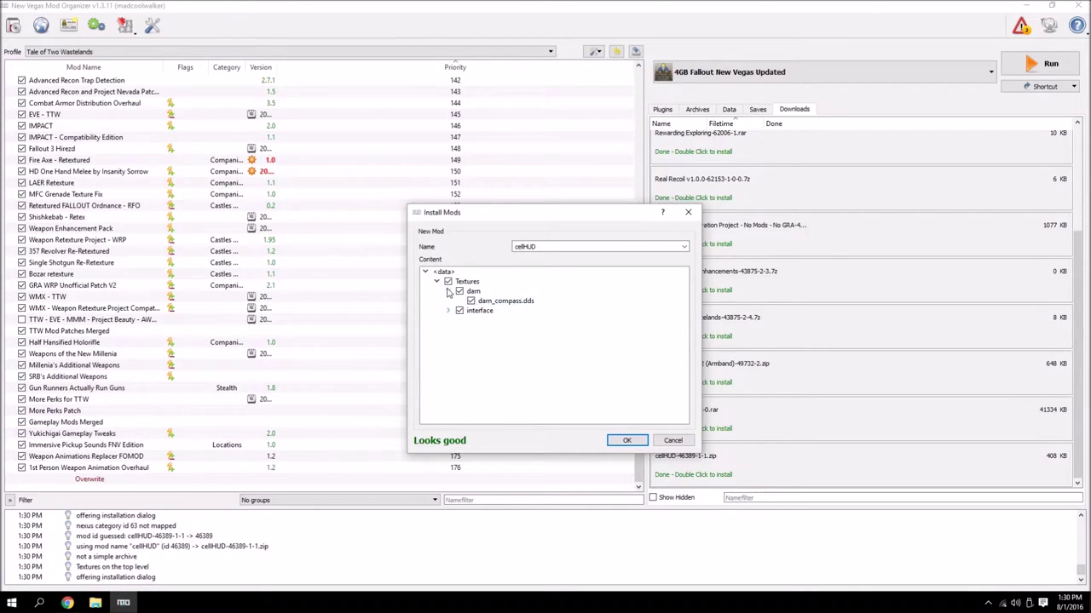
pyautogui.click(448, 292)
pyautogui.click(448, 301)
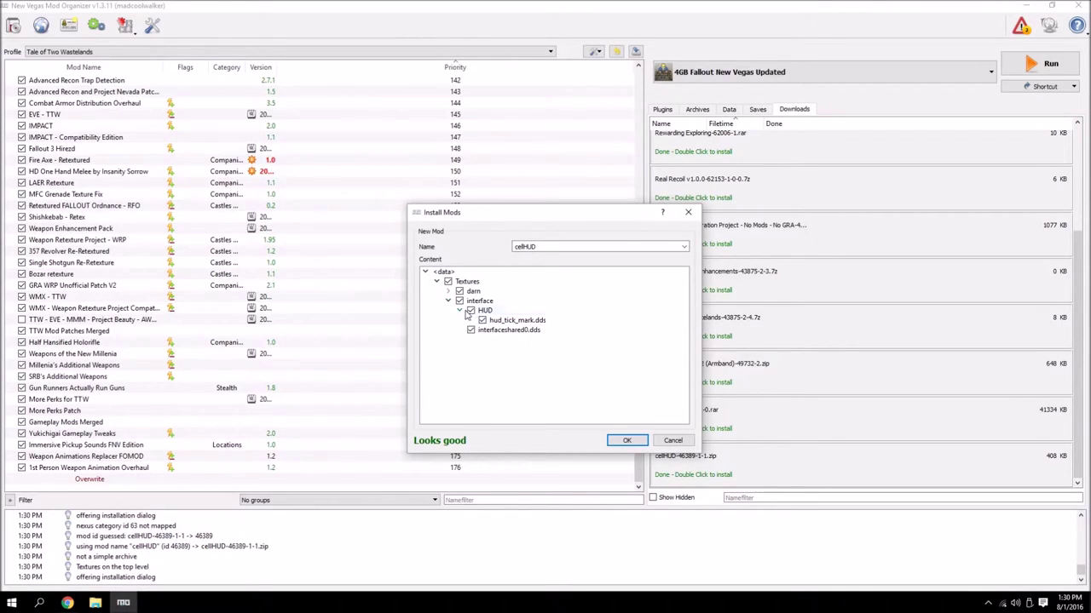
pyautogui.click(459, 310)
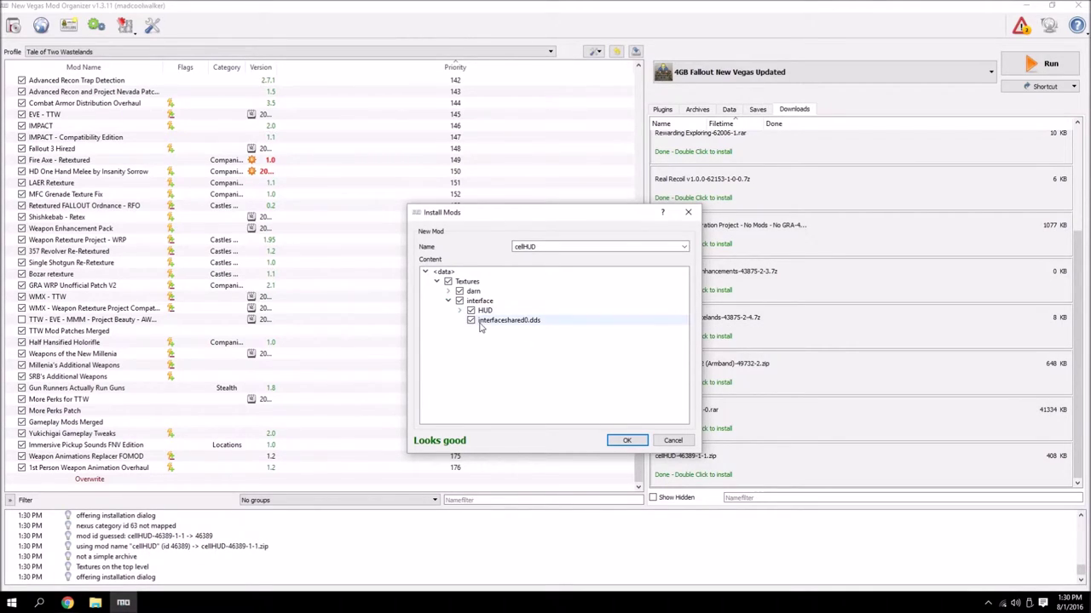
pyautogui.click(623, 441)
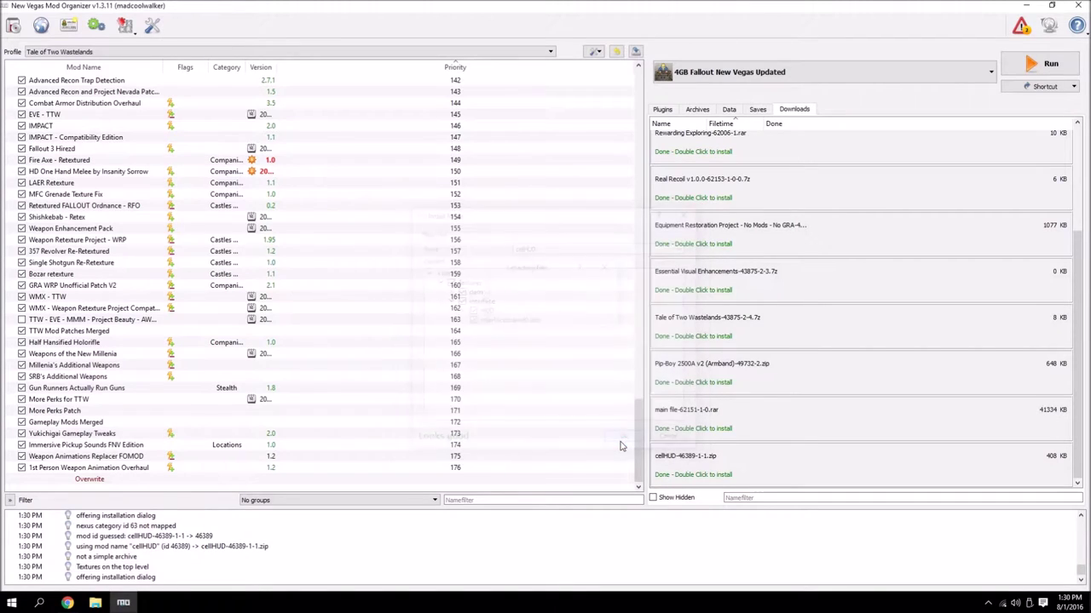
# Step: Hide the installed cellHUD archive from the downloads list
pyautogui.rightClick(704, 467)
pyautogui.click(734, 497)
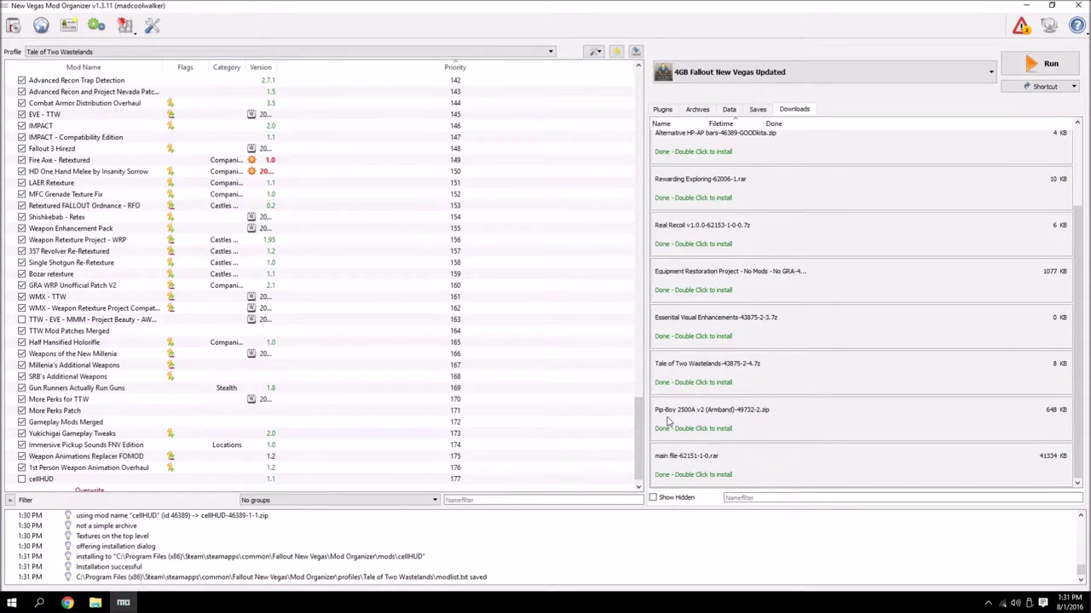
pyautogui.scroll(2, 705, 393)
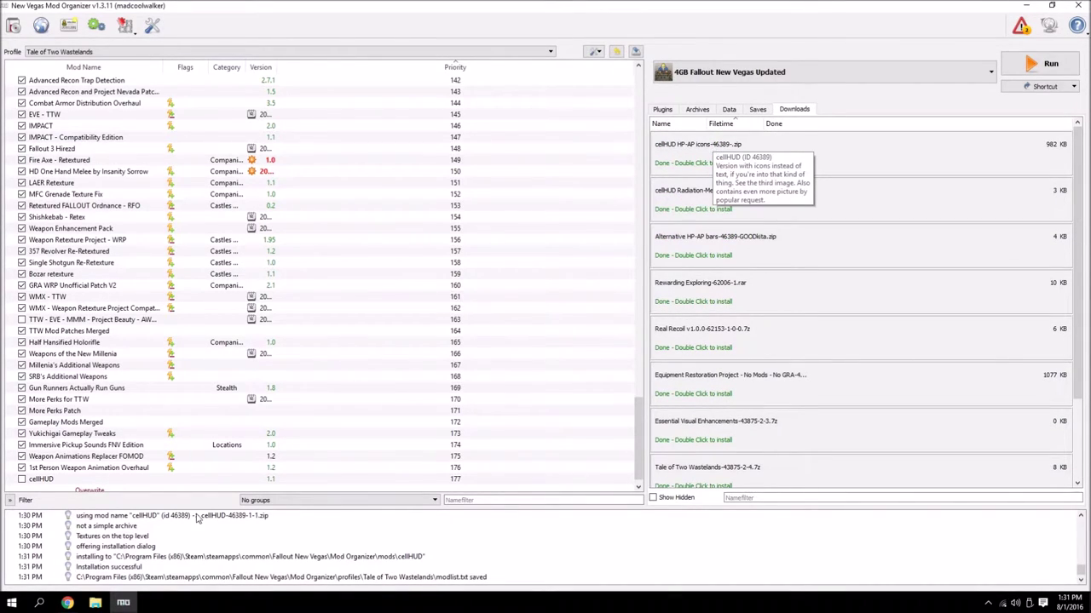
# Step: Open the Mod Organizer folder in File Explorer and move mmm_nv.7z from the desktop into New Vegas Stuff within Utilities
pyautogui.click(94, 603)
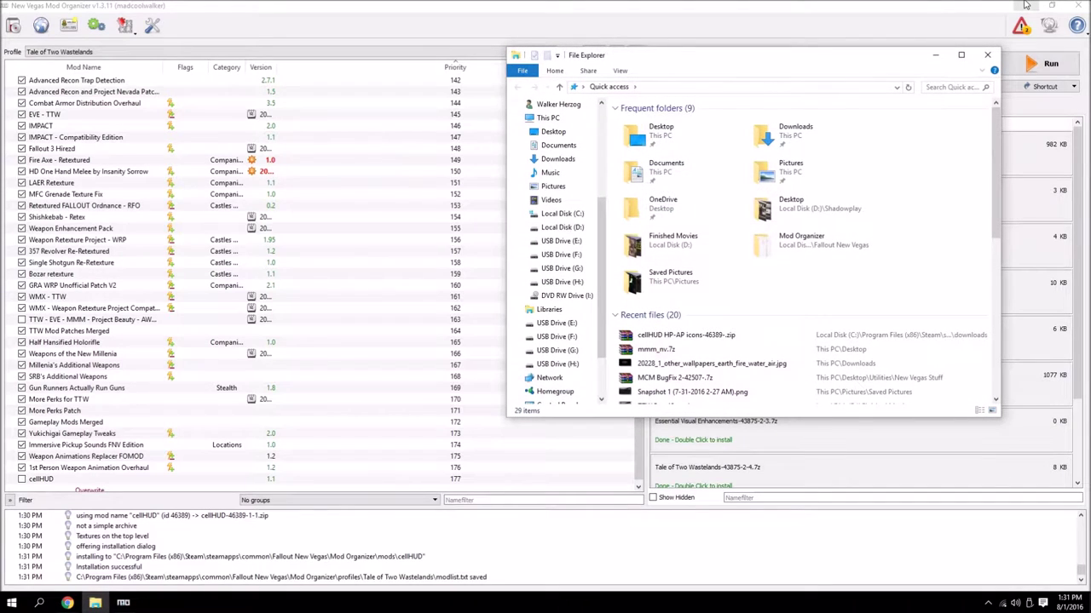
pyautogui.click(1025, 5)
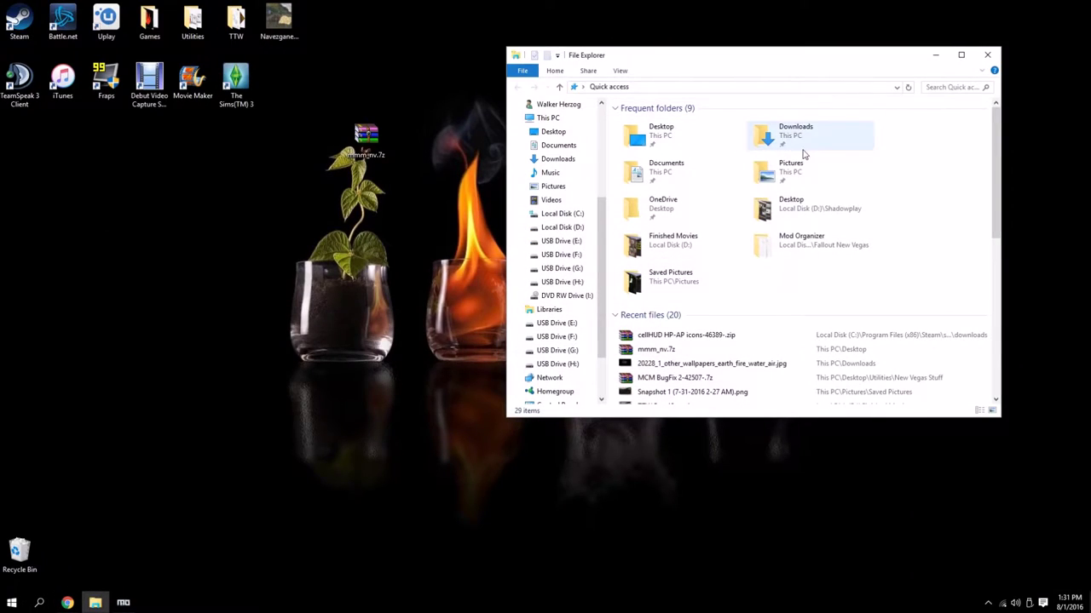
pyautogui.doubleClick(806, 241)
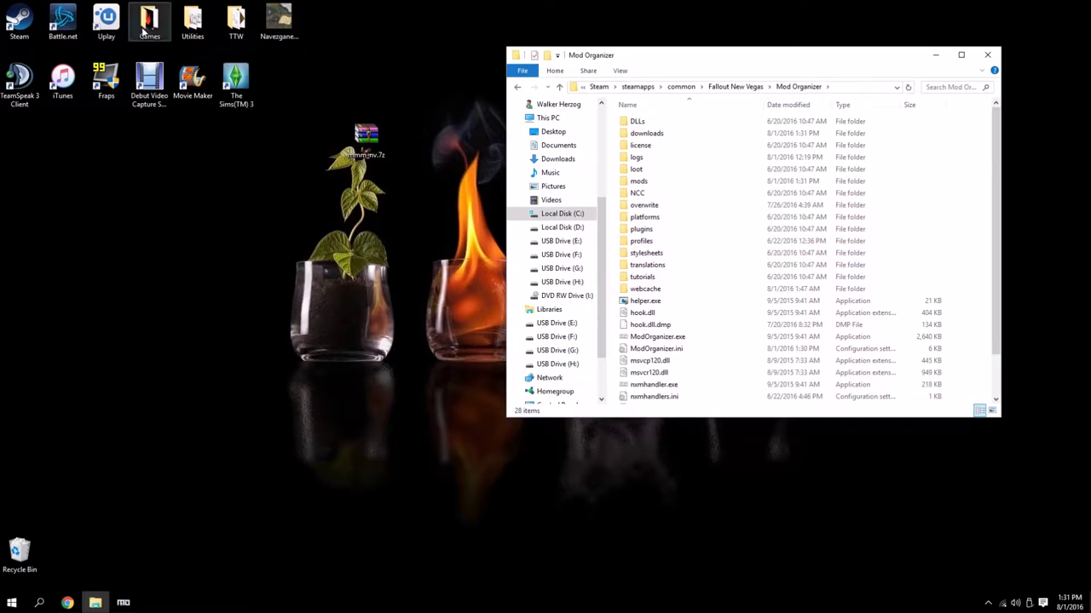
pyautogui.doubleClick(193, 21)
pyautogui.moveTo(366, 138); pyautogui.dragTo(665, 149)
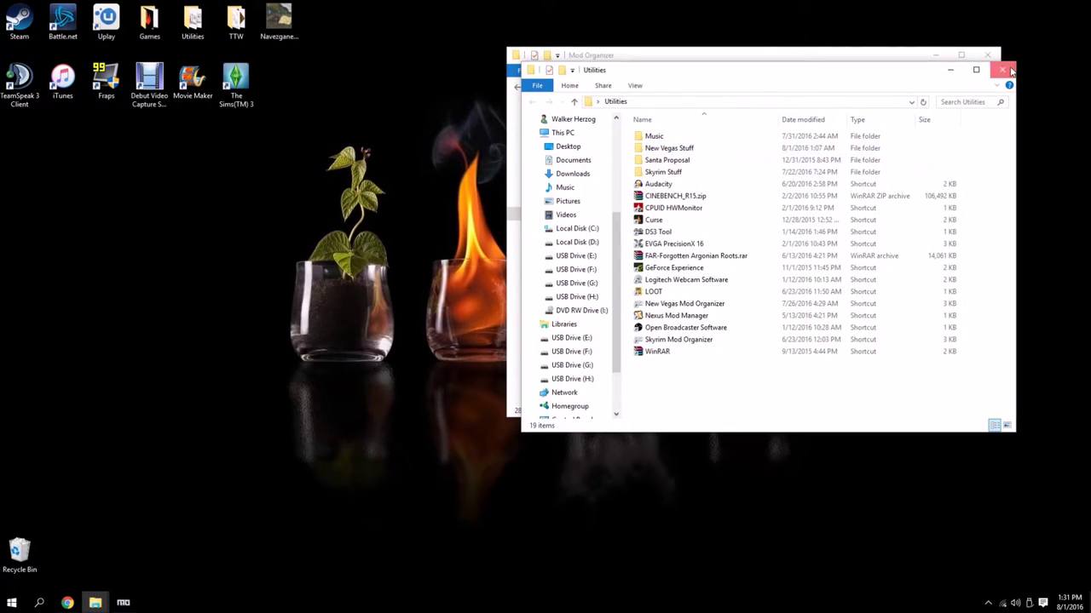
pyautogui.click(1011, 71)
# Step: Move the cellHUD HP-AP icons zip archive from Mod Organizer's downloads folder to the desktop, and close the folder
pyautogui.doubleClick(668, 135)
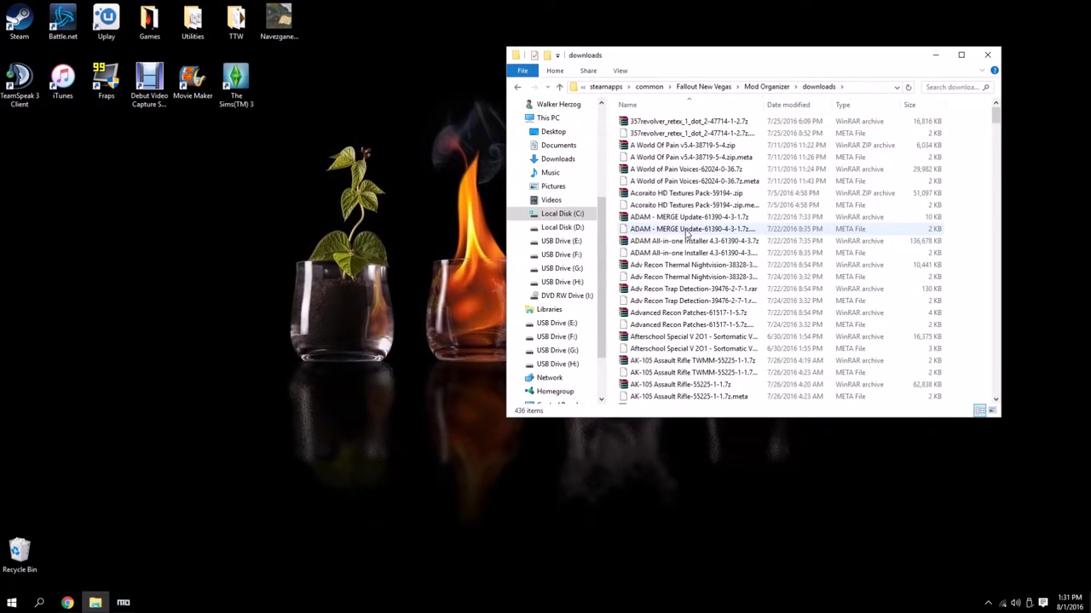
pyautogui.scroll(-20, 687, 234)
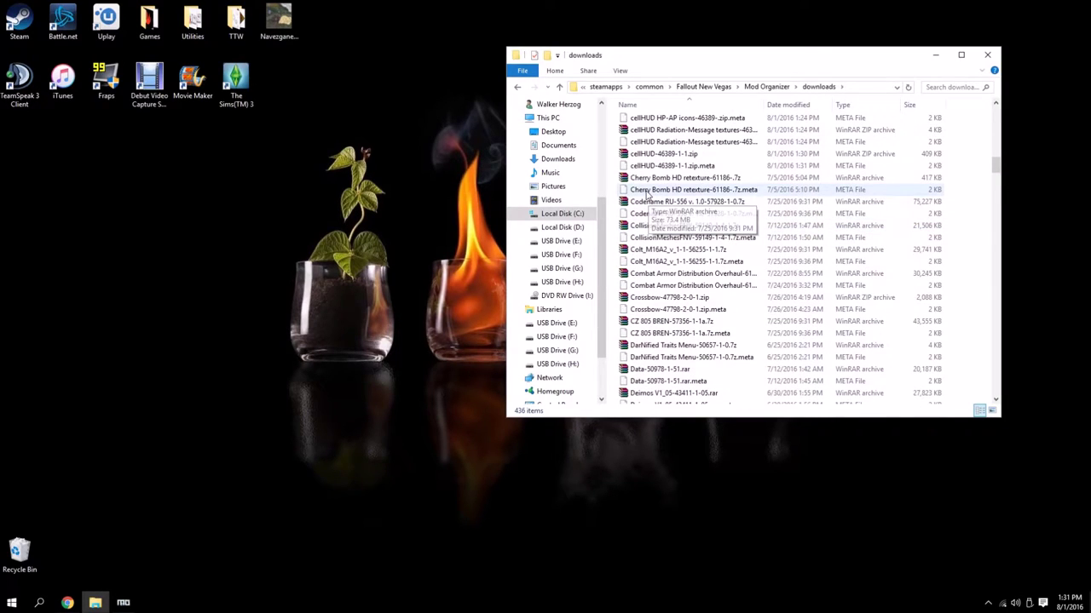
pyautogui.scroll(1, 660, 140)
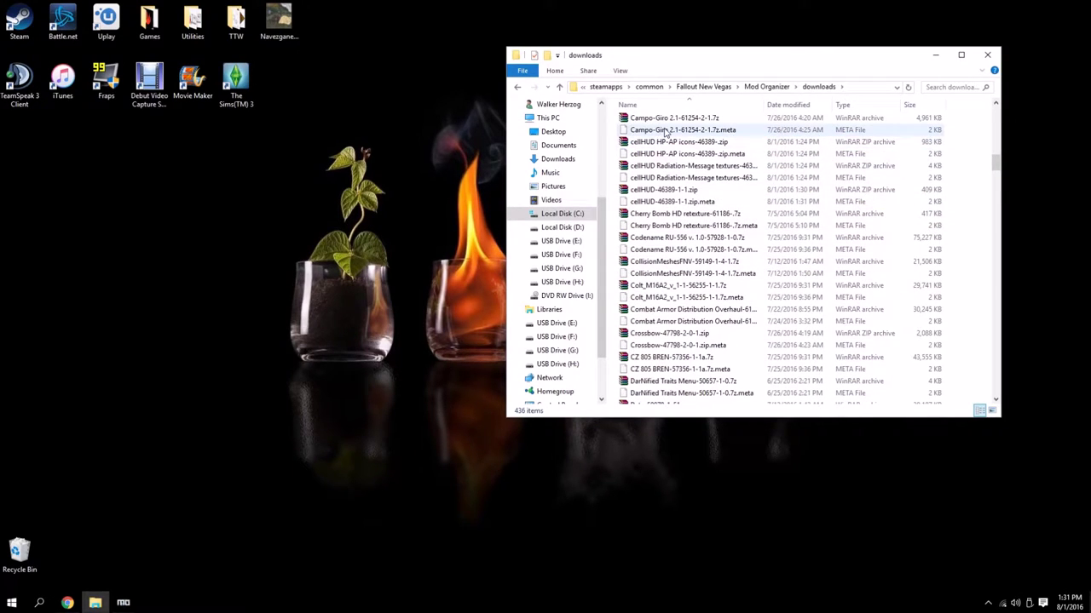
pyautogui.moveTo(679, 143); pyautogui.dragTo(418, 208)
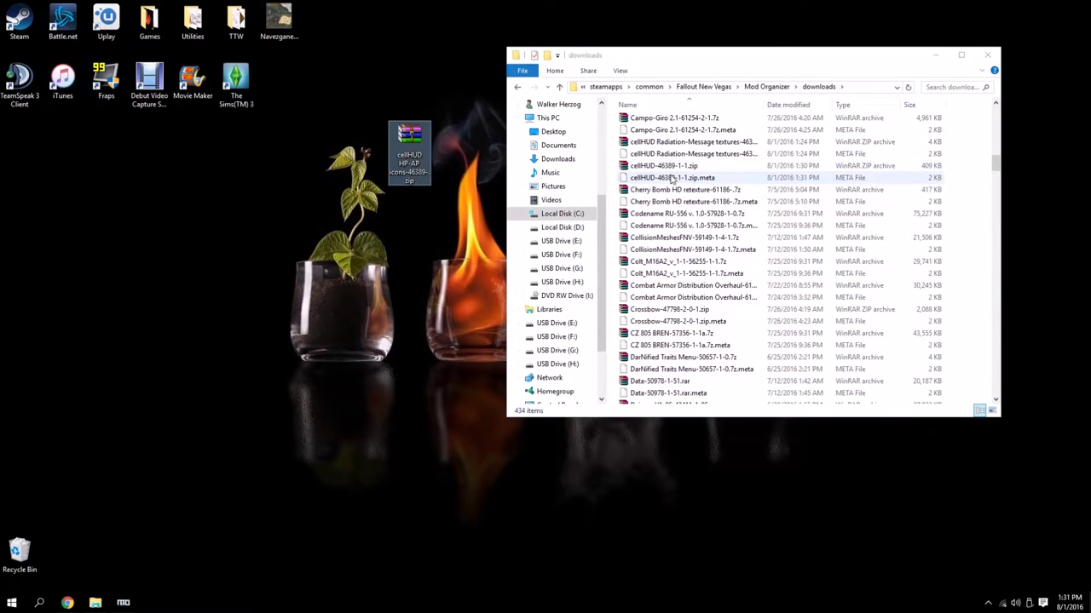
pyautogui.scroll(1, 661, 183)
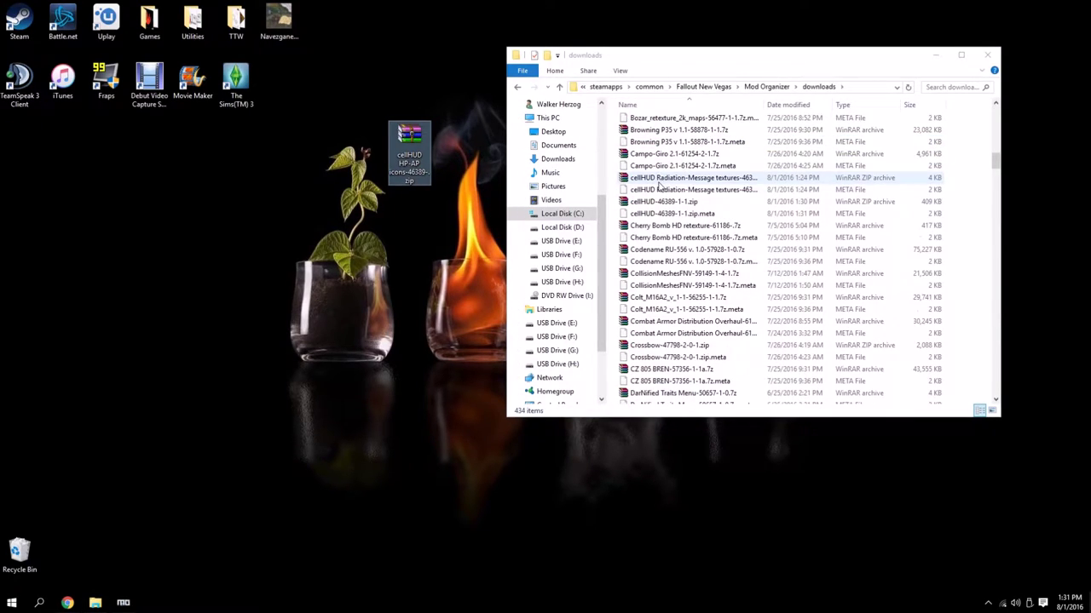
pyautogui.click(986, 55)
# Step: Open the cellHUD HP-AP icons archive in WinRAR and examine its contents
pyautogui.doubleClick(409, 141)
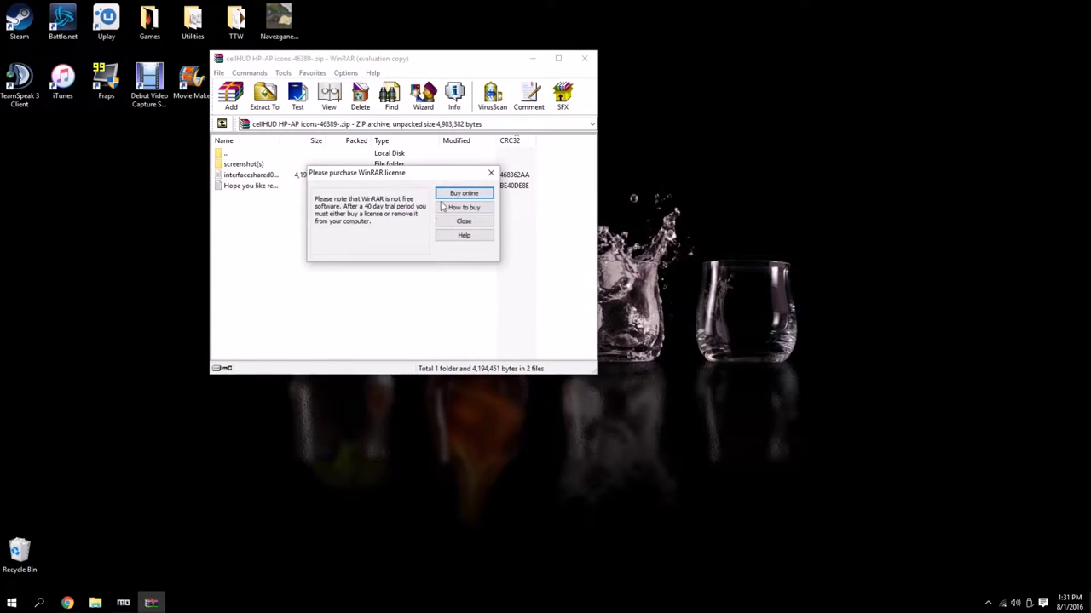
pyautogui.click(462, 233)
pyautogui.moveTo(384, 66); pyautogui.dragTo(616, 75)
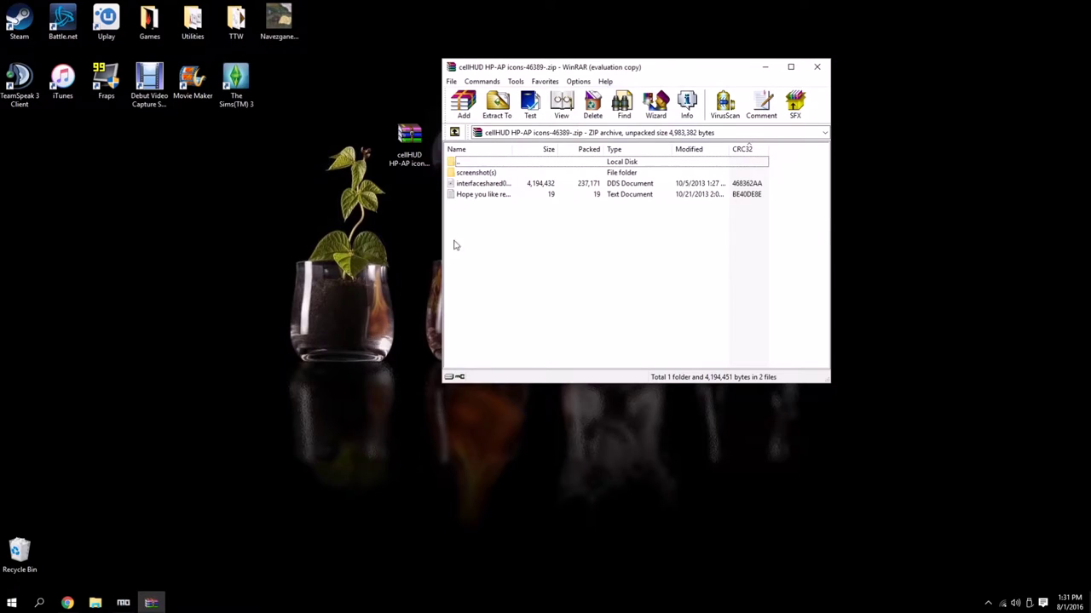
pyautogui.click(816, 67)
# Step: Extract the cellHUD HP-AP icons archive to its own folder on the desktop and delete the archive
pyautogui.rightClick(396, 139)
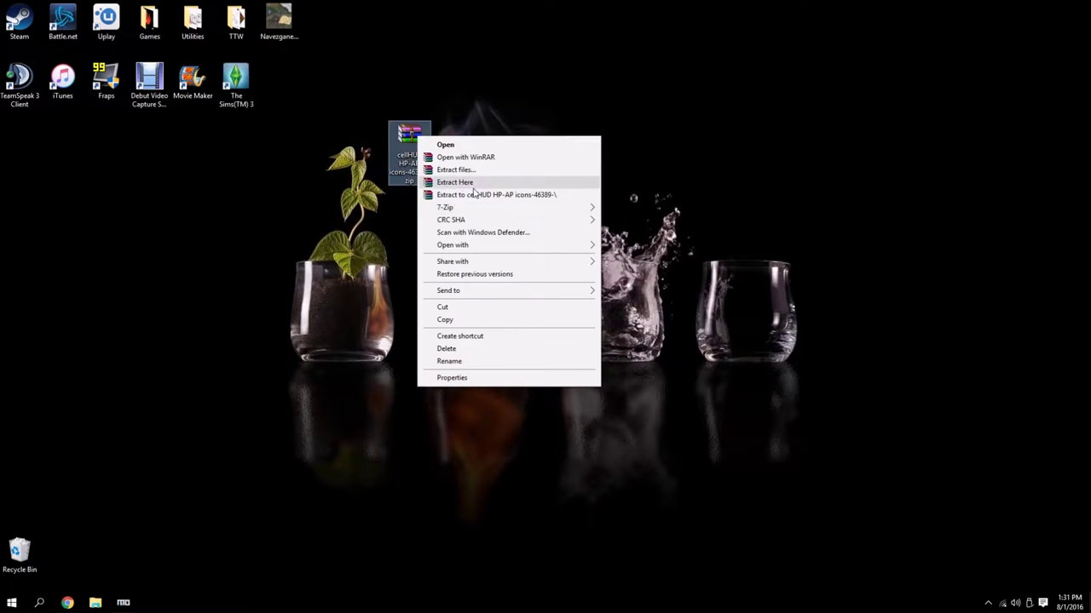
pyautogui.click(452, 181)
pyautogui.moveTo(409, 140); pyautogui.dragTo(25, 555)
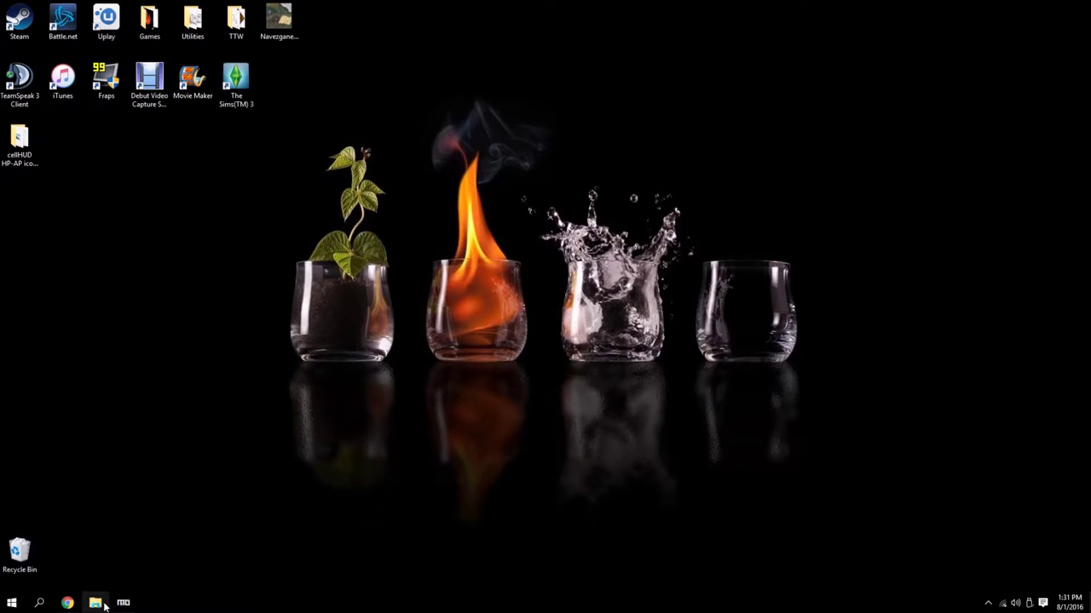
# Step: In Mod Organizer, examine the installed cellHUD mod's file tree down to the interface folder within Textures
pyautogui.click(123, 603)
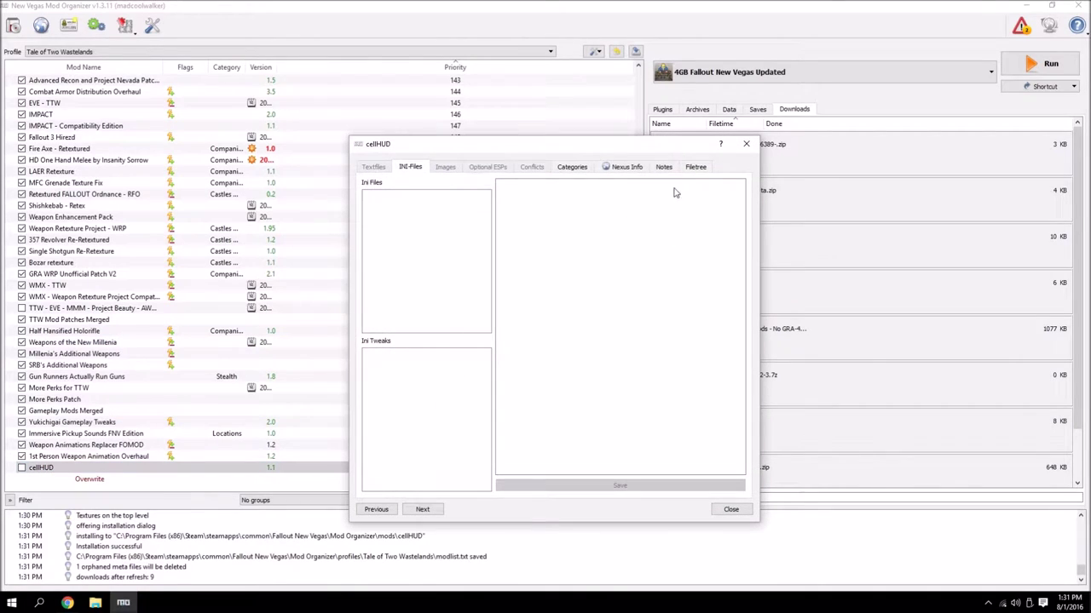
pyautogui.click(695, 167)
pyautogui.click(369, 198)
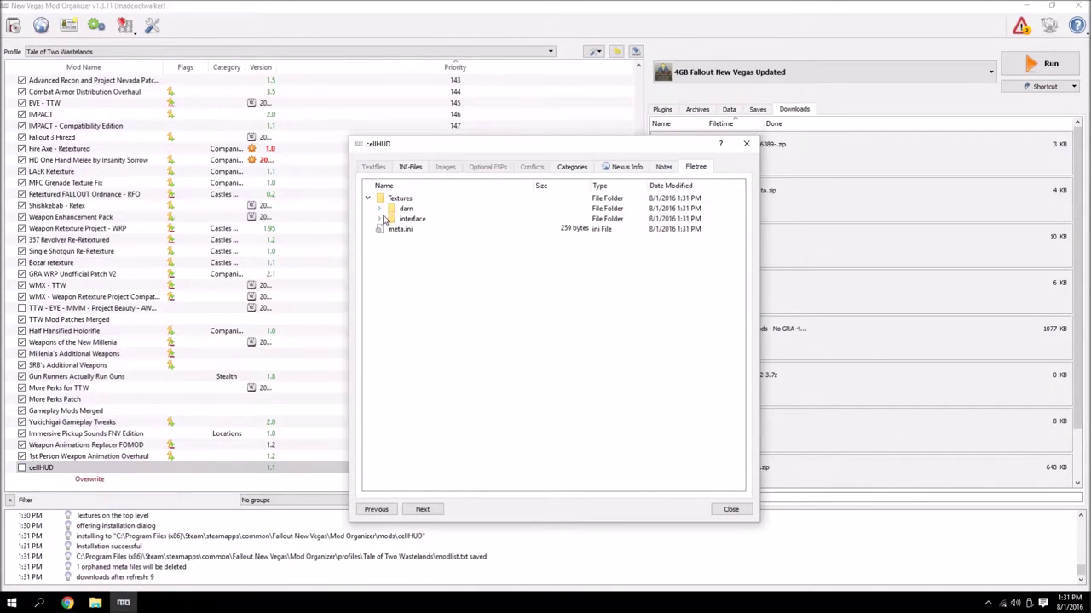
pyautogui.click(380, 220)
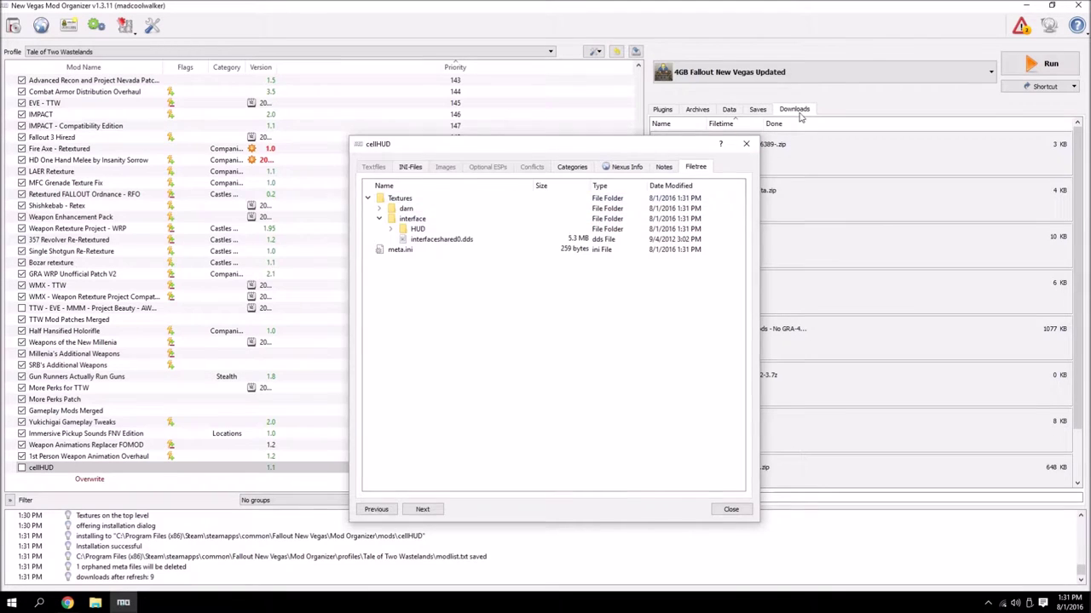
pyautogui.press('Escape')
# Step: Open the extracted cellHUD HP-AP icons folder on the desktop and create a new folder named Textures in it
pyautogui.press('super+d')
pyautogui.moveTo(23, 143); pyautogui.dragTo(583, 127)
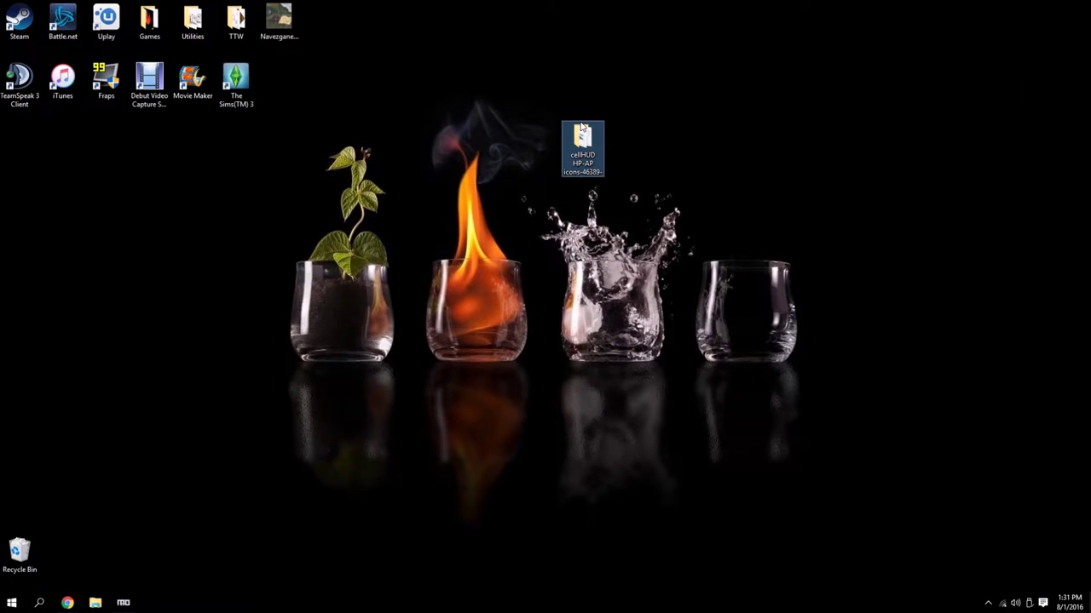
pyautogui.doubleClick(583, 138)
pyautogui.rightClick(669, 196)
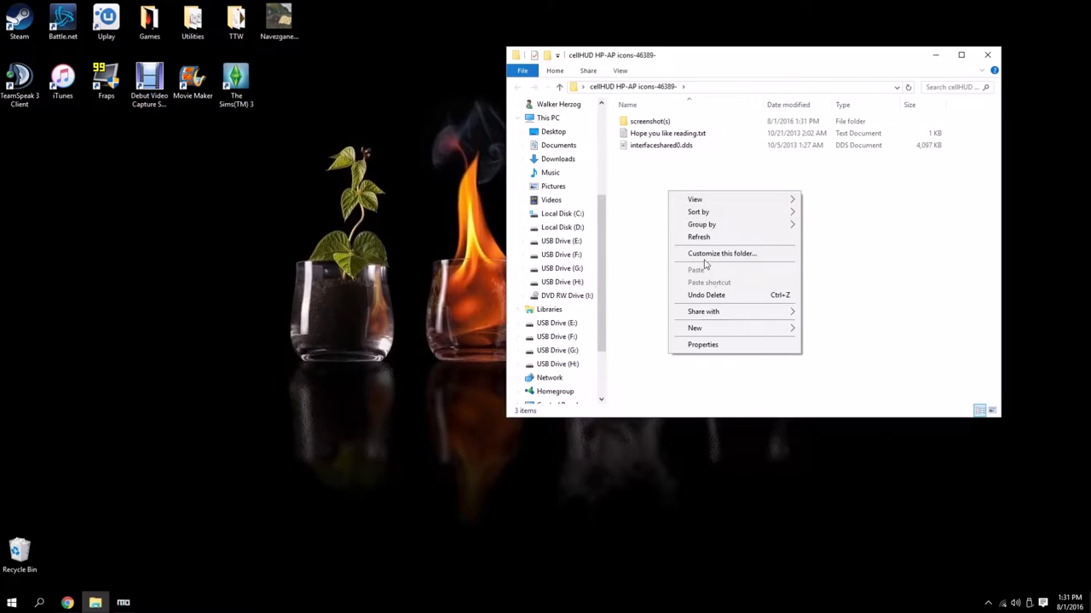
pyautogui.moveTo(695, 331)
pyautogui.click(811, 329)
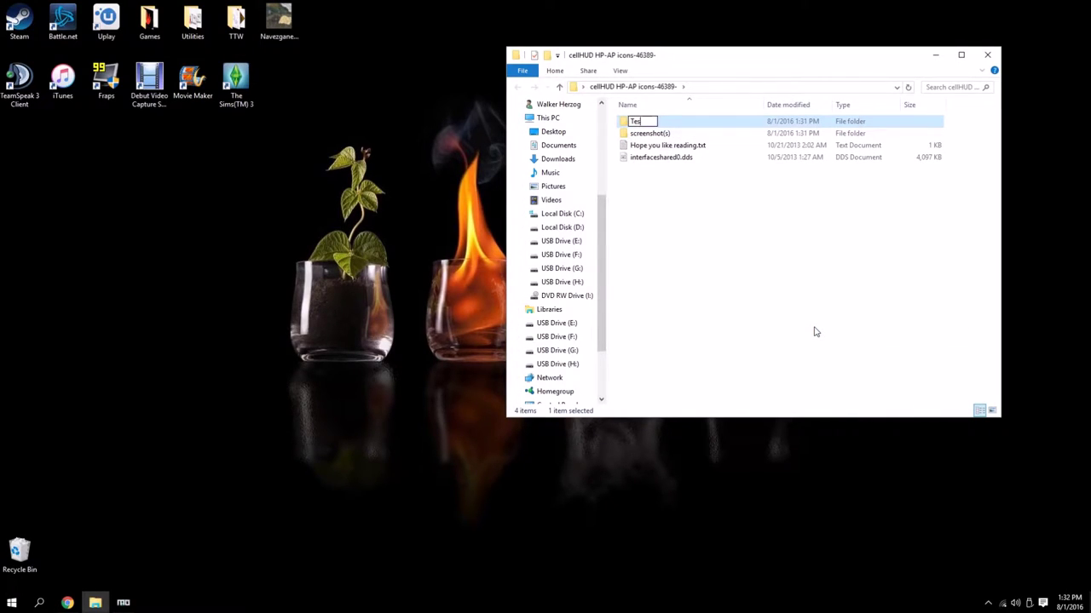
pyautogui.press('Return')
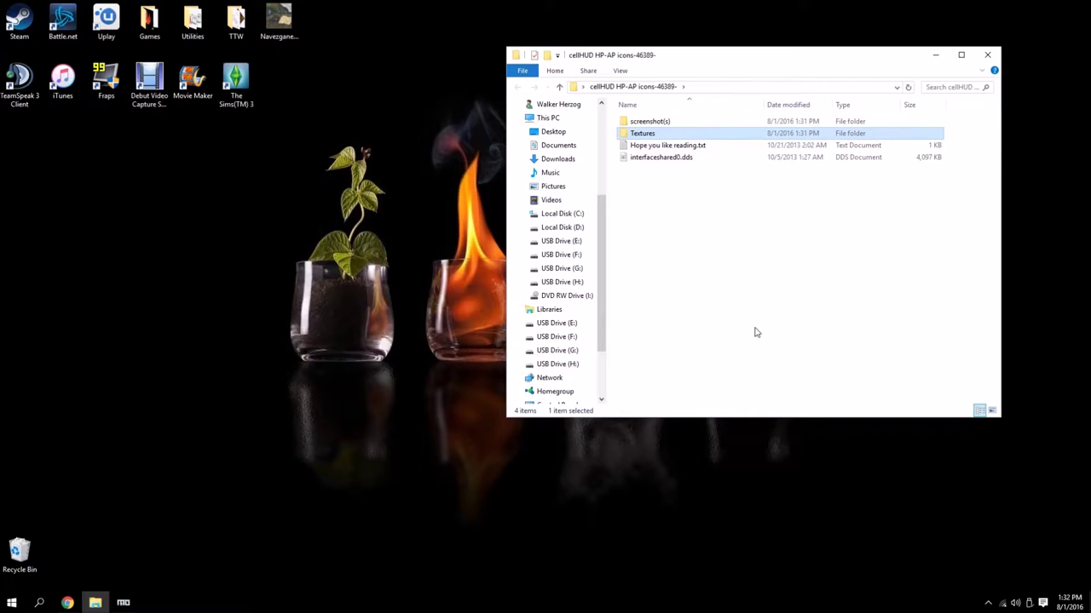
# Step: Delete the screenshot(s) folder and "Hope you like reading.txt", and move interfaceshared0.dds into the Textures folder
pyautogui.moveTo(650, 121); pyautogui.dragTo(24, 576)
pyautogui.moveTo(669, 134); pyautogui.dragTo(22, 554)
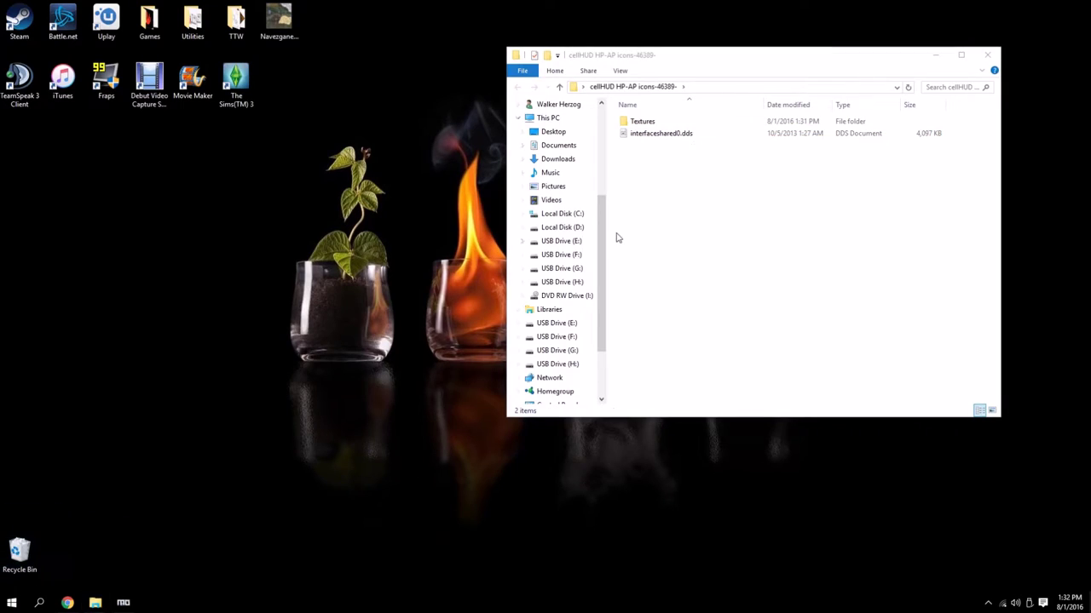
pyautogui.moveTo(650, 138)
pyautogui.mouseDown()
pyautogui.moveTo(686, 134)
pyautogui.moveTo(679, 119)
pyautogui.moveTo(662, 121)
pyautogui.mouseUp()
pyautogui.doubleClick(662, 121)
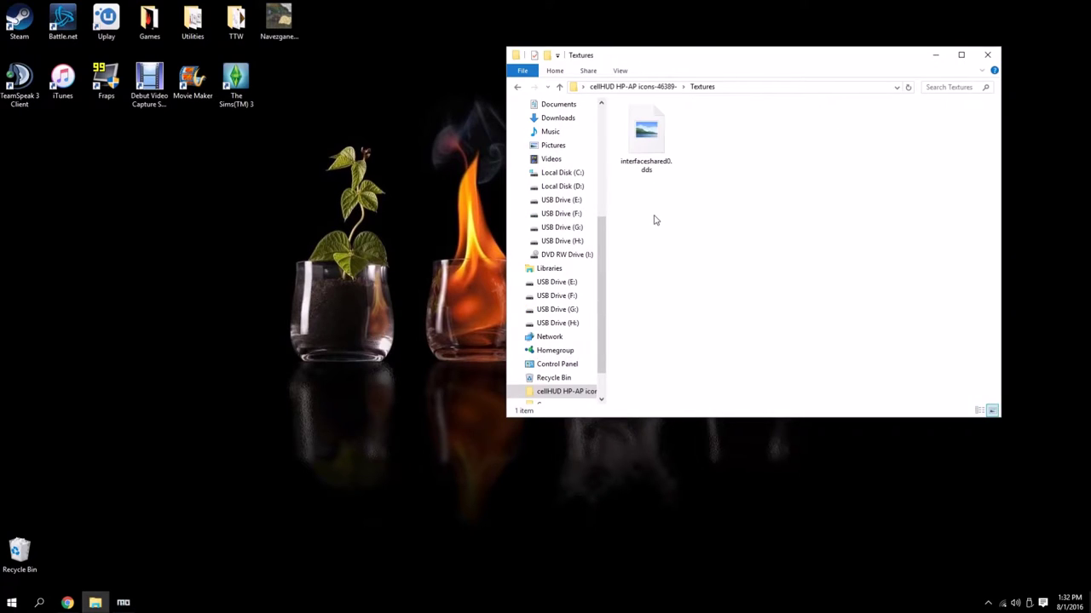
# Step: Create a new folder next to interfaceshared0.dds inside the Textures folder
pyautogui.rightClick(655, 220)
pyautogui.moveTo(706, 351)
pyautogui.click(826, 354)
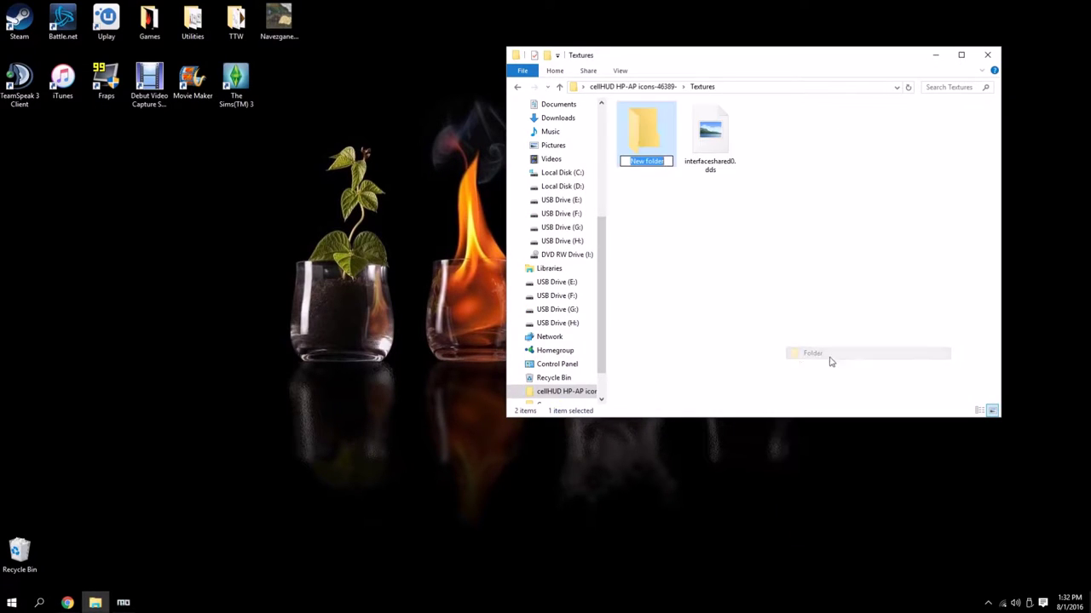
# Step: In Mod Organizer, check the installed cellHUD mod's file tree for the name of the folder that holds the interface textures
pyautogui.click(67, 603)
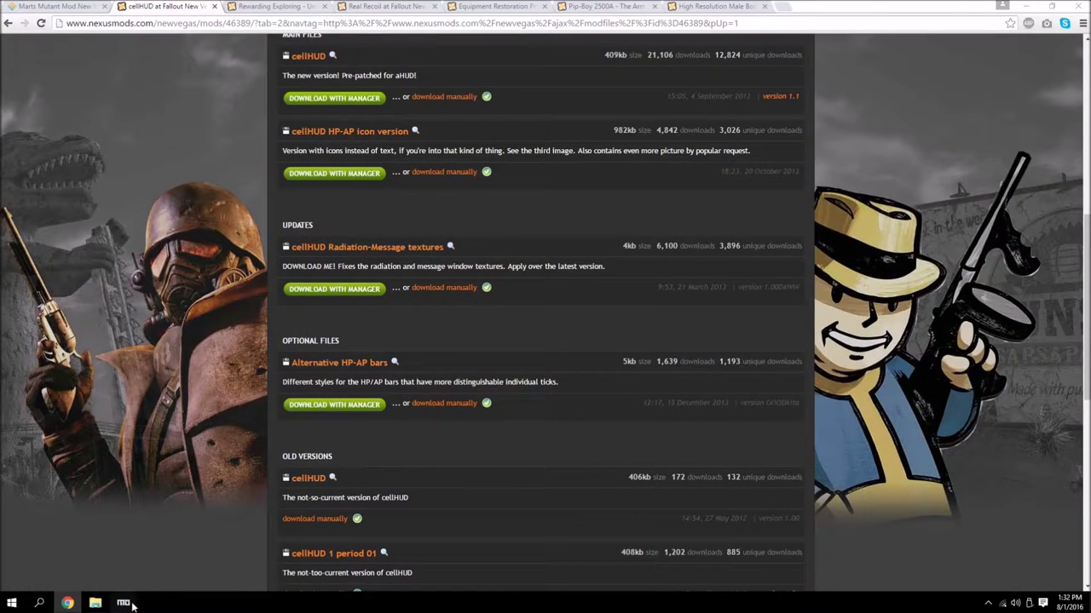
pyautogui.click(129, 604)
pyautogui.doubleClick(108, 471)
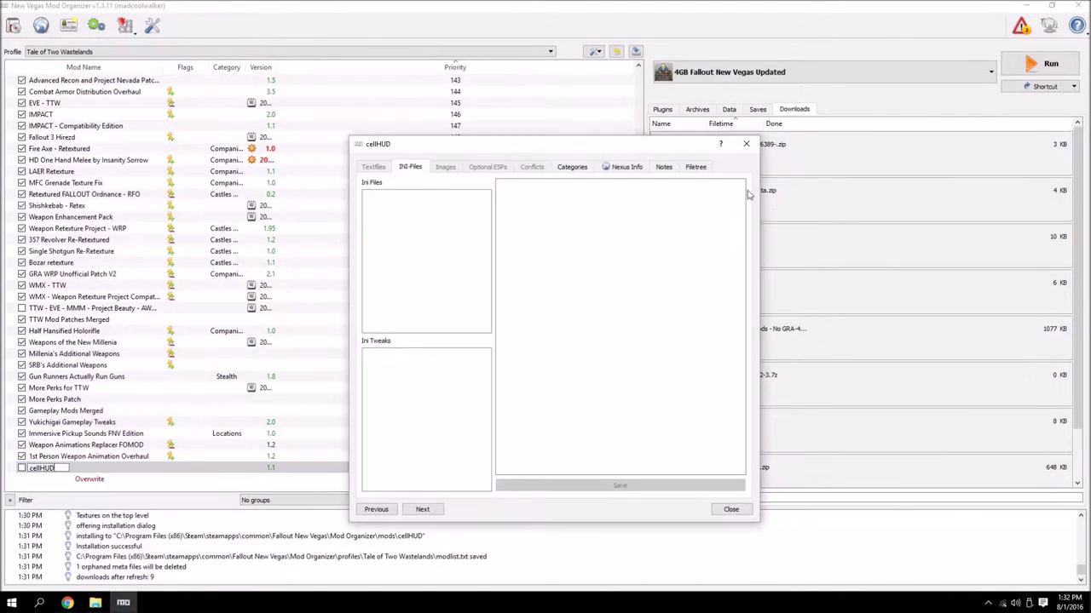
pyautogui.click(695, 167)
pyautogui.doubleClick(380, 200)
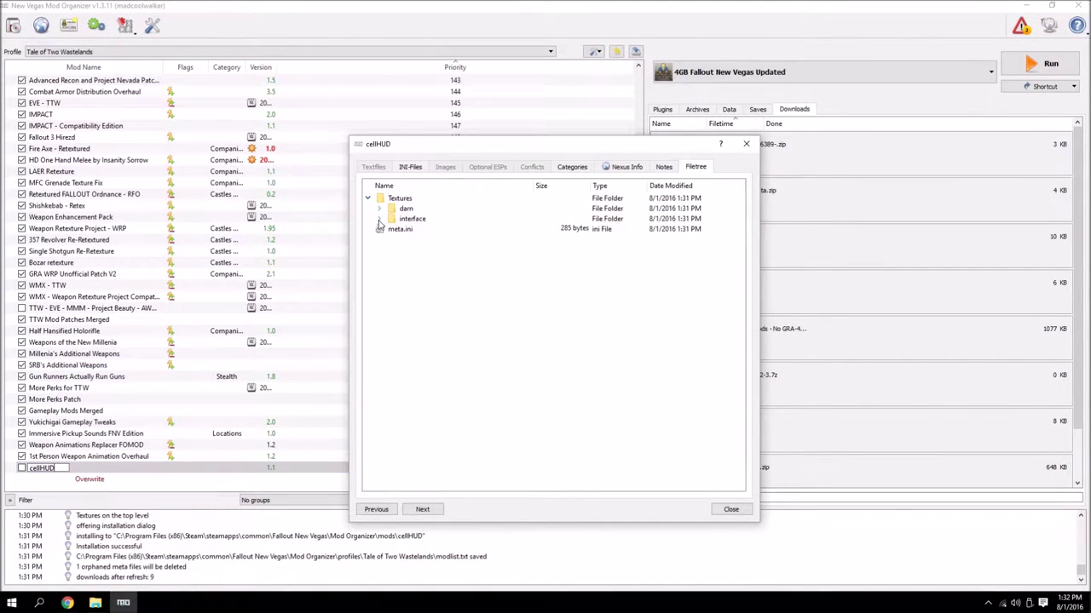
pyautogui.click(380, 220)
pyautogui.click(745, 143)
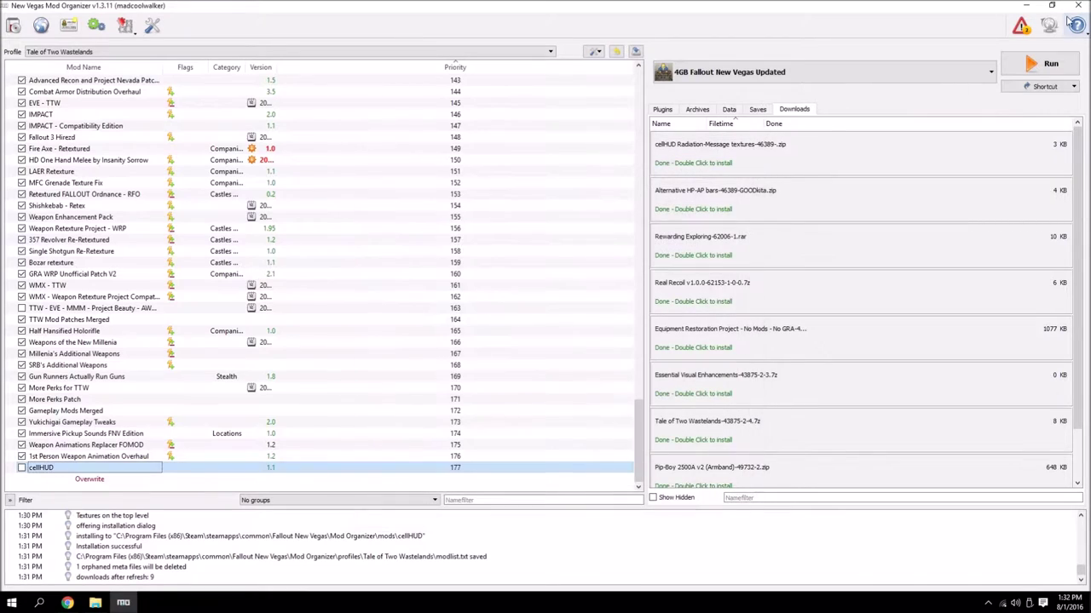
pyautogui.click(1025, 5)
pyautogui.click(1075, 6)
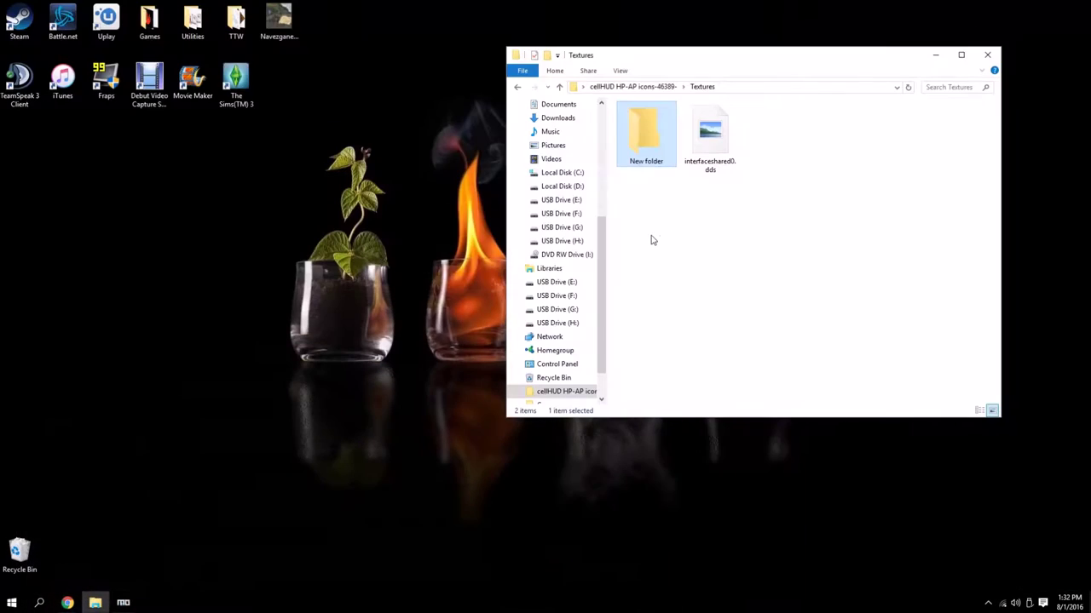
# Step: Rename the new folder inside Textures as Interface and move interfaceshared0.dds into it
pyautogui.rightClick(647, 148)
pyautogui.click(705, 404)
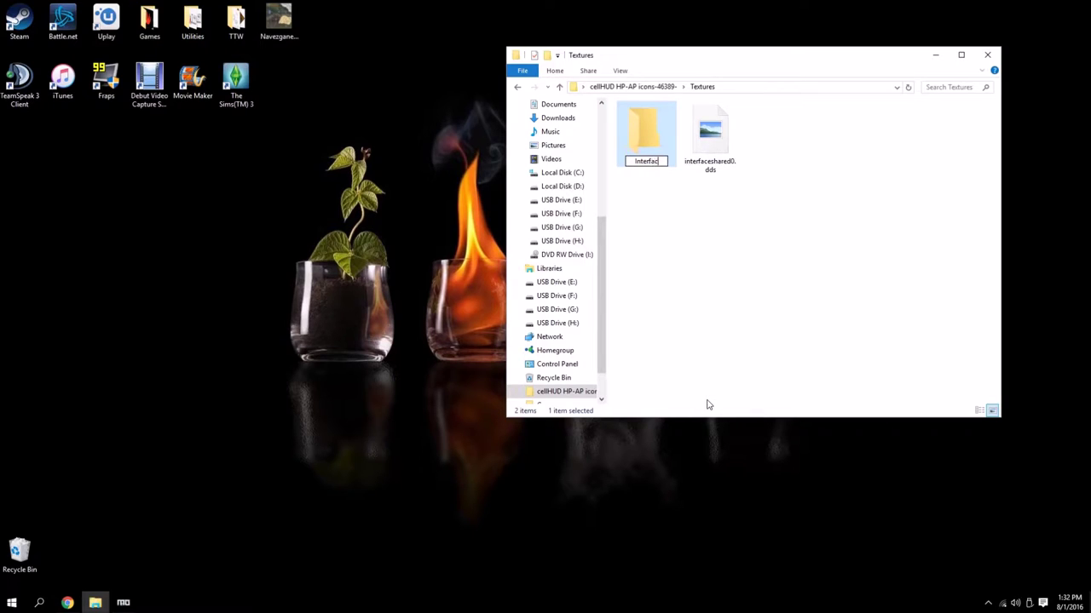
pyautogui.moveTo(710, 132); pyautogui.dragTo(646, 132)
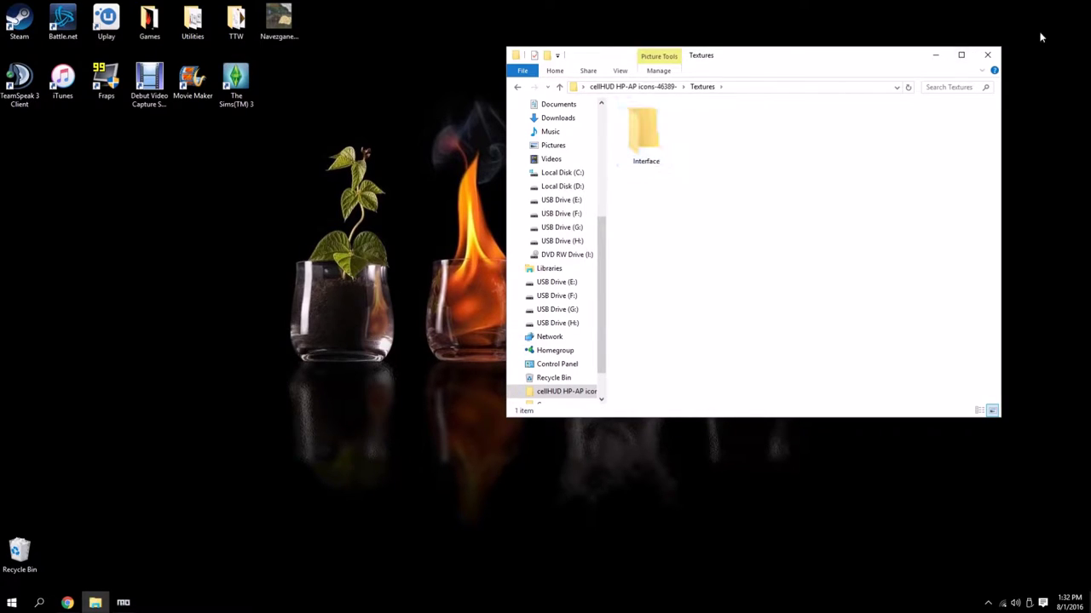
# Step: Pack the cellHUD HP-AP icons folder into a RAR archive on the desktop and delete the original folder
pyautogui.click(987, 54)
pyautogui.rightClick(584, 147)
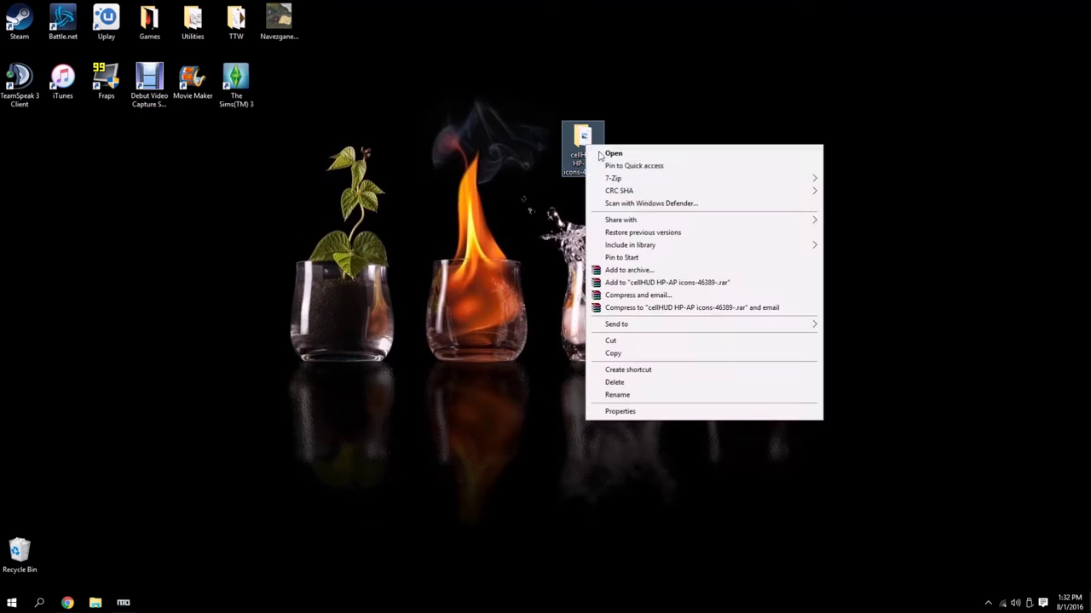
pyautogui.click(658, 271)
pyautogui.click(556, 403)
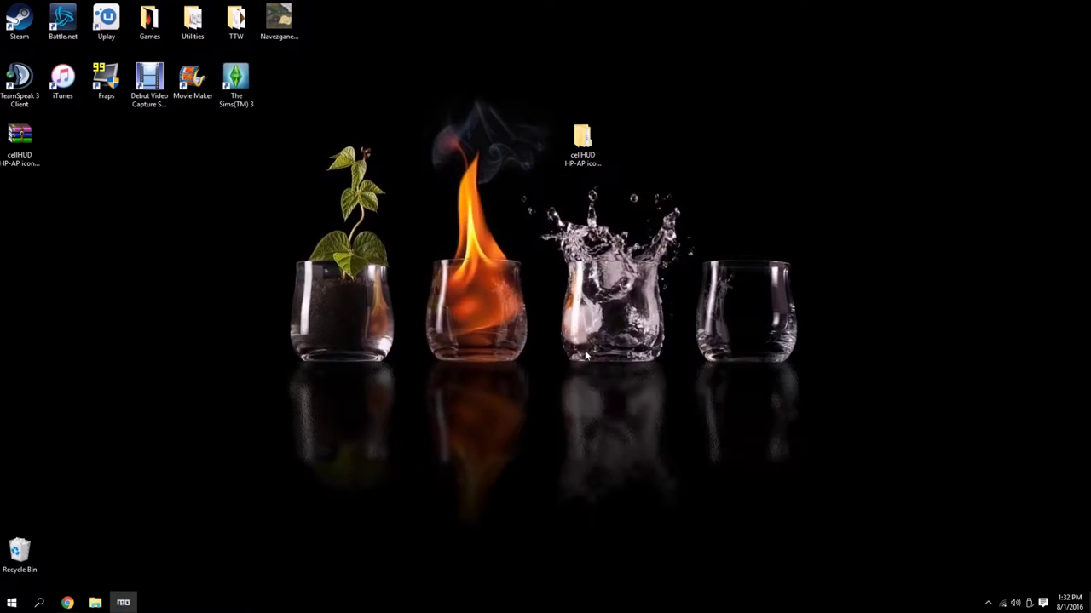
pyautogui.moveTo(582, 139); pyautogui.dragTo(19, 550)
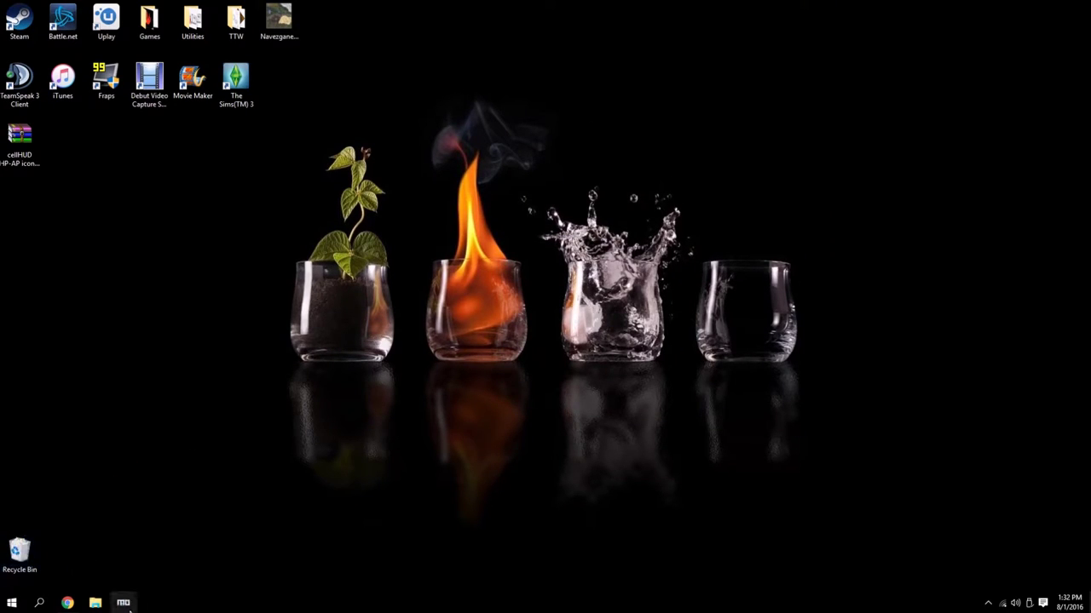
# Step: In Mod Organizer, start a manual install of "cellHUD HP-AP icons-46389-.rar" from the desktop under the name cellHUD
pyautogui.click(123, 603)
pyautogui.click(13, 25)
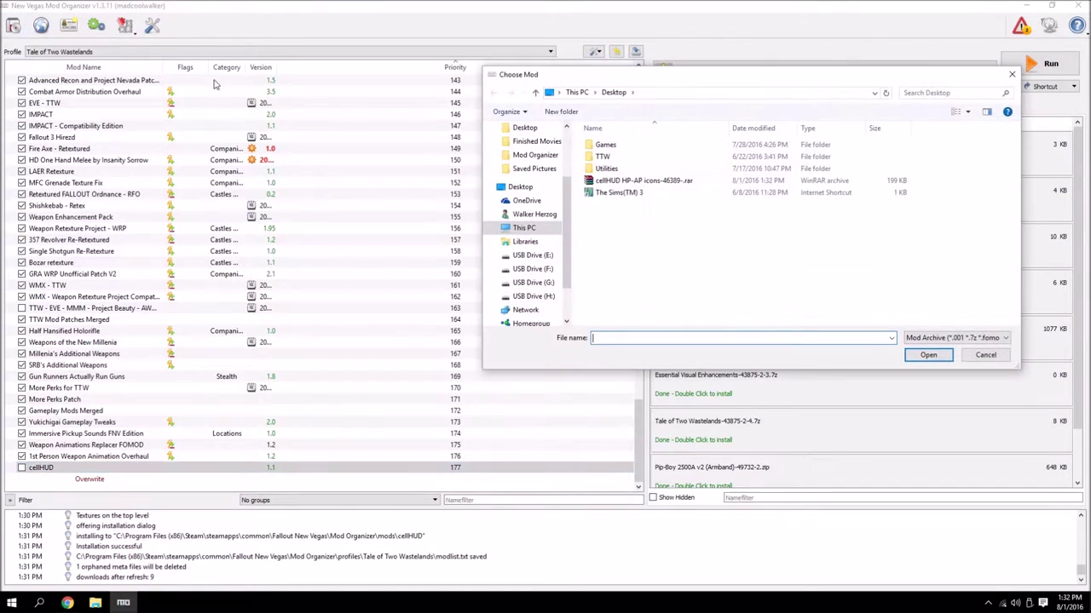
pyautogui.doubleClick(645, 183)
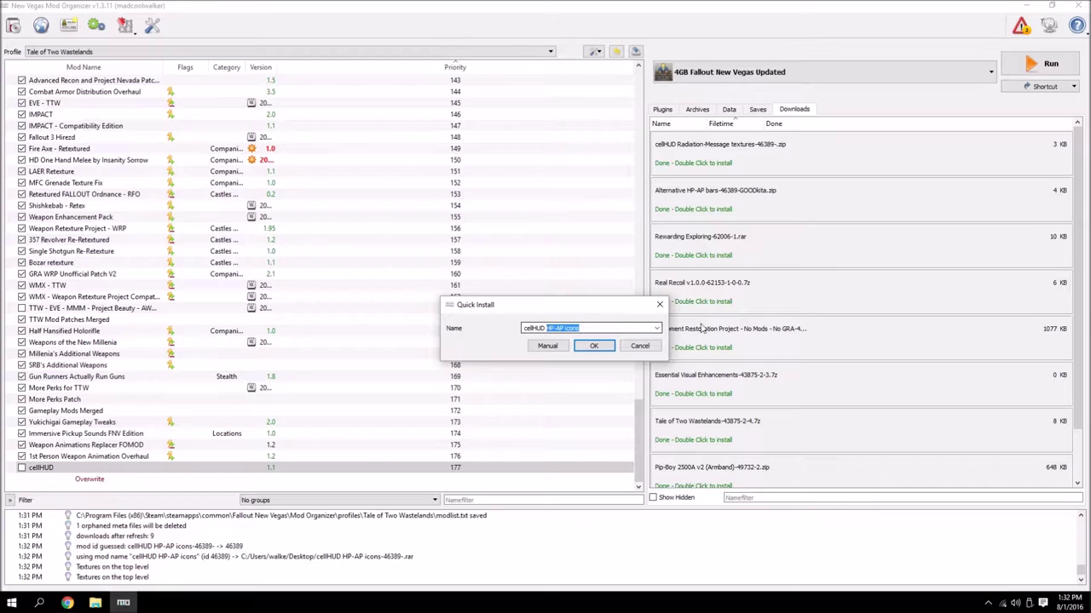
pyautogui.click(583, 352)
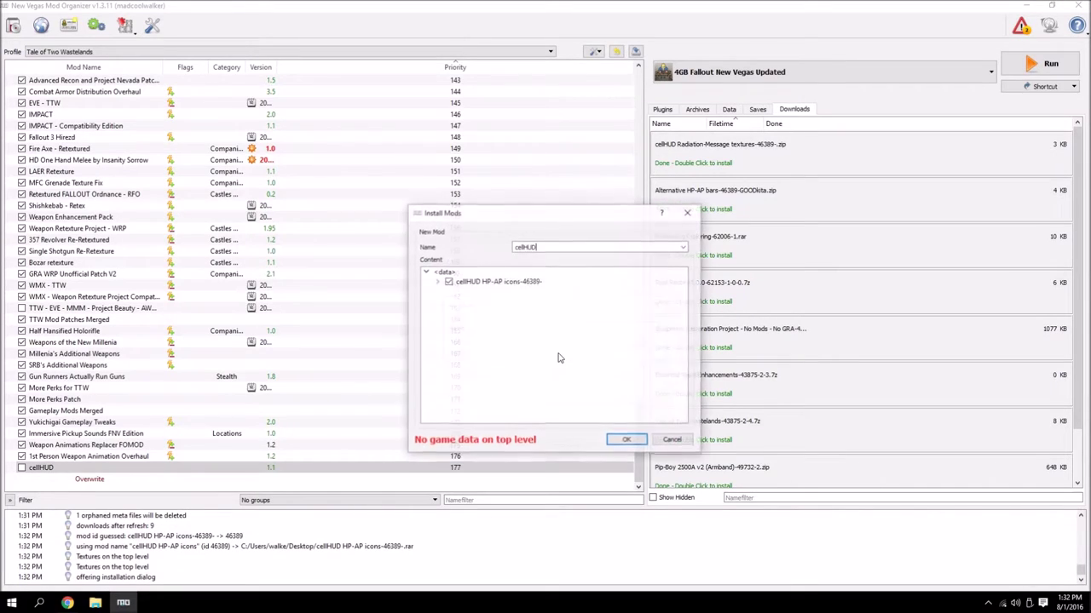
# Step: Set the "cellHUD HP-AP icons-46389-" folder as the data directory and merge the archive into the existing cellHUD mod
pyautogui.click(438, 283)
pyautogui.rightClick(480, 290)
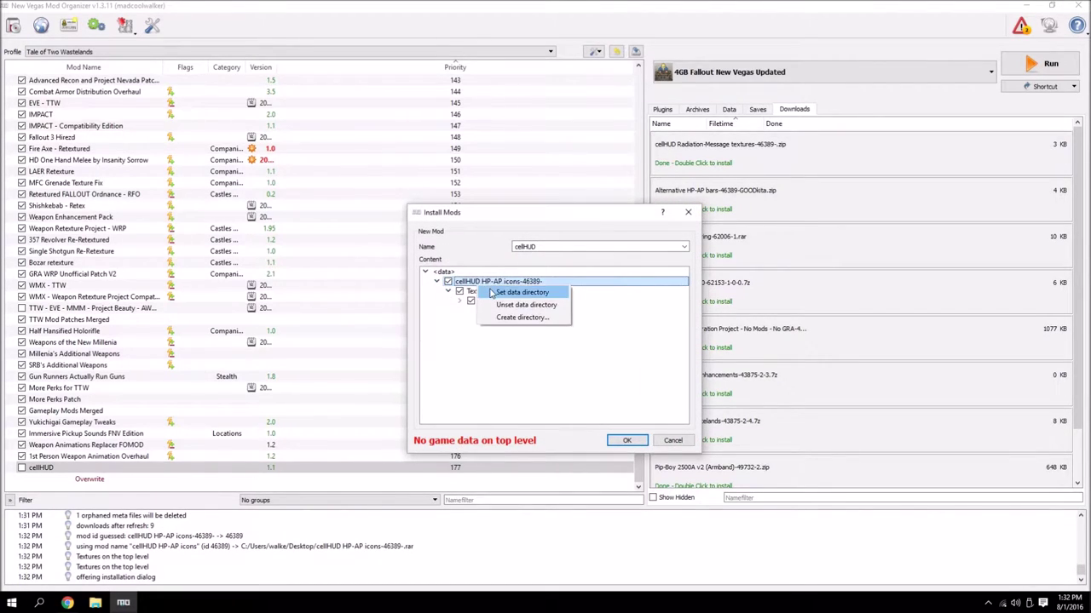
pyautogui.click(512, 298)
pyautogui.click(437, 283)
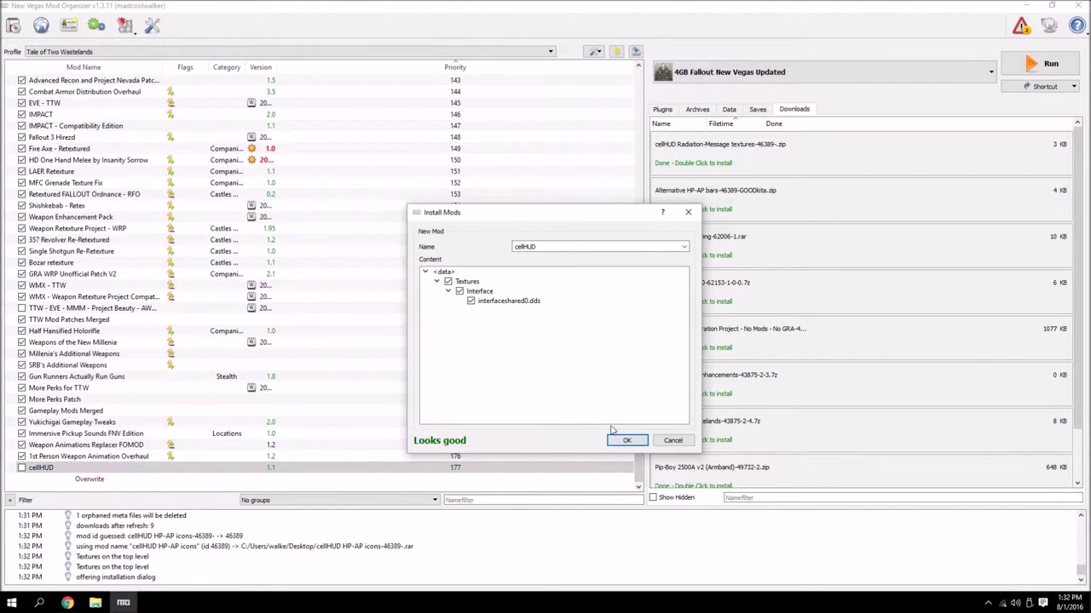
pyautogui.click(632, 441)
pyautogui.click(515, 365)
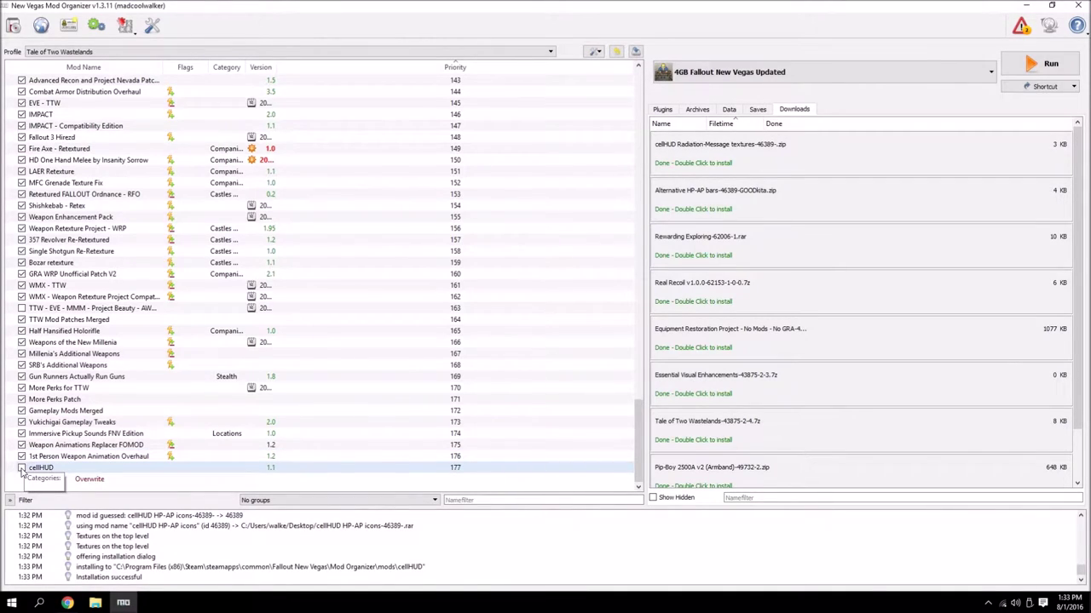
# Step: Manually install the cellHUD Radiation-Message textures merged into the cellHUD mod, and remove that download from view
pyautogui.doubleClick(747, 149)
pyautogui.click(548, 346)
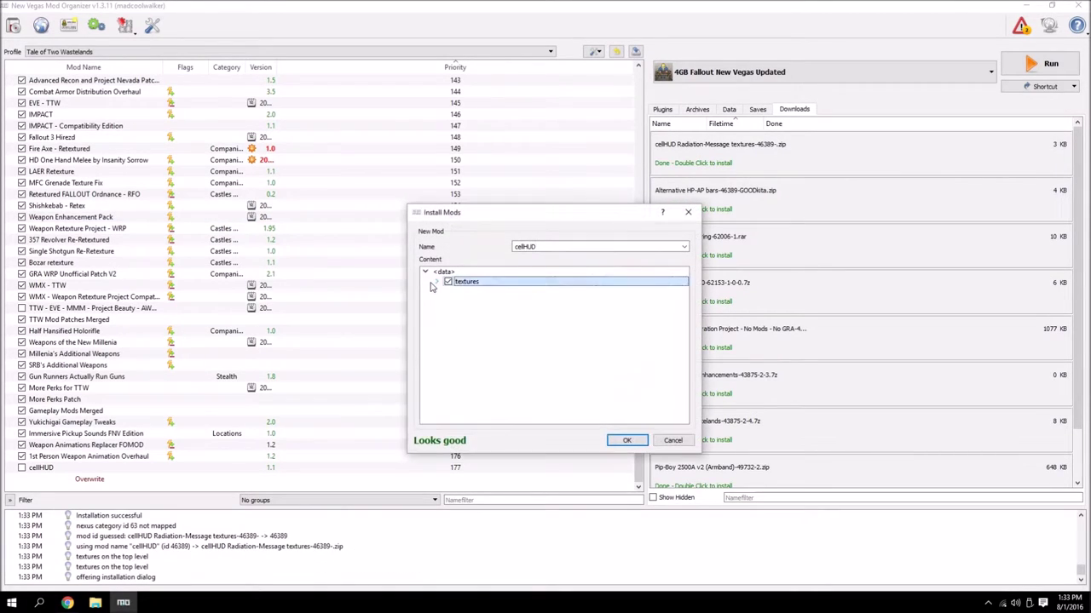
pyautogui.click(626, 440)
pyautogui.click(510, 432)
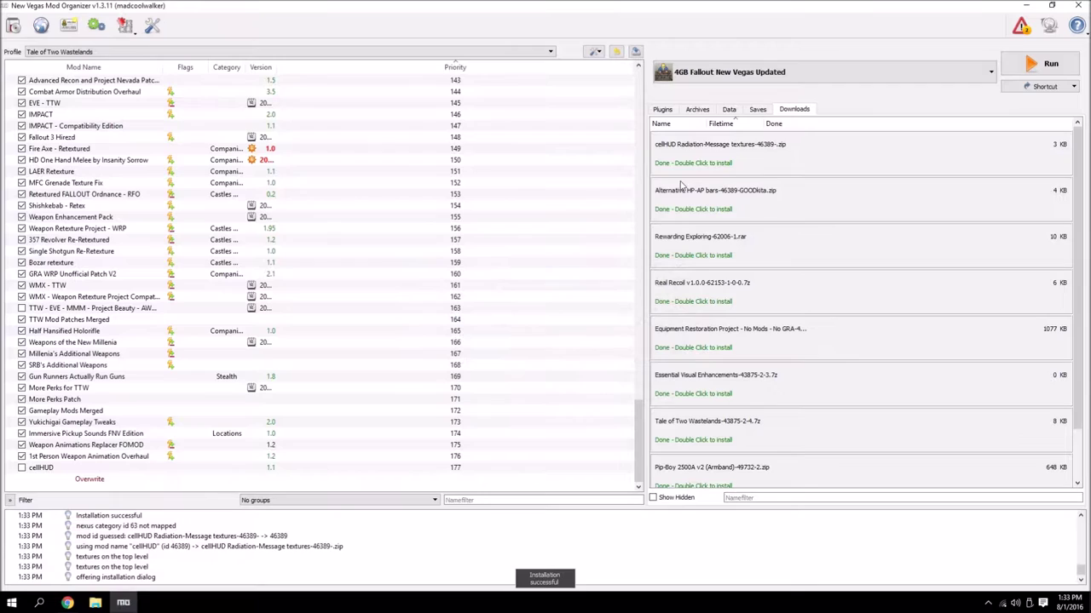
pyautogui.rightClick(699, 153)
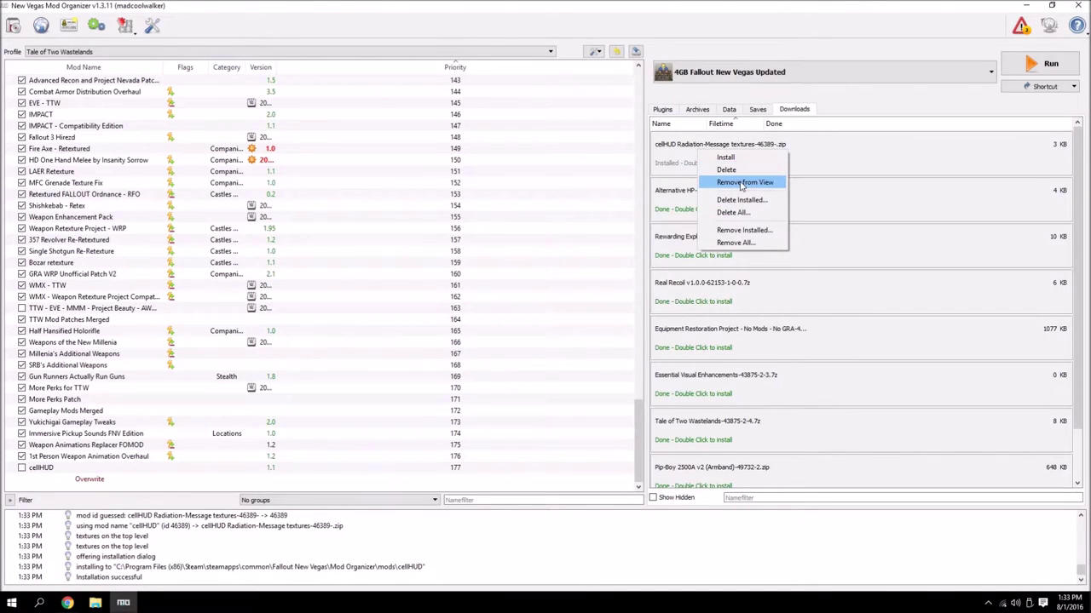
pyautogui.click(726, 181)
pyautogui.doubleClick(707, 164)
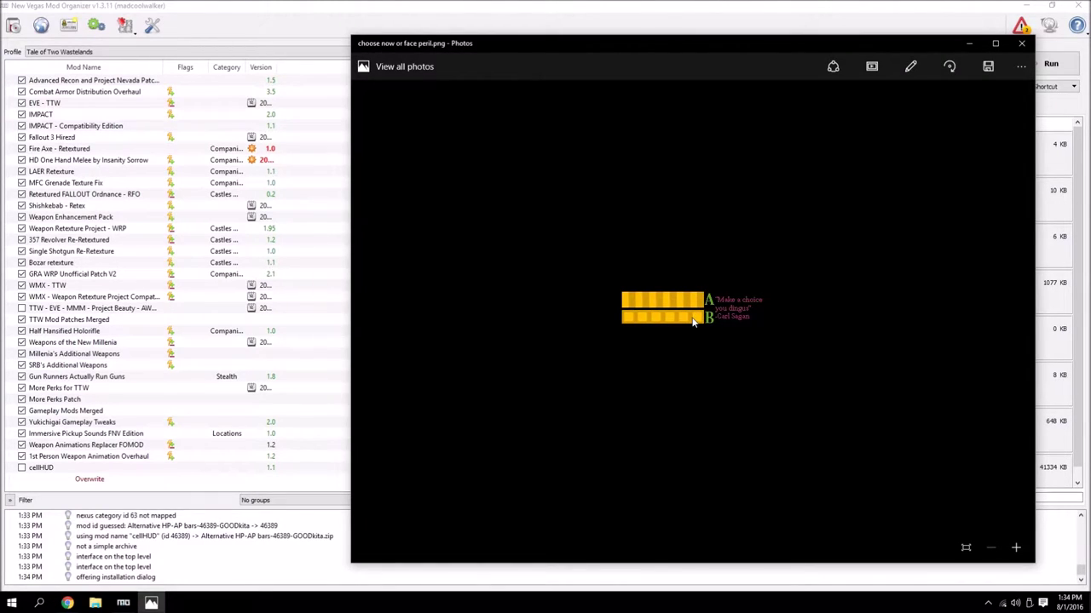
pyautogui.click(1022, 42)
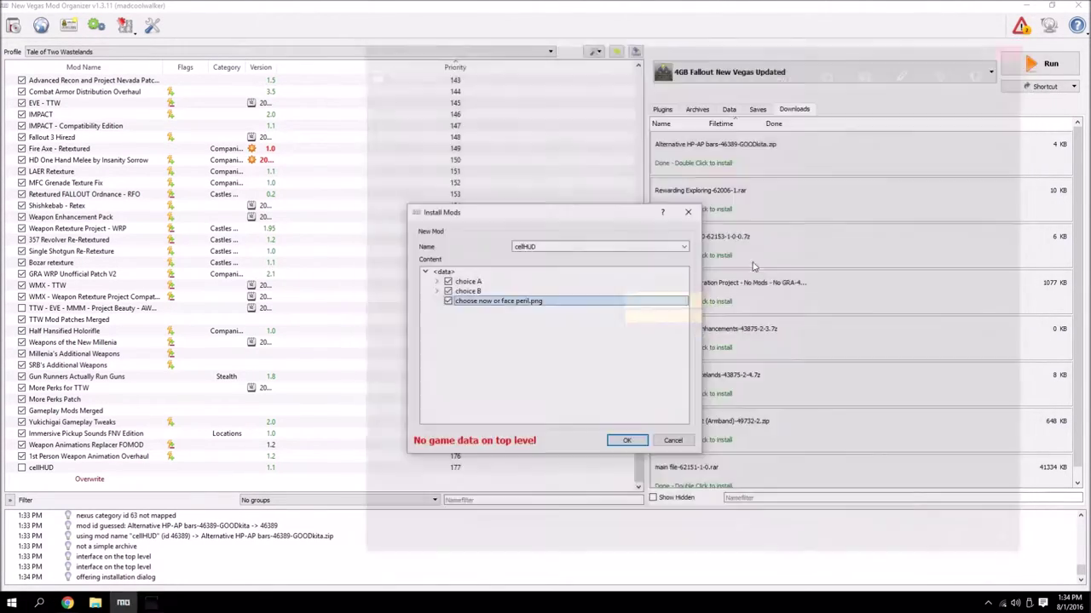
pyautogui.click(439, 282)
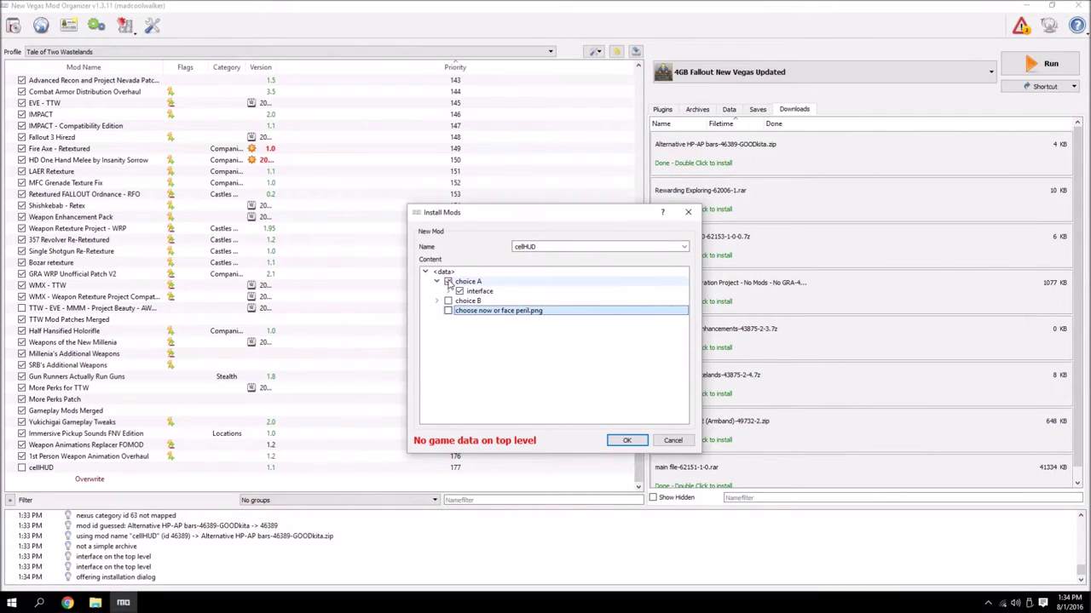
pyautogui.click(673, 441)
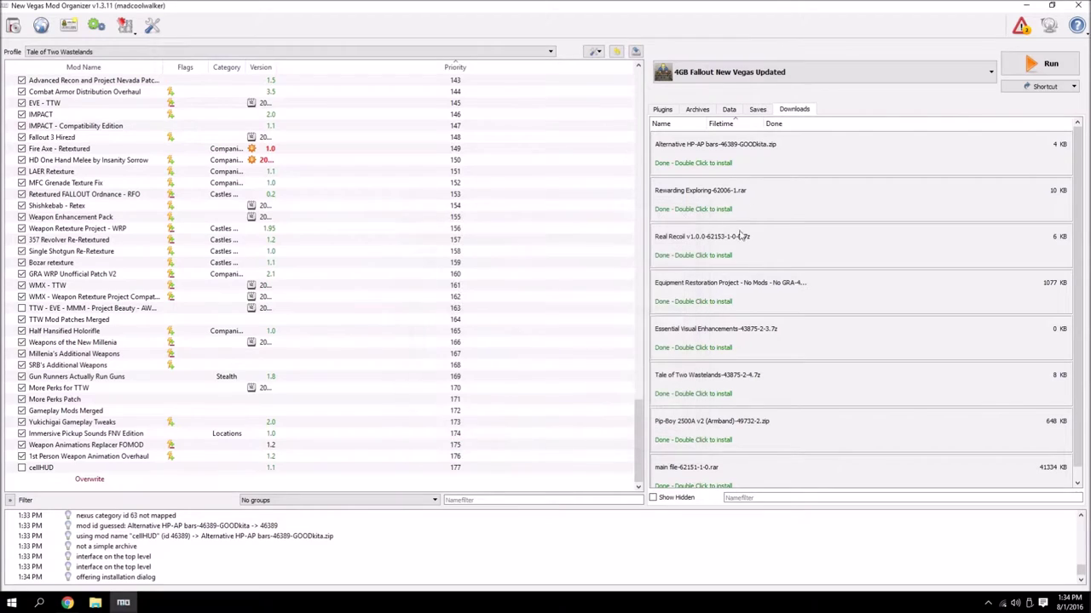
# Step: Install Alternative HP-AP bars with choice A merged into the cellHUD mod, and remove that download from view
pyautogui.doubleClick(741, 160)
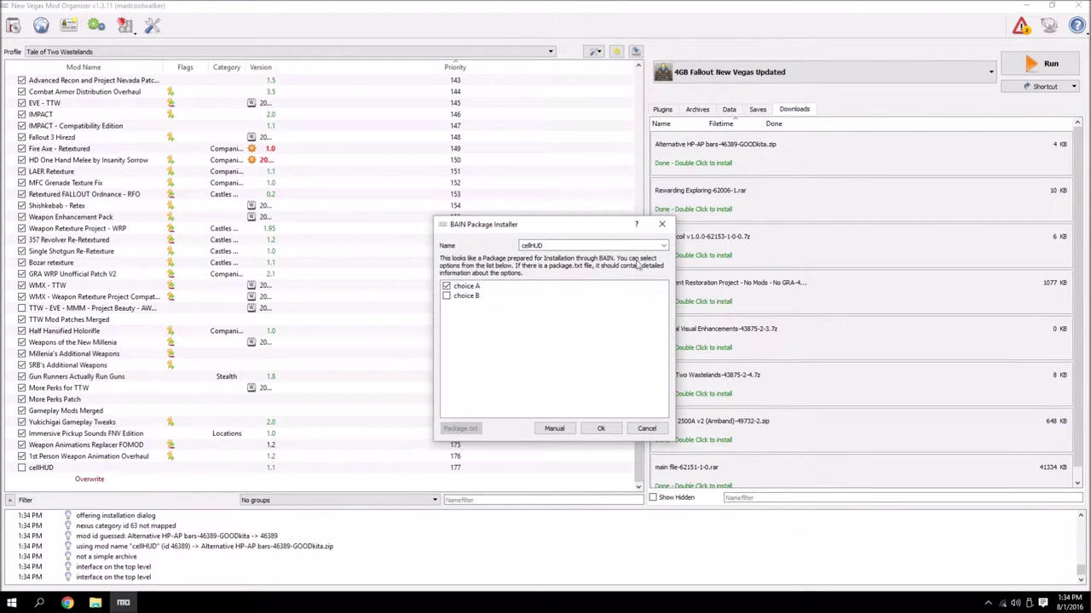
pyautogui.click(593, 429)
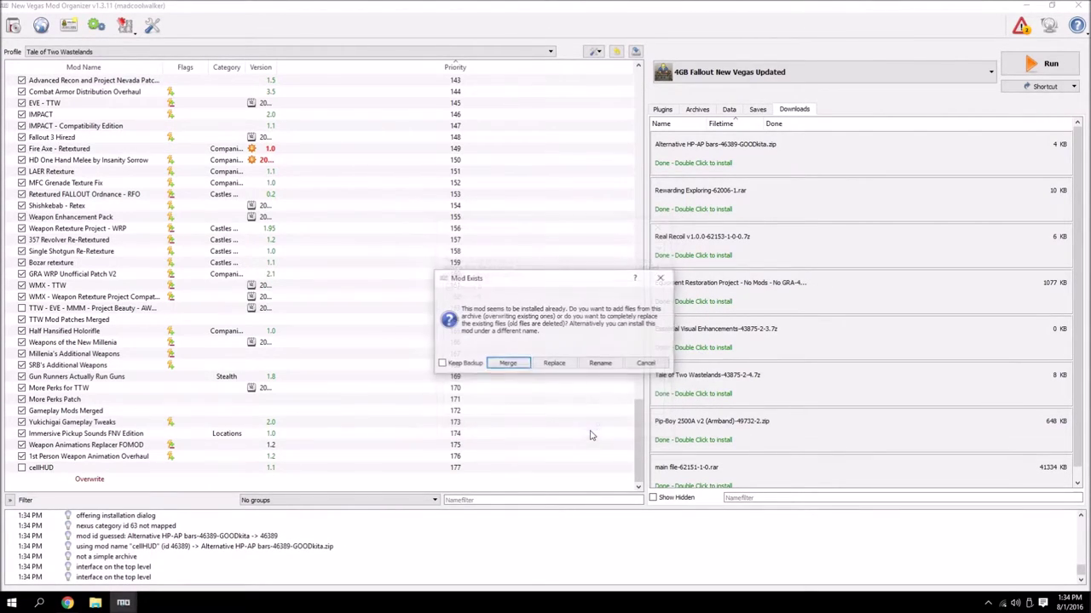
pyautogui.click(511, 362)
pyautogui.rightClick(755, 143)
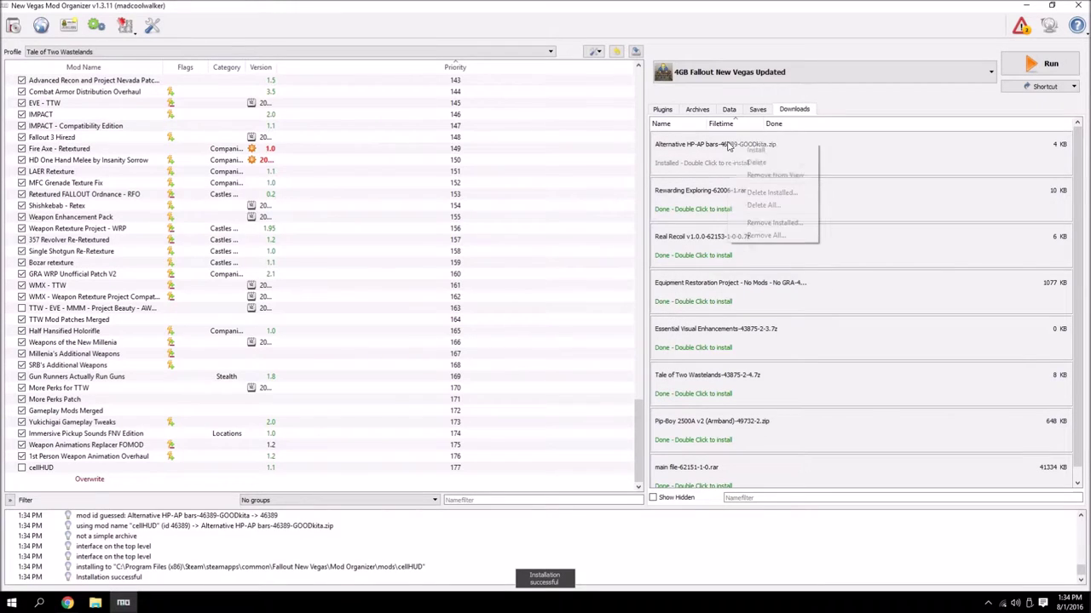
pyautogui.click(771, 175)
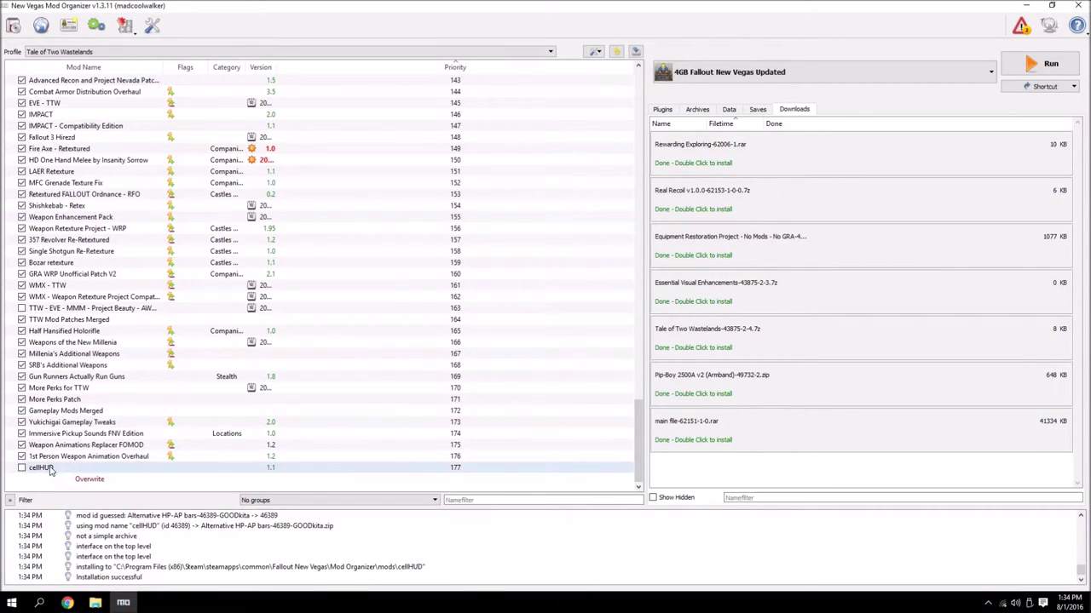
# Step: Move cellHUD directly below DarNified UI in the mod list and enable it, reviewing its file conflicts
pyautogui.moveTo(41, 468); pyautogui.dragTo(128, 388)
pyautogui.click(21, 388)
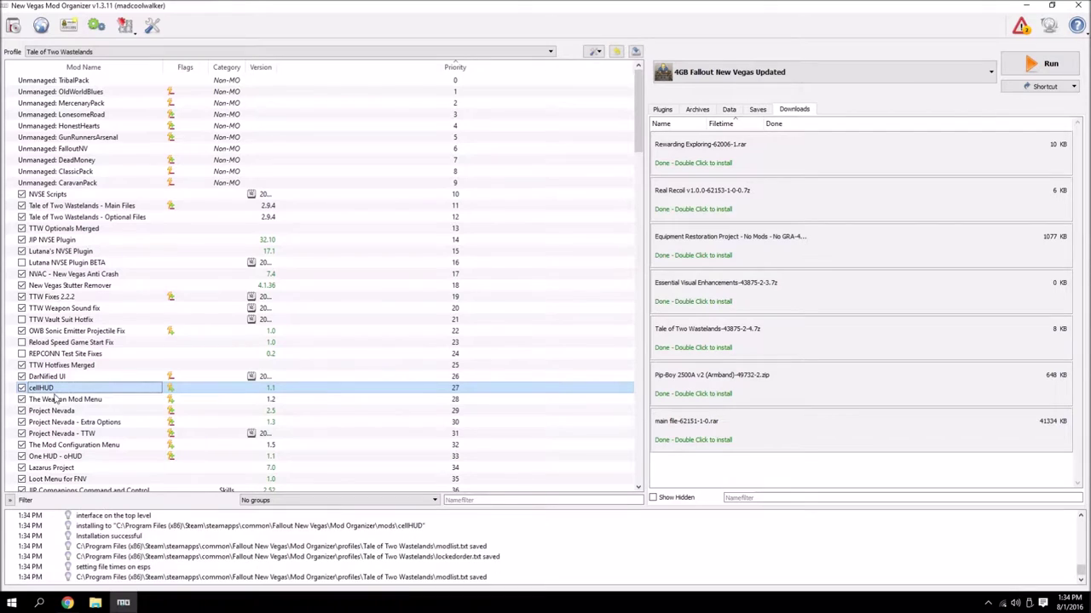
pyautogui.doubleClick(51, 388)
pyautogui.click(545, 167)
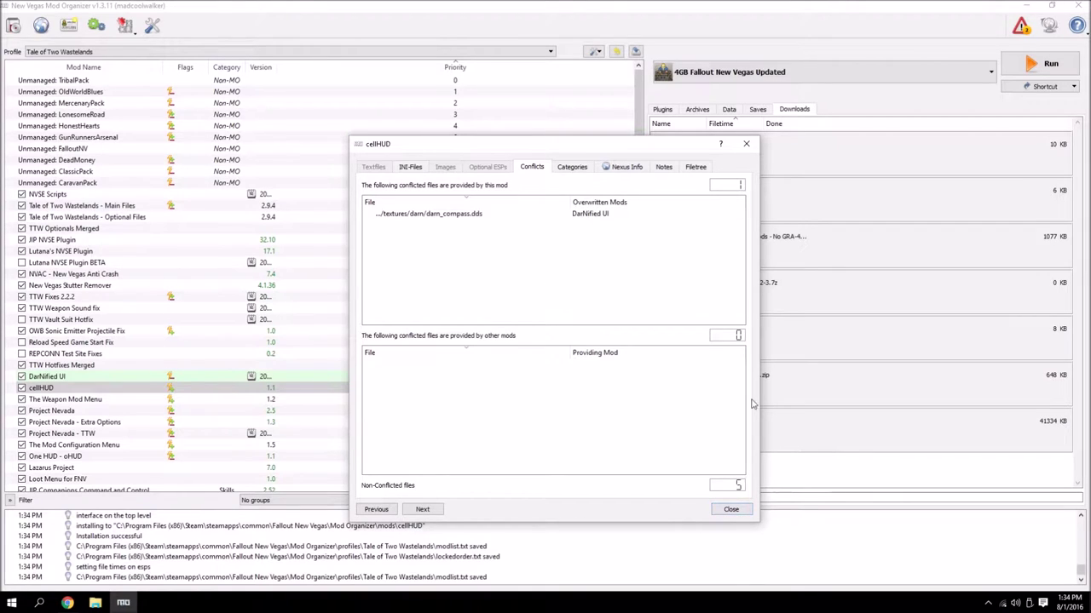
pyautogui.click(731, 510)
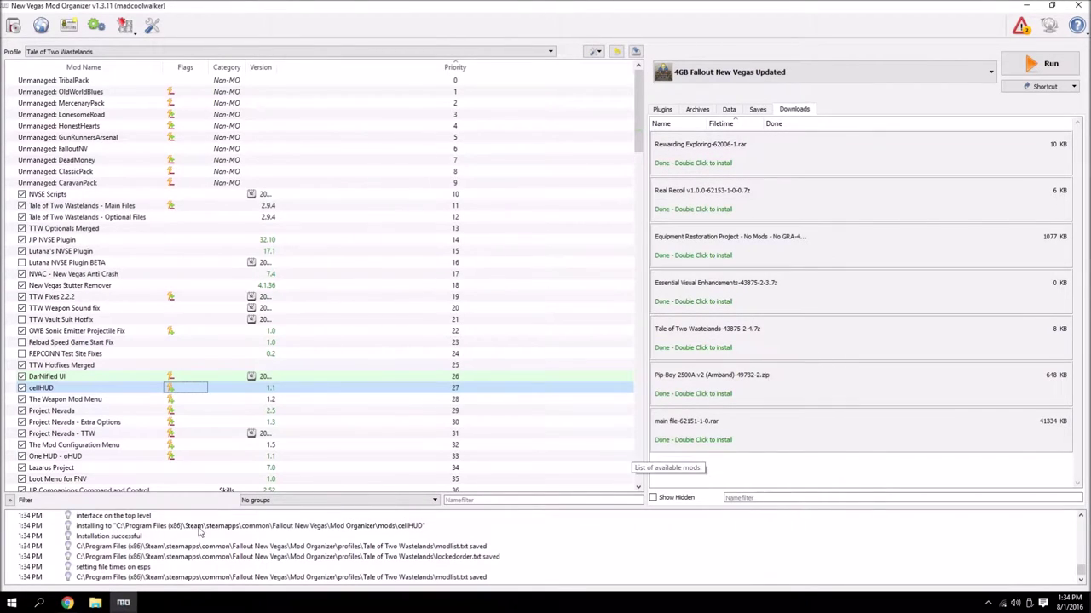
# Step: Manually install Rewarding Exploring - Unique Places for Unique Weapons as a new mod, and remove that download from view
pyautogui.scroll(-20, 261, 350)
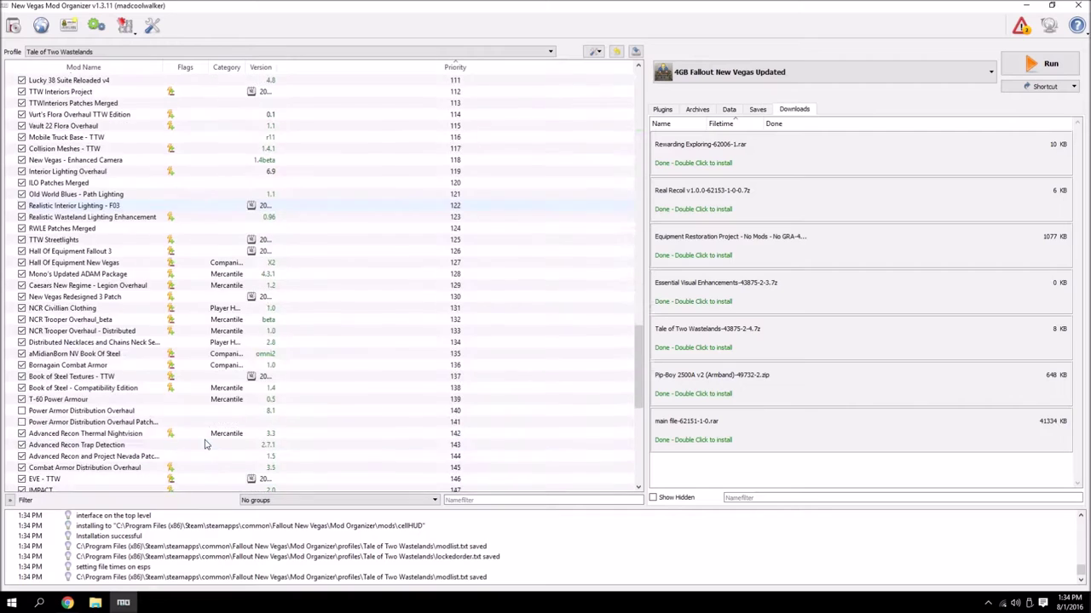
pyautogui.scroll(-4, 205, 449)
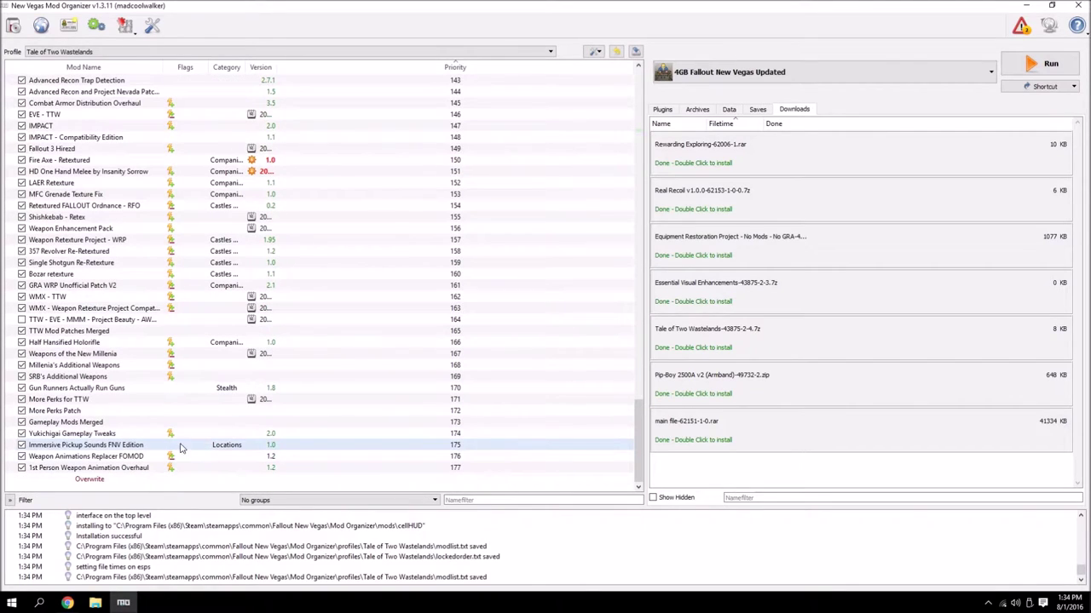
pyautogui.doubleClick(673, 155)
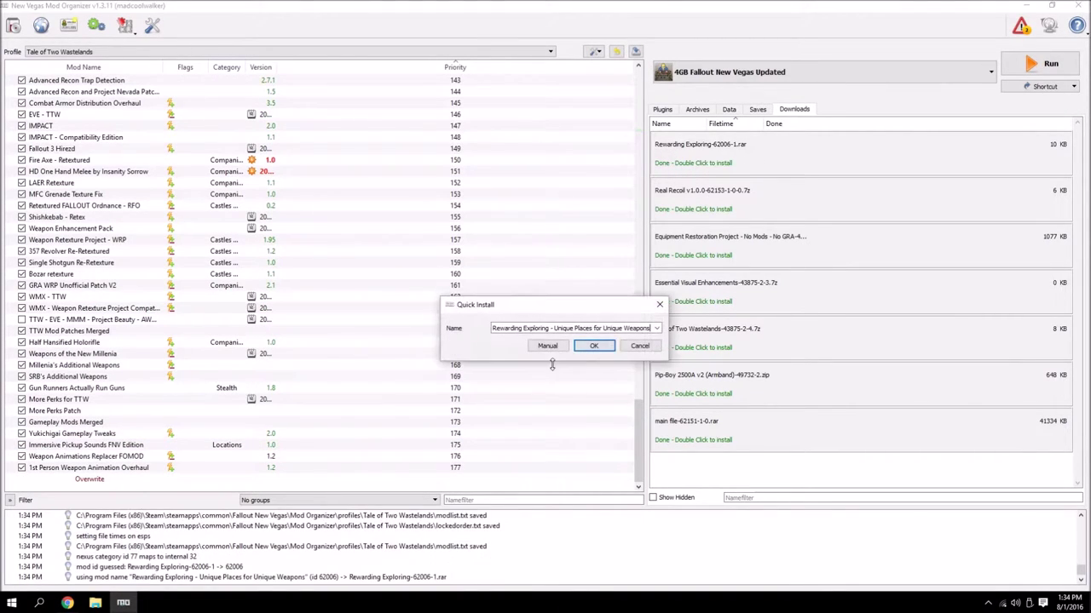
pyautogui.click(548, 346)
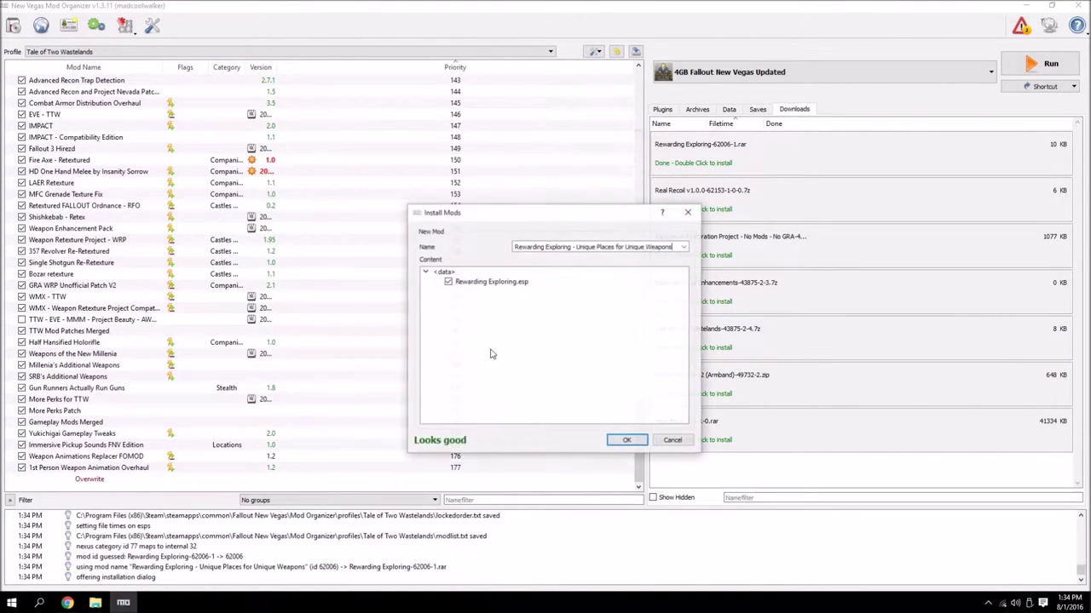
pyautogui.click(627, 440)
pyautogui.rightClick(685, 163)
pyautogui.click(736, 209)
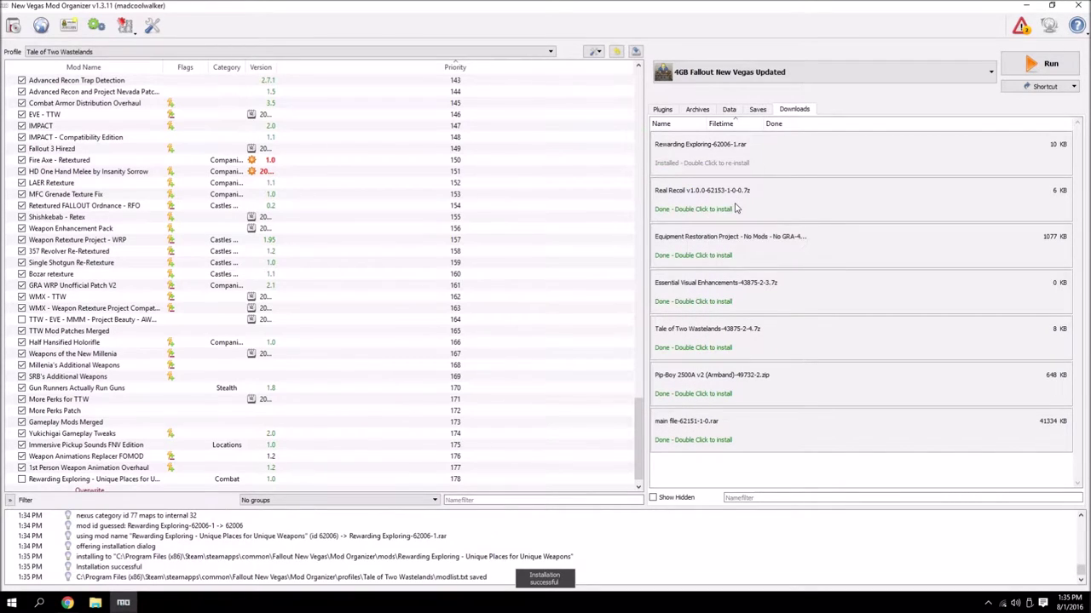
# Step: Move Rewarding Exploring directly below Alton IL in the mod list and enable it
pyautogui.moveTo(76, 469)
pyautogui.mouseDown()
pyautogui.moveTo(137, 237)
pyautogui.moveTo(136, 82)
pyautogui.moveTo(146, 166)
pyautogui.moveTo(141, 84)
pyautogui.moveTo(127, 143)
pyautogui.moveTo(141, 95)
pyautogui.moveTo(140, 135)
pyautogui.moveTo(147, 75)
pyautogui.moveTo(150, 145)
pyautogui.moveTo(139, 90)
pyautogui.mouseUp()
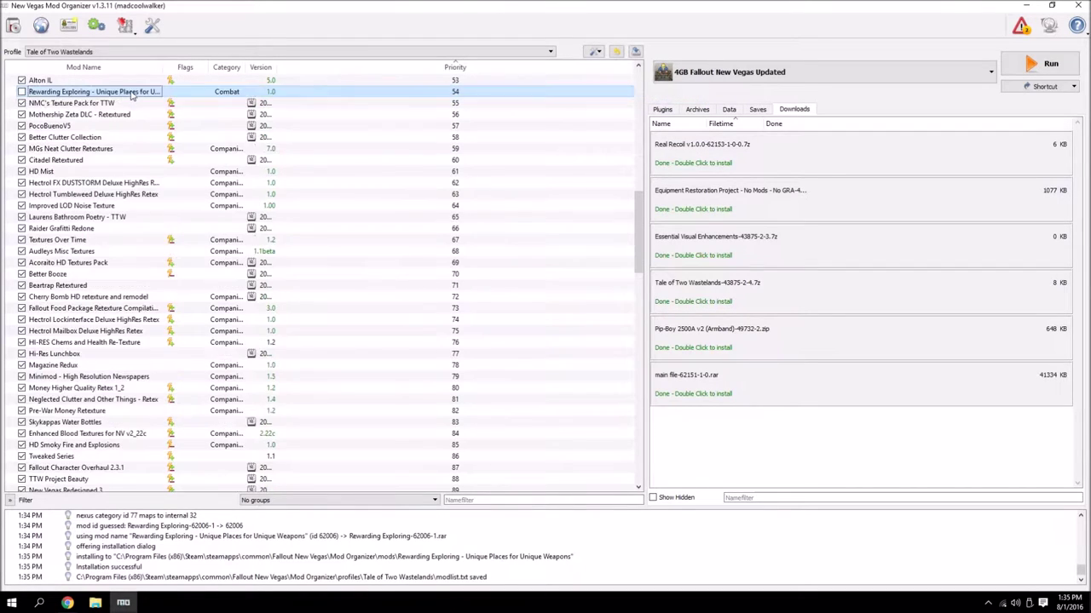
pyautogui.scroll(2, 51, 144)
pyautogui.click(22, 160)
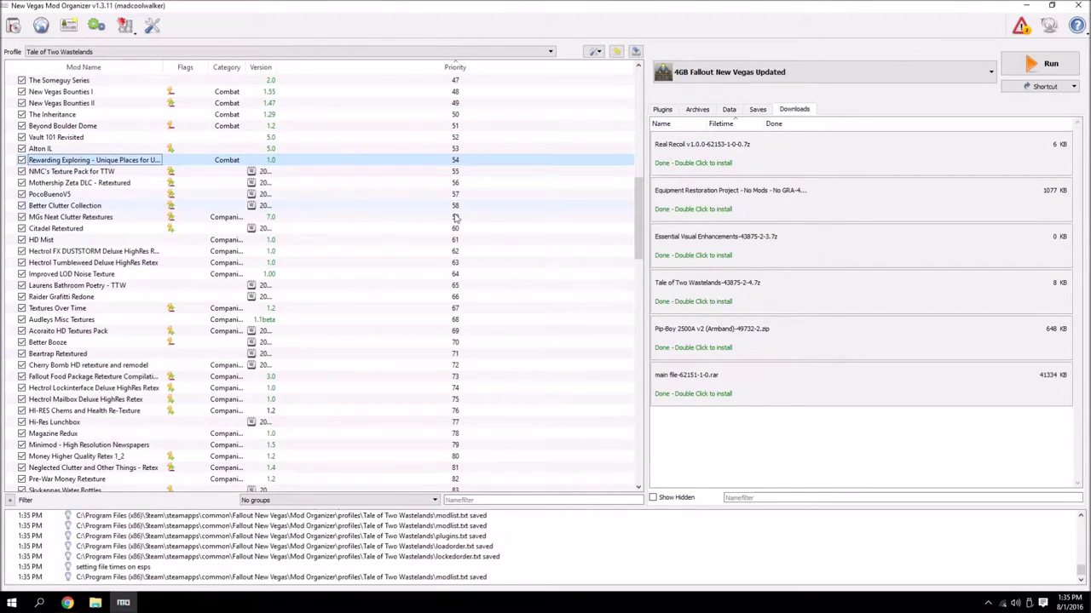
# Step: Manually install Real Recoil without its README.txt, and remove that download from view
pyautogui.doubleClick(753, 157)
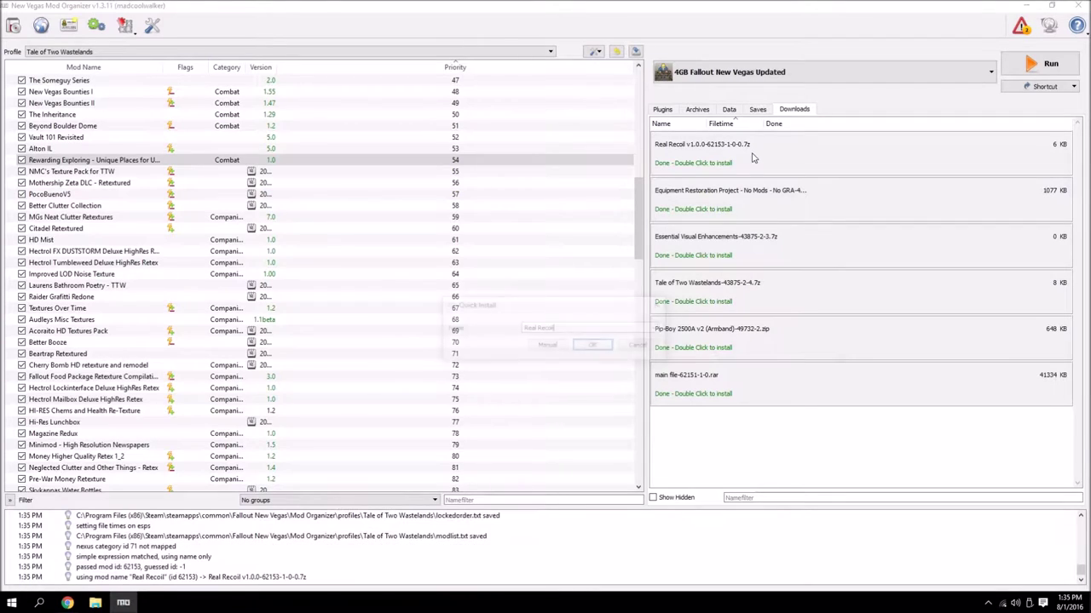
pyautogui.click(552, 346)
pyautogui.click(446, 282)
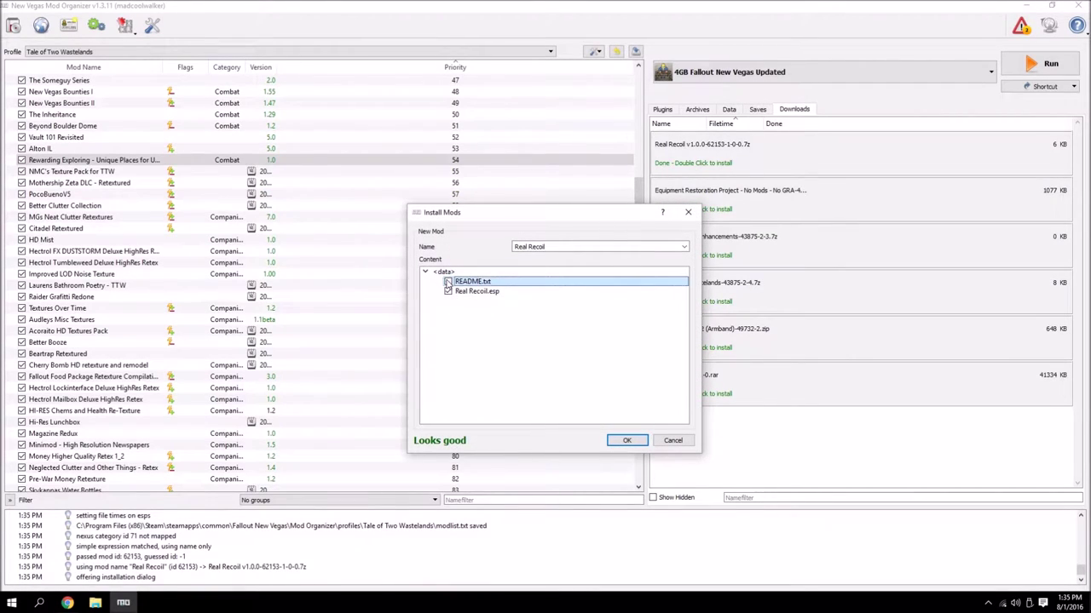
pyautogui.click(626, 440)
pyautogui.rightClick(711, 150)
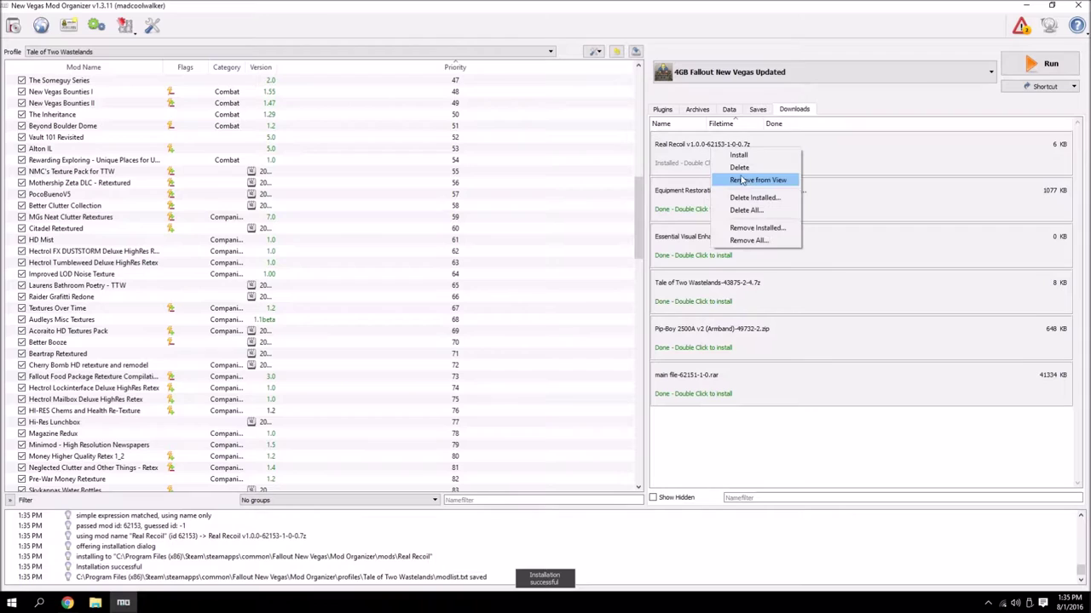
pyautogui.click(746, 186)
# Step: Move Real Recoil directly below Yukichigai Gameplay Tweaks in the mod list and enable it
pyautogui.scroll(-20, 48, 478)
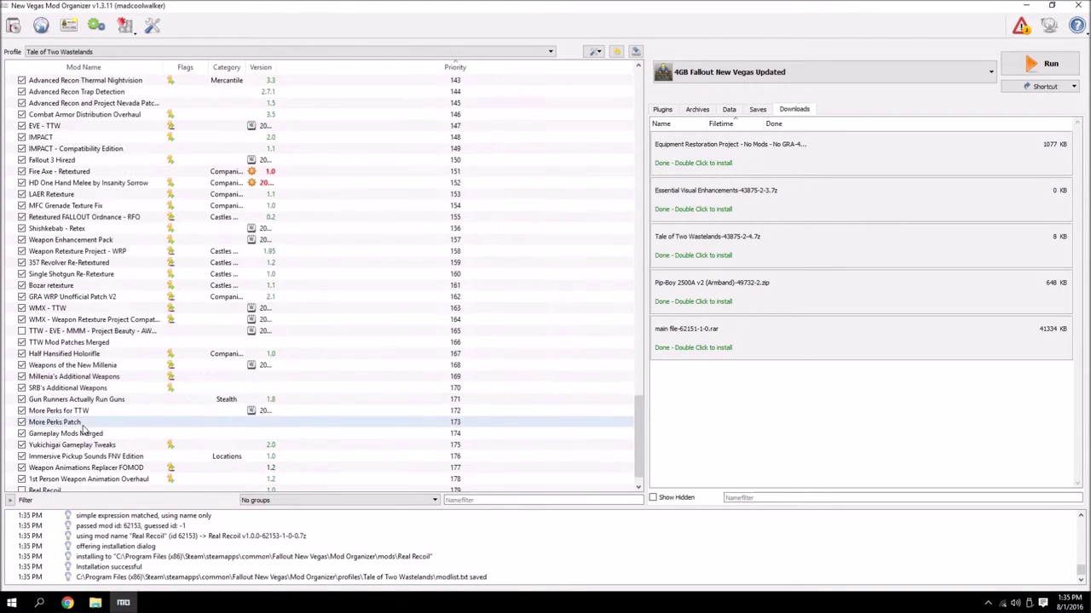
pyautogui.moveTo(44, 468); pyautogui.dragTo(44, 439)
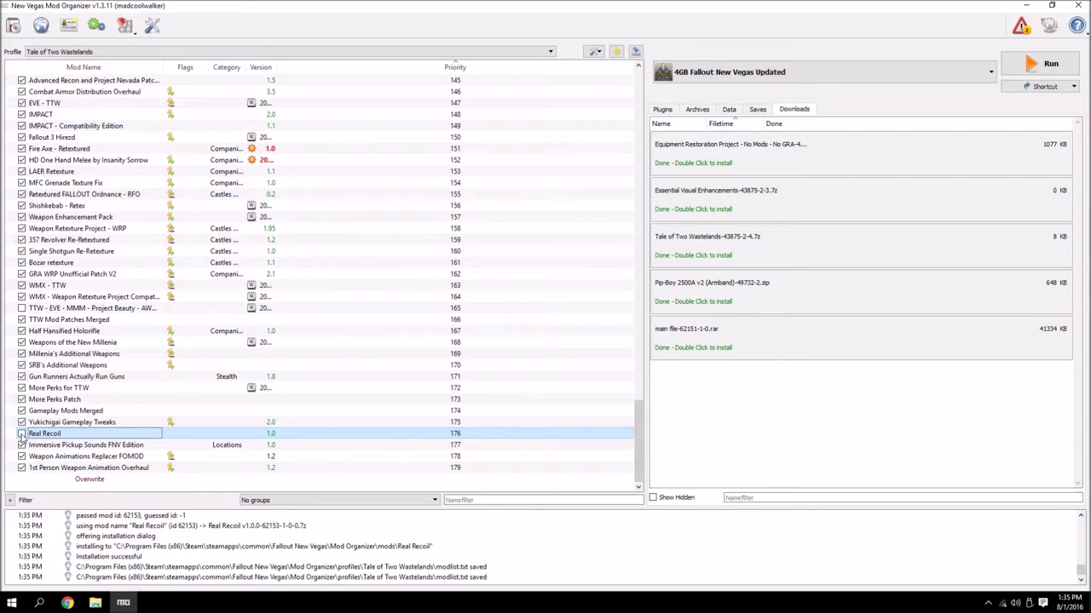
pyautogui.click(21, 434)
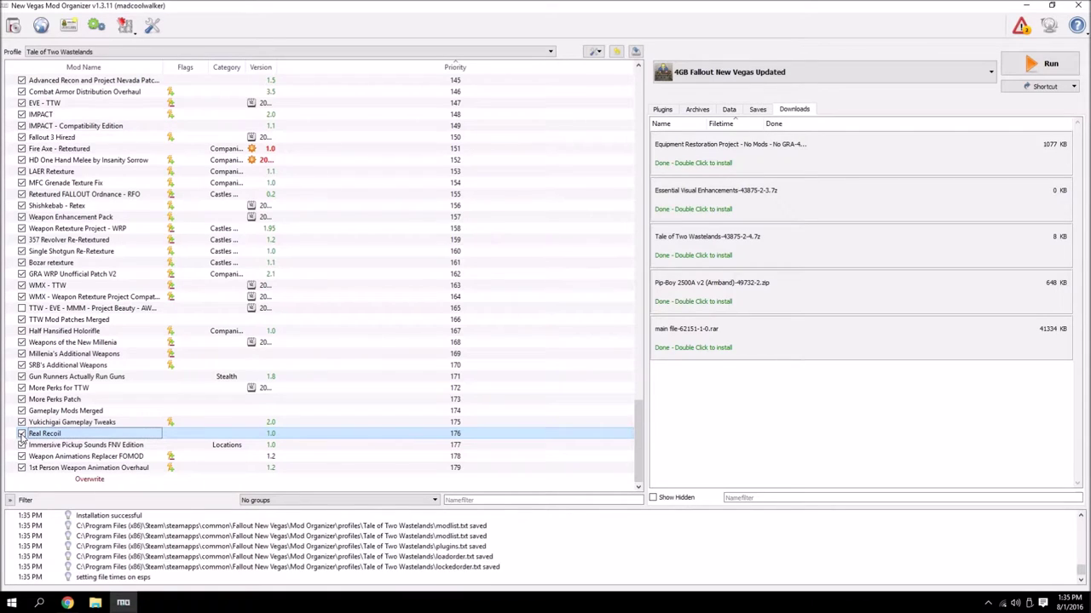
# Step: Manually install Equipment Restoration Project (WMX - WME Compatible) with its meshes, textures and plugin as a new mod
pyautogui.click(764, 160)
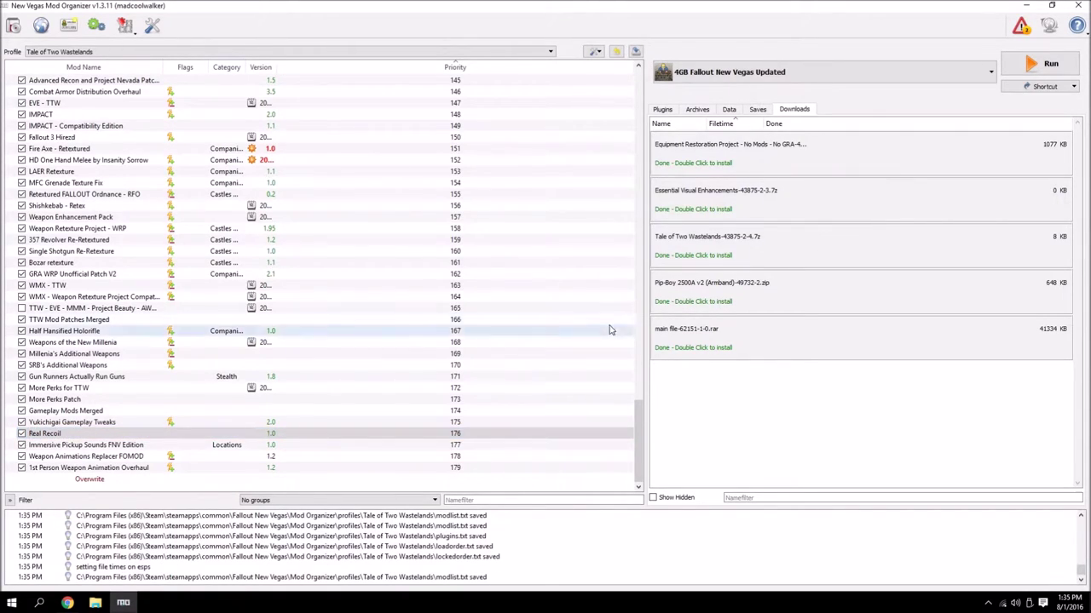
pyautogui.doubleClick(690, 148)
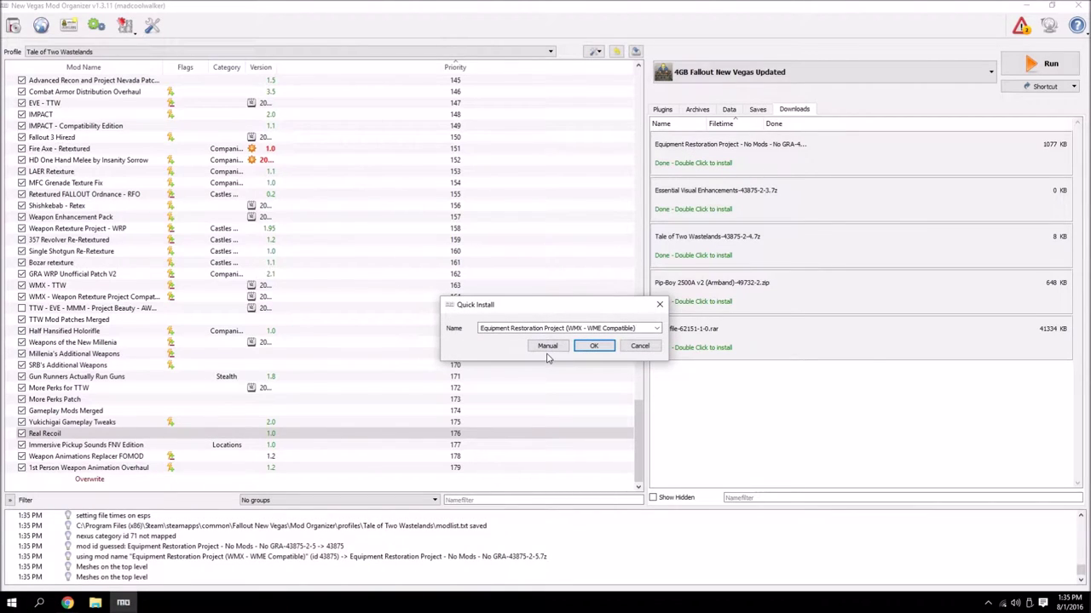
pyautogui.click(547, 347)
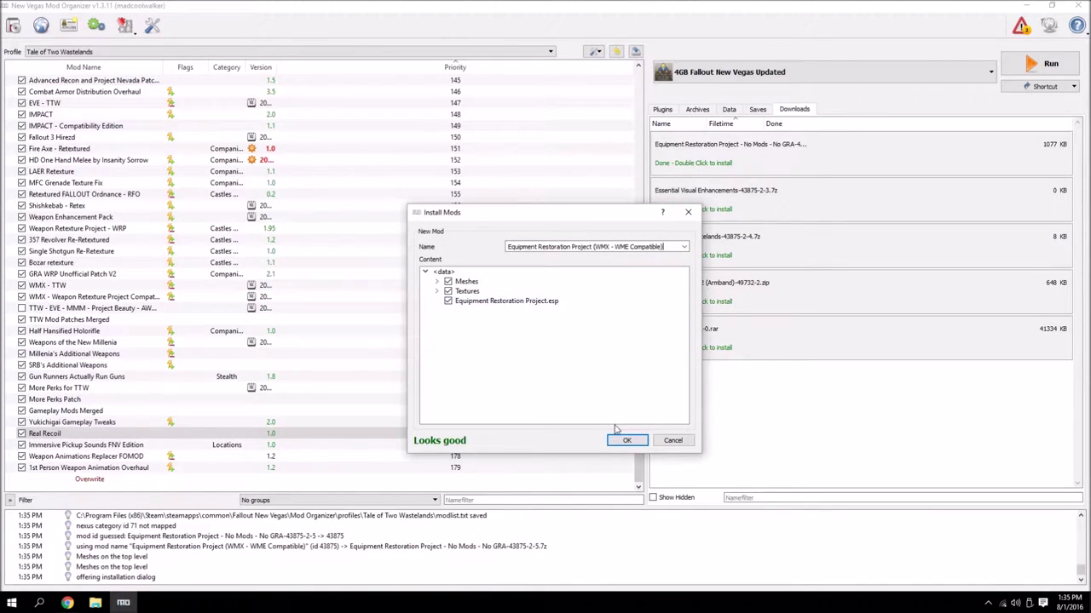
pyautogui.click(626, 440)
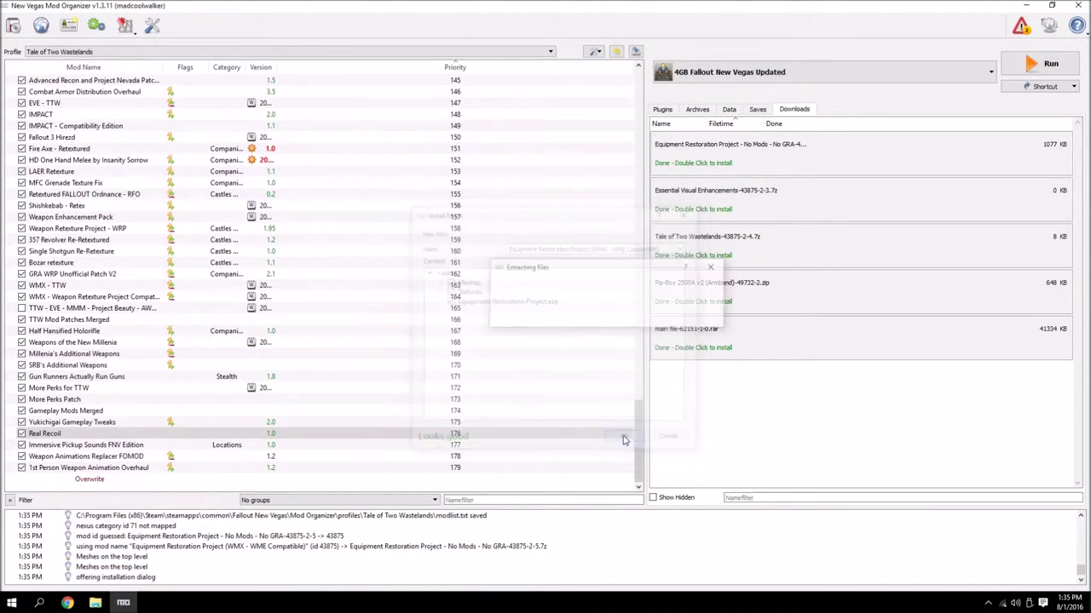
# Step: Merge the Essential Visual Enhancements and Tale of Two Wastelands patch downloads into the Equipment Restoration Project mod
pyautogui.doubleClick(712, 199)
pyautogui.click(547, 346)
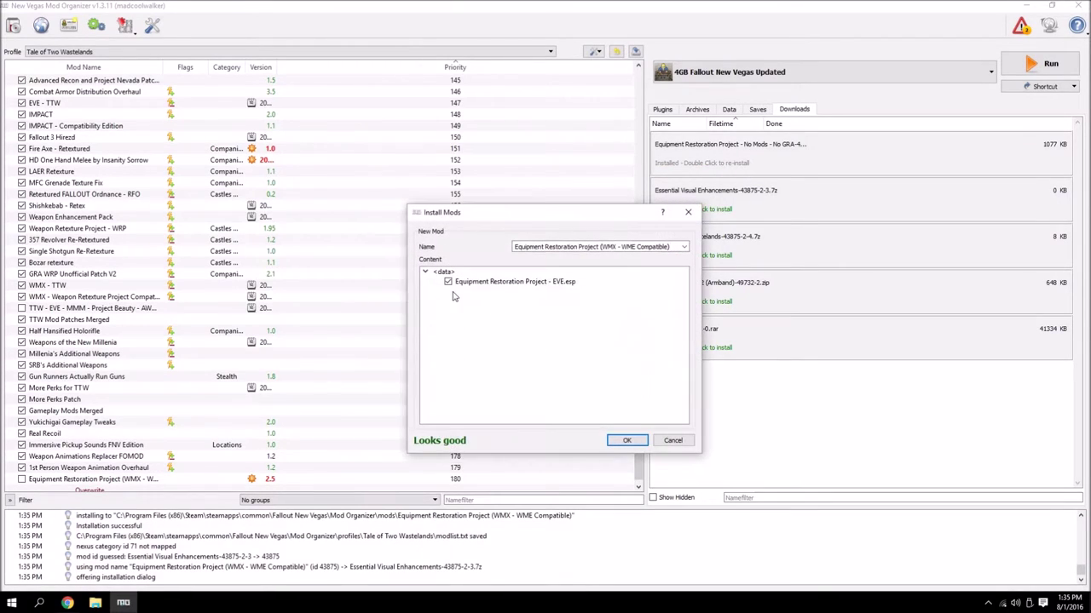
pyautogui.click(627, 441)
pyautogui.click(508, 363)
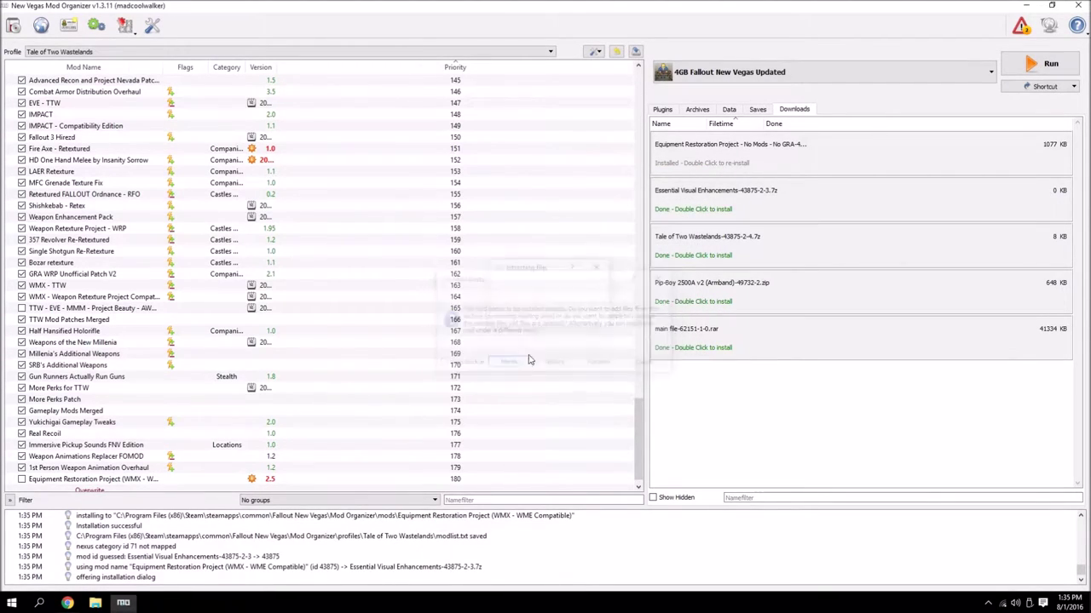
pyautogui.click(547, 346)
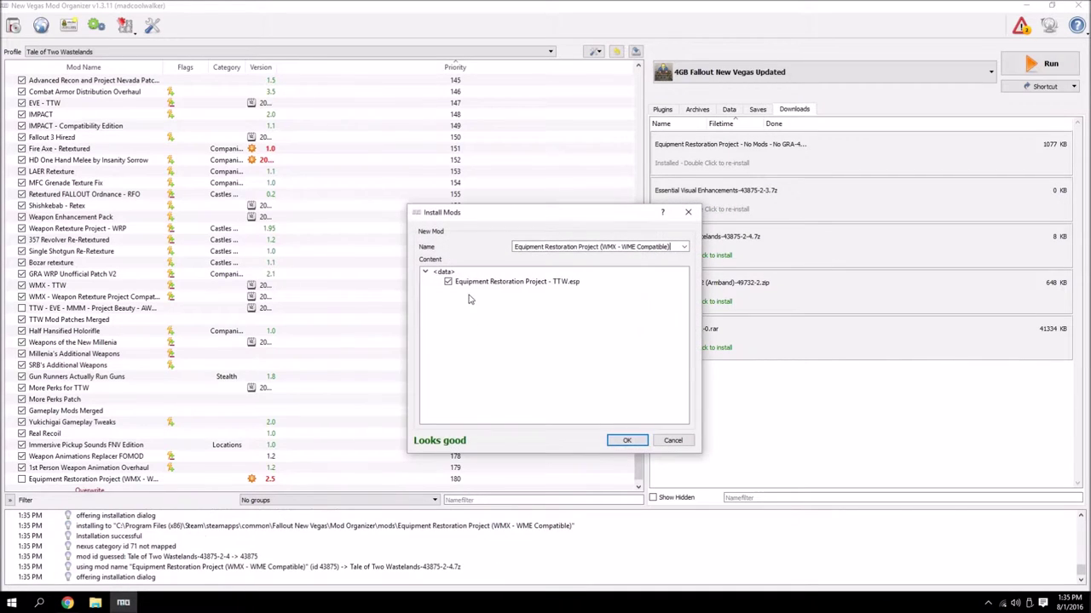
pyautogui.click(626, 441)
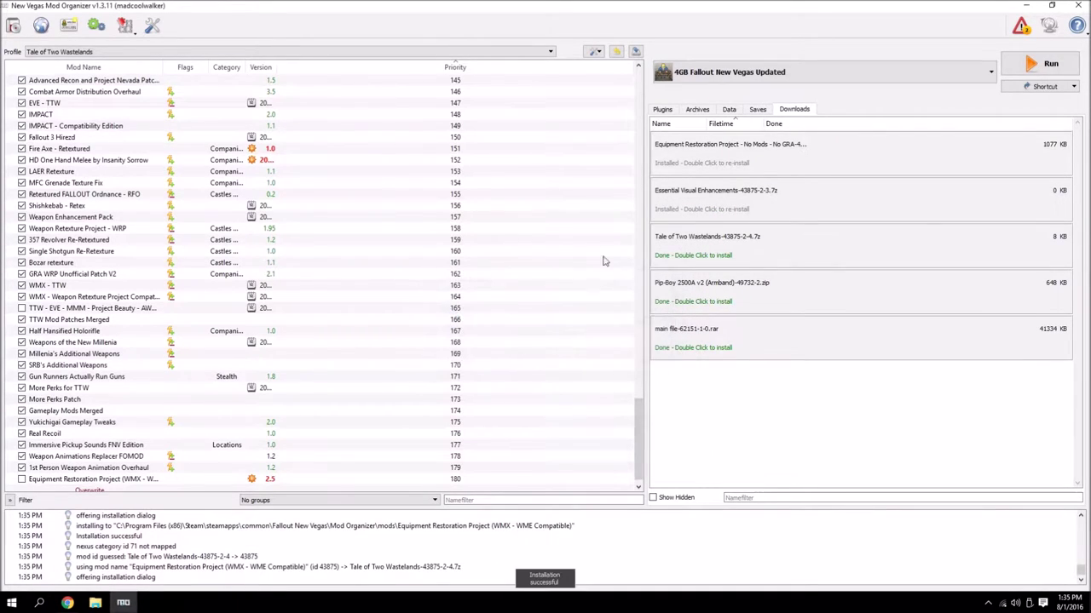
# Step: Remove the Equipment Restoration Project, Essential Visual Enhancements and Tale of Two Wastelands downloads from view
pyautogui.rightClick(733, 147)
pyautogui.click(784, 178)
pyautogui.rightClick(738, 147)
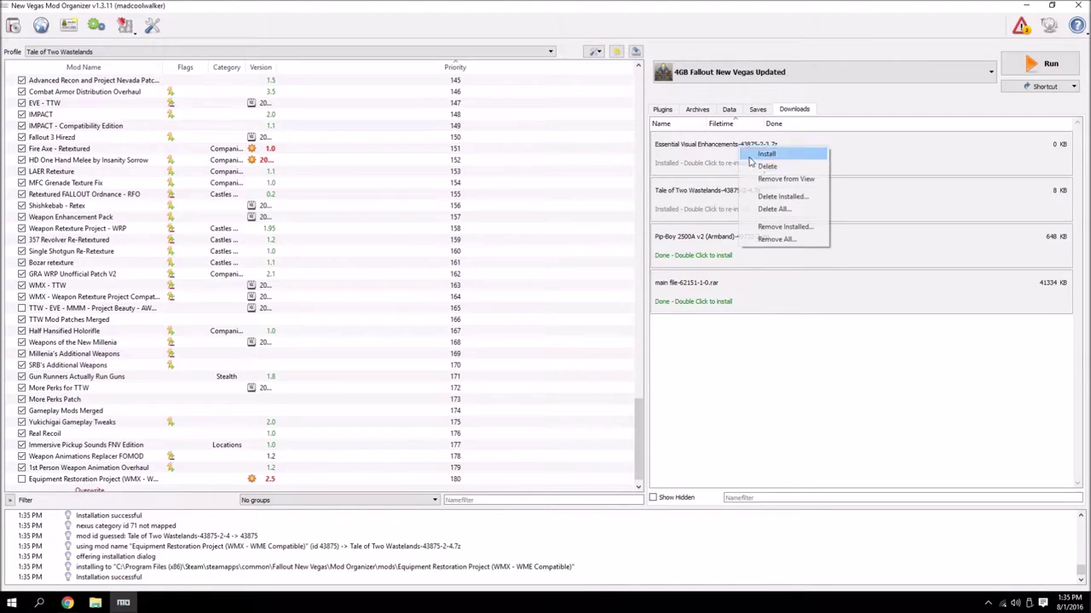
pyautogui.click(771, 178)
pyautogui.rightClick(731, 149)
pyautogui.click(772, 178)
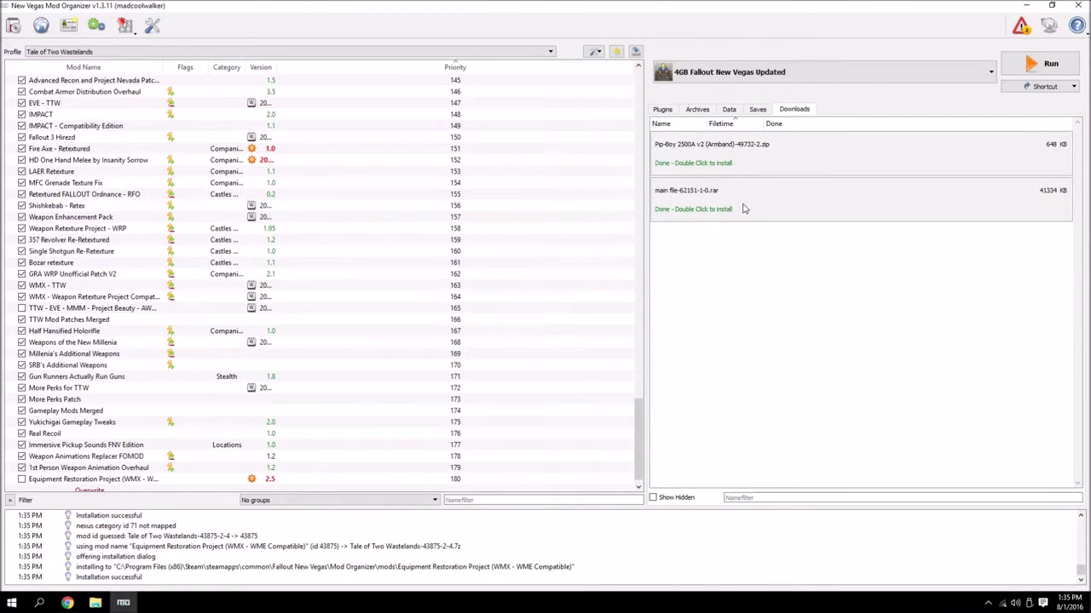
# Step: Manually install Pip-Boy 2500A - The Arm Mounted Pipboy 2500 without its readme, and remove that download from view
pyautogui.doubleClick(692, 154)
pyautogui.click(542, 351)
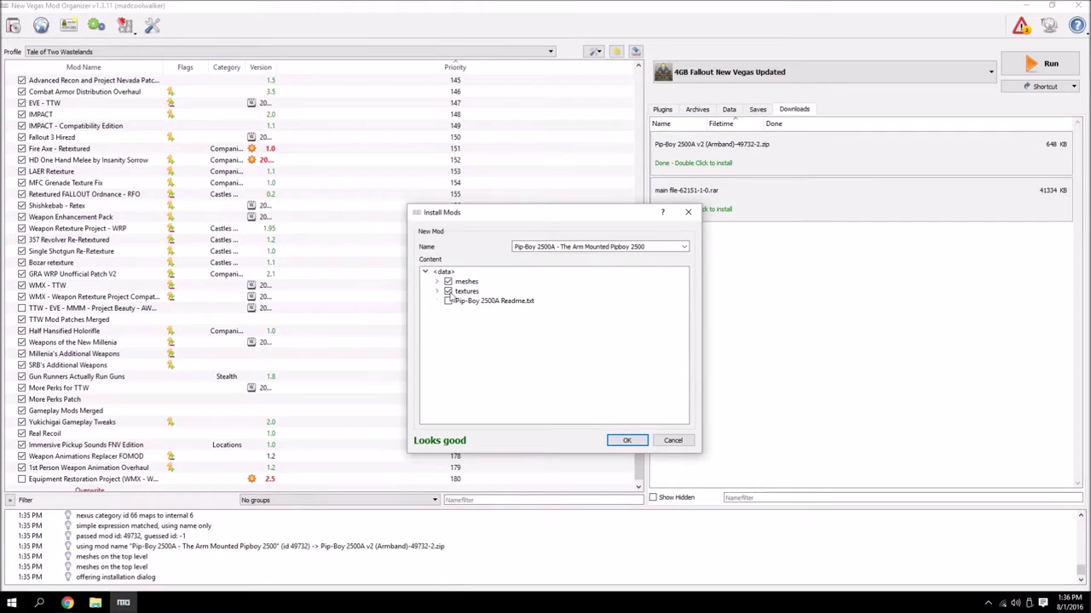
pyautogui.click(627, 441)
pyautogui.rightClick(727, 152)
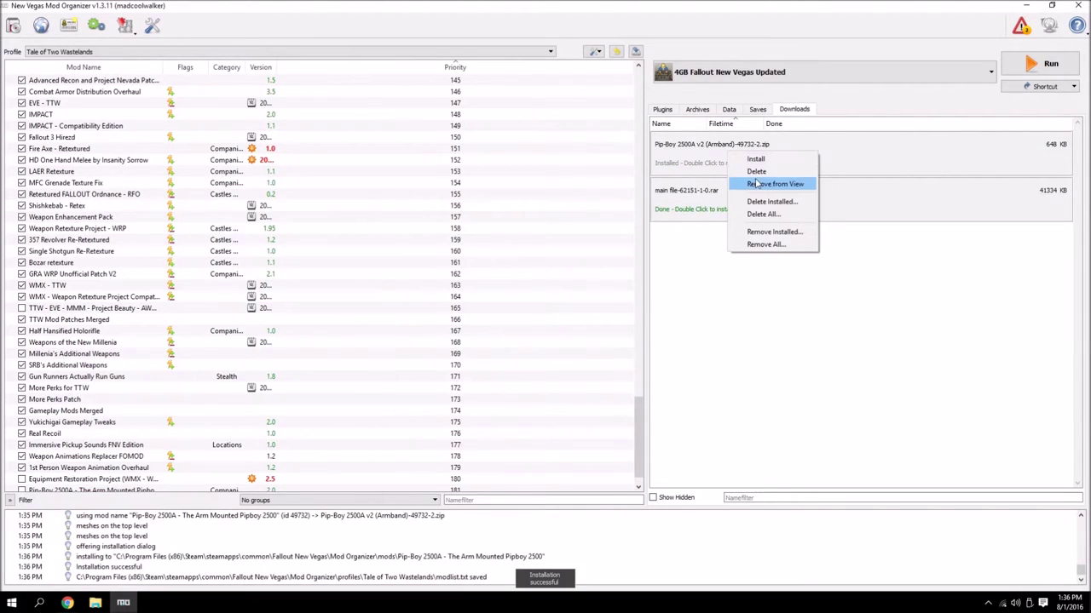
pyautogui.click(766, 182)
# Step: Move Pip-Boy 2500A directly below Tweaked Series in the mod list and enable it
pyautogui.moveTo(94, 467); pyautogui.dragTo(32, 286)
pyautogui.click(21, 285)
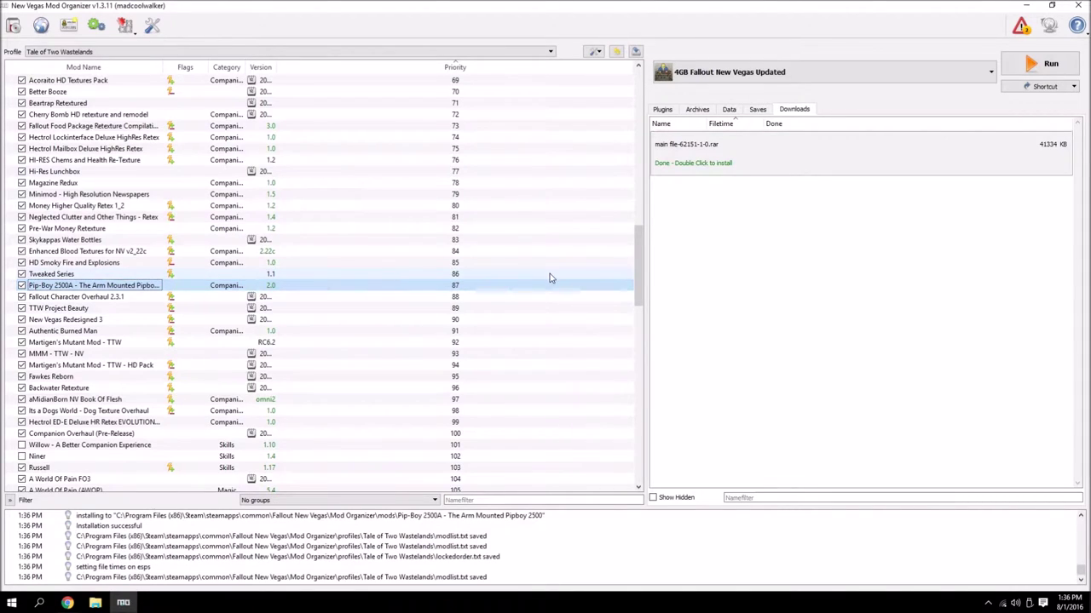
# Step: Install High Resolution Male Body Textures with the Vanilla folder as the data directory, and remove that download from view
pyautogui.doubleClick(745, 167)
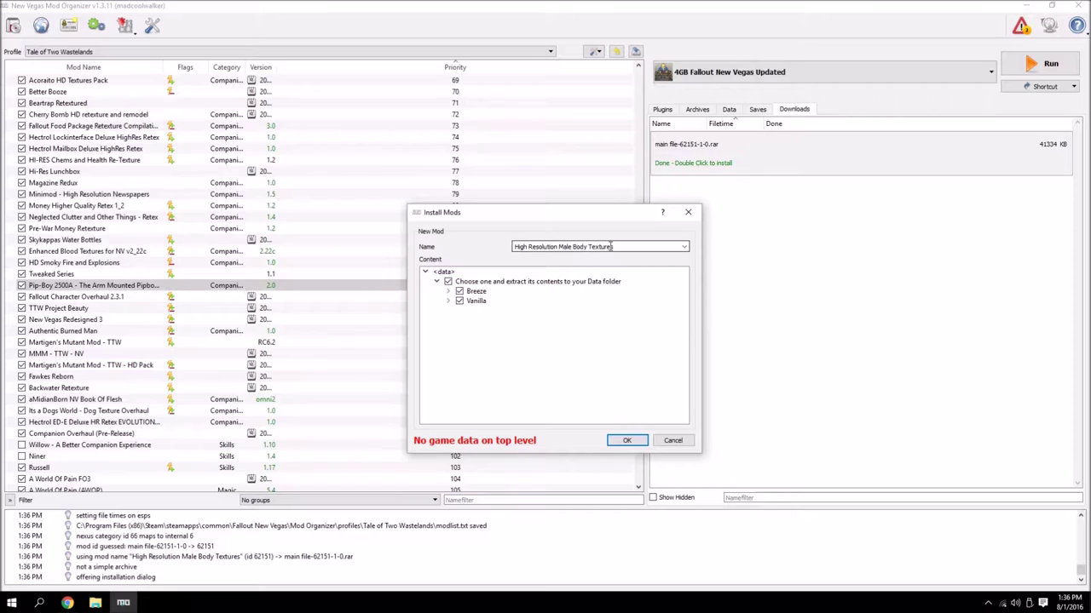
pyautogui.rightClick(475, 301)
pyautogui.click(487, 308)
pyautogui.click(640, 449)
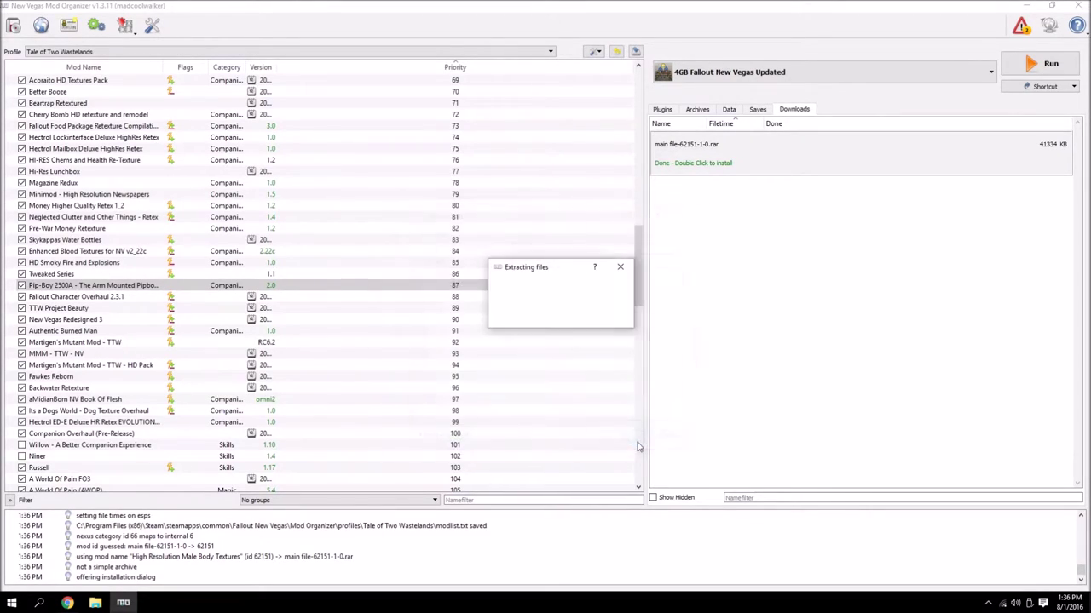
pyautogui.rightClick(709, 149)
pyautogui.click(747, 182)
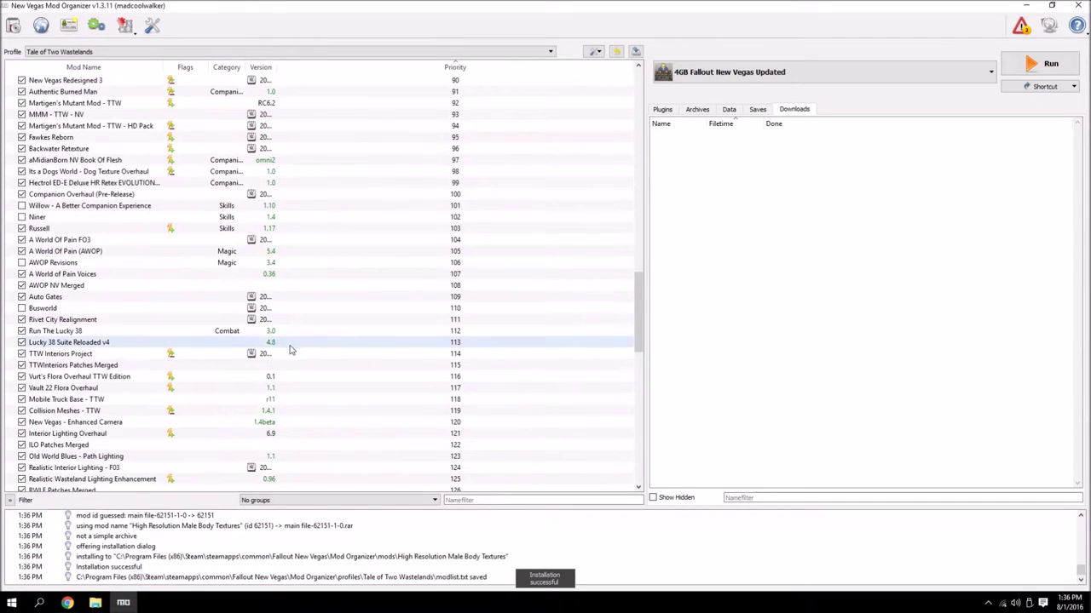
# Step: Move High Resolution Male Body Textures directly below New Vegas Redesigned 3 and enable it, reviewing its file conflicts
pyautogui.scroll(-20, 289, 341)
pyautogui.moveTo(60, 468); pyautogui.dragTo(30, 483)
pyautogui.click(22, 480)
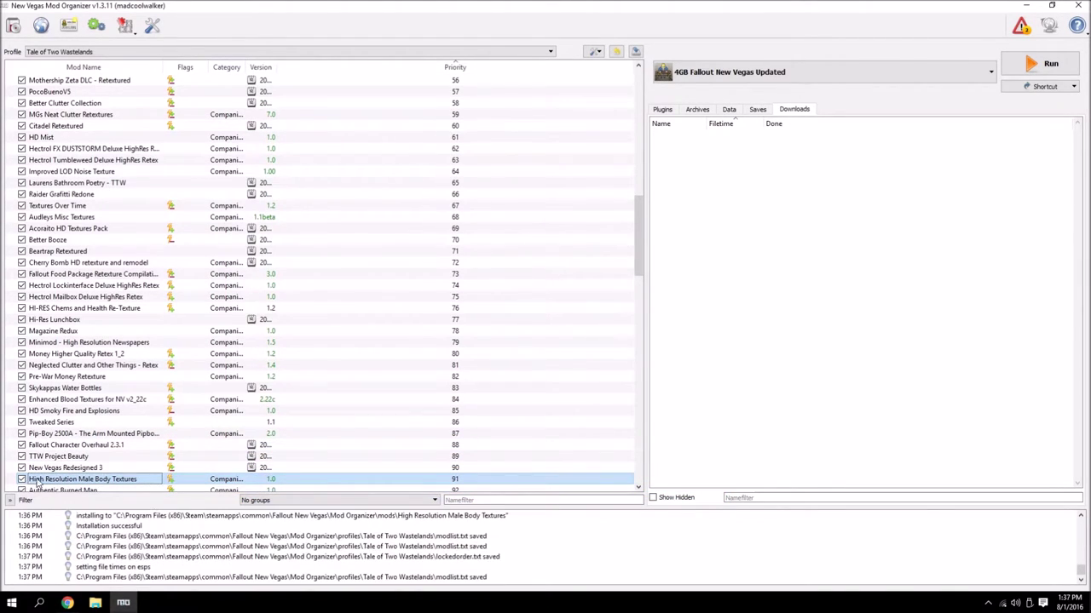
pyautogui.doubleClick(181, 482)
pyautogui.click(532, 166)
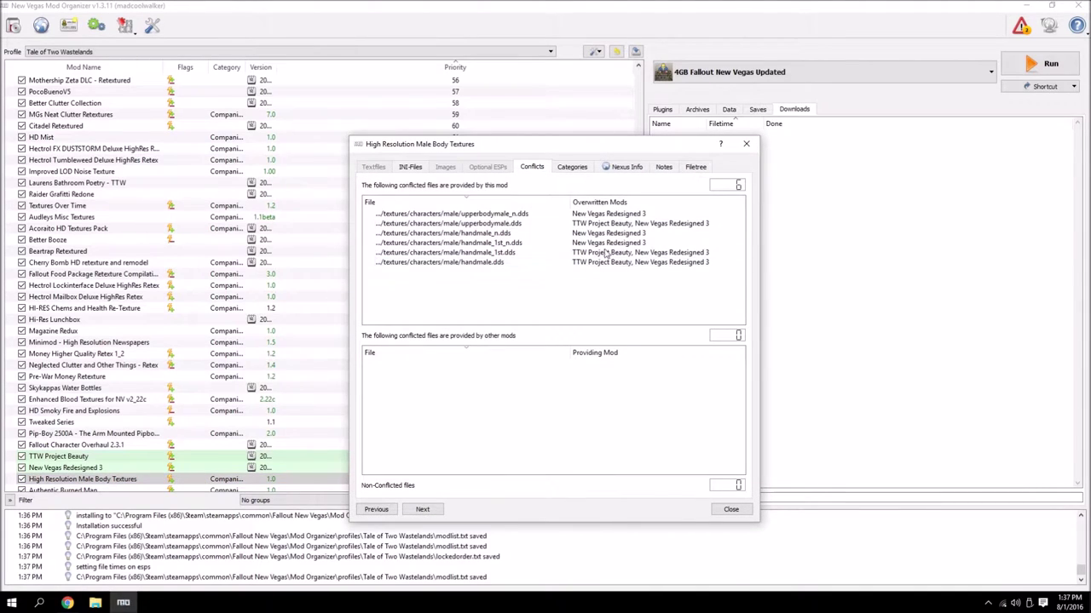
pyautogui.click(731, 509)
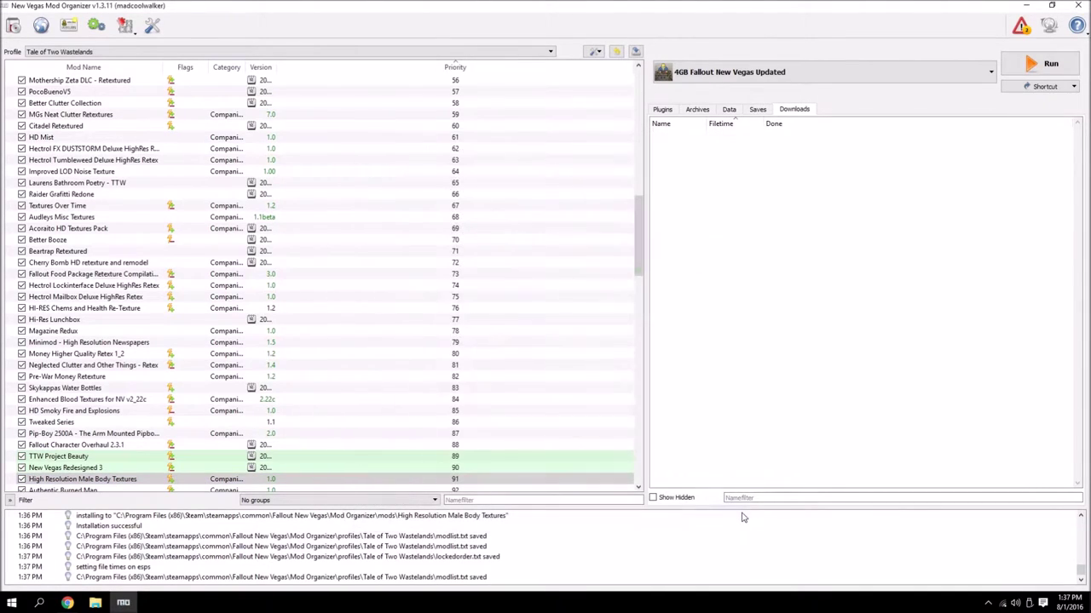
# Step: Enable Equipment Restoration Project (WMX - WME Compatible) at the end of the mod list and review its optional and available ESPs
pyautogui.click(662, 109)
pyautogui.click(796, 110)
pyautogui.scroll(-11, 324, 309)
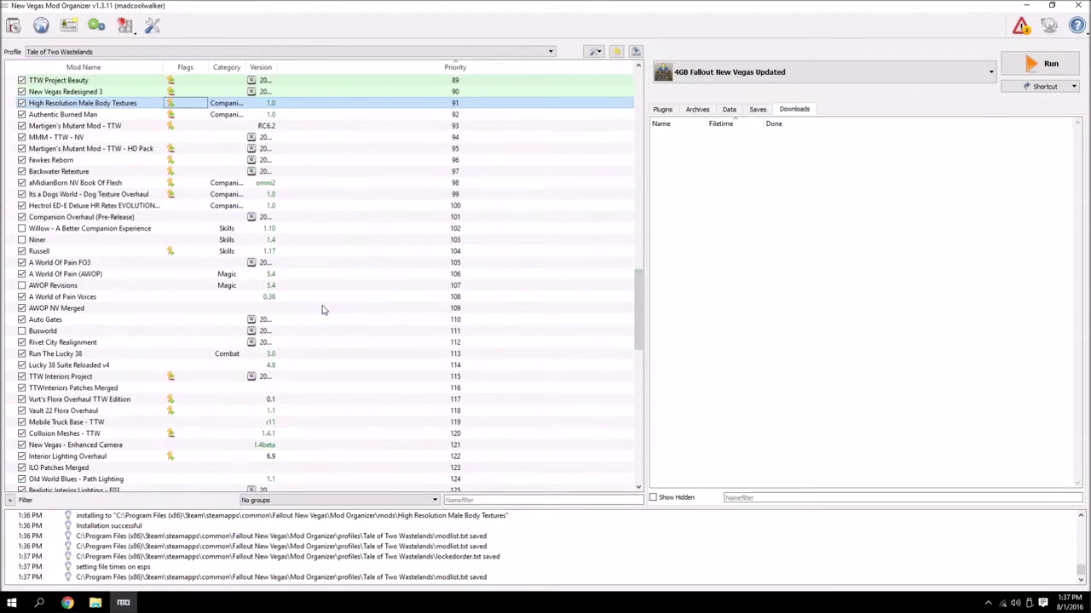
pyautogui.scroll(3, 228, 285)
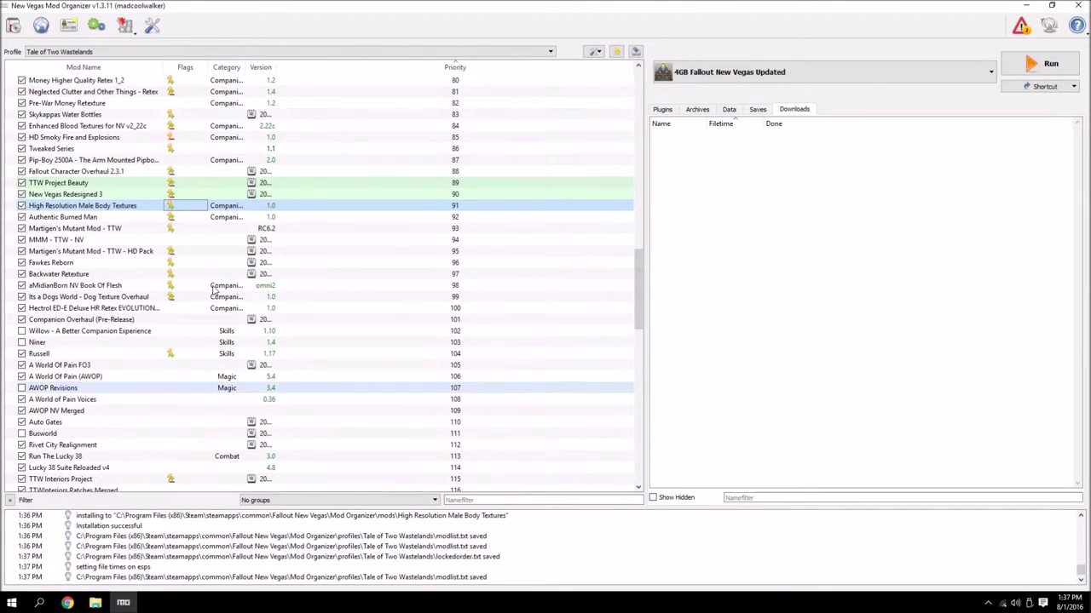
pyautogui.scroll(-18, 221, 290)
pyautogui.scroll(-5, 213, 296)
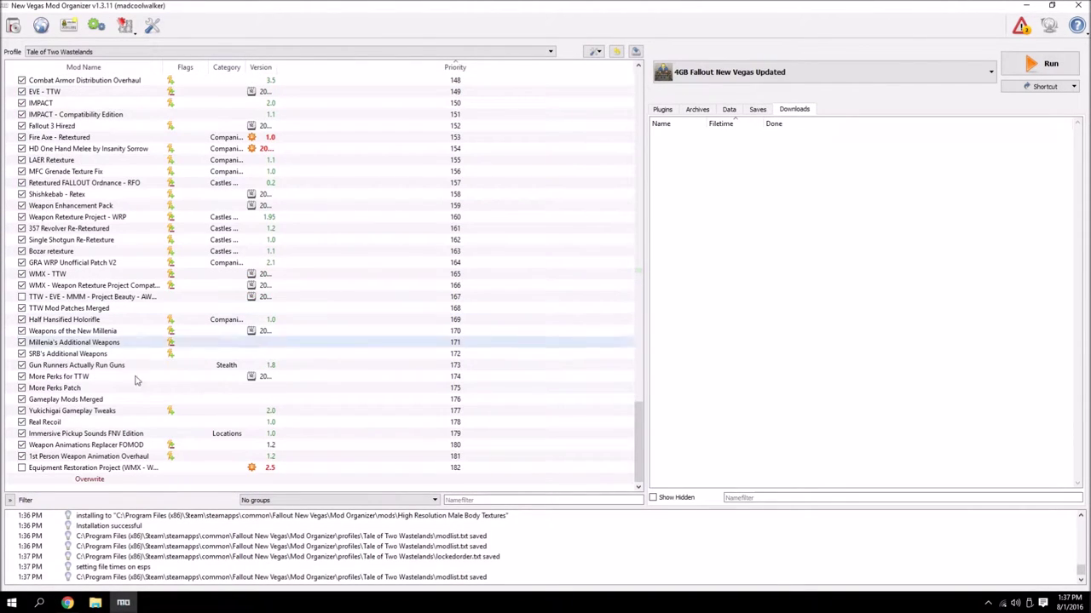
pyautogui.click(22, 468)
pyautogui.doubleClick(68, 468)
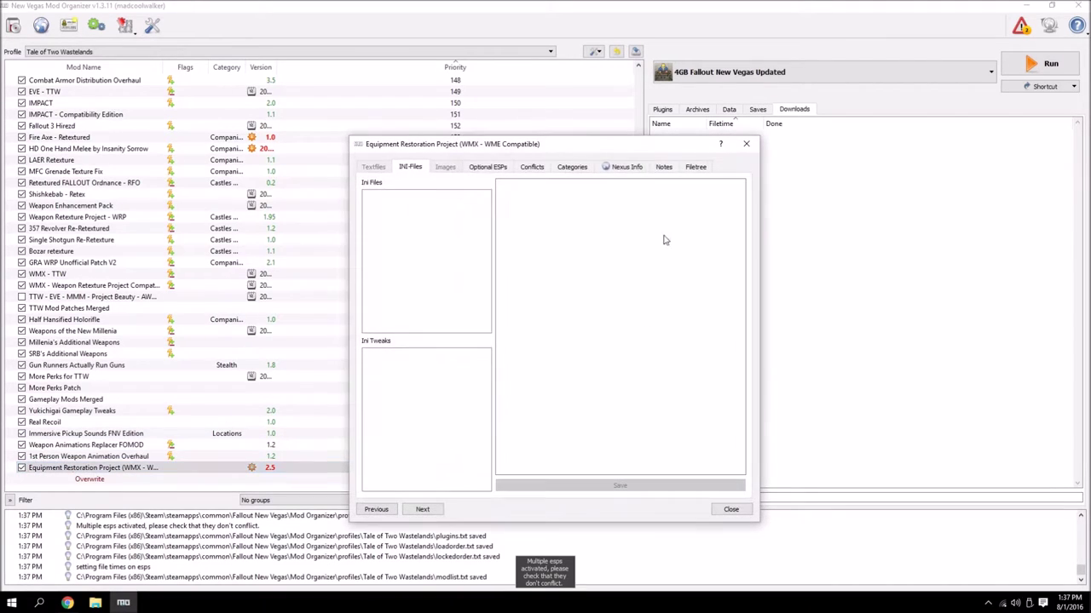
pyautogui.click(498, 167)
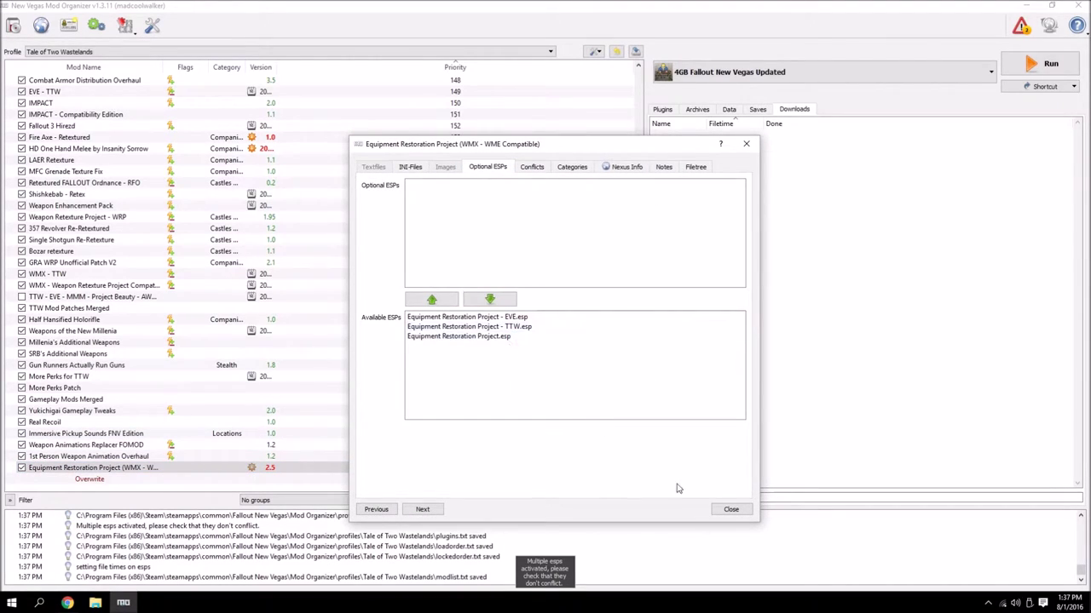
pyautogui.click(733, 509)
# Step: Examine the end of the plugin load order and recheck which ESPs Equipment Restoration Project provides
pyautogui.click(663, 109)
pyautogui.scroll(-20, 852, 350)
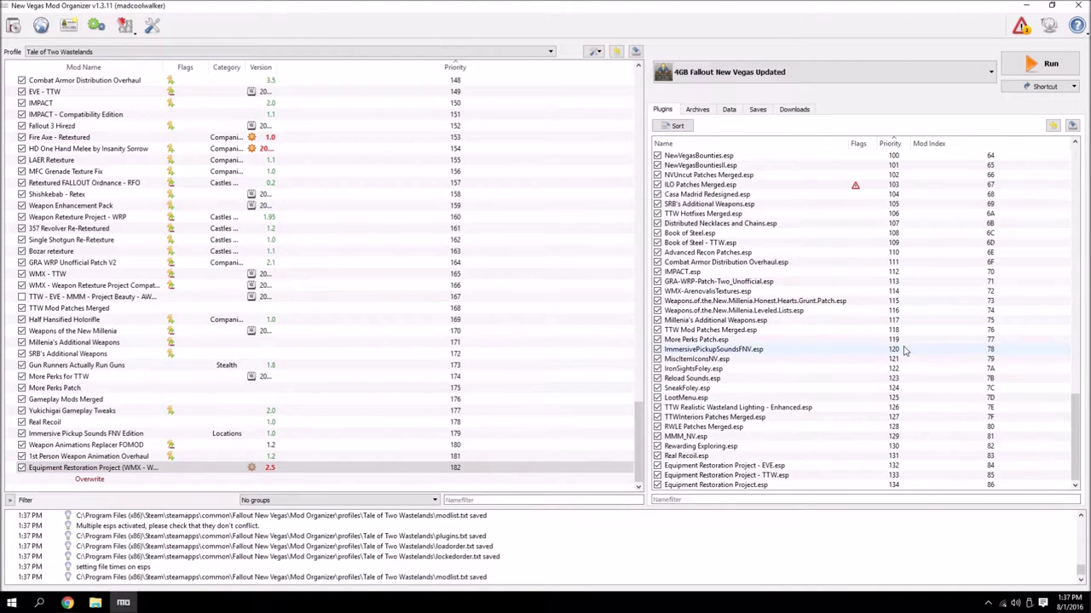
pyautogui.doubleClick(93, 468)
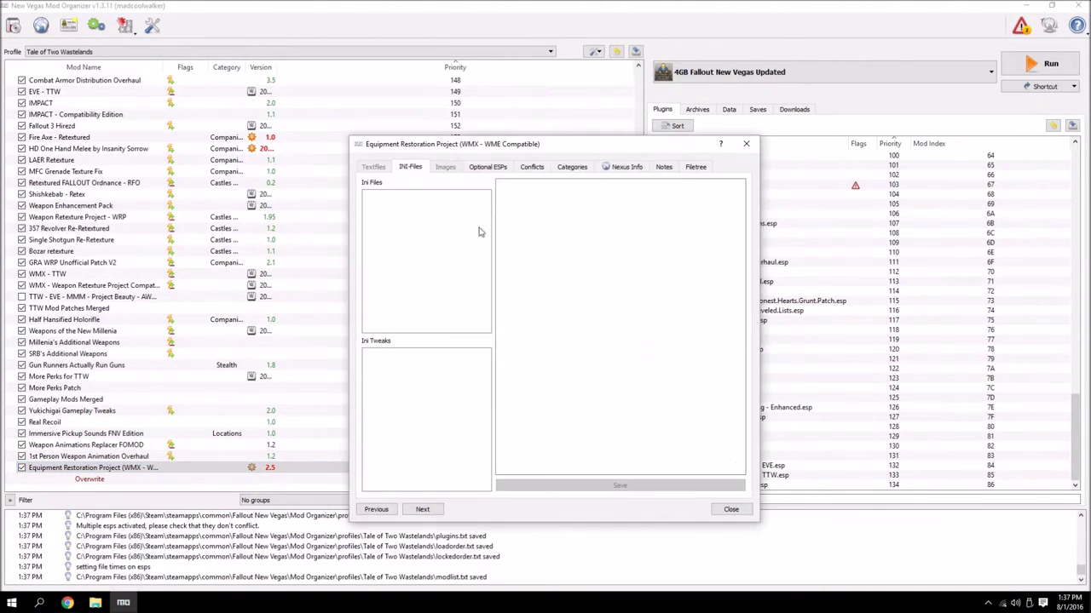
pyautogui.click(493, 167)
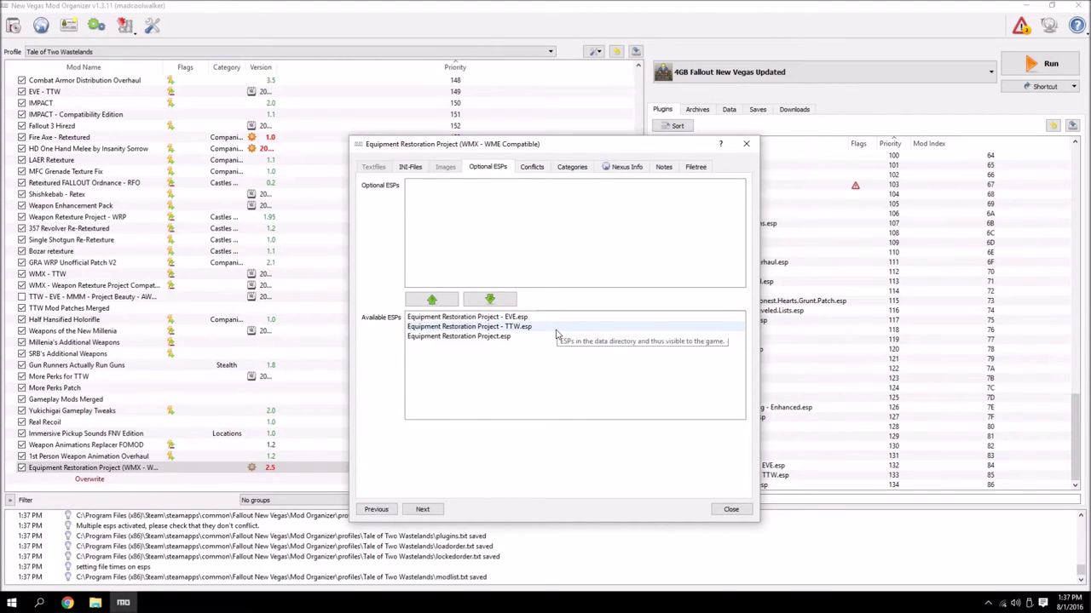
pyautogui.click(731, 509)
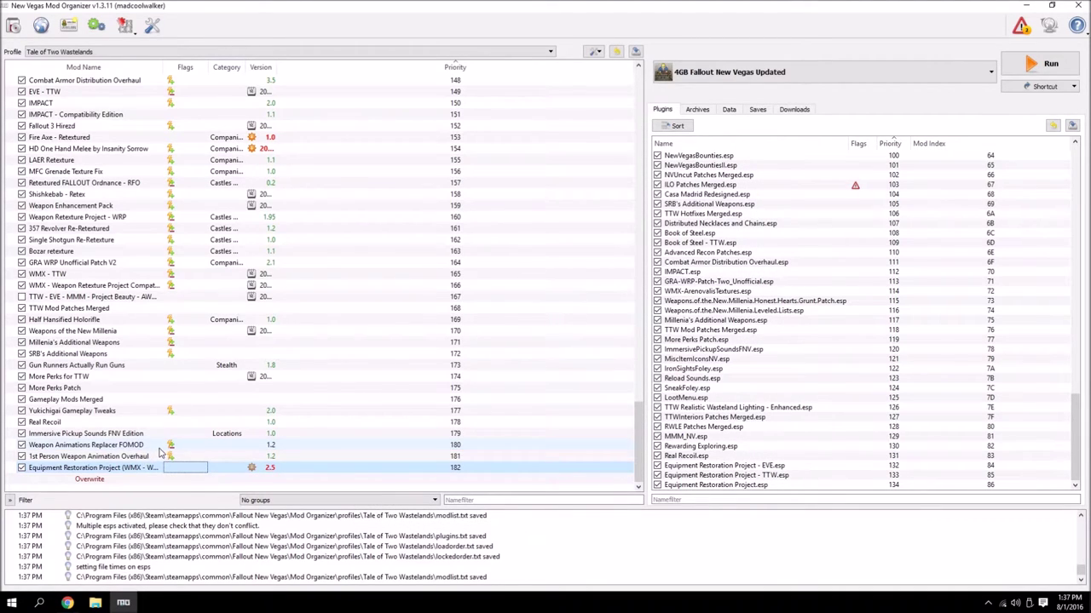
# Step: Examine the file conflicts of Weapon Animations Replacer FOMOD and the available ESPs of 1st Person Weapon Animation Overhaul
pyautogui.doubleClick(158, 448)
pyautogui.click(528, 166)
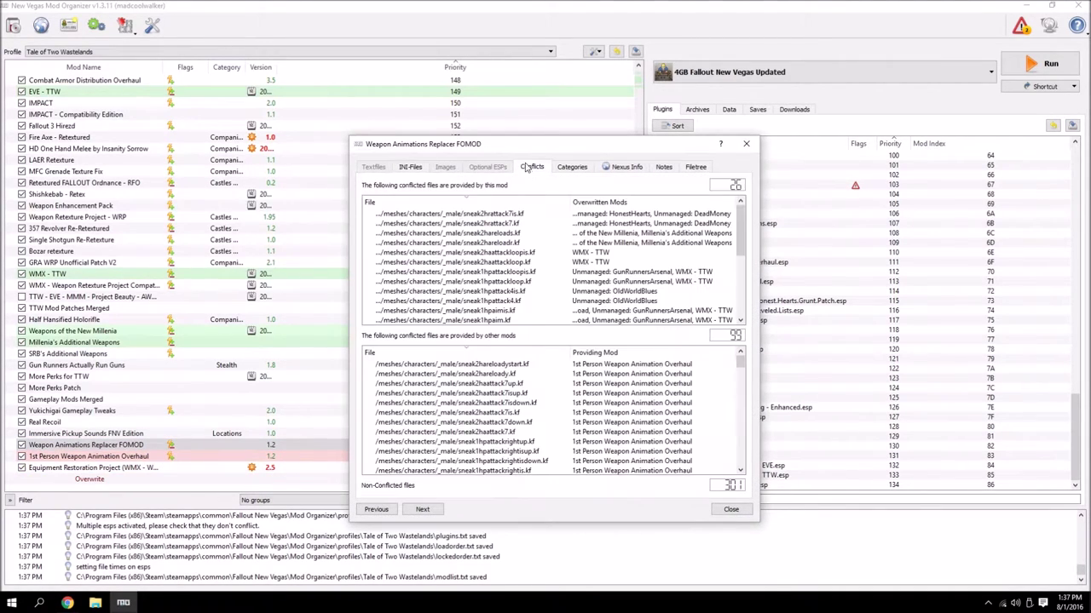
pyautogui.click(743, 145)
pyautogui.doubleClick(89, 456)
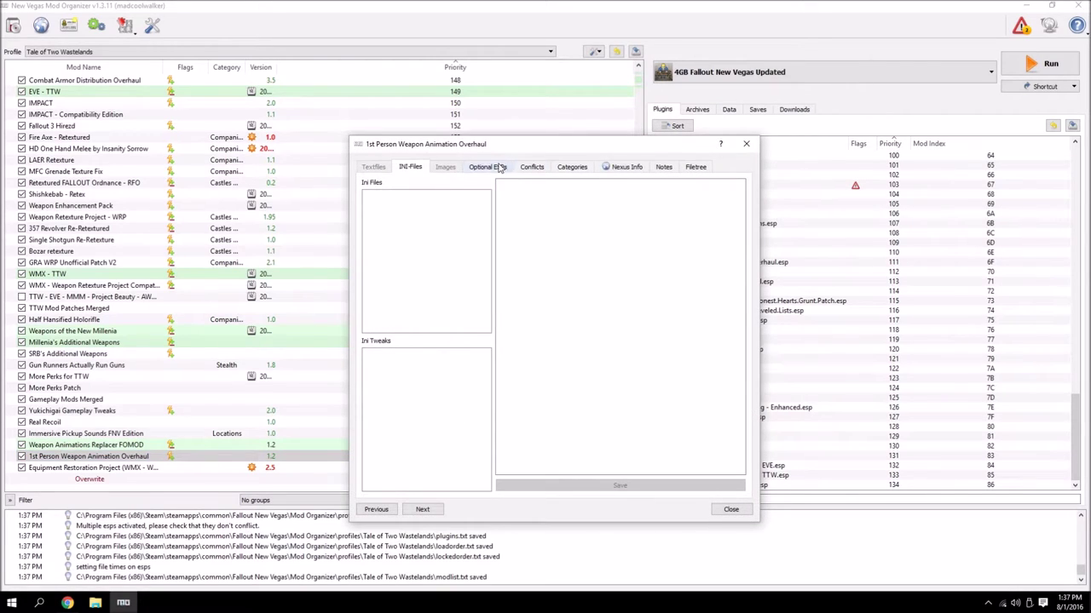
pyautogui.click(500, 167)
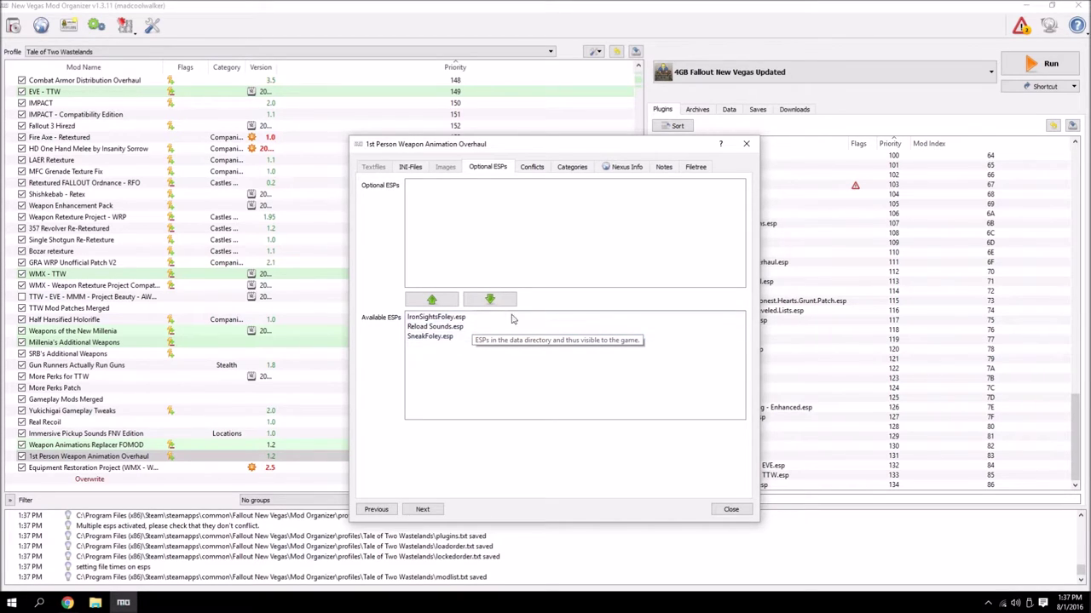
pyautogui.click(727, 510)
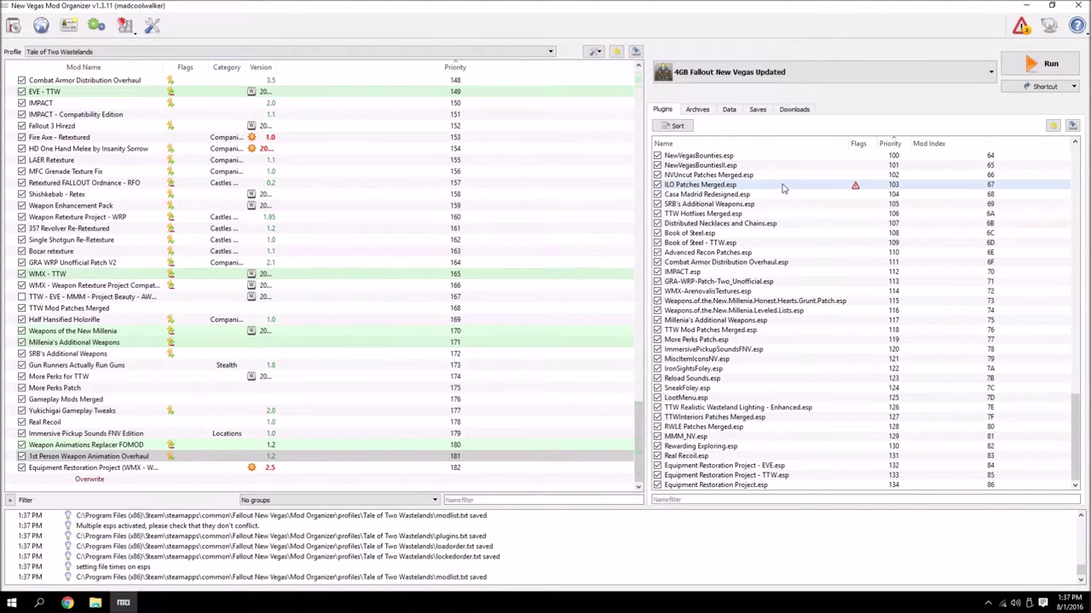
pyautogui.moveTo(783, 188)
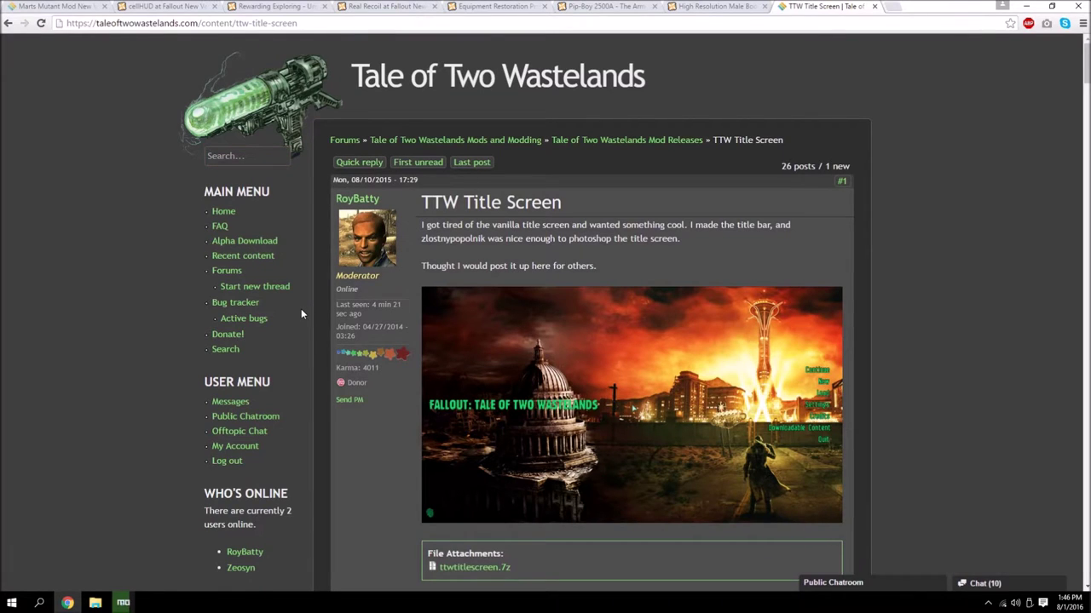
# Step: In Chrome, download the ttwtitlescreen.7z attachment from the TTW Title Screen forum post and view the download's progress
pyautogui.scroll(-1, 482, 395)
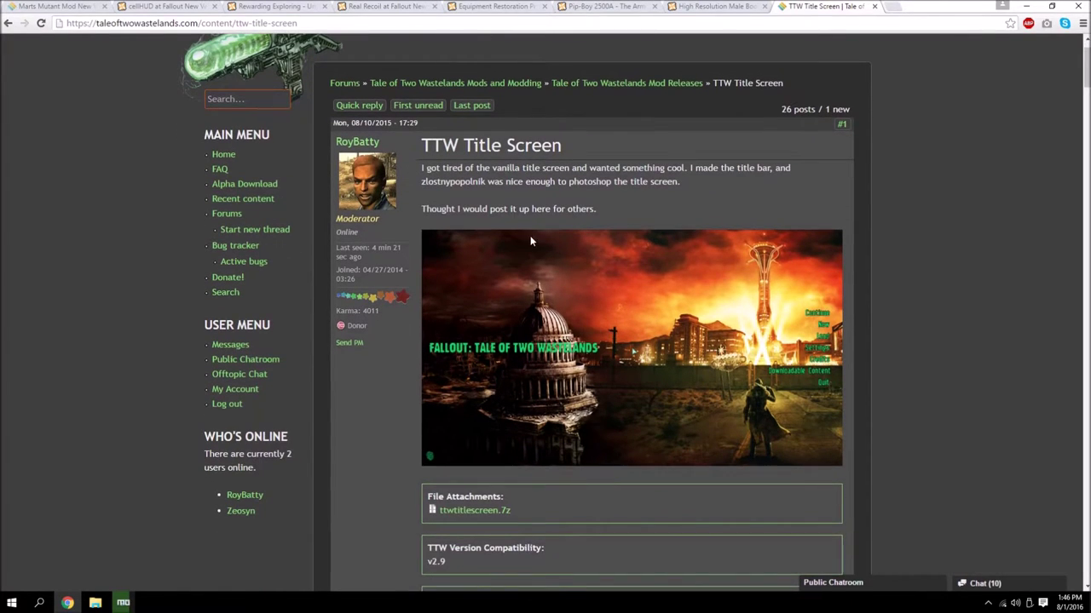
pyautogui.scroll(-3, 553, 241)
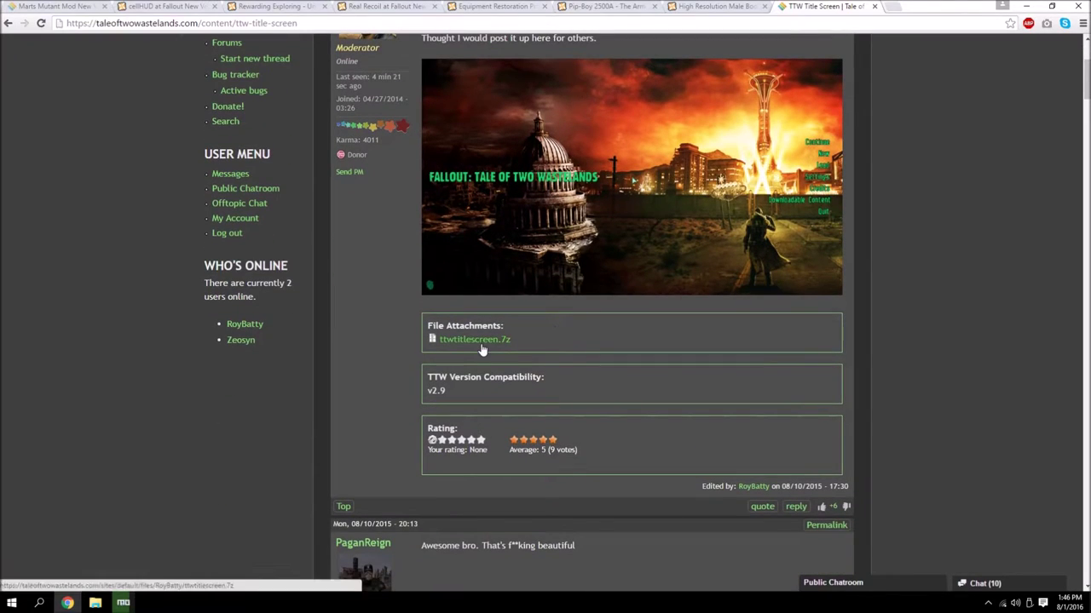
pyautogui.scroll(2, 482, 349)
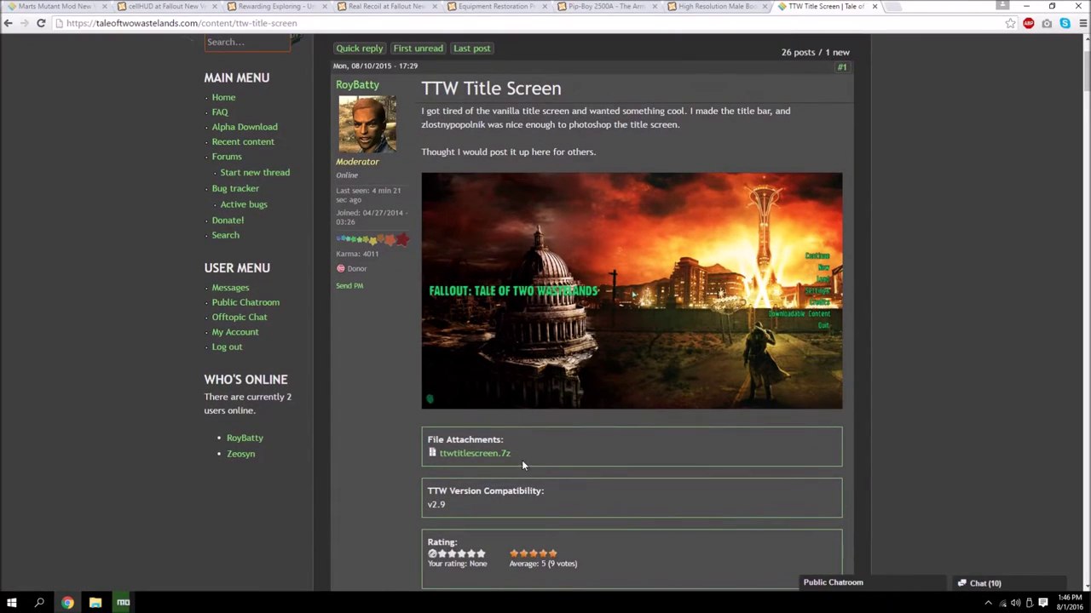
pyautogui.click(496, 457)
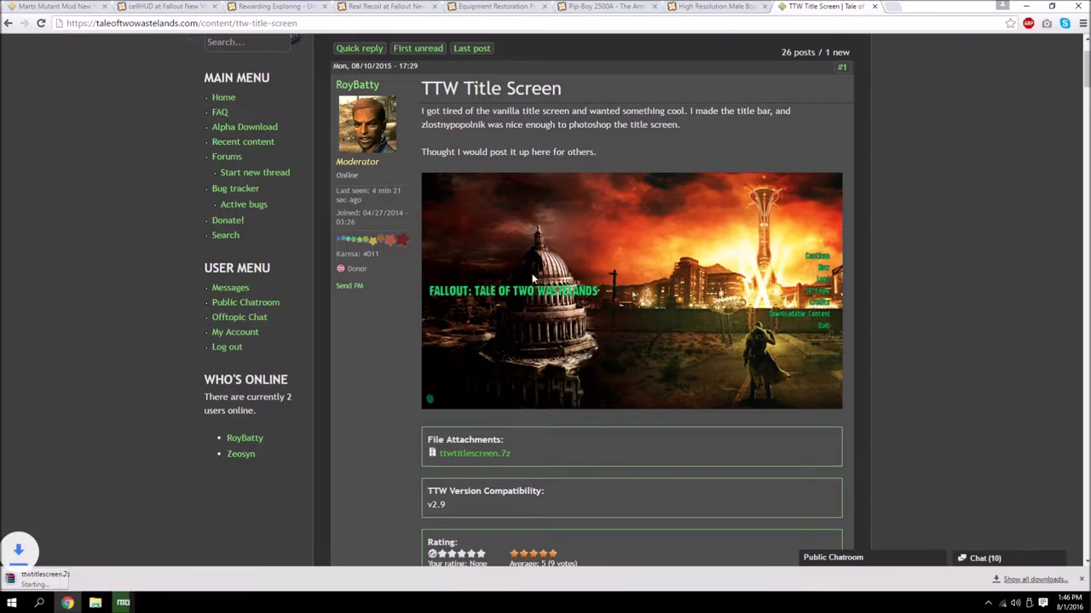
pyautogui.click(1033, 580)
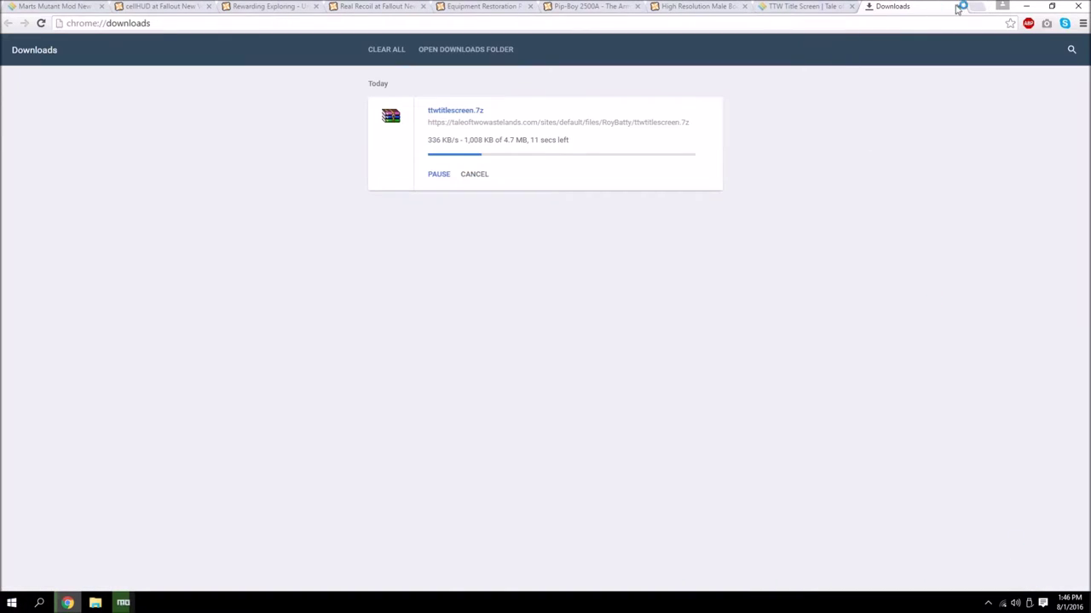
# Step: In File Explorer, move ttwtitlescreen.7z from the Downloads folder to the desktop once its download is complete
pyautogui.click(1029, 6)
pyautogui.click(96, 603)
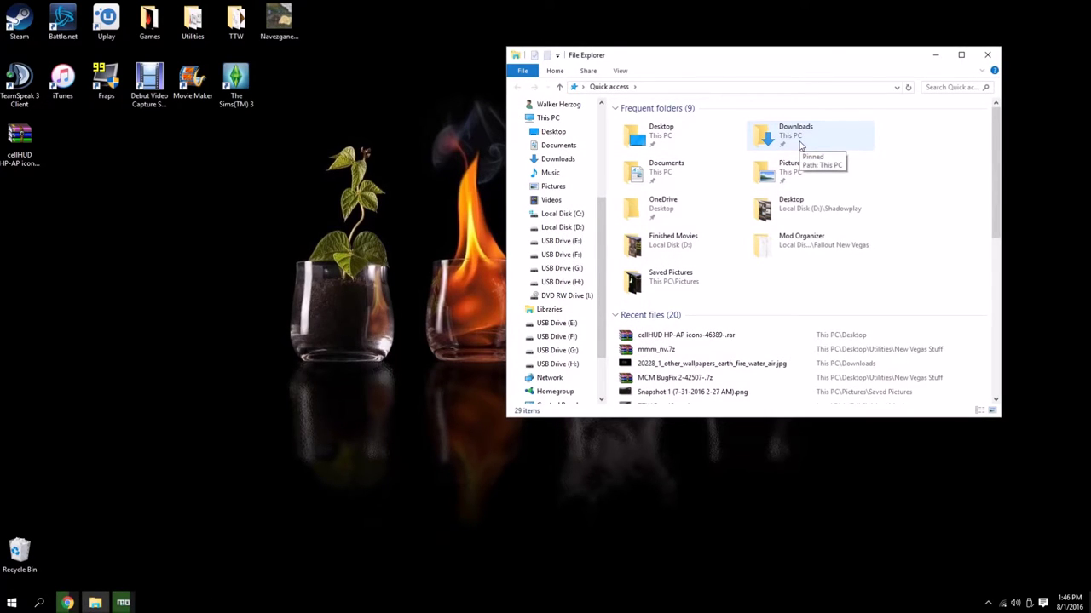
pyautogui.click(67, 603)
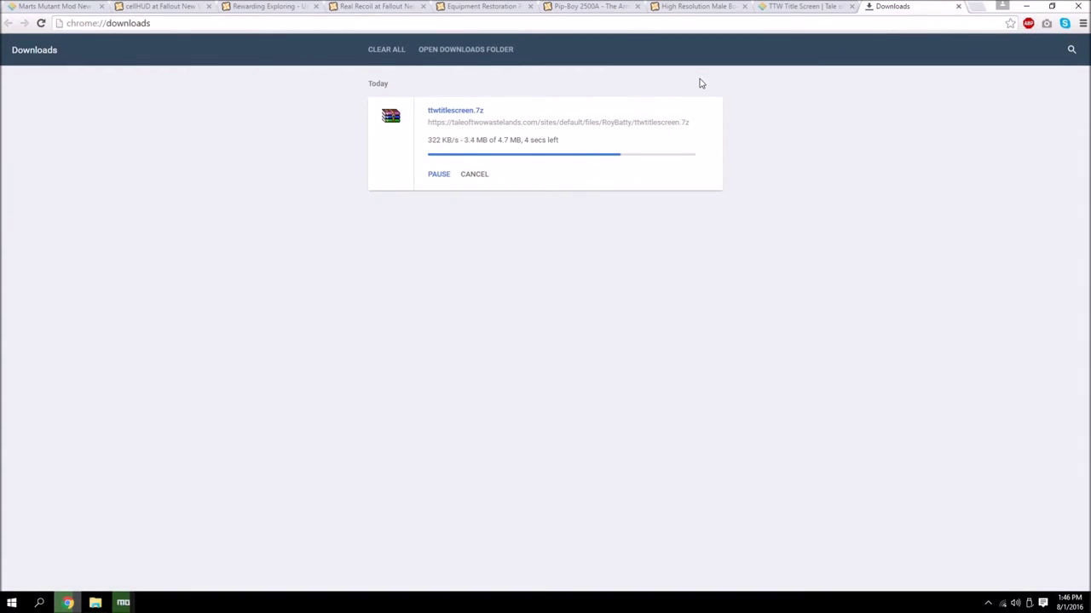
pyautogui.click(1029, 9)
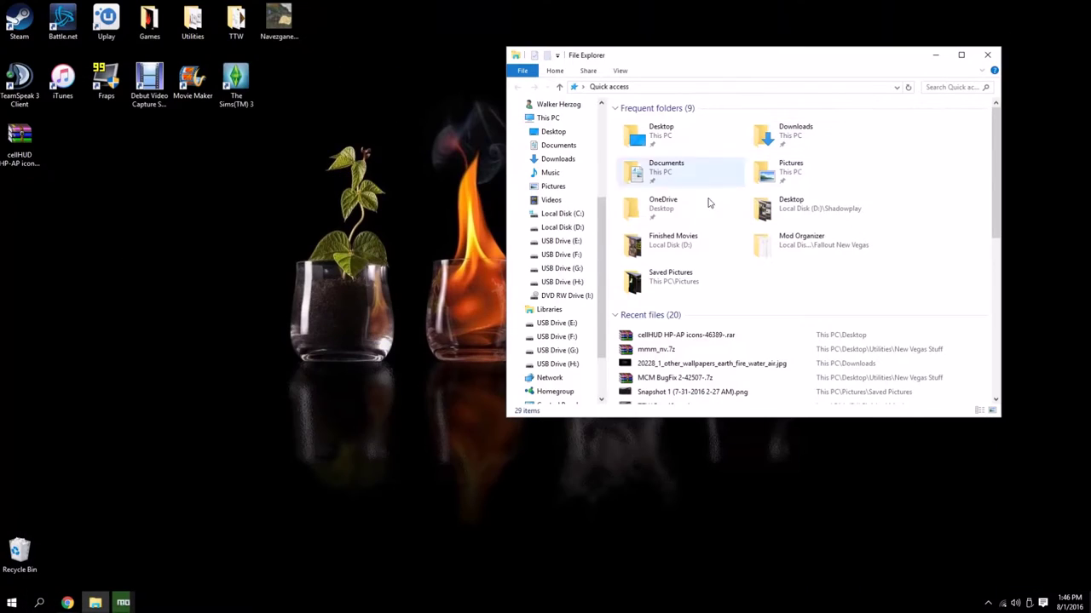
pyautogui.doubleClick(792, 140)
pyautogui.moveTo(654, 169); pyautogui.dragTo(322, 143)
pyautogui.click(988, 58)
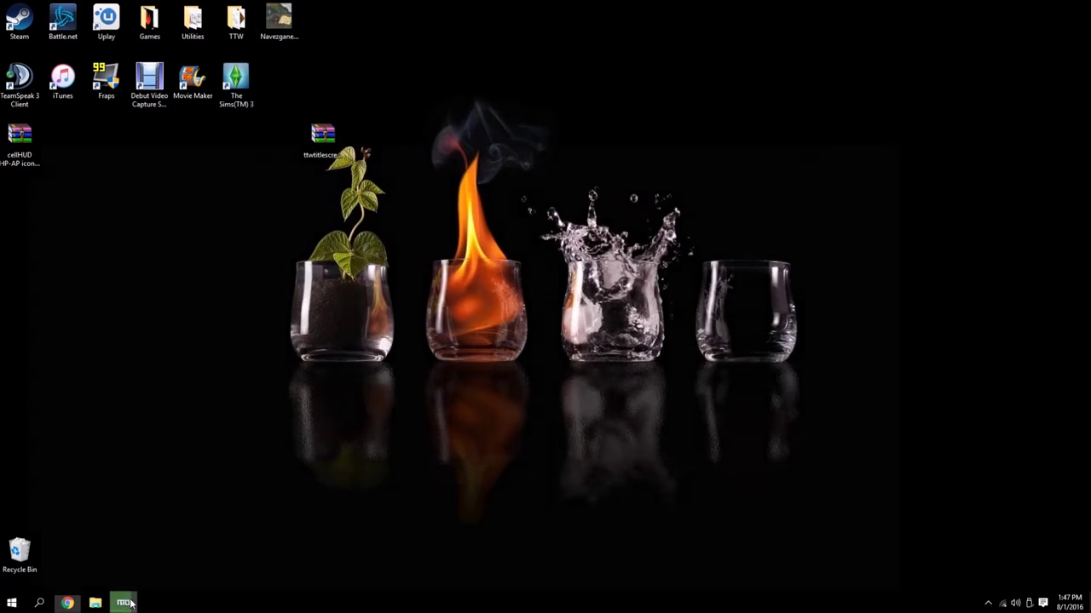
# Step: In Mod Organizer, manually install ttwtitlescreen.7z from the desktop under the name TTW - Title Screen
pyautogui.click(125, 603)
pyautogui.click(12, 26)
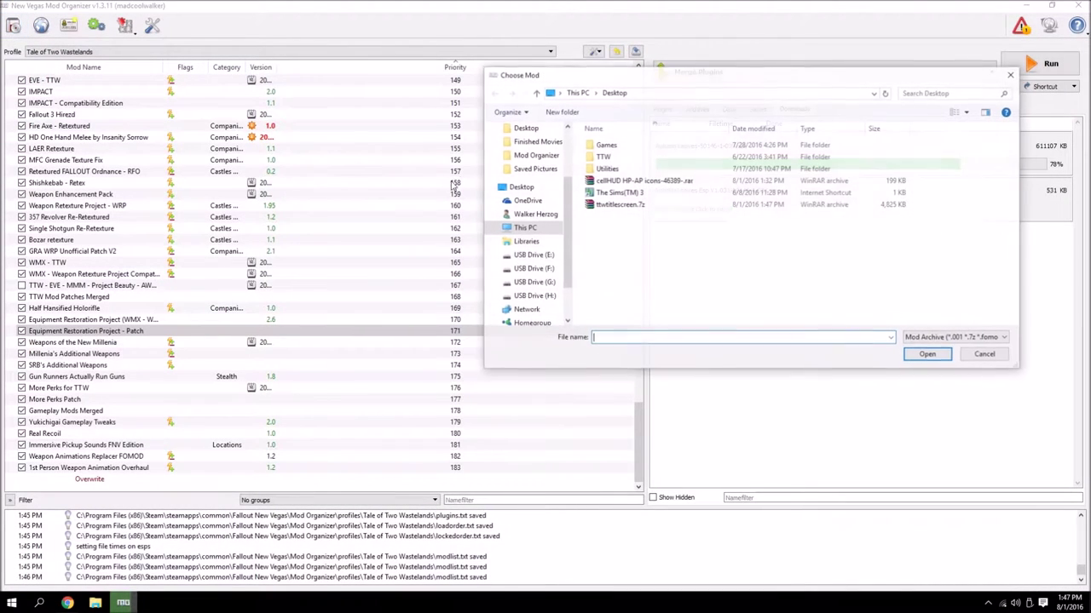
pyautogui.doubleClick(652, 207)
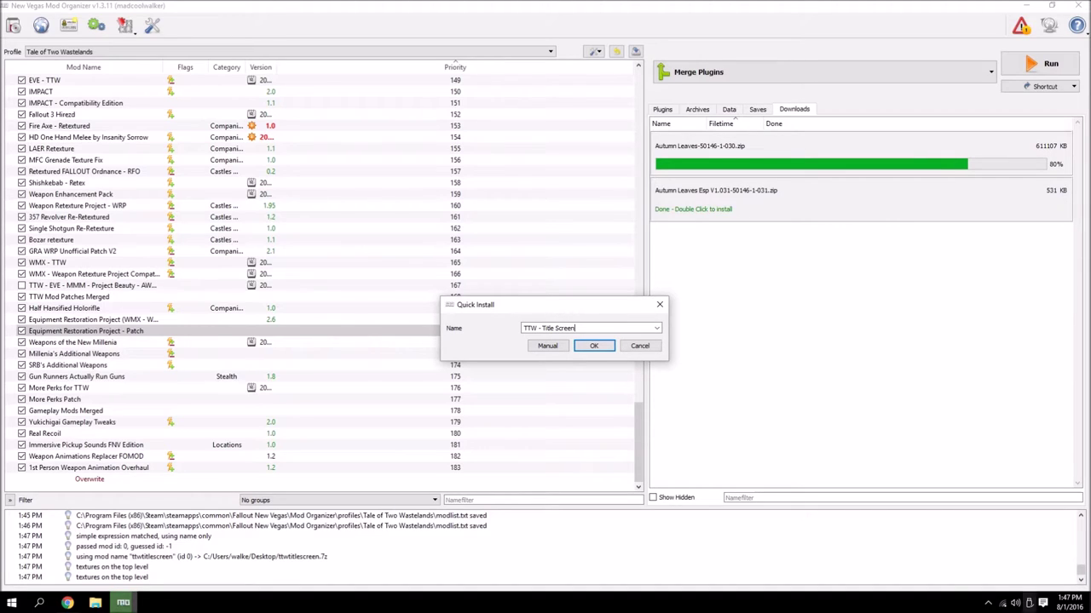
pyautogui.click(546, 346)
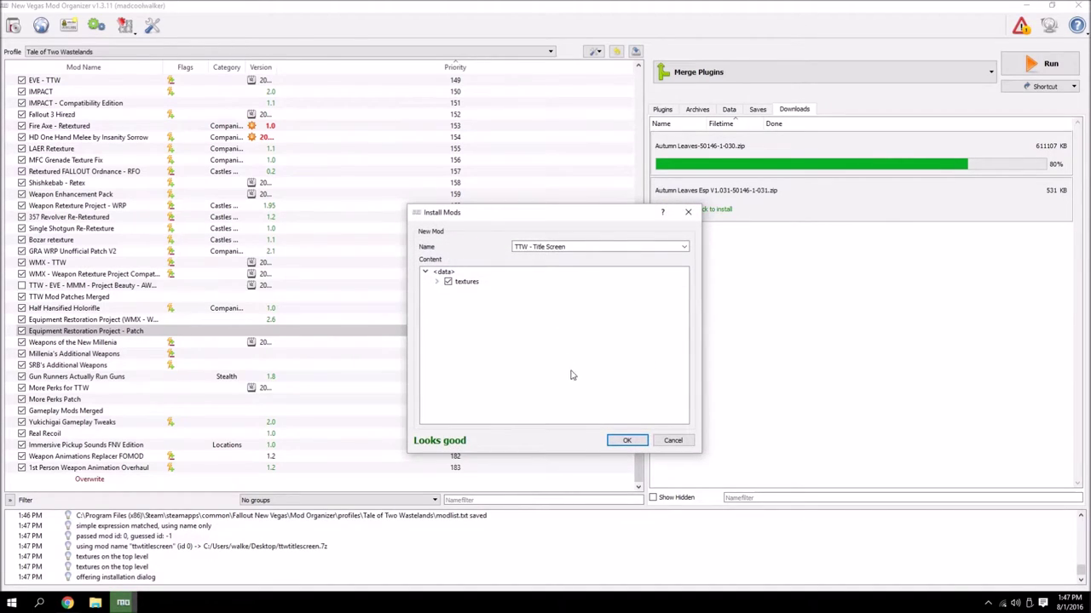
pyautogui.click(625, 440)
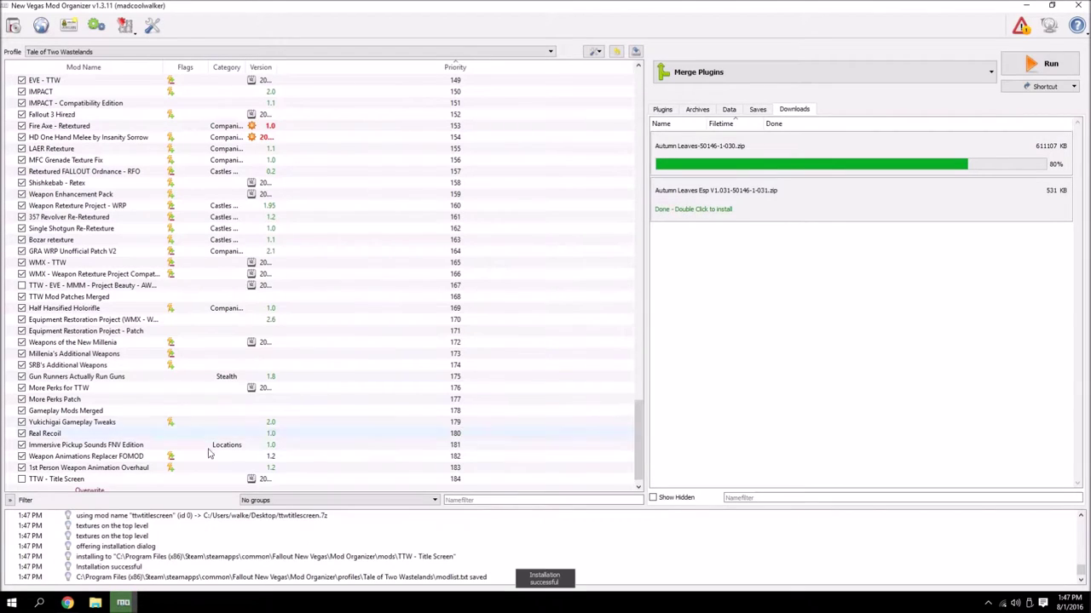
# Step: Move TTW - Title Screen directly below Hectrol ED-E Deluxe HR Retex EVOLUTION and enable it, reviewing its file conflicts
pyautogui.moveTo(66, 469); pyautogui.dragTo(94, 157)
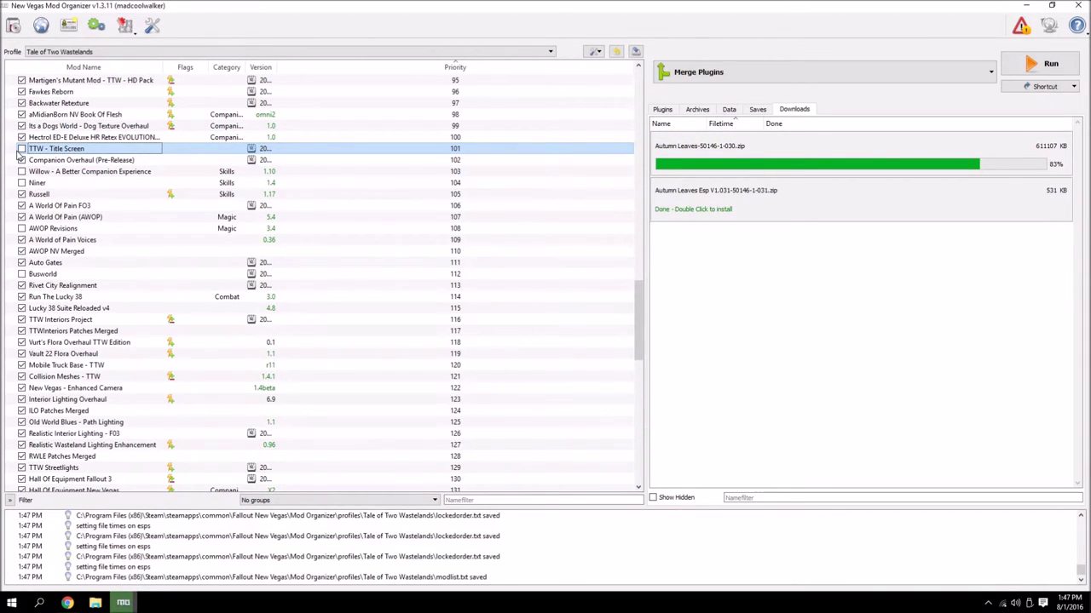
pyautogui.doubleClick(147, 151)
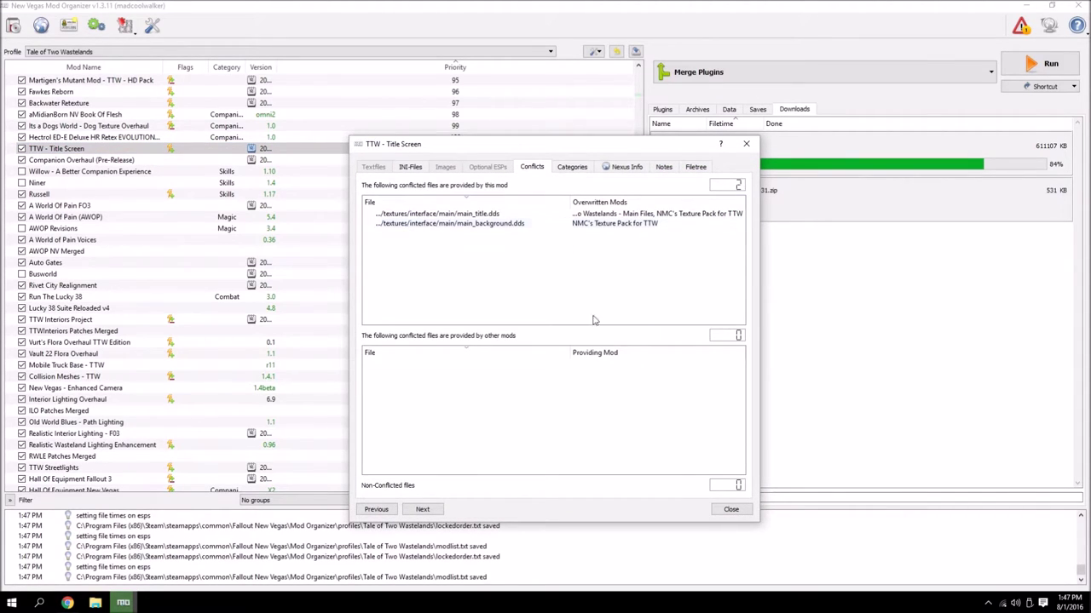
pyautogui.click(733, 510)
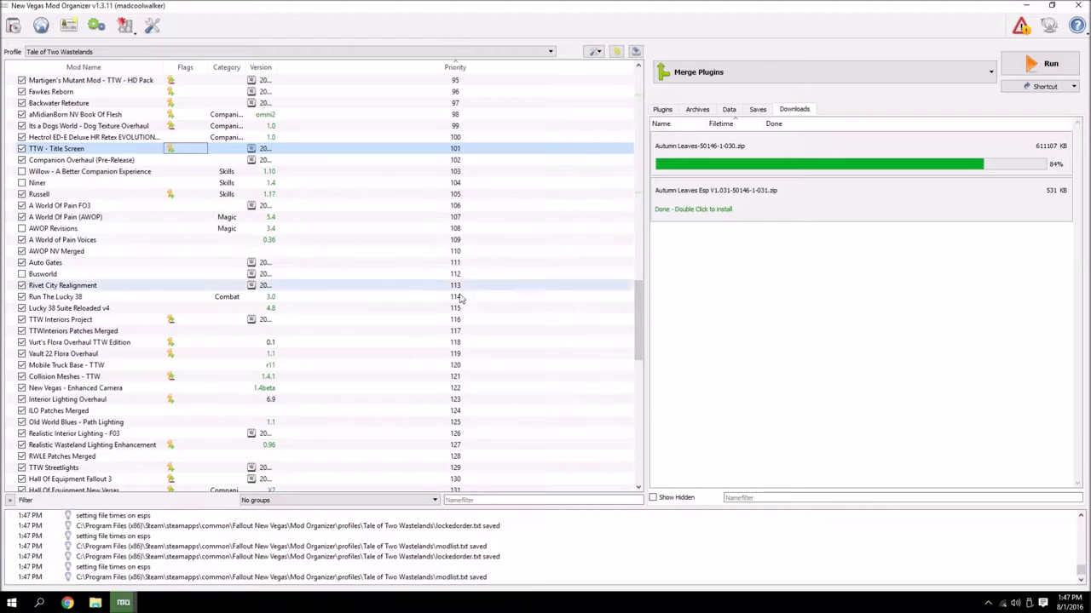
pyautogui.scroll(-10, 442, 332)
pyautogui.scroll(-8, 442, 332)
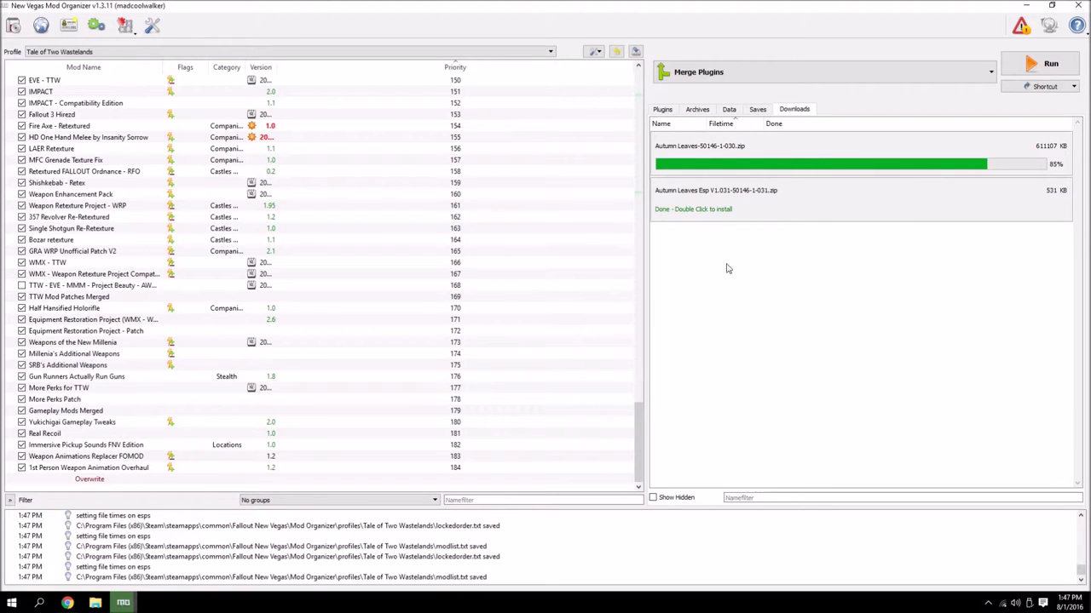
pyautogui.scroll(8, 394, 307)
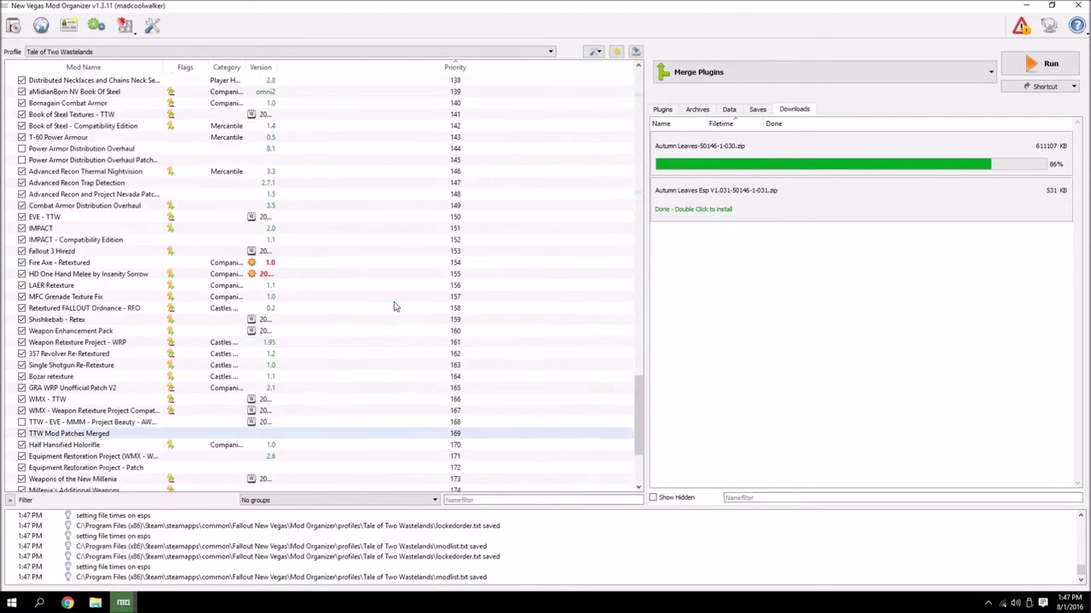
pyautogui.scroll(-8, 396, 307)
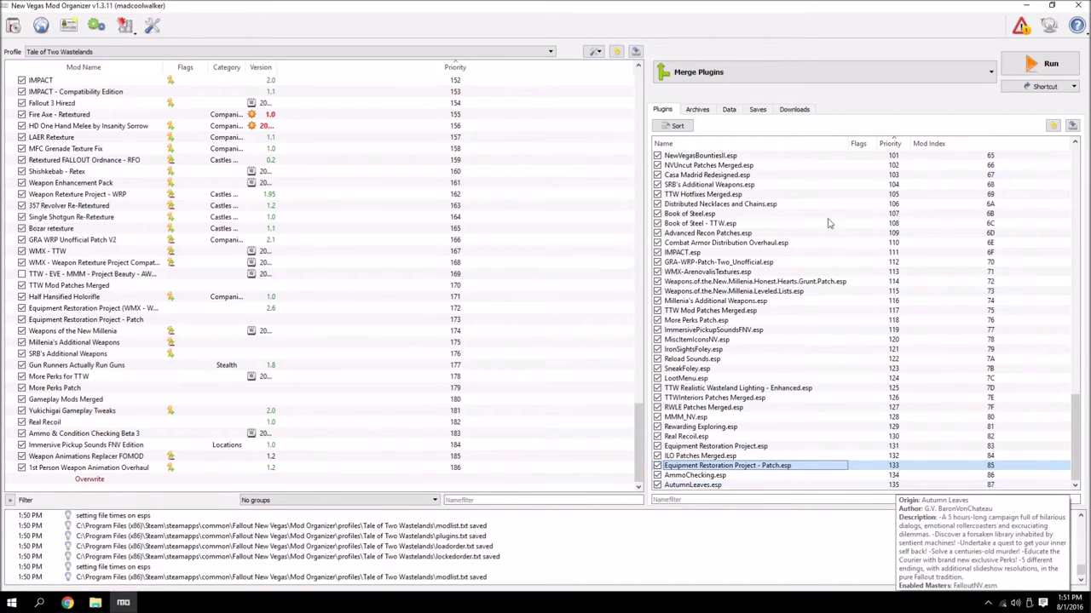
# Step: Run LOOT on the plugins, apply its sorted load order, close it and review the updated plugin order
pyautogui.moveTo(842, 281)
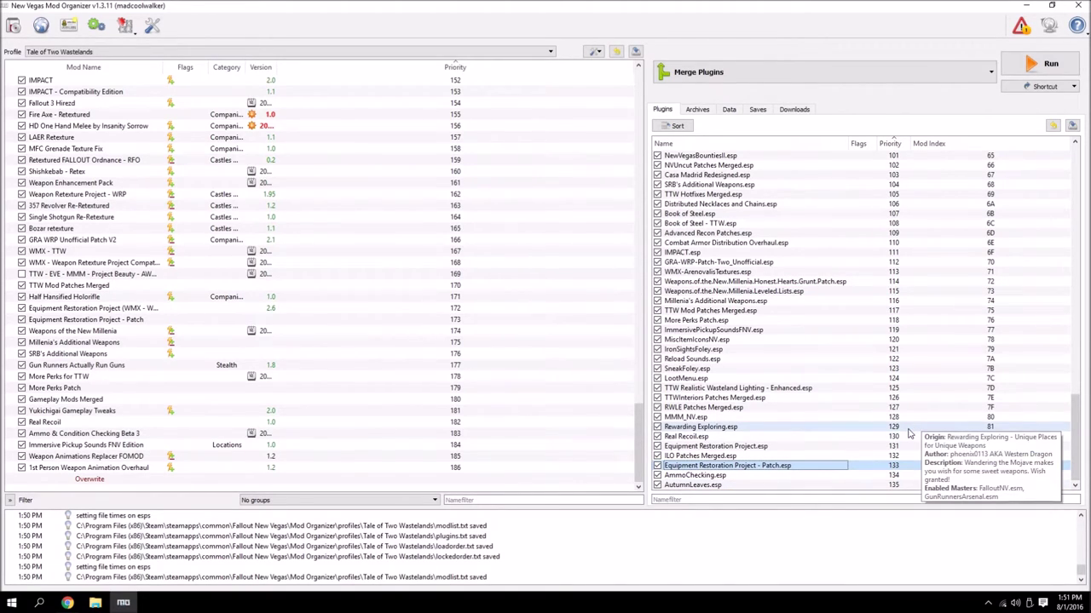
pyautogui.click(714, 73)
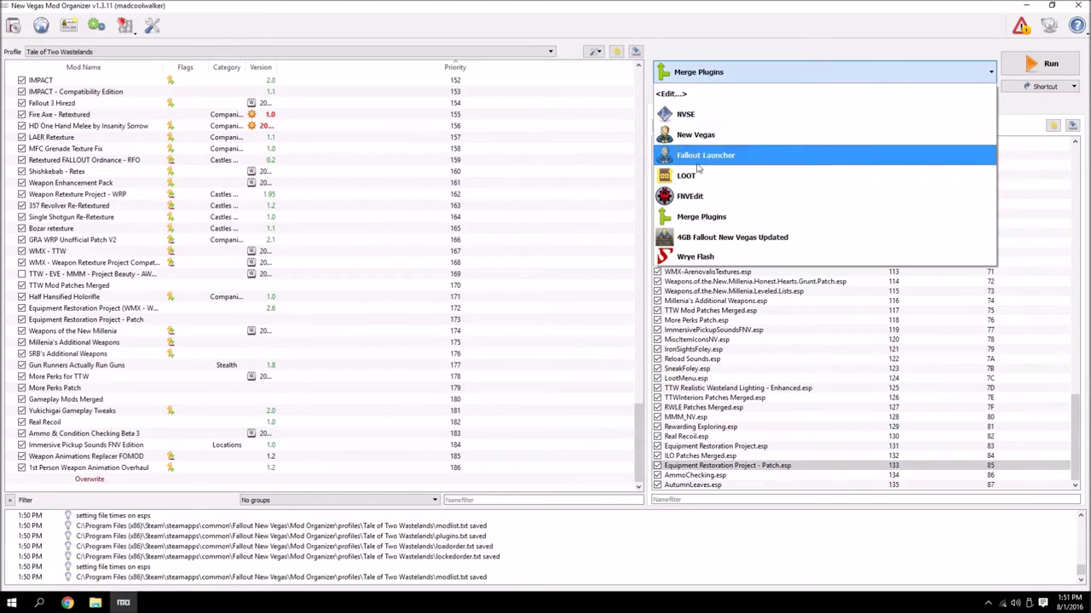
pyautogui.click(686, 176)
pyautogui.click(1050, 64)
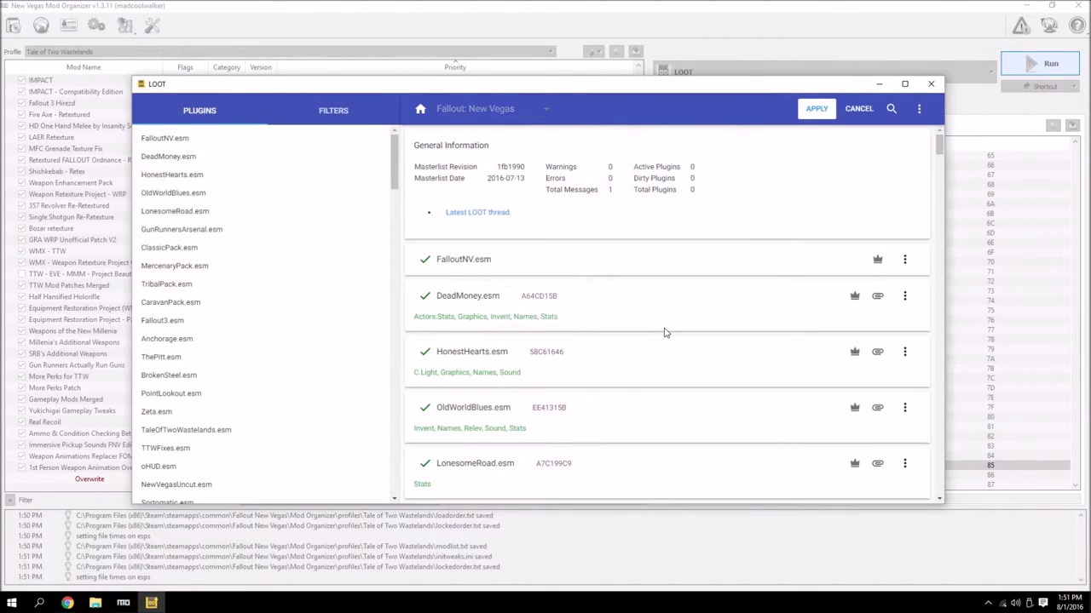
pyautogui.click(801, 108)
pyautogui.click(930, 84)
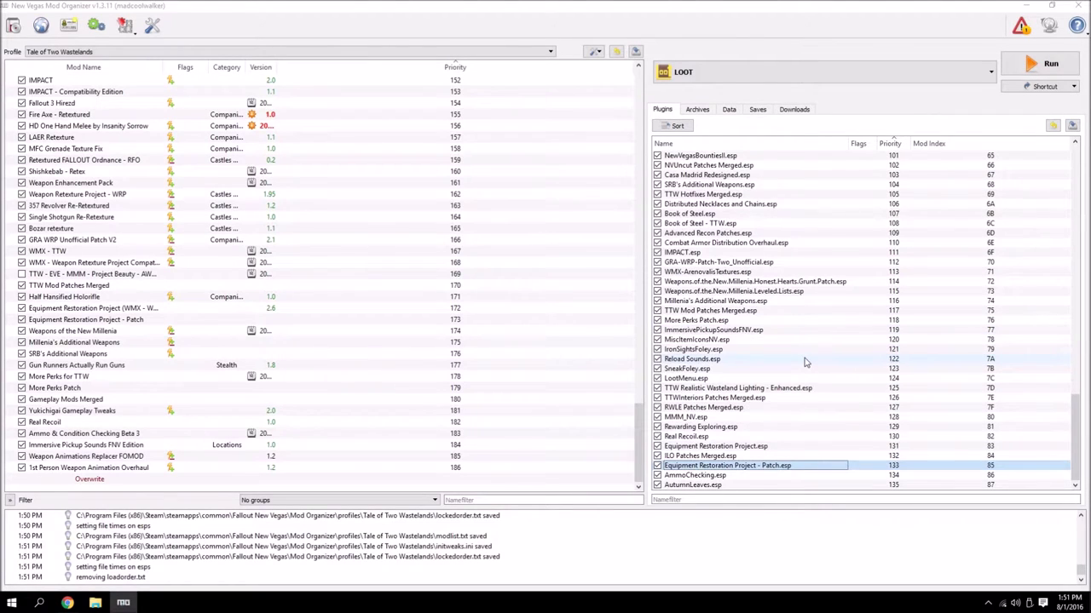
pyautogui.scroll(20, 714, 361)
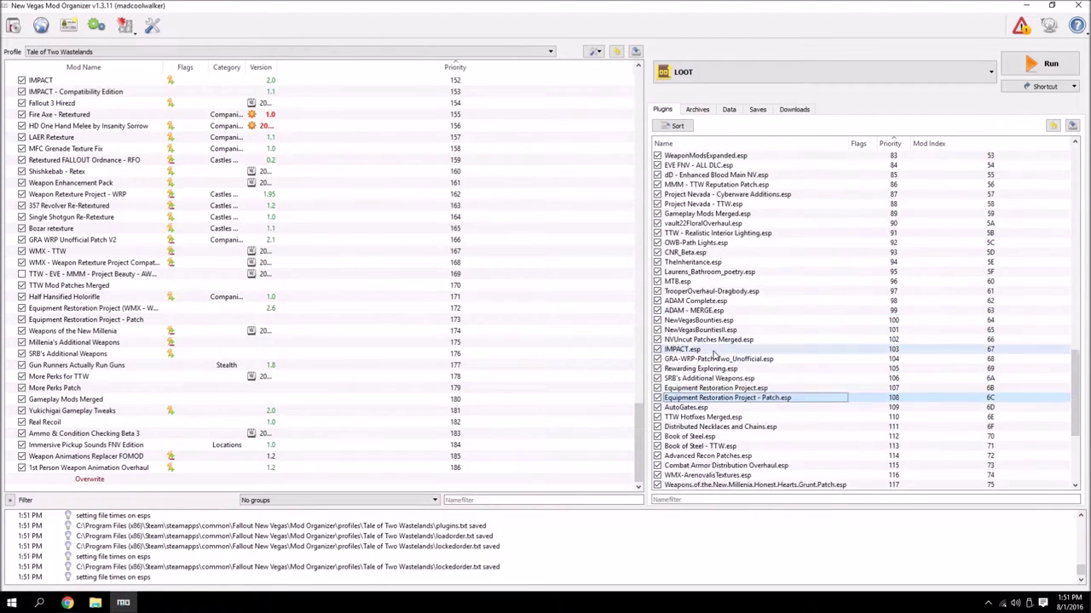
pyautogui.scroll(14, 714, 356)
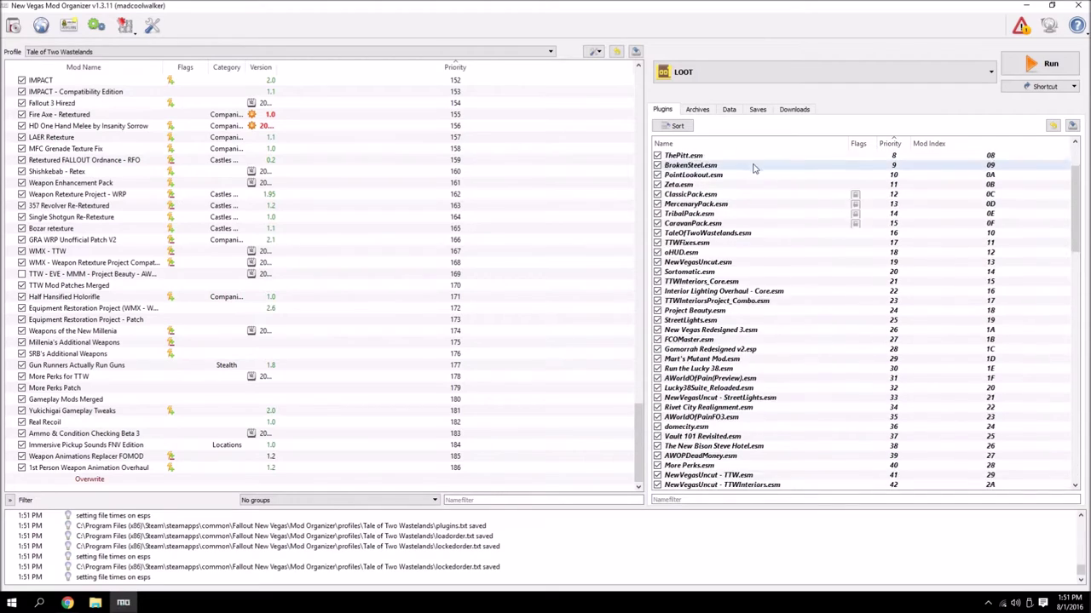
pyautogui.scroll(-10, 792, 222)
pyautogui.scroll(-20, 808, 341)
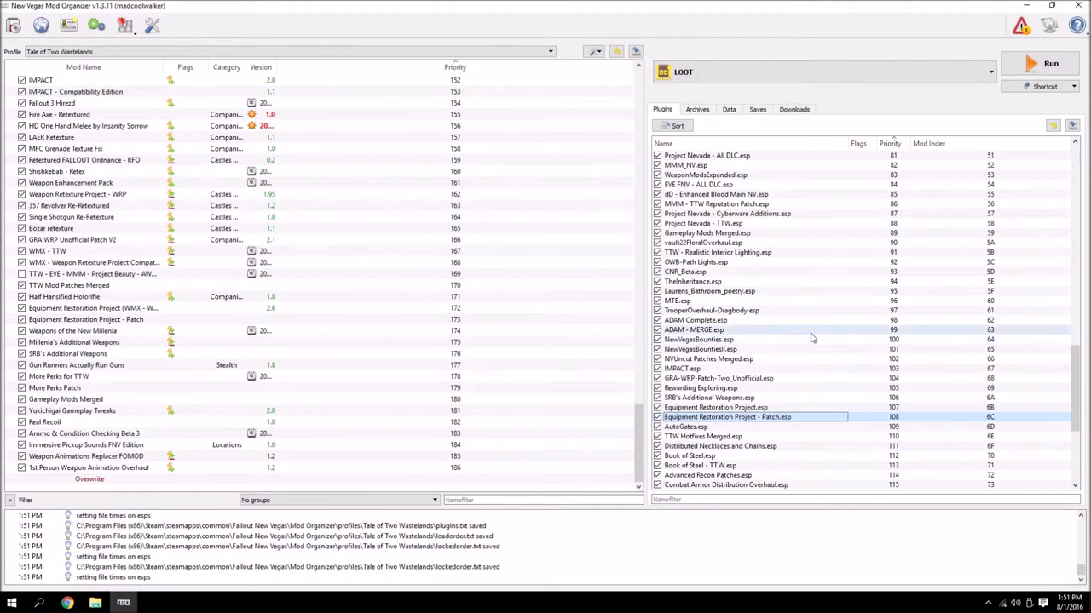
# Step: Launch FNVEdit through Mod Organizer and load all the active masters and plugins
pyautogui.click(716, 75)
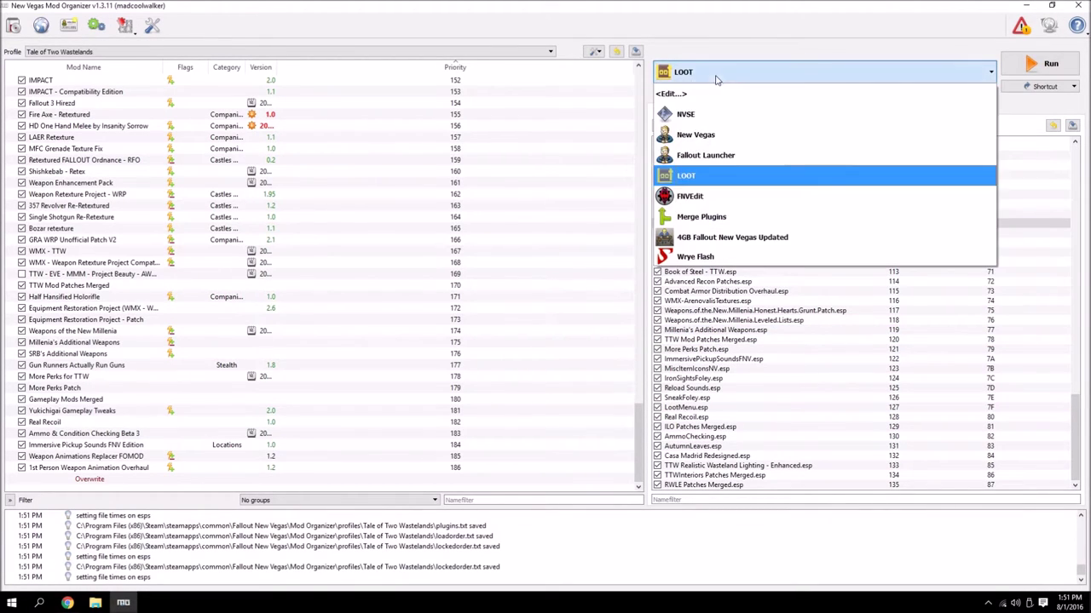
pyautogui.click(723, 204)
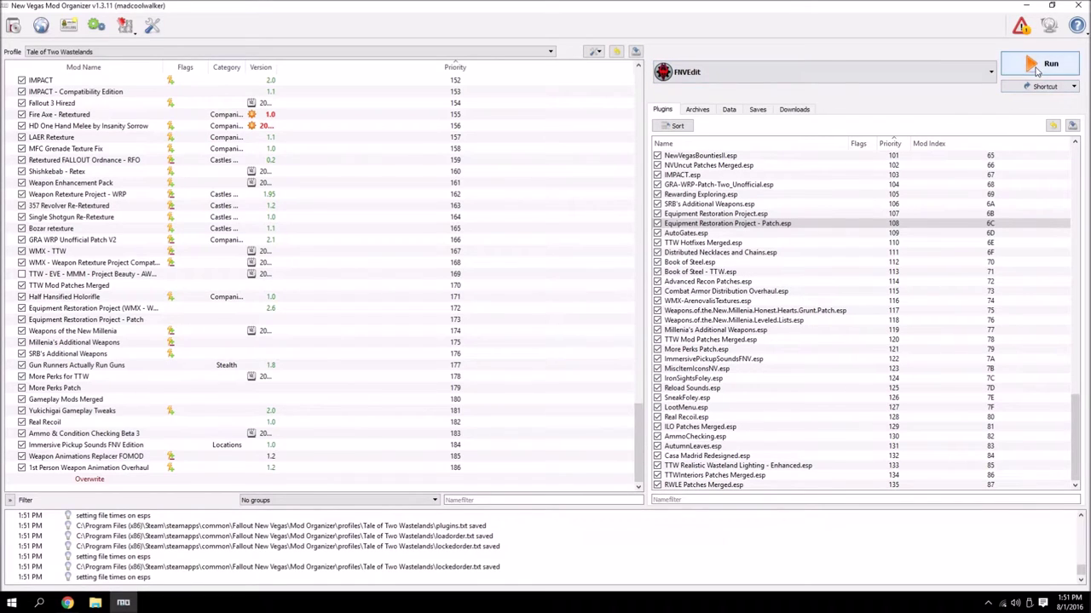
pyautogui.click(1039, 68)
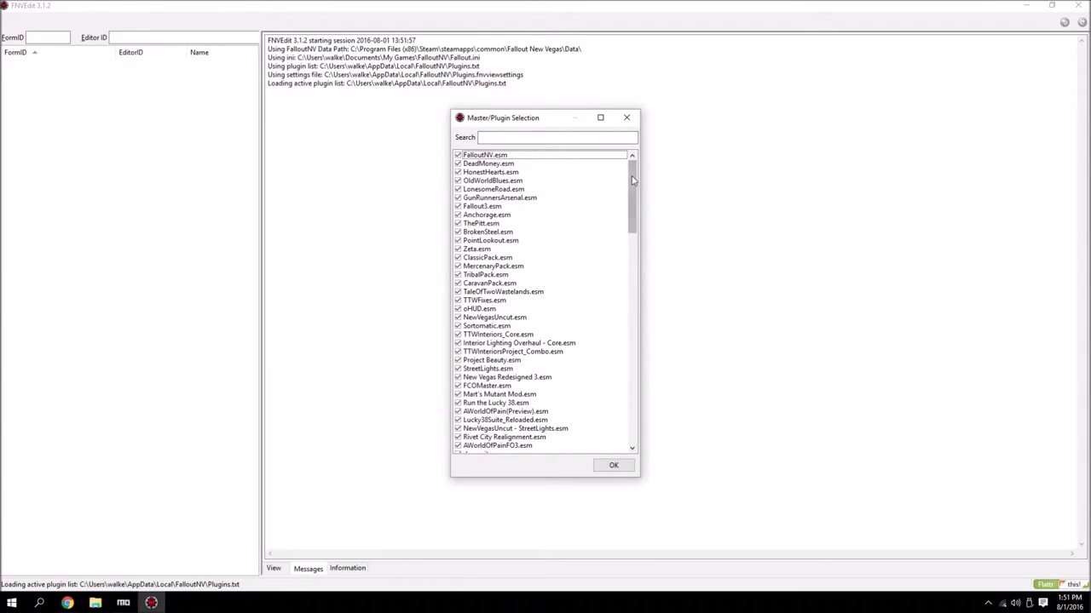
pyautogui.moveTo(633, 180); pyautogui.dragTo(654, 402)
pyautogui.click(614, 465)
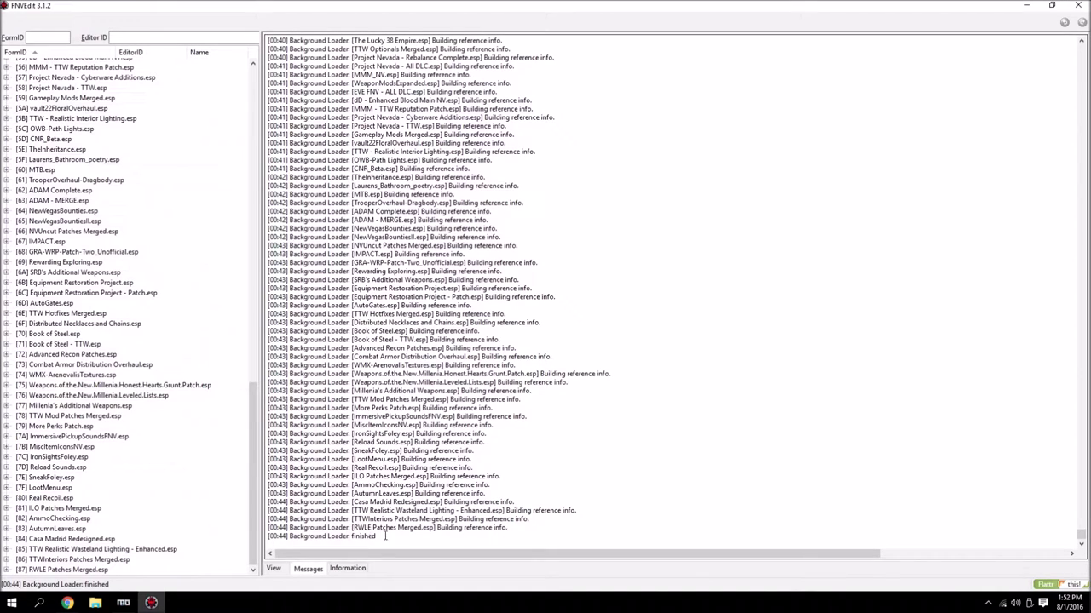
# Step: Create a merged patch from the loaded plugins in FNVEdit, with the filename Merge Patch
pyautogui.scroll(-1, 385, 537)
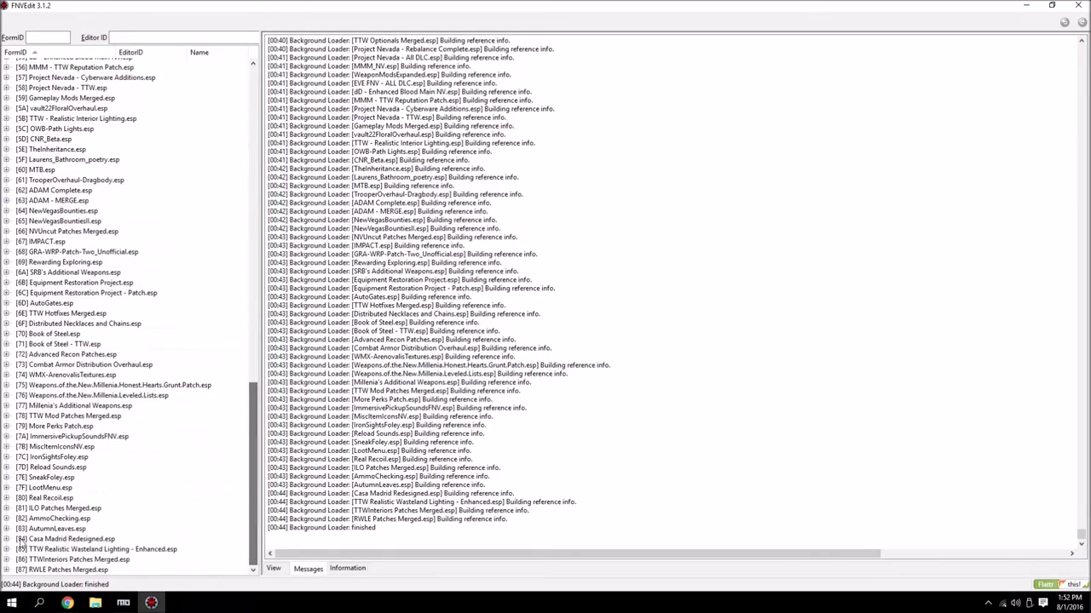
pyautogui.click(51, 570)
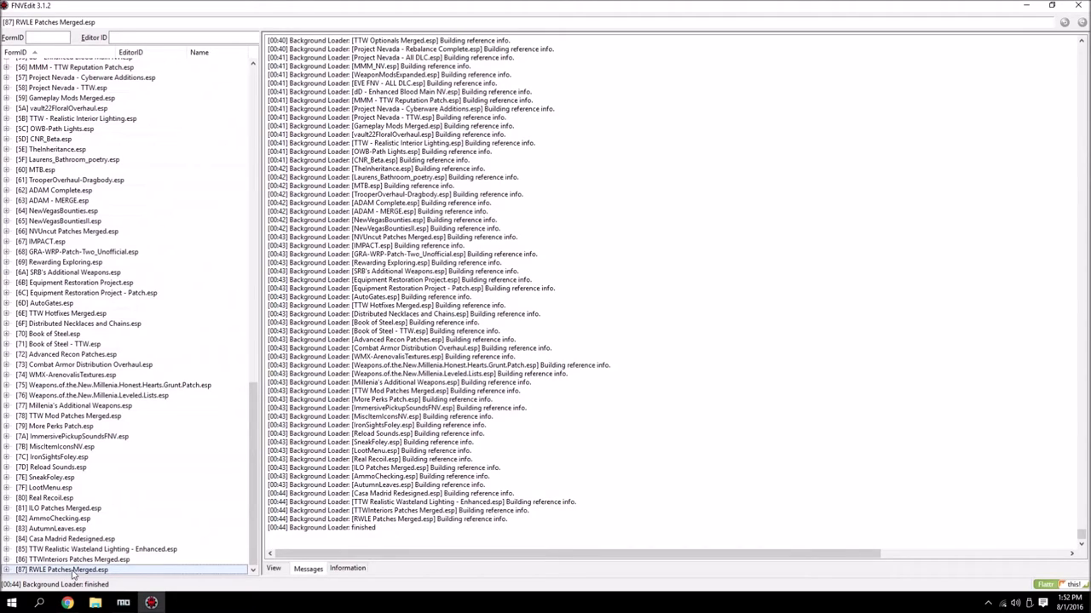
pyautogui.rightClick(73, 572)
pyautogui.moveTo(126, 563)
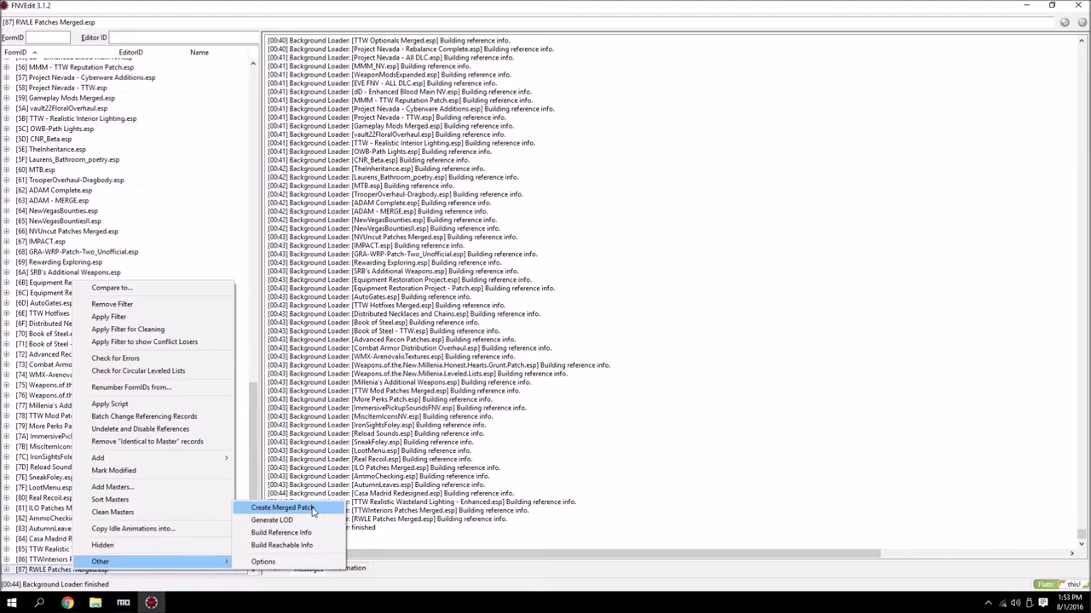
pyautogui.click(283, 508)
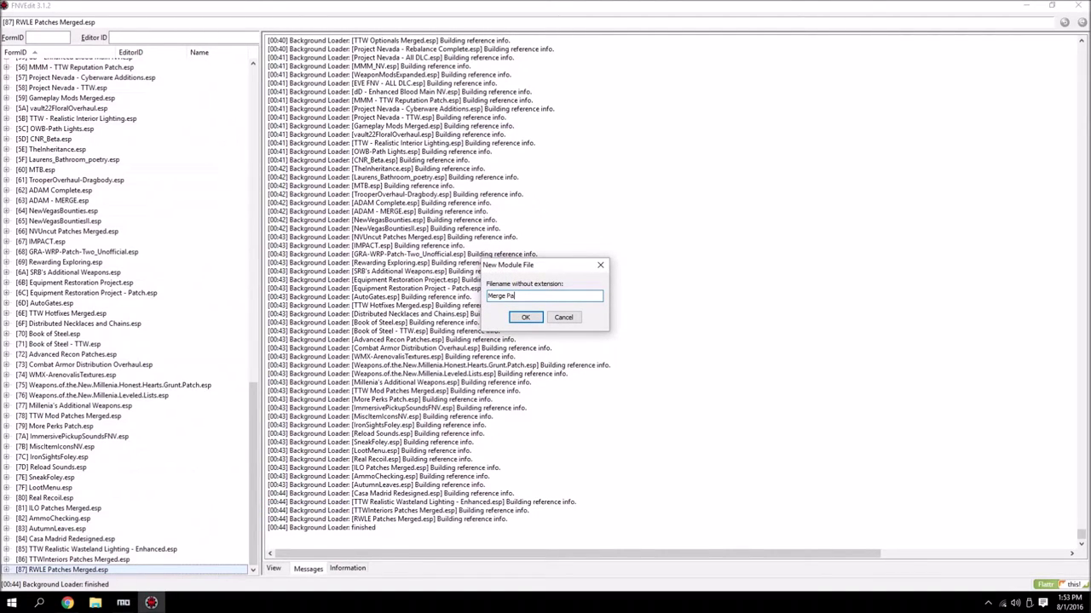
pyautogui.click(526, 317)
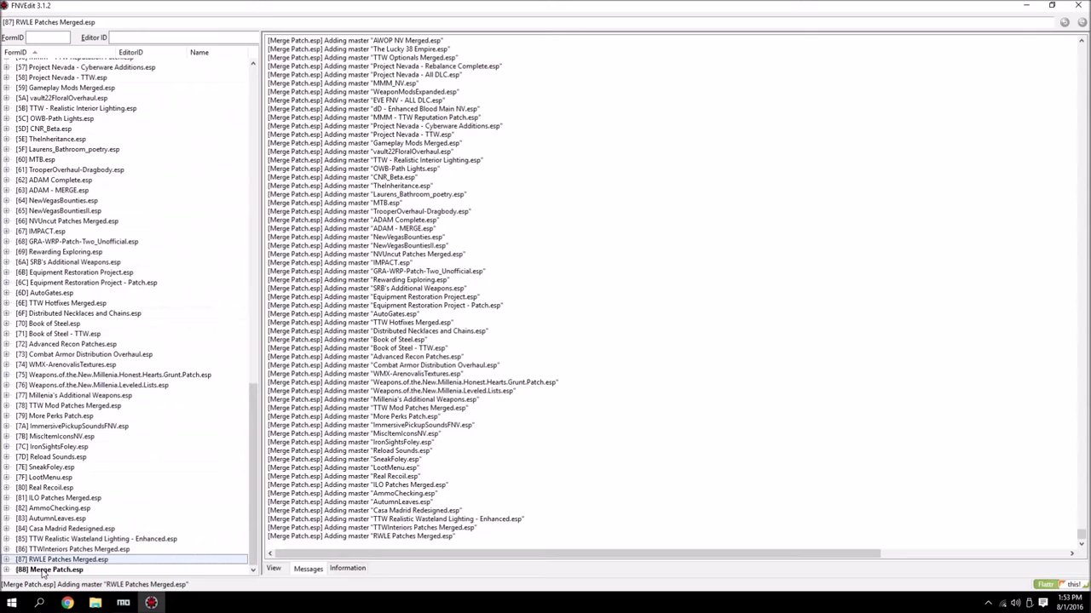
# Step: Inspect the record groups inside Merge Patch.esp, and close FNVEdit, saving the patch with plugin backup enabled
pyautogui.click(43, 574)
pyautogui.doubleClick(16, 576)
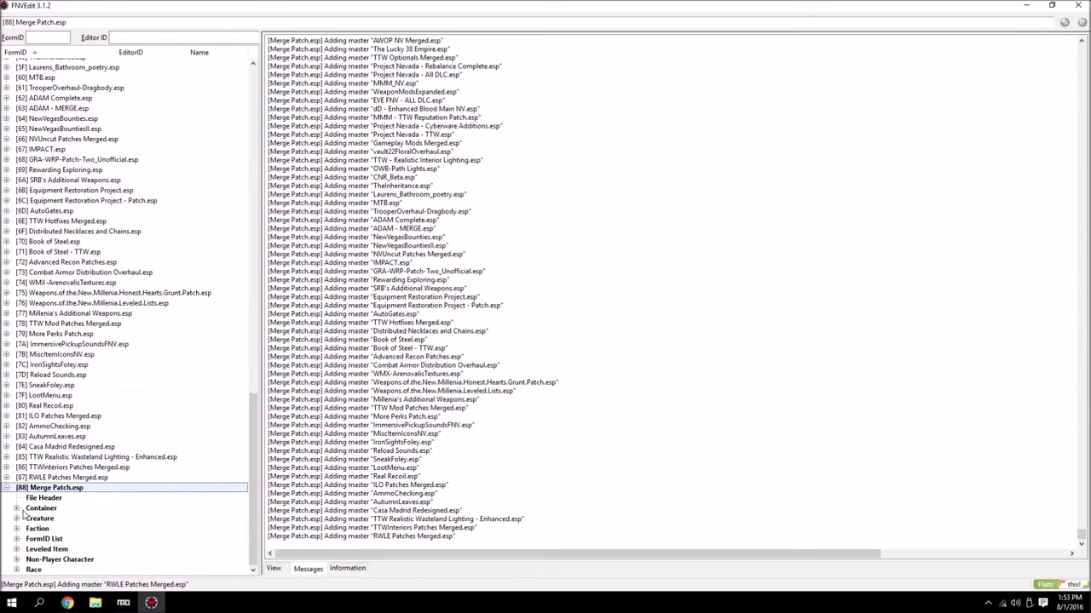
pyautogui.click(18, 508)
pyautogui.click(18, 396)
pyautogui.click(6, 488)
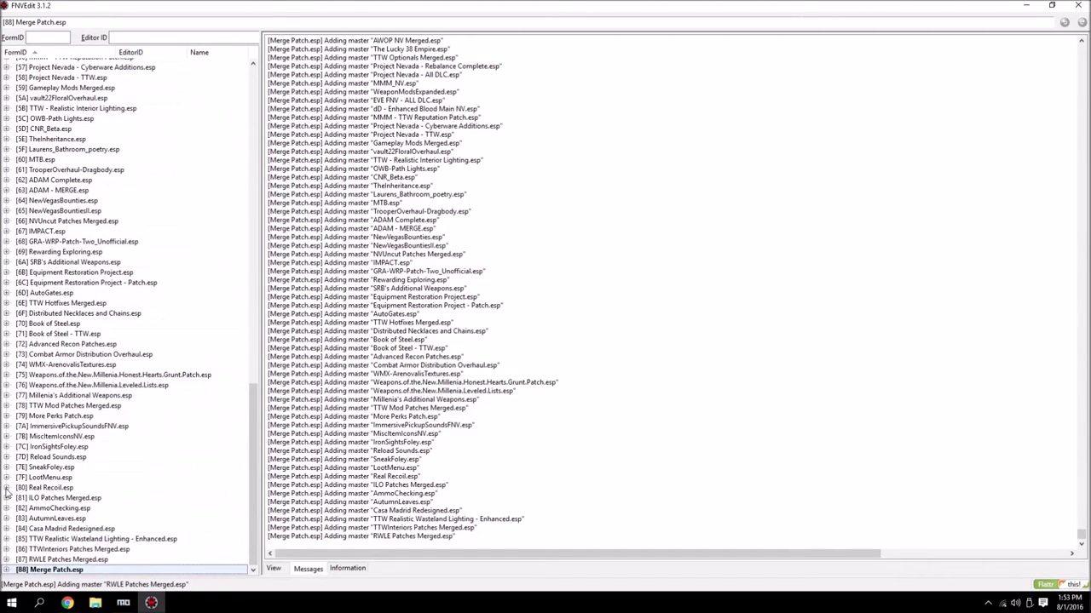
pyautogui.click(1078, 6)
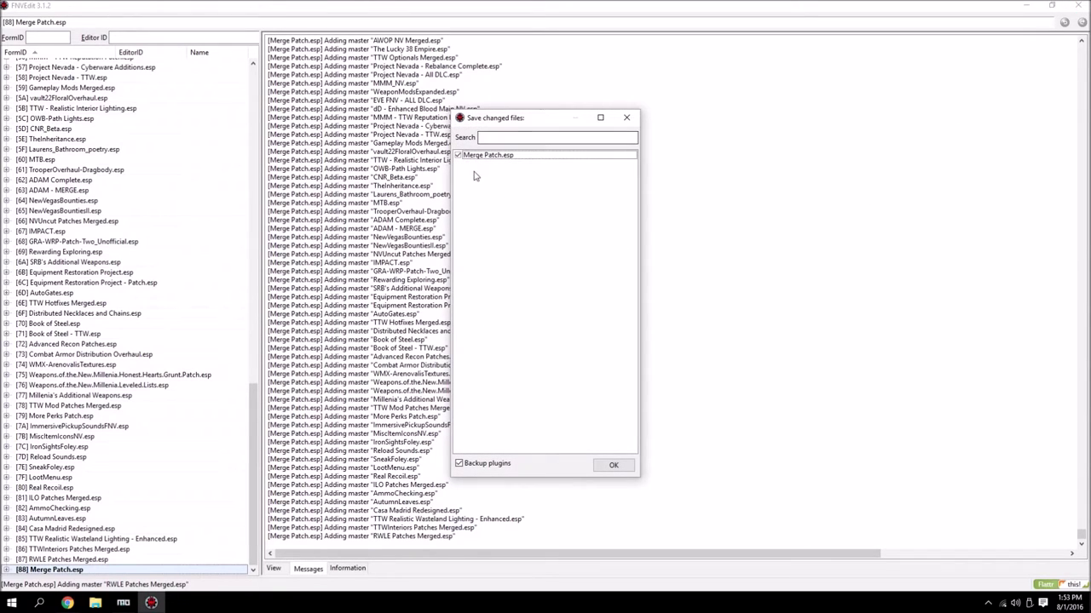
pyautogui.click(609, 467)
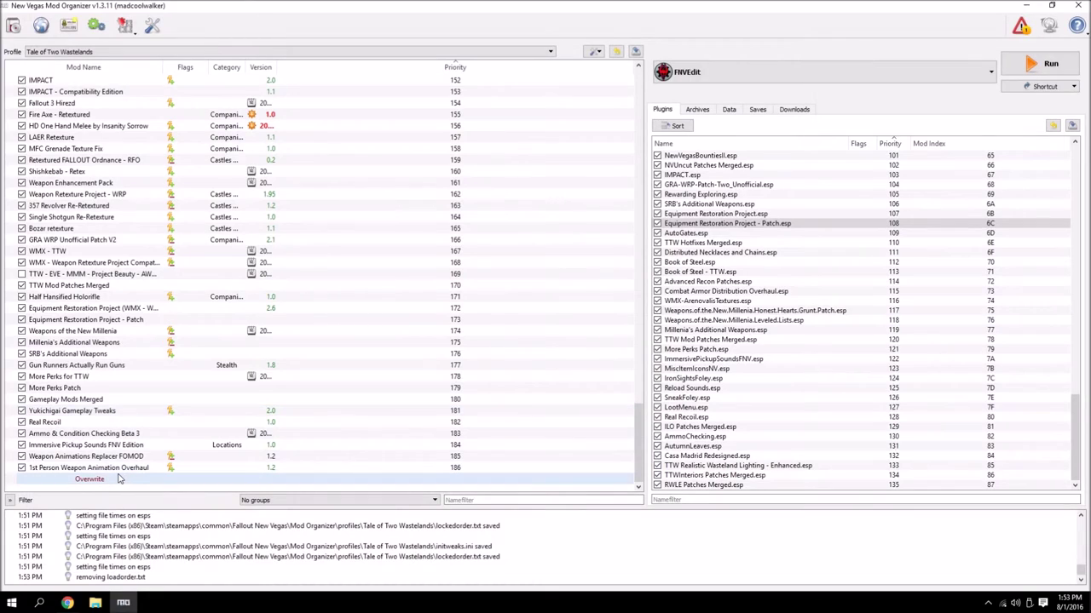
# Step: Check the contents of Mod Organizer's Overwrite folder for the Merge Patch.esp file
pyautogui.doubleClick(90, 479)
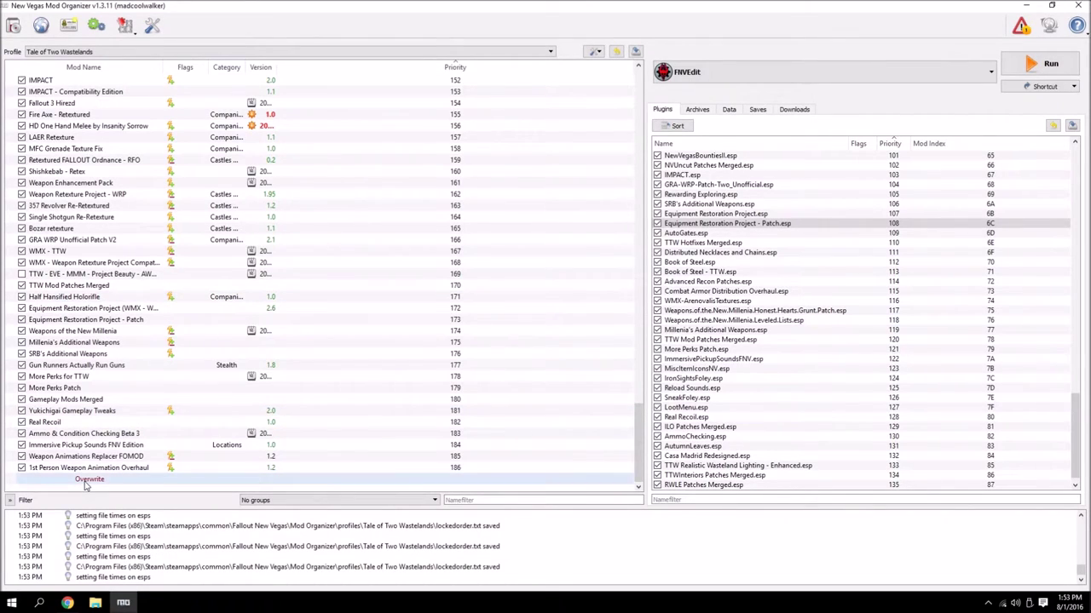
pyautogui.click(368, 268)
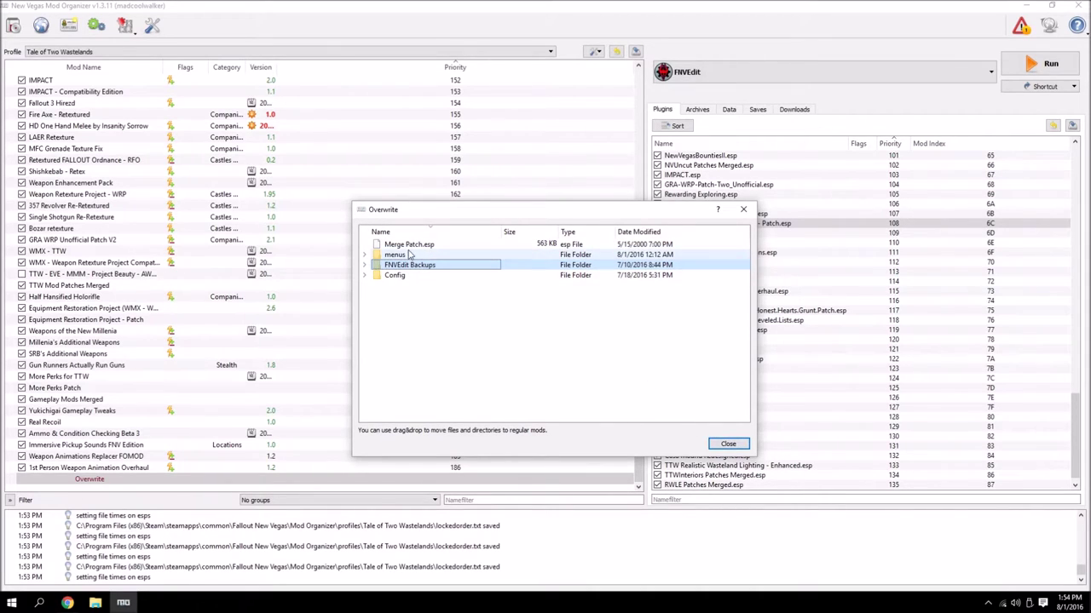
pyautogui.click(728, 444)
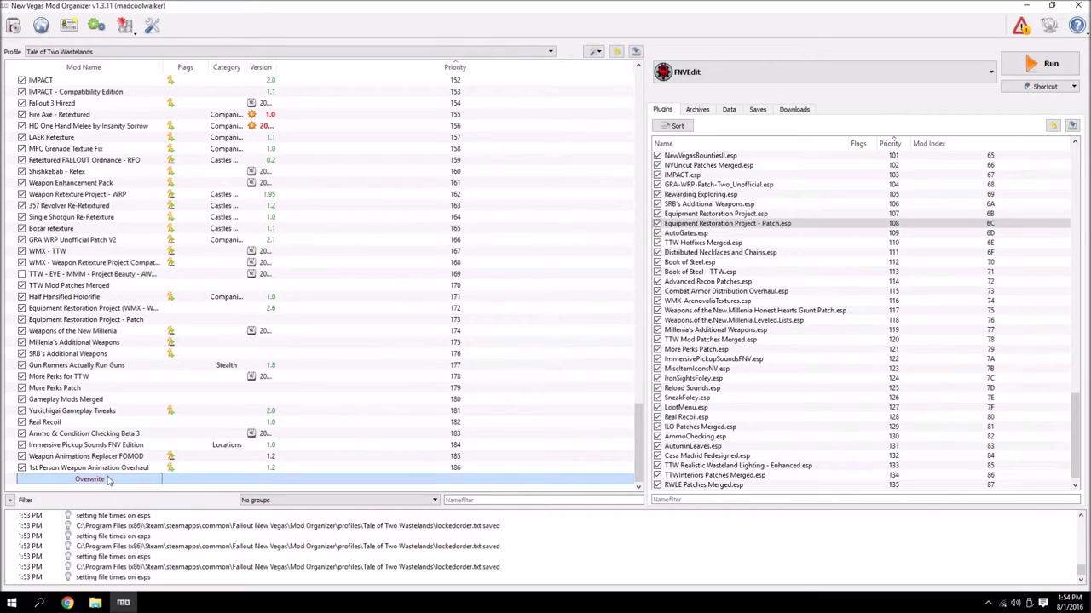
pyautogui.rightClick(109, 481)
pyautogui.click(119, 483)
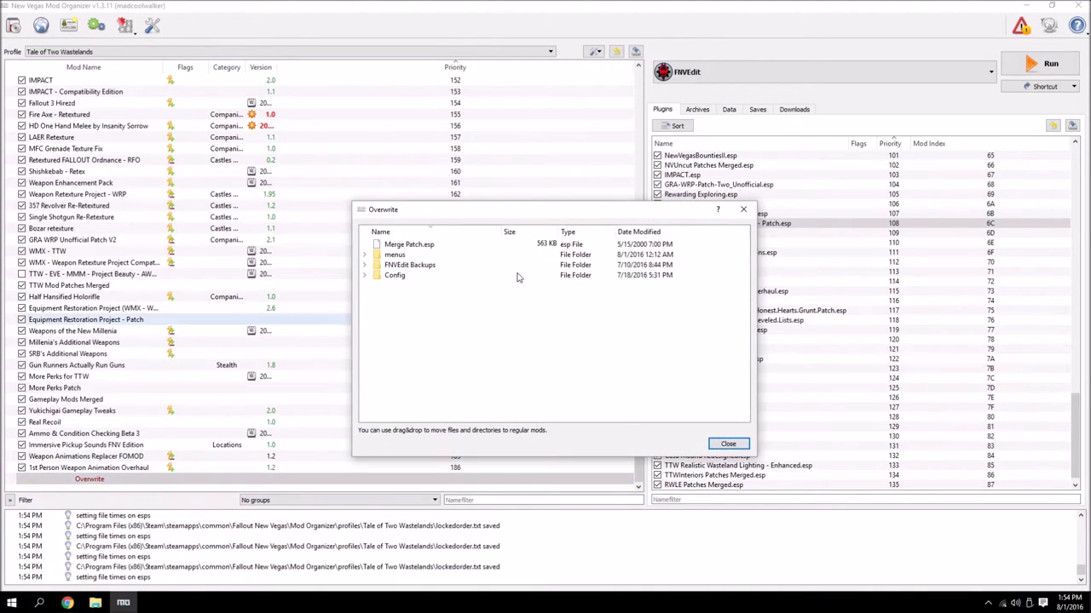
pyautogui.click(742, 210)
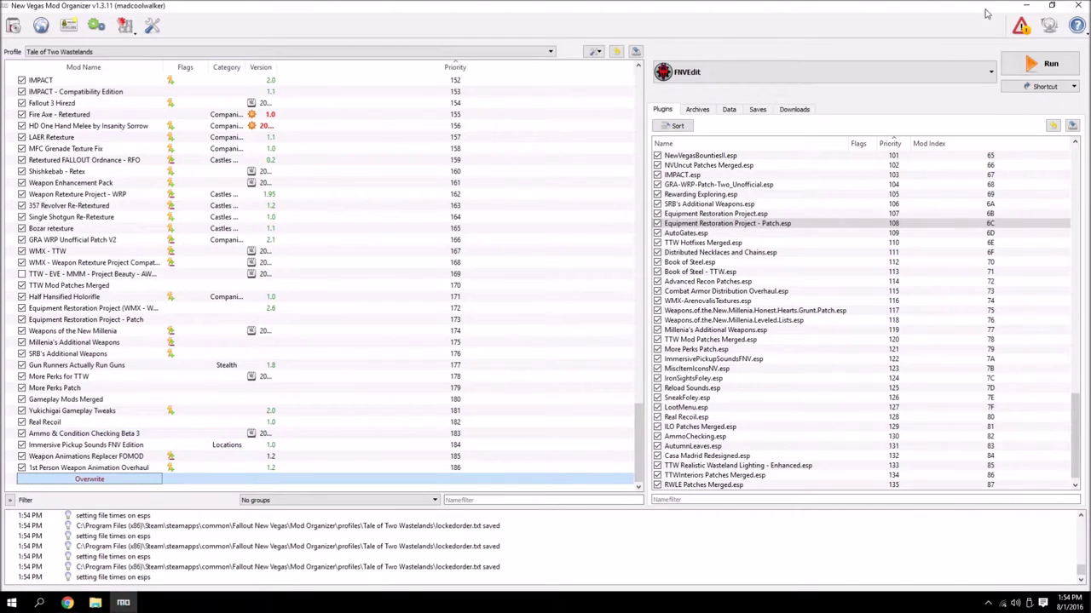
# Step: Shrink the Mod Organizer window to expose the desktop and move Merge Patch.esp there from the Overwrite folder
pyautogui.doubleClick(903, 7)
pyautogui.moveTo(540, 51); pyautogui.dragTo(460, 57)
pyautogui.scroll(-5, 212, 378)
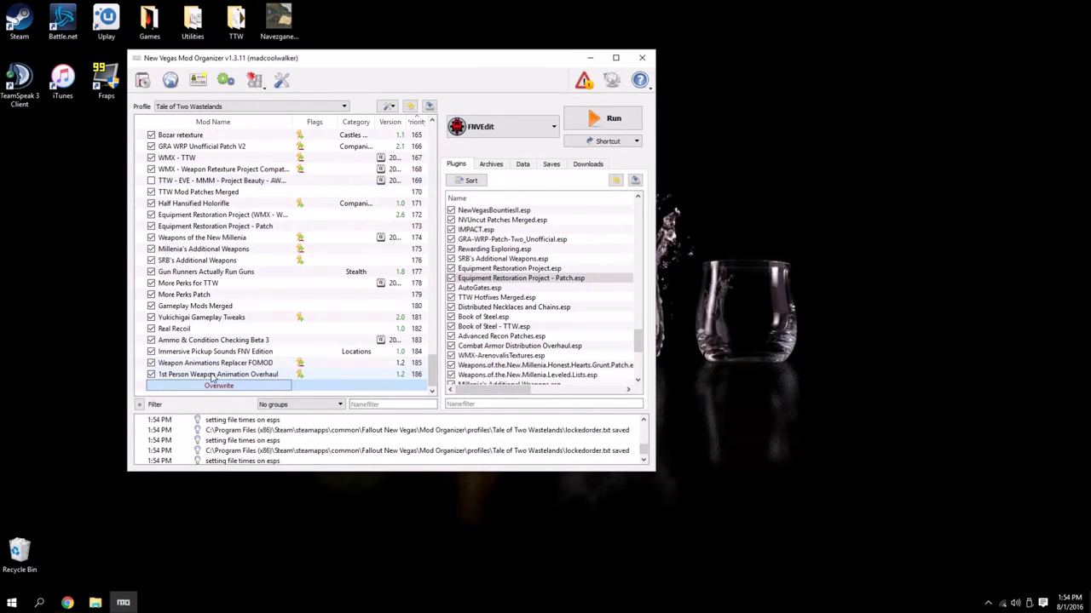
pyautogui.doubleClick(214, 385)
pyautogui.moveTo(272, 214); pyautogui.dragTo(889, 214)
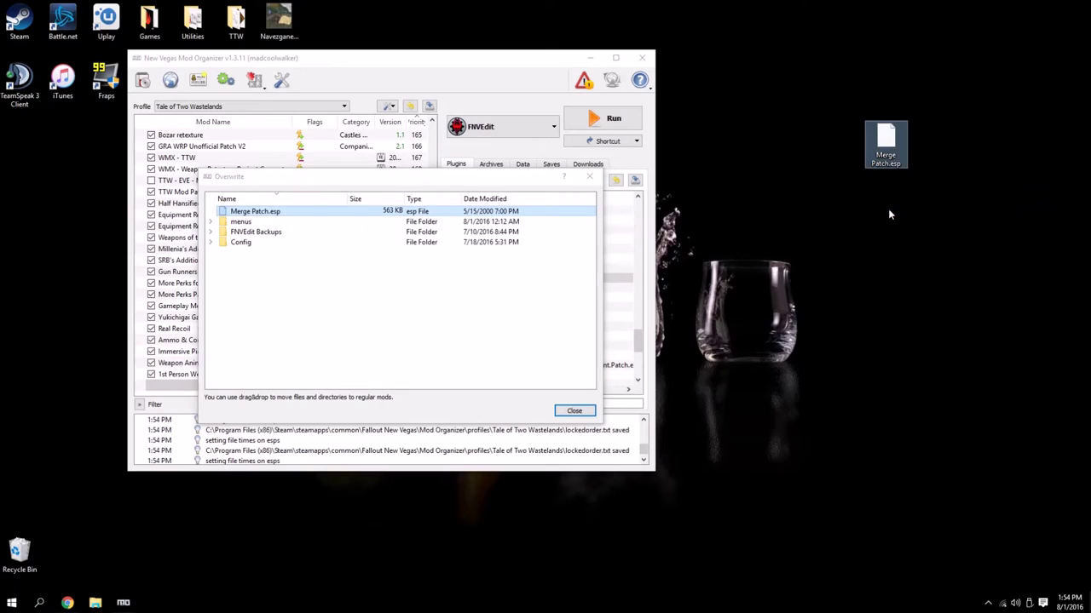
pyautogui.click(574, 410)
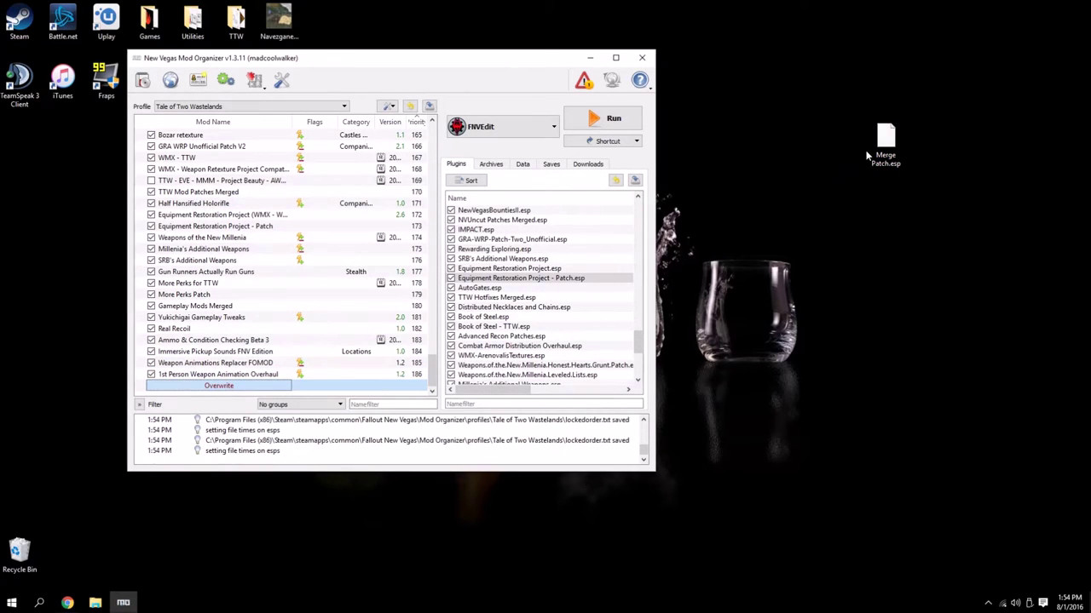
# Step: Create a desktop folder named Merge Patch and move Merge Patch.esp into it
pyautogui.rightClick(754, 116)
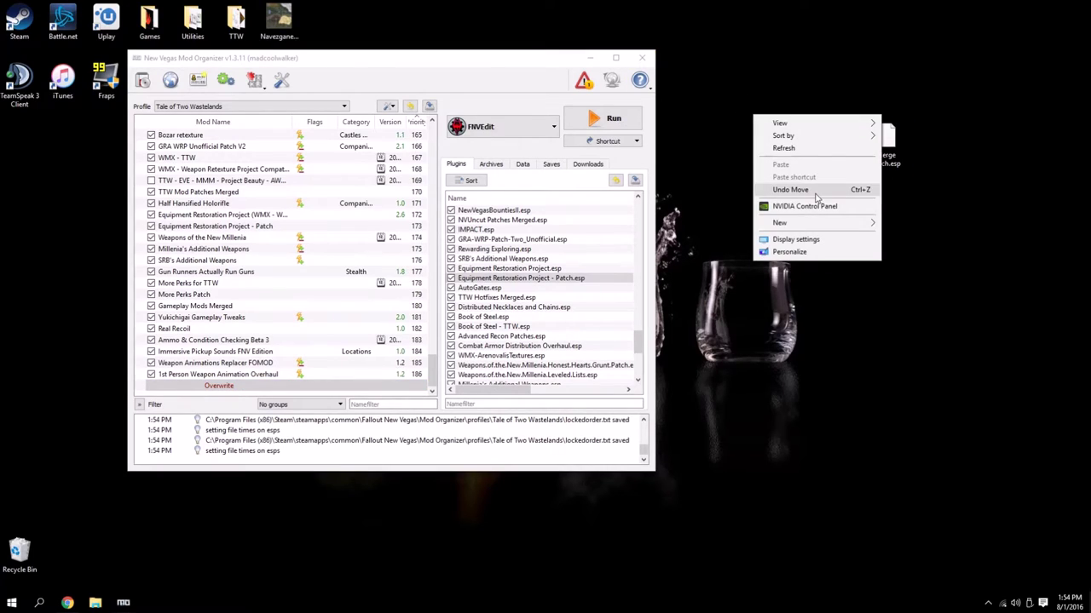
pyautogui.moveTo(810, 223)
pyautogui.click(914, 223)
pyautogui.write('me')
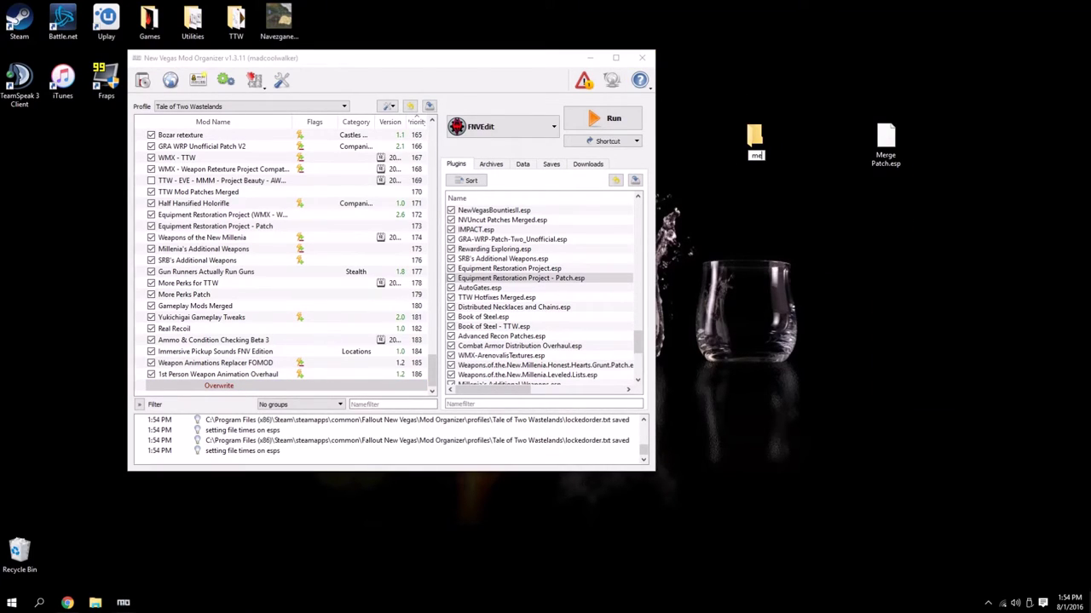
pyautogui.write('rge Patch')
pyautogui.press('Return')
pyautogui.moveTo(886, 145); pyautogui.dragTo(758, 143)
# Step: Compress the Merge Patch folder into Merge Patch.rar on the desktop and move the original folder to the Recycle Bin
pyautogui.rightClick(768, 144)
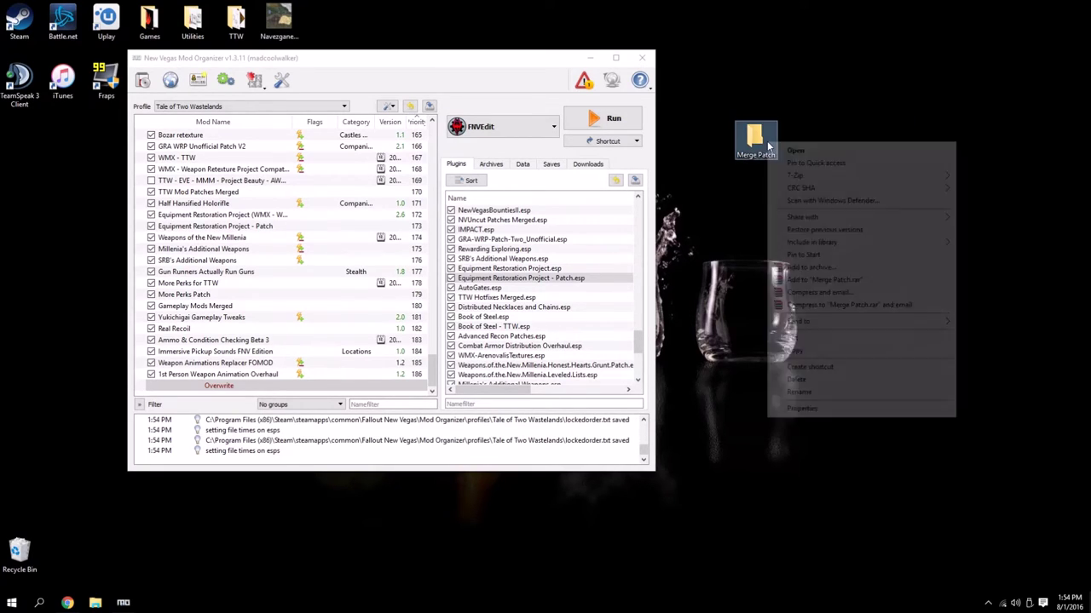
pyautogui.click(813, 267)
pyautogui.click(571, 404)
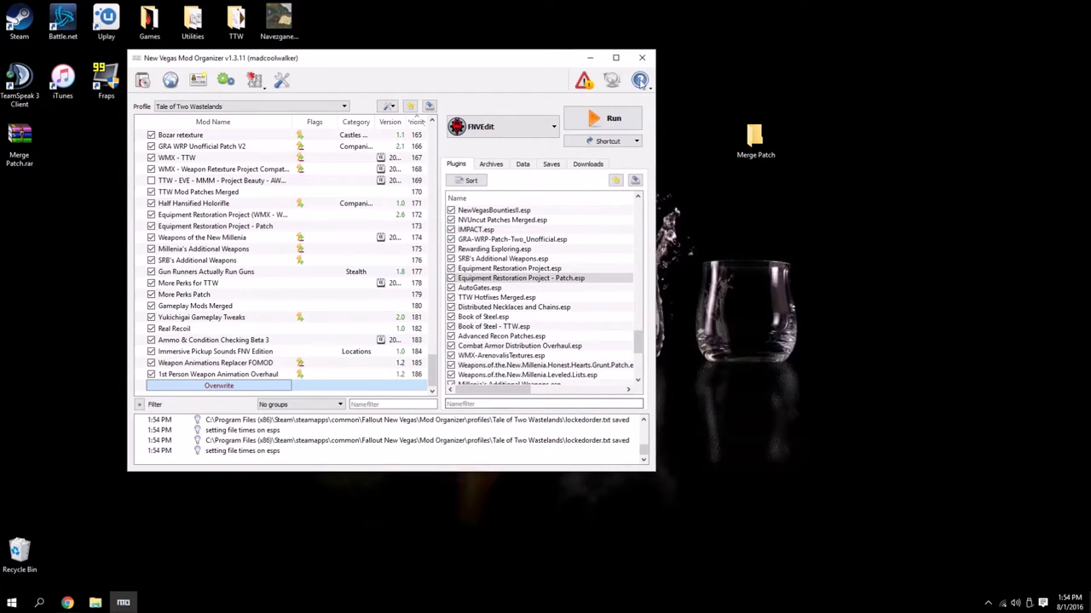
pyautogui.moveTo(755, 141); pyautogui.dragTo(21, 555)
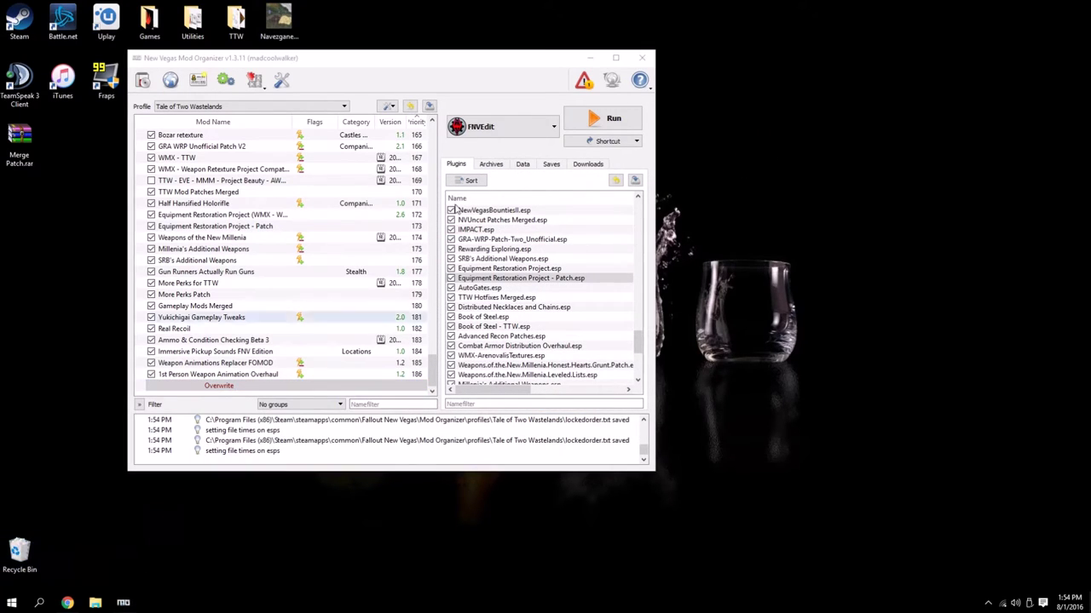
# Step: Maximize Mod Organizer and start a manual installation of Merge Patch.rar from the desktop, naming the mod Merge Patch
pyautogui.click(615, 57)
pyautogui.click(68, 25)
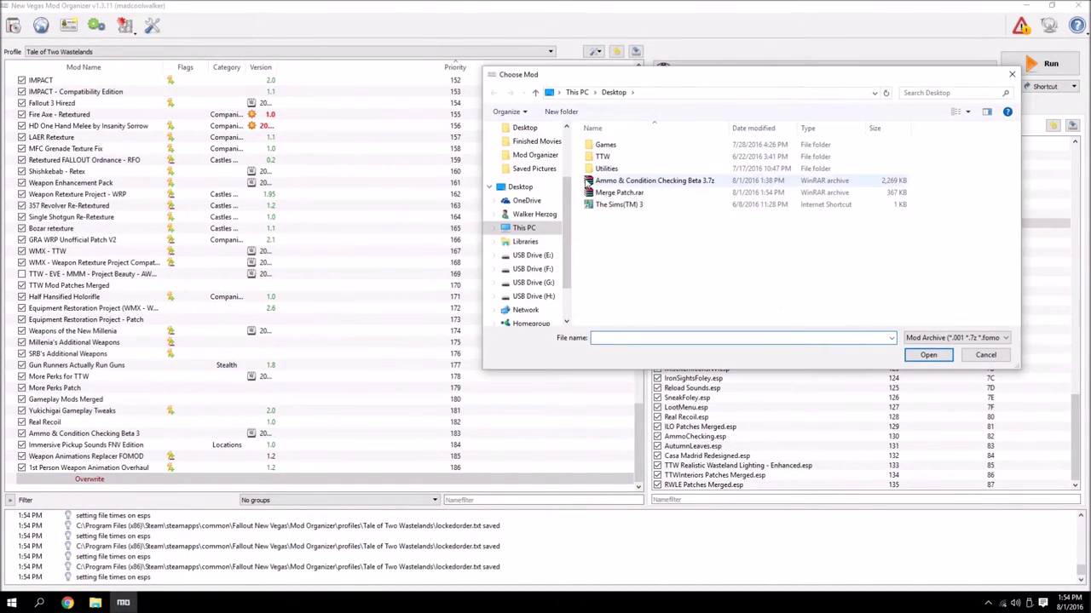
pyautogui.doubleClick(613, 190)
pyautogui.click(656, 328)
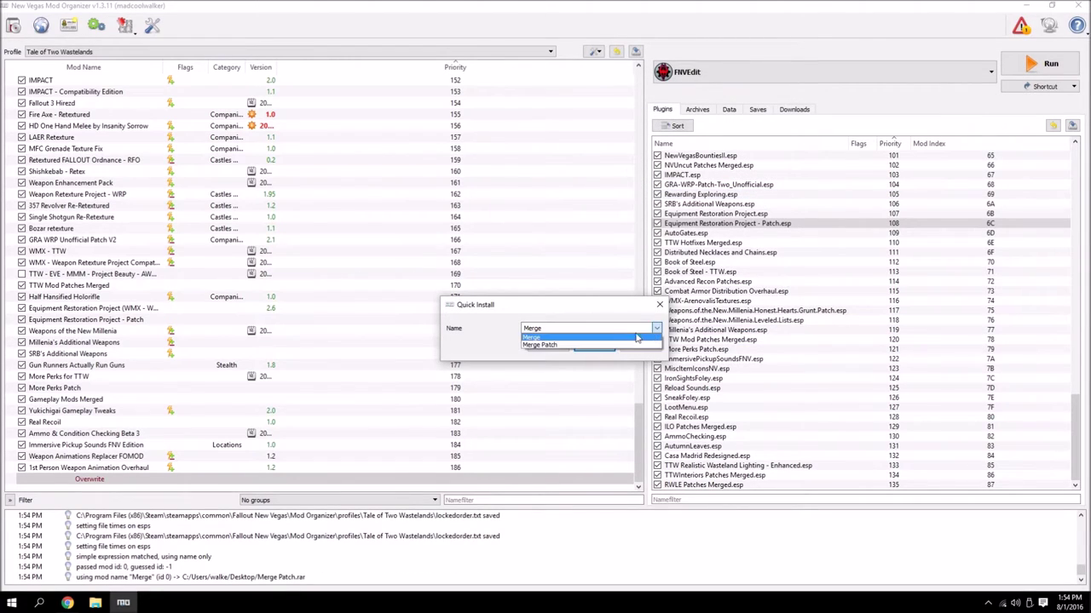
pyautogui.click(626, 344)
pyautogui.click(561, 347)
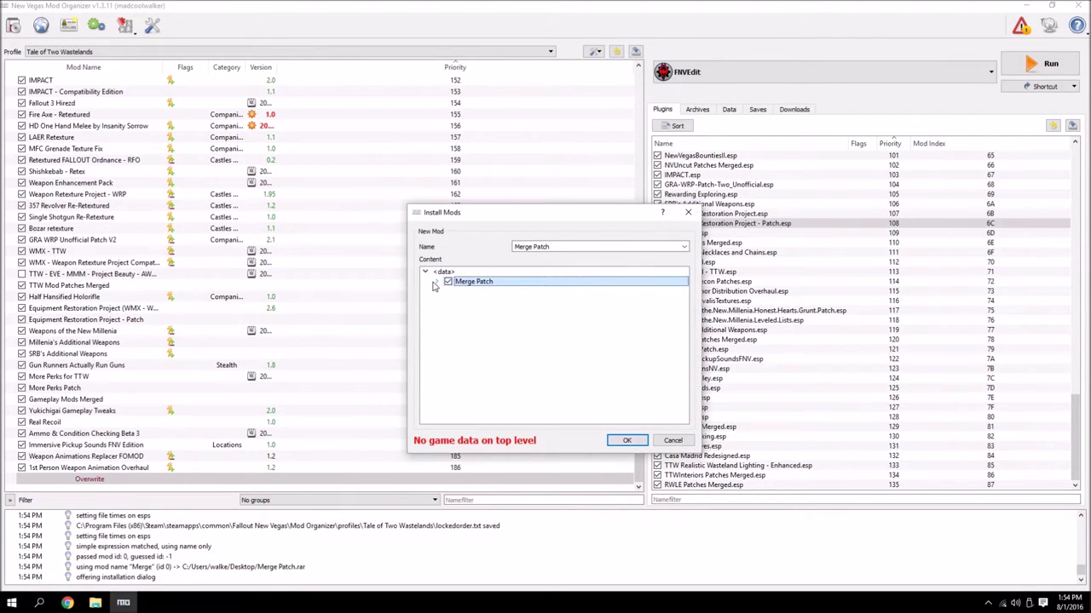
# Step: Set the Merge Patch folder as the data directory, complete the installation and enable the Merge Patch mod
pyautogui.doubleClick(479, 284)
pyautogui.rightClick(479, 286)
pyautogui.click(511, 295)
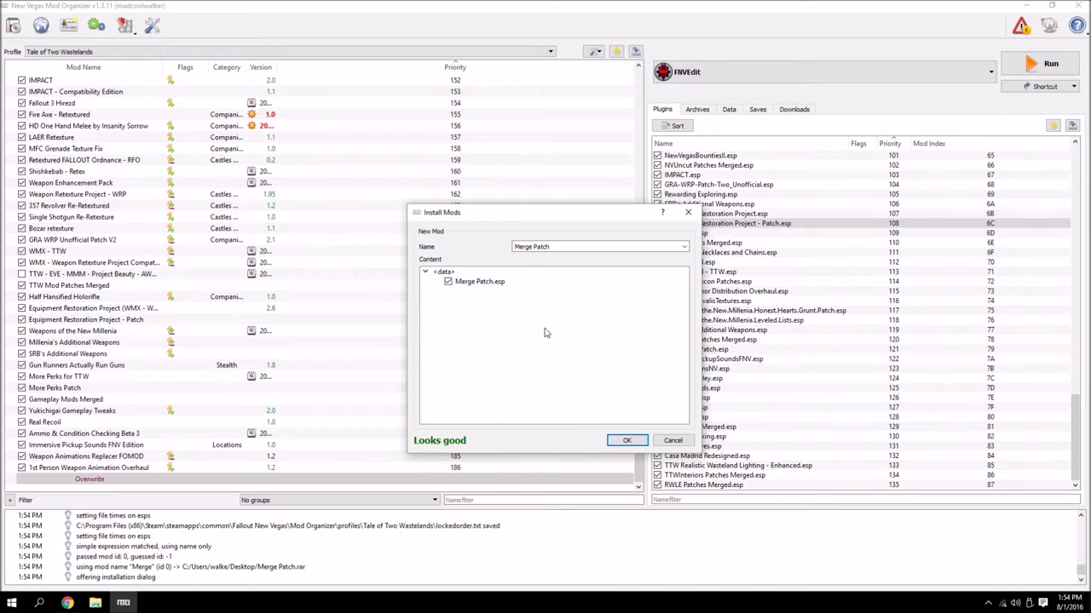
pyautogui.click(641, 439)
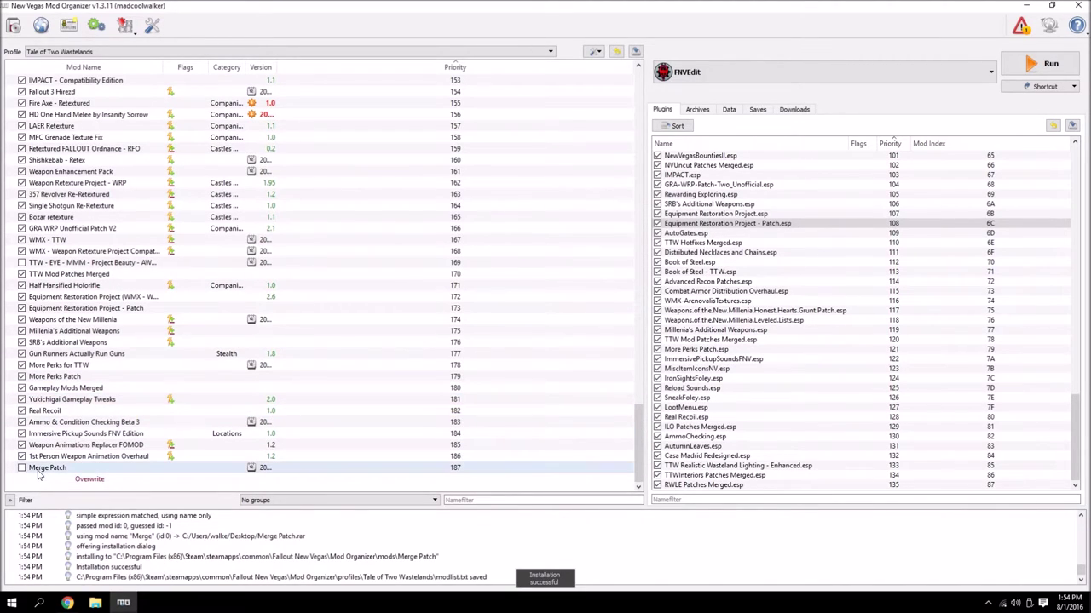
pyautogui.click(23, 468)
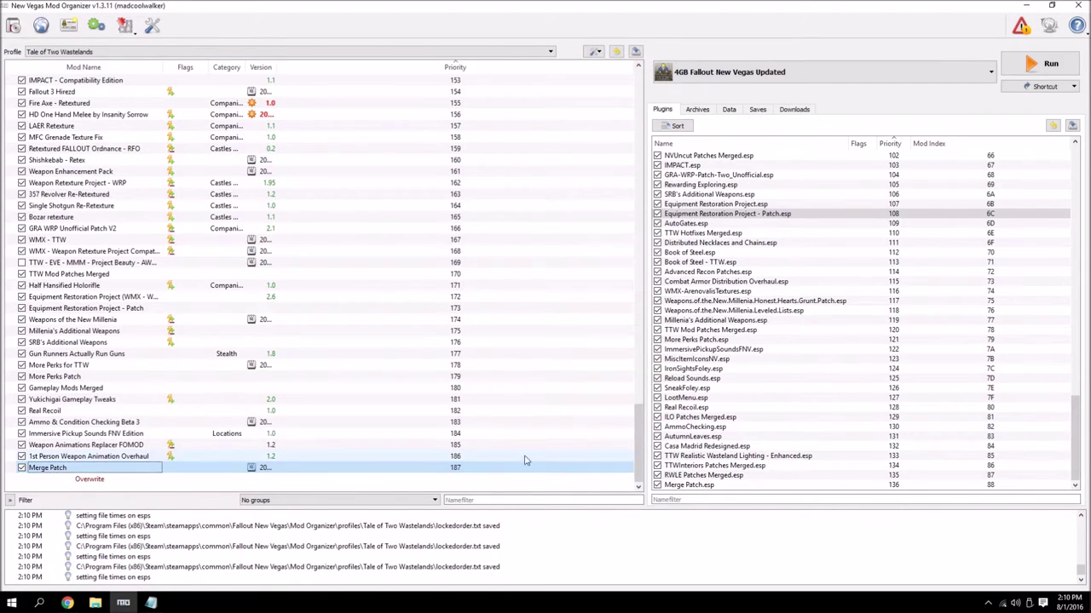
pyautogui.moveTo(699, 488)
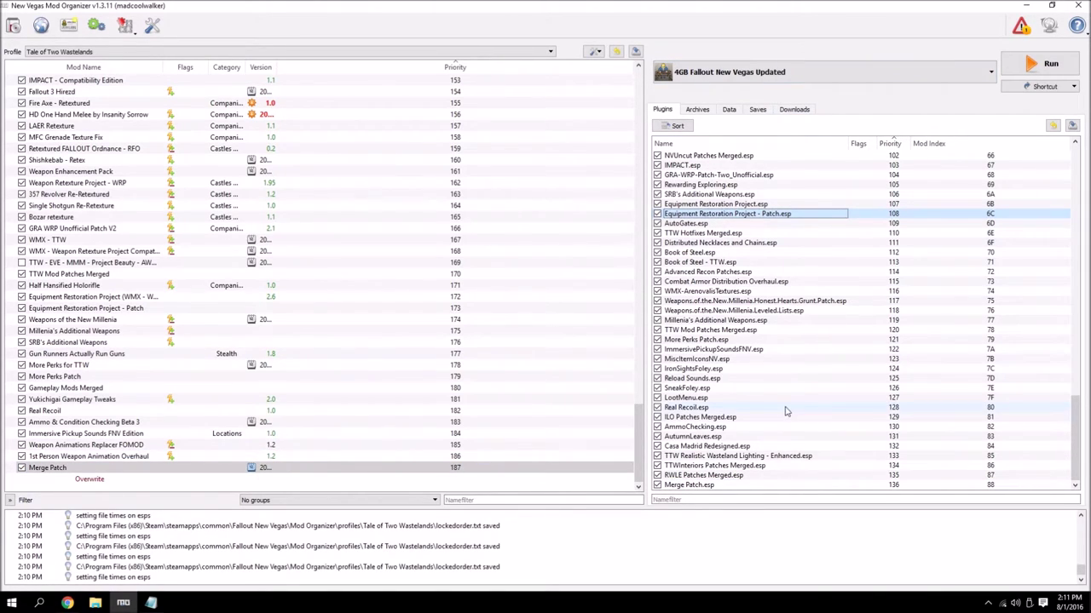
pyautogui.moveTo(785, 412)
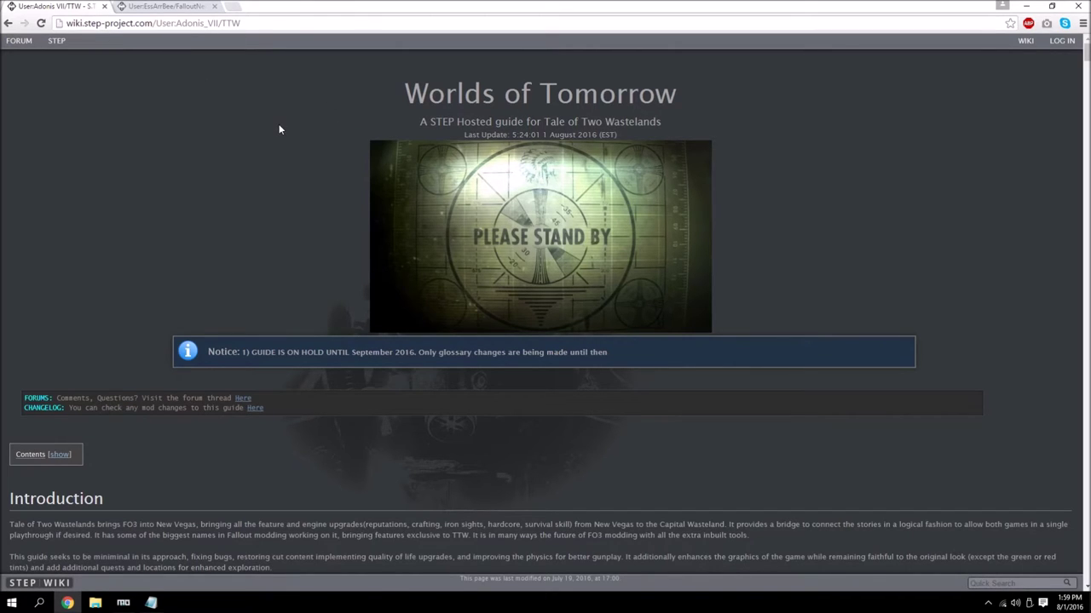
# Step: Review the Worlds of Tomorrow guide's introduction, Mod Organizer setup, INI tweaks, extenders, TTW installation and Fixes instructions
pyautogui.scroll(-3, 279, 129)
pyautogui.scroll(3, 281, 131)
pyautogui.scroll(-9, 197, 197)
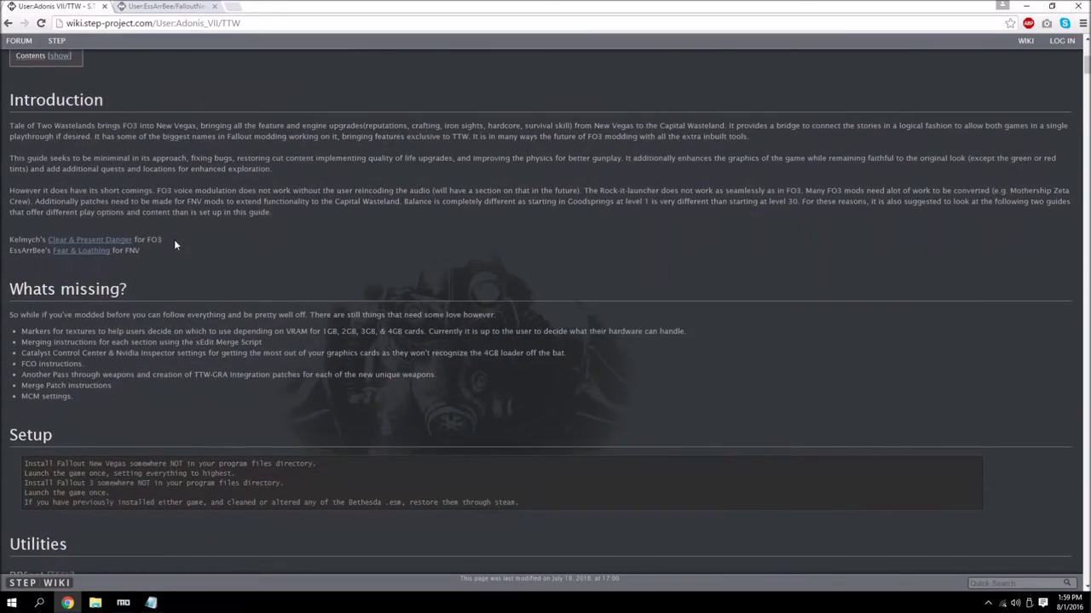
pyautogui.scroll(-9, 181, 256)
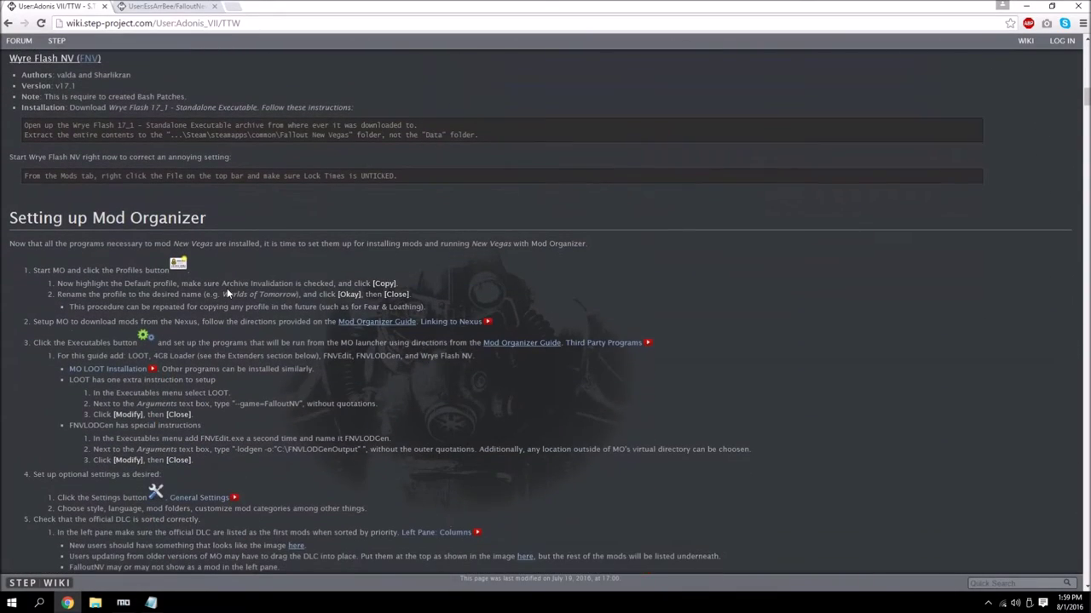
pyautogui.scroll(-7, 227, 288)
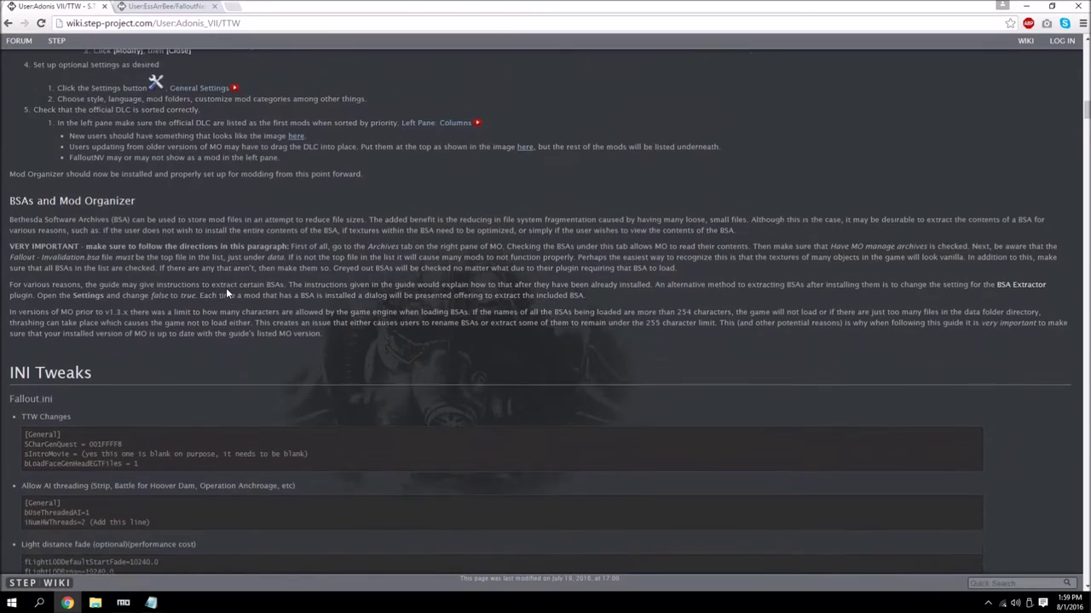
pyautogui.scroll(-15, 225, 288)
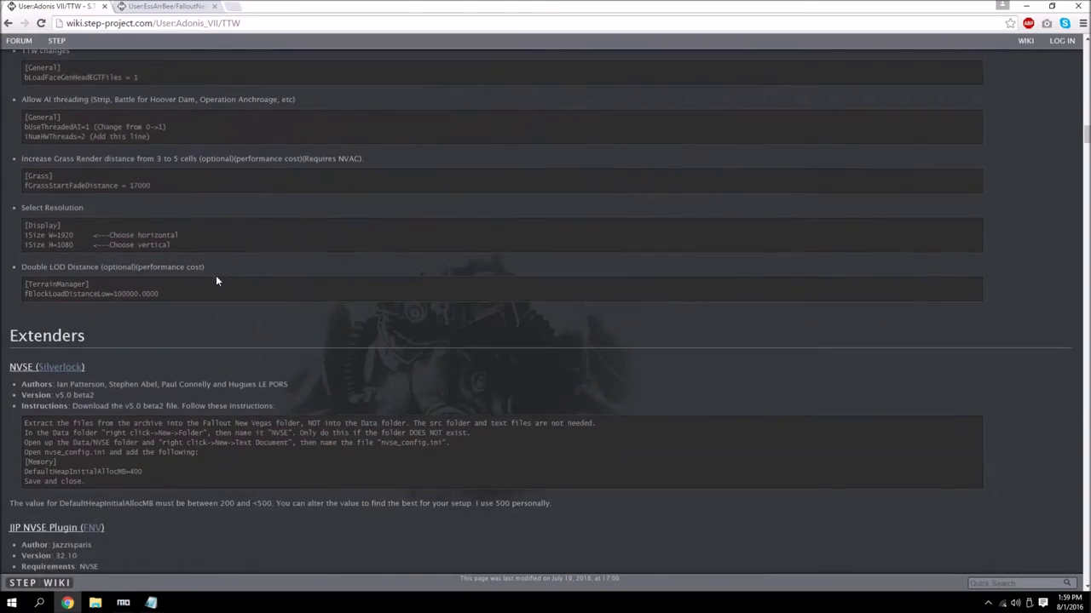
pyautogui.scroll(-3, 208, 286)
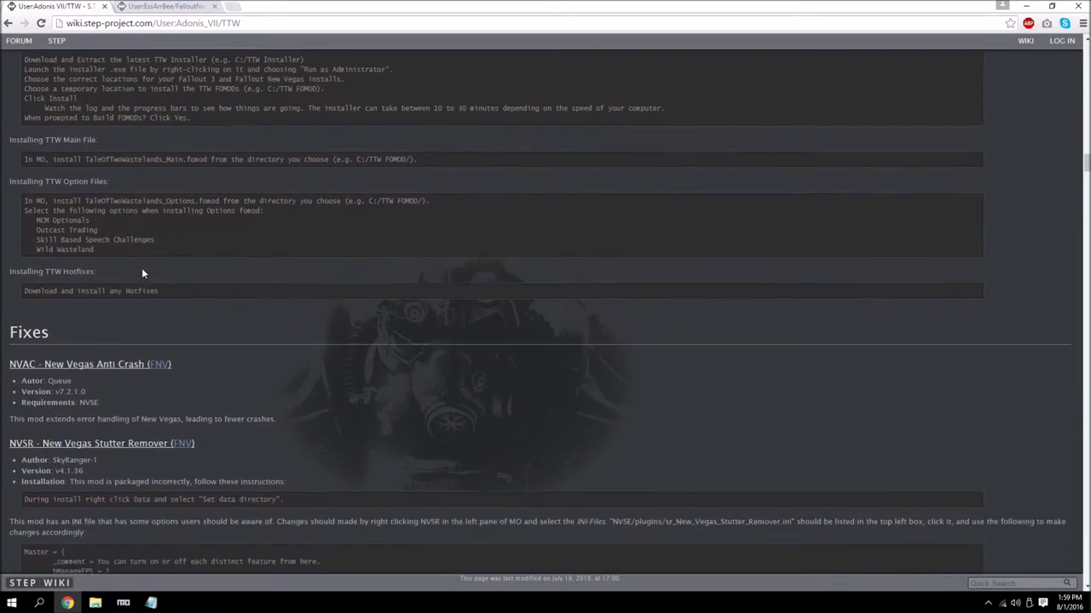
pyautogui.scroll(-5, 142, 274)
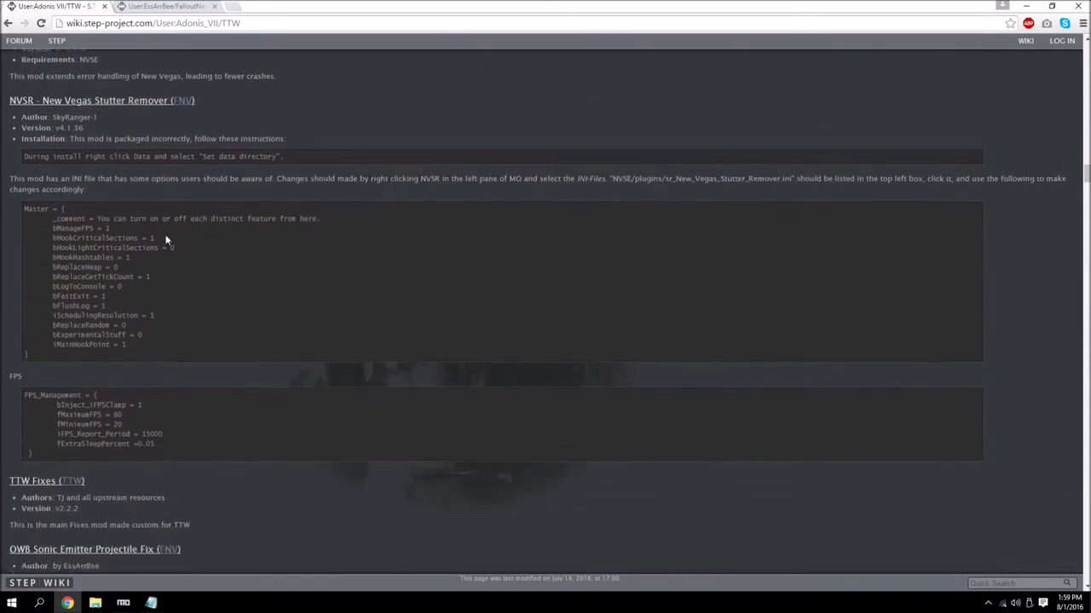
# Step: Look through the Worlds of Tomorrow guide's mod listings from Project Nevada and UI through textures, creatures and clutter to Effects and Armor
pyautogui.scroll(-9, 167, 241)
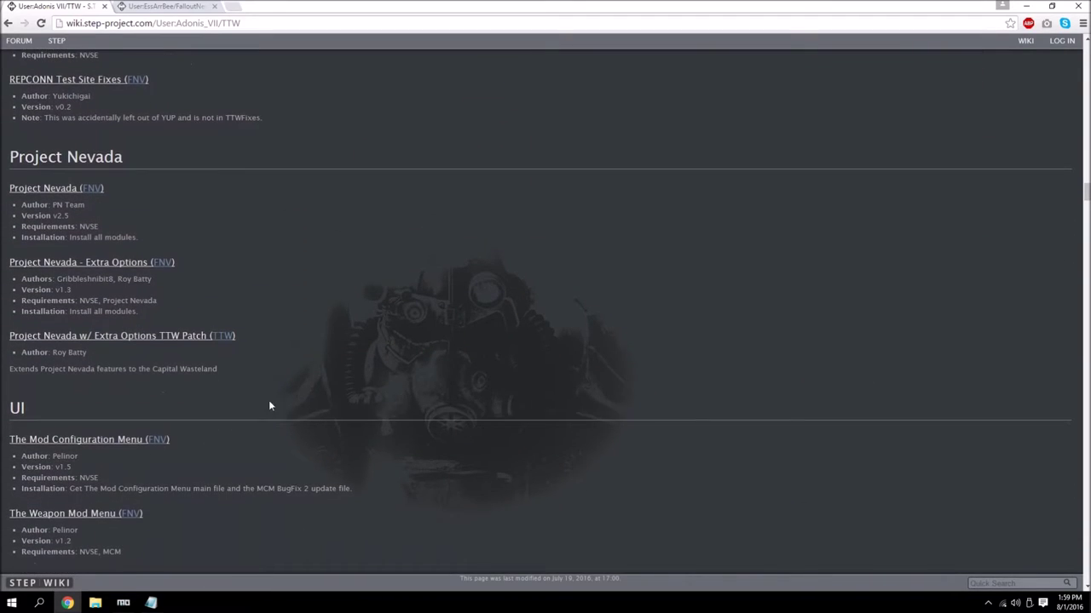
pyautogui.scroll(-4, 269, 406)
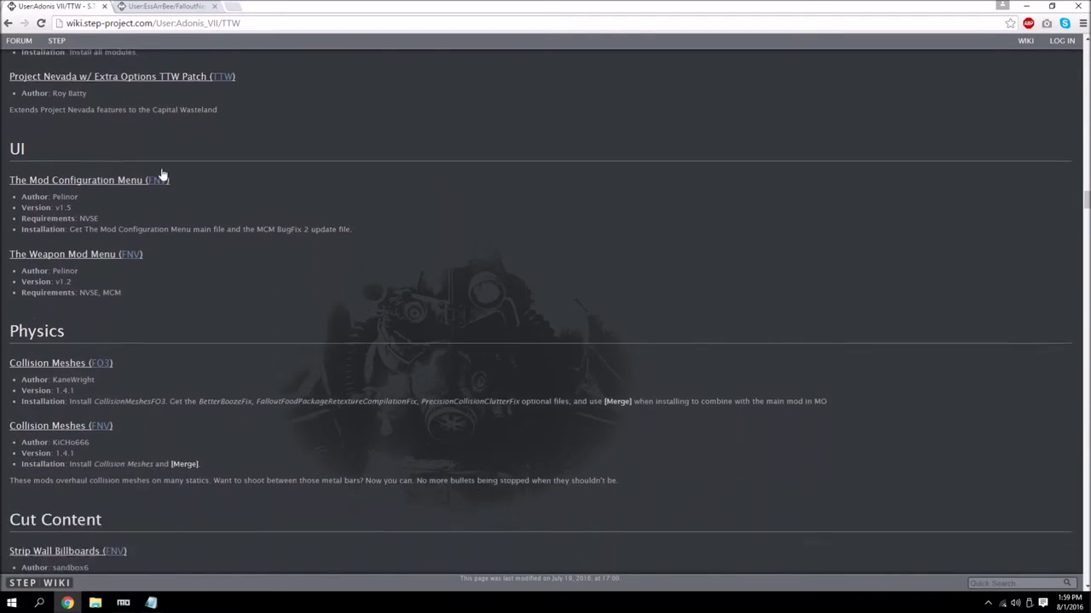
pyautogui.scroll(-1, 162, 174)
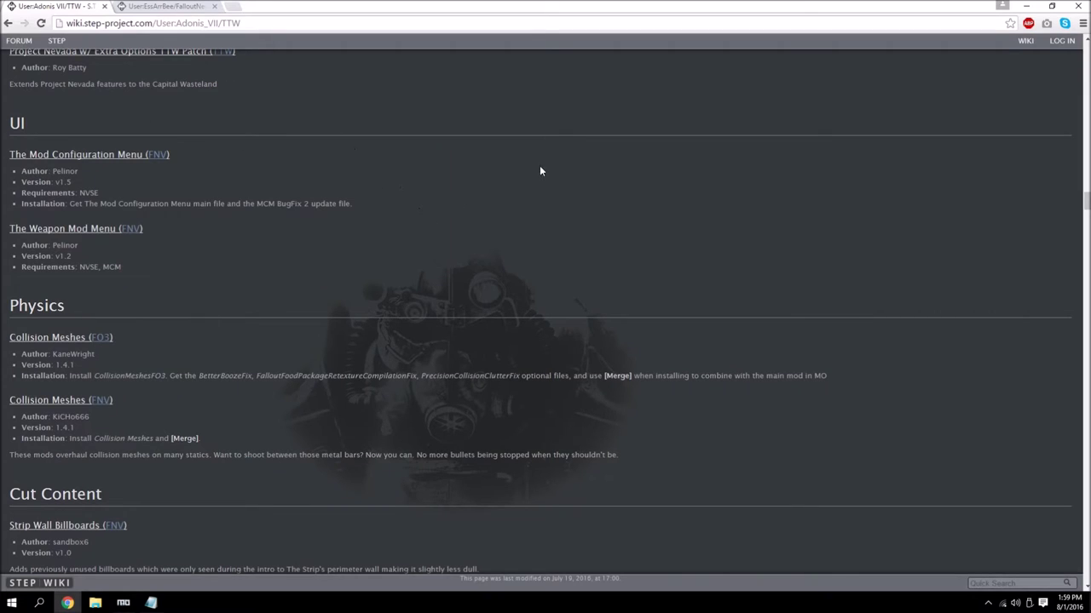
pyautogui.scroll(-8, 384, 201)
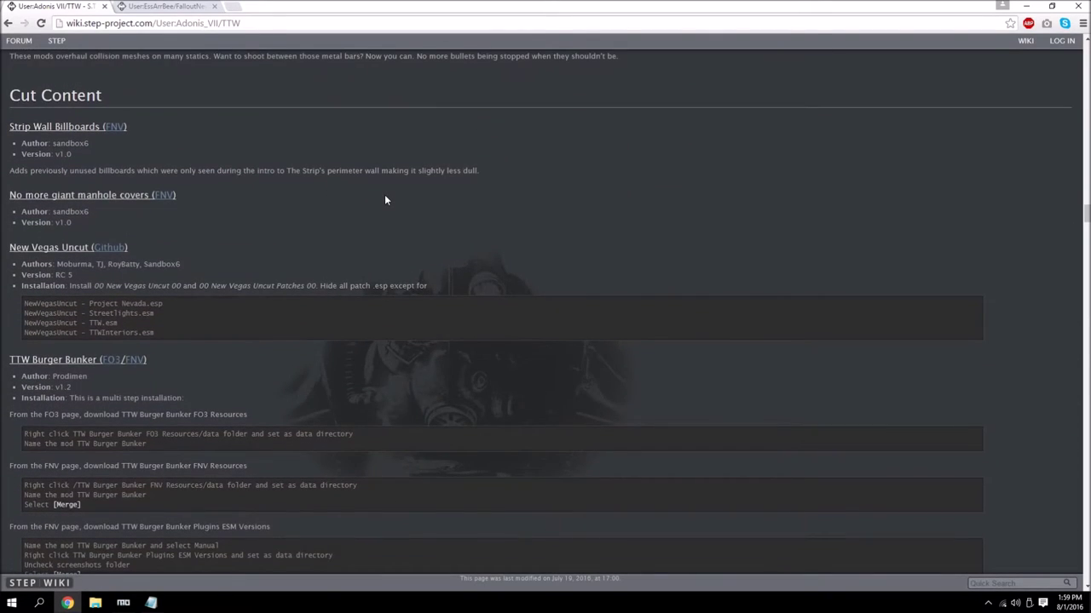
pyautogui.scroll(-10, 384, 200)
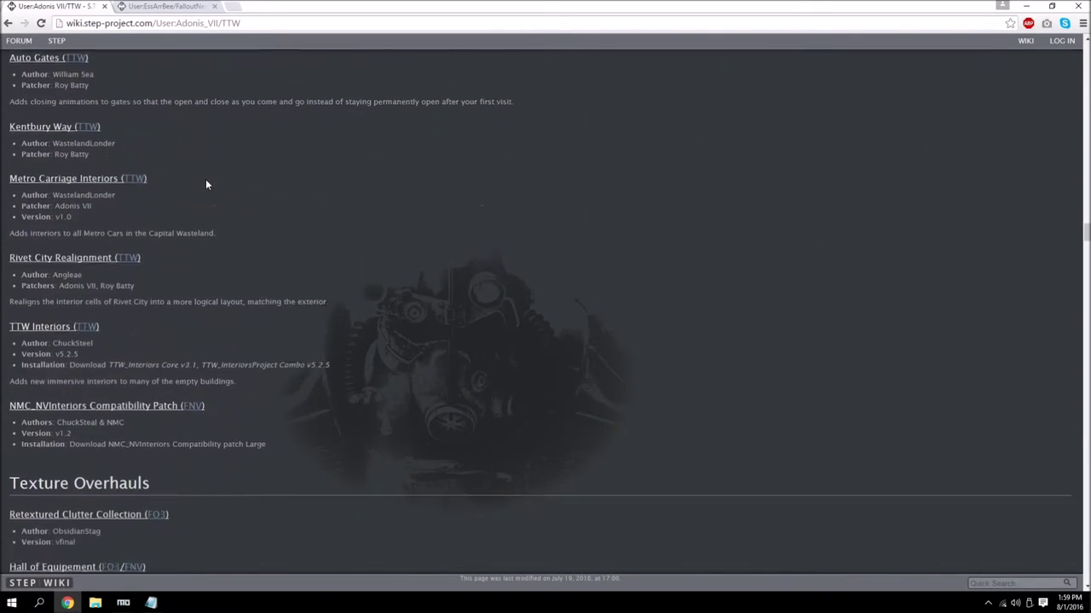
pyautogui.scroll(-8, 182, 193)
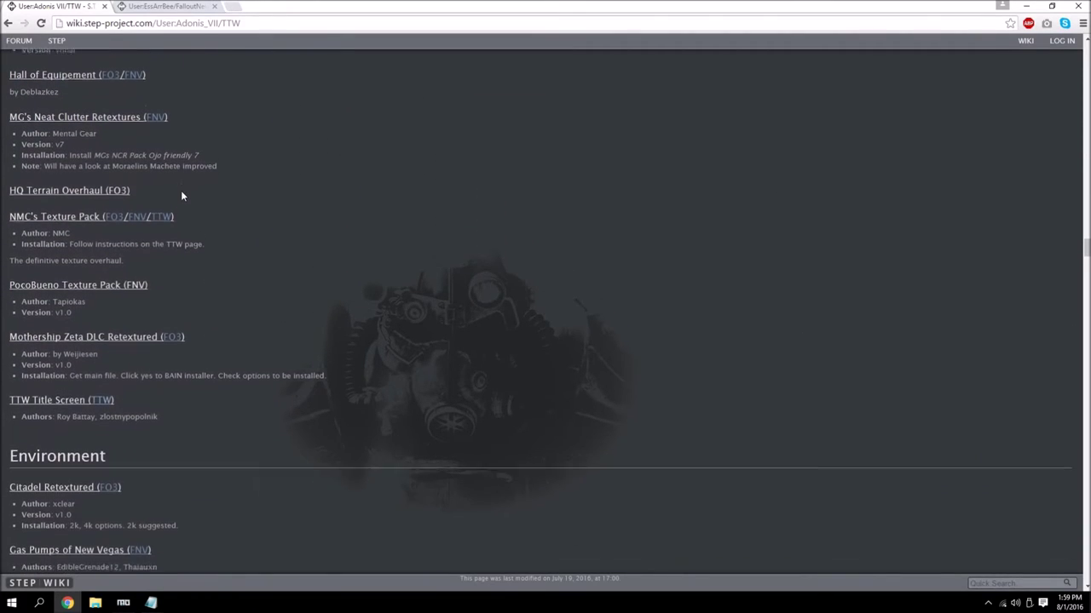
pyautogui.scroll(1, 181, 190)
pyautogui.scroll(-8, 122, 134)
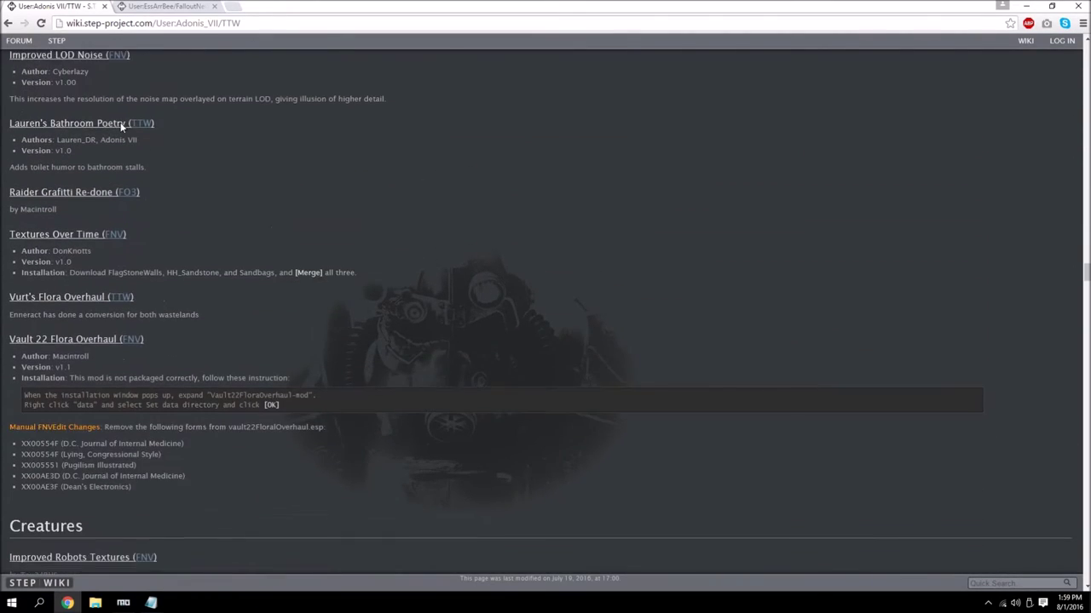
pyautogui.scroll(-10, 122, 134)
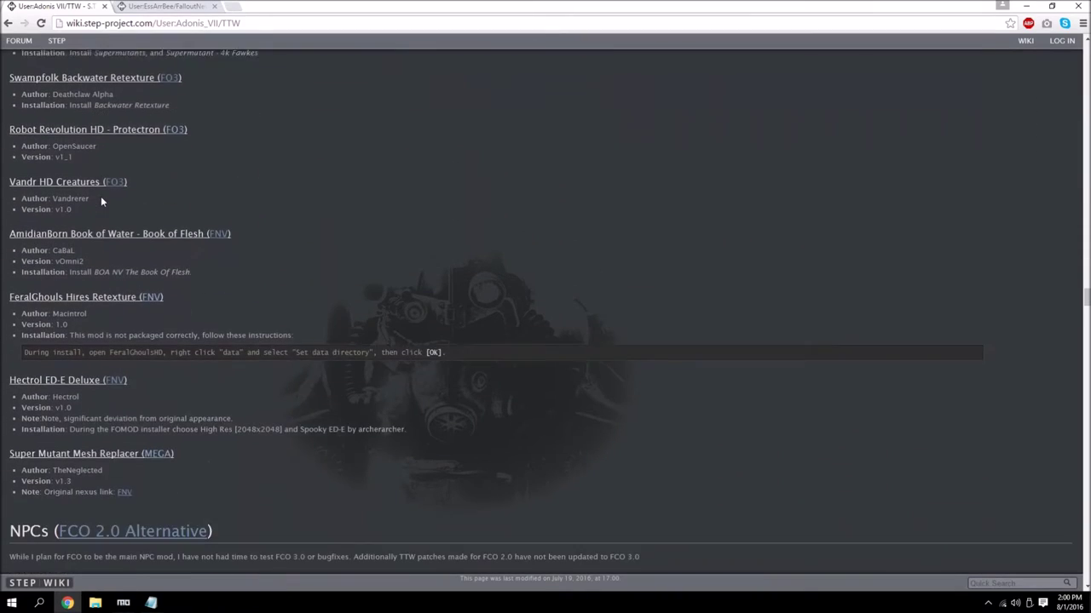
pyautogui.scroll(-6, 96, 299)
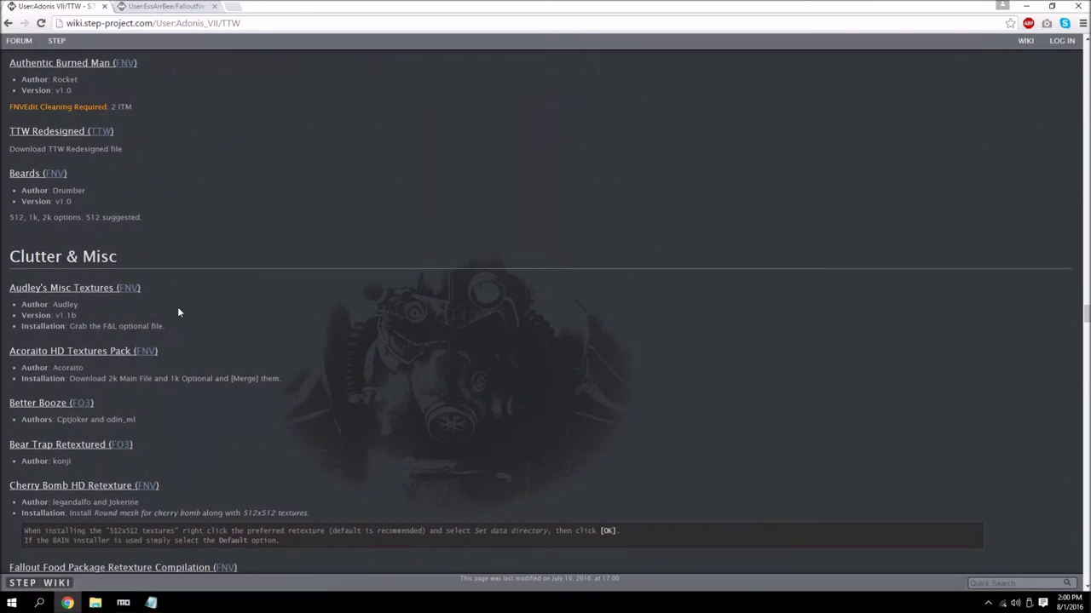
pyautogui.scroll(-13, 185, 266)
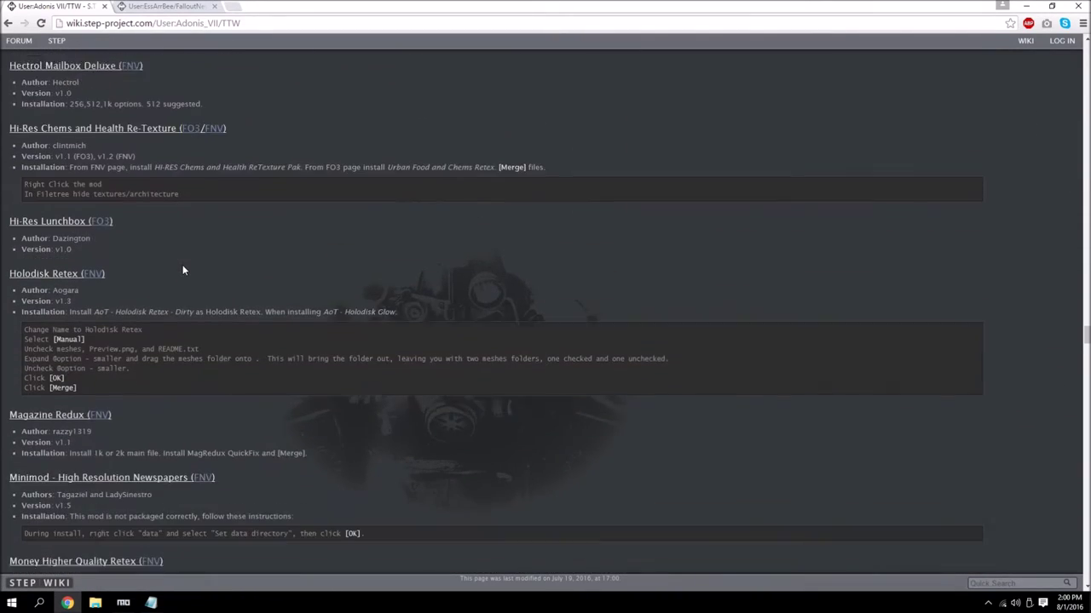
pyautogui.scroll(-15, 184, 270)
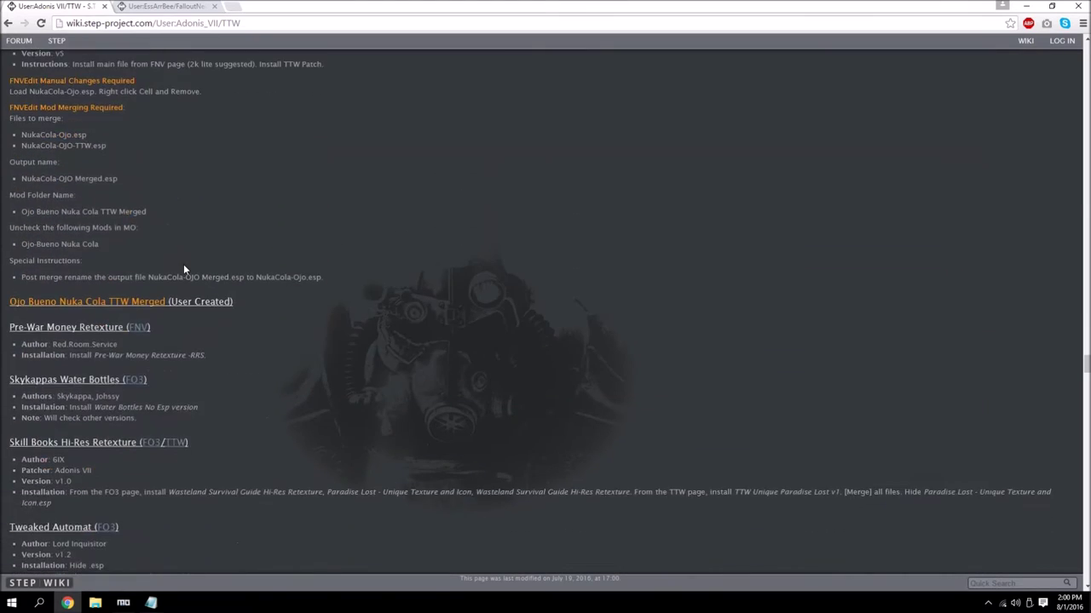
pyautogui.scroll(-3, 185, 268)
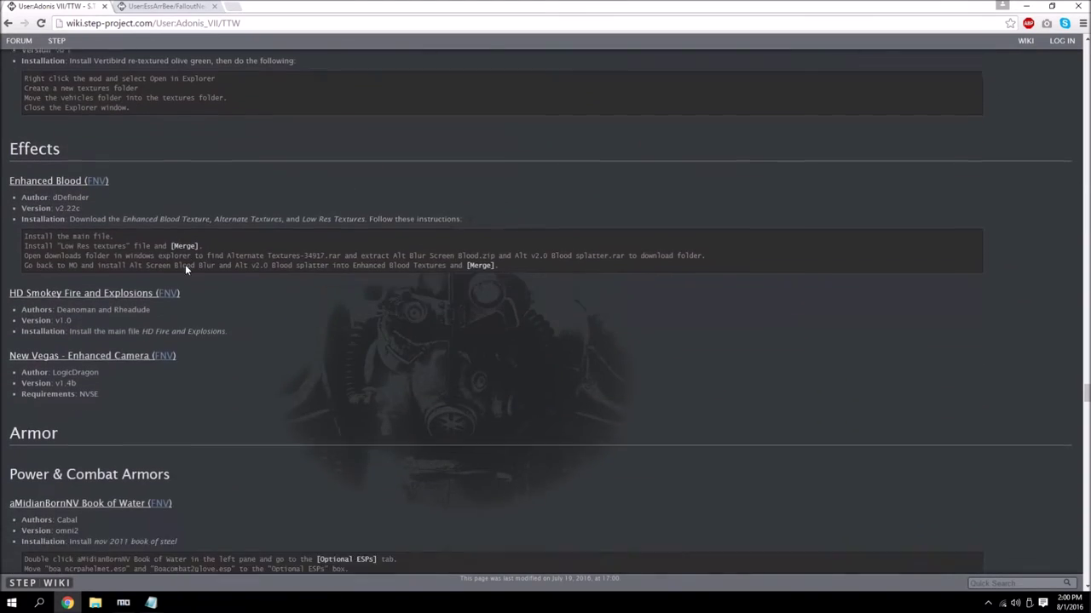
pyautogui.scroll(3, 185, 264)
pyautogui.scroll(3, 129, 259)
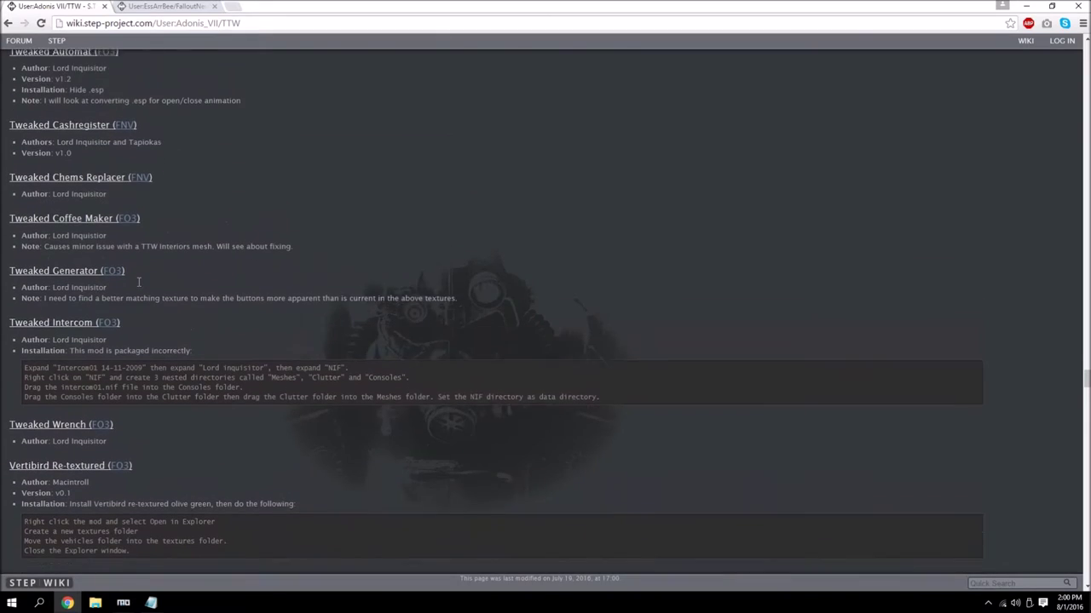
pyautogui.scroll(-2, 145, 275)
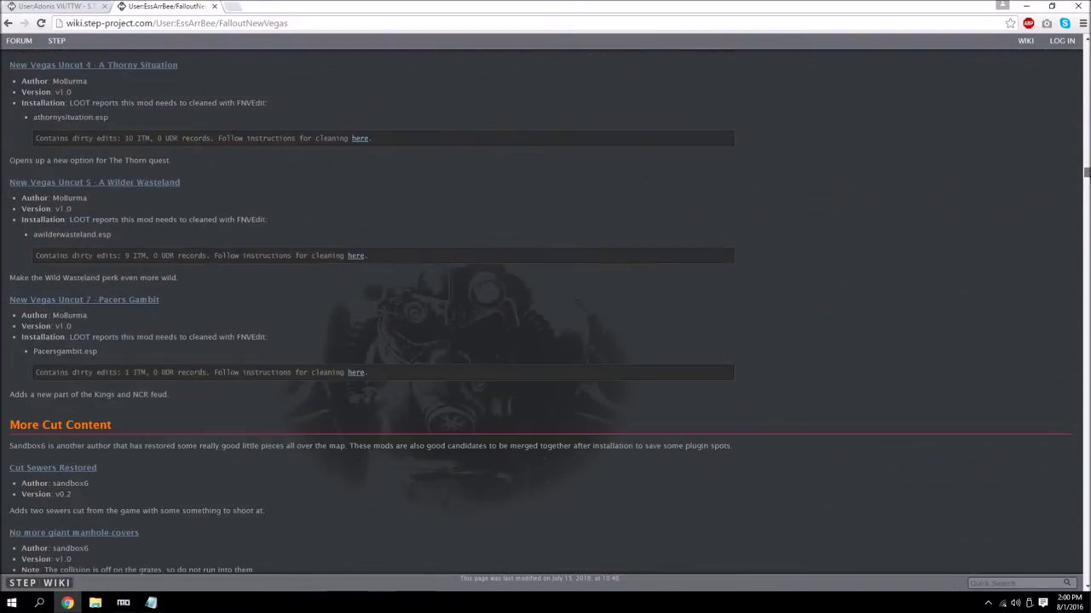
# Step: Examine the Cut Content merging instructions and quest mods in the Fallout New Vegas STEP guide, then return to the TTW guide
pyautogui.scroll(-20, 285, 244)
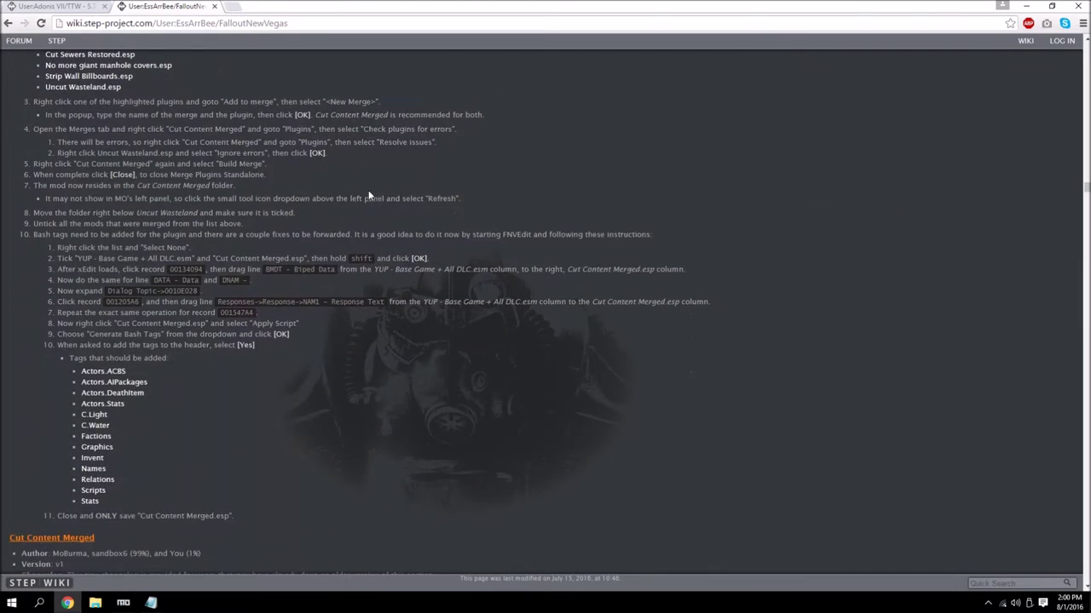
pyautogui.scroll(-5, 319, 201)
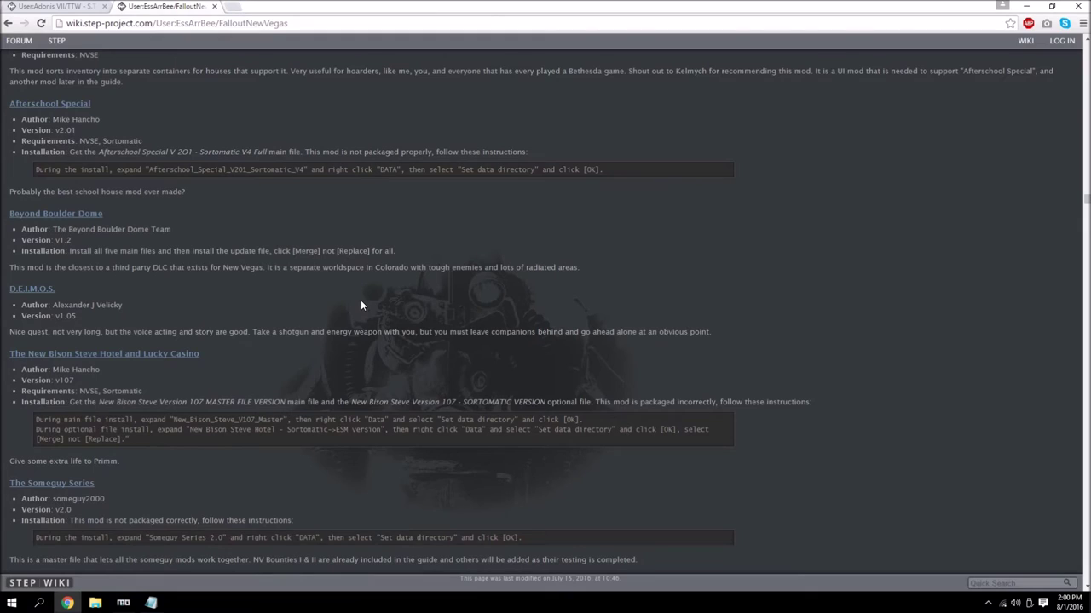
pyautogui.click(62, 6)
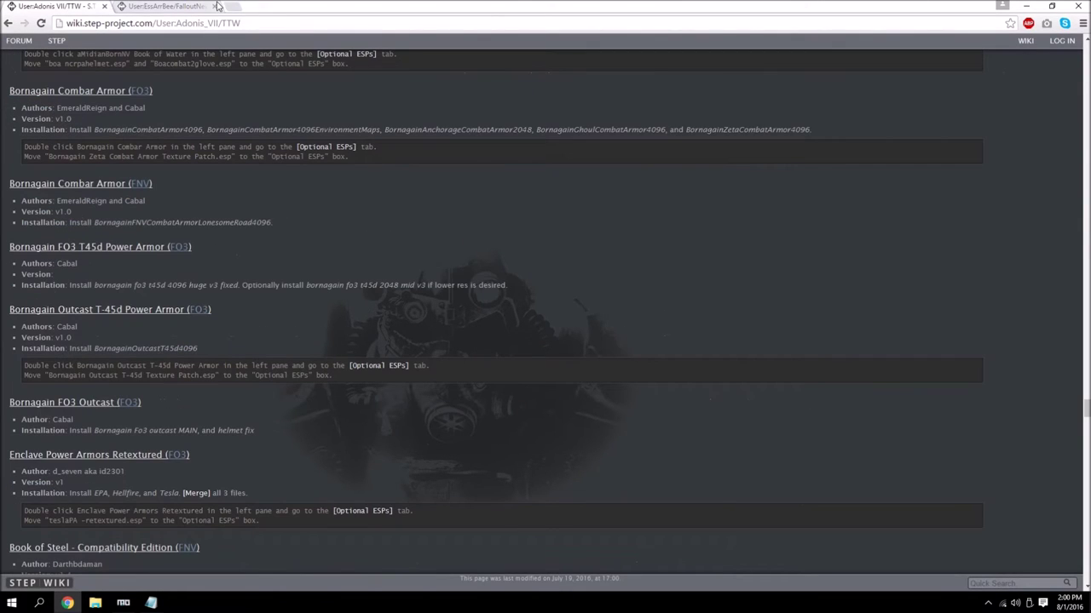
# Step: Open the Tale of Two Wastelands website, taleoftwowastelands.com, in a new browser tab
pyautogui.click(227, 6)
pyautogui.write('ta')
pyautogui.press('Return')
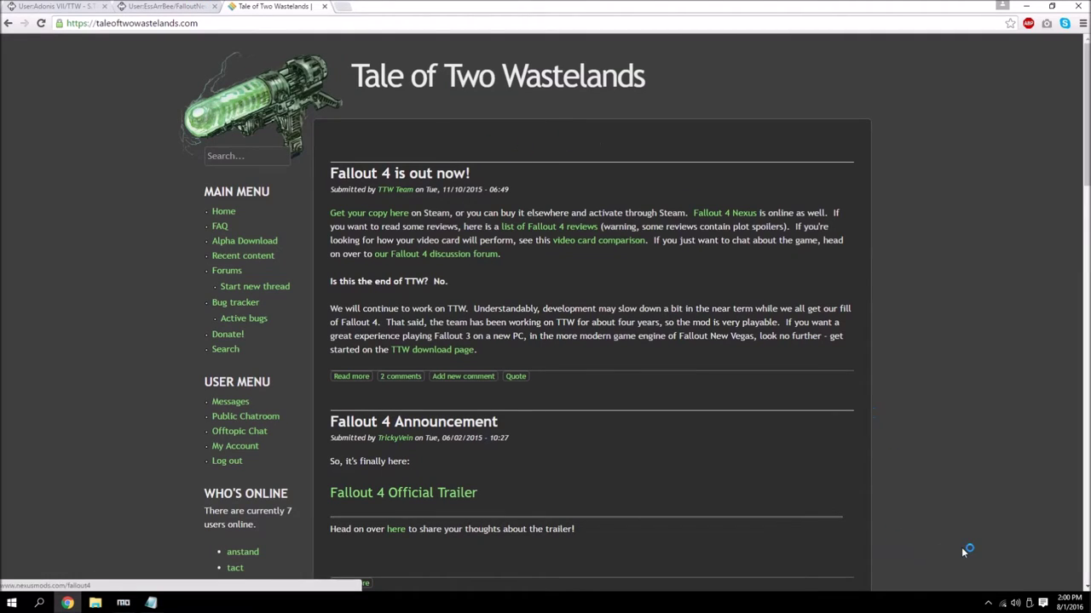
# Step: Open the site's chat list and the Public Chatroom, and look through the recent messages
pyautogui.click(1011, 590)
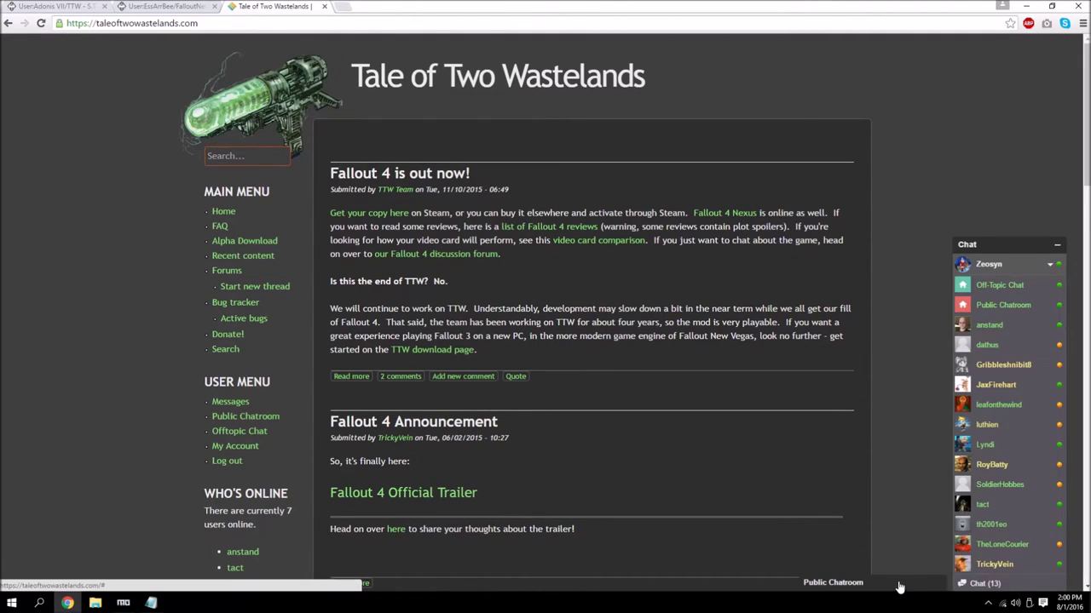
pyautogui.click(901, 588)
pyautogui.scroll(-3, 932, 428)
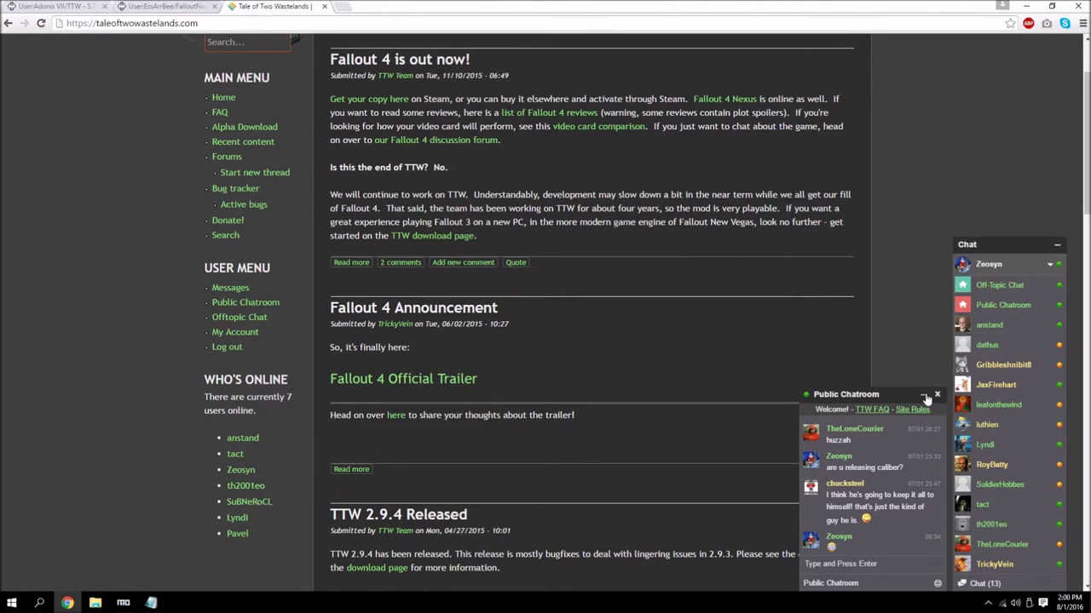
pyautogui.scroll(3, 863, 457)
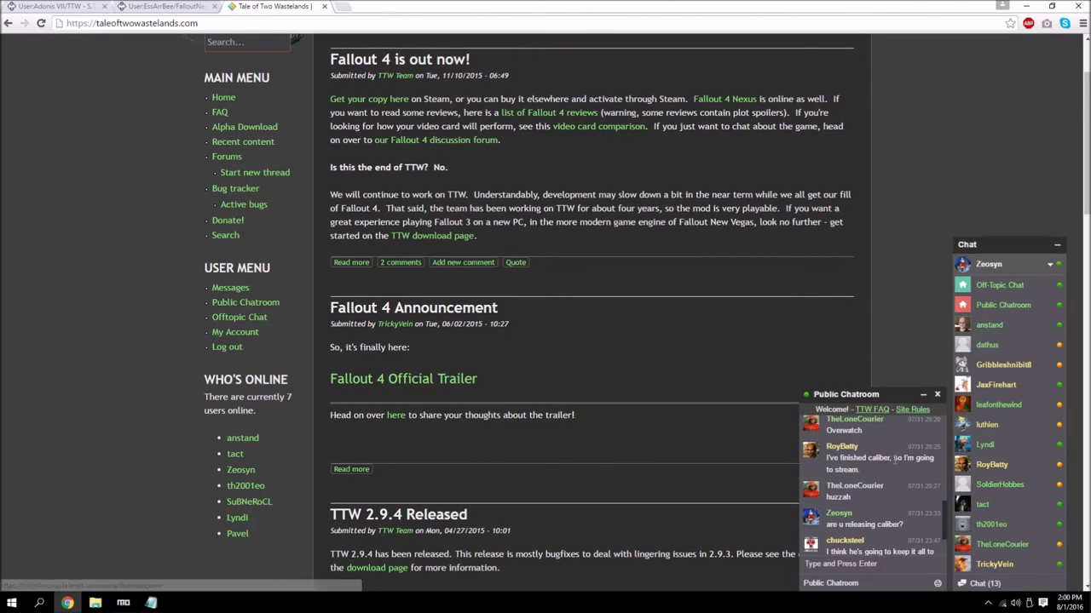
# Step: Minimise the Public Chatroom window and collapse the chat list on the Tale of Two Wastelands website
pyautogui.click(925, 398)
pyautogui.scroll(-1, 997, 465)
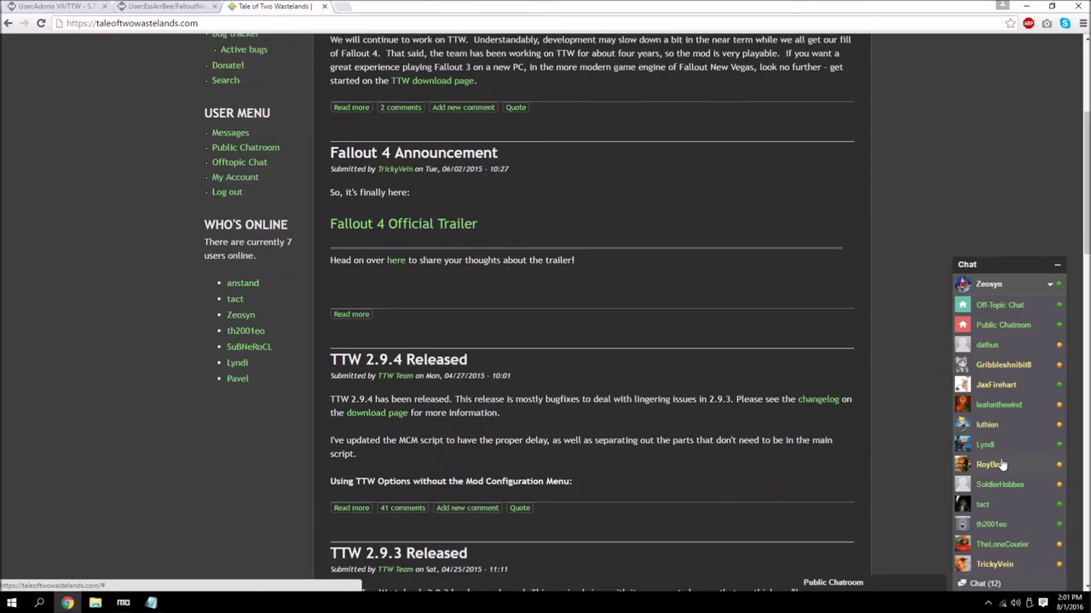
pyautogui.scroll(3, 957, 242)
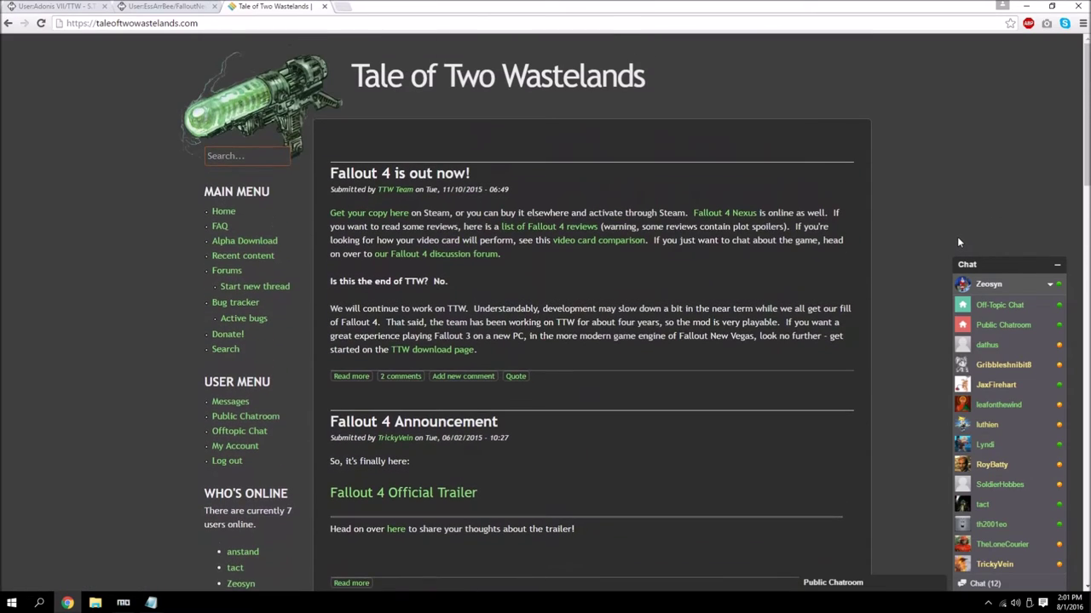
pyautogui.click(1053, 266)
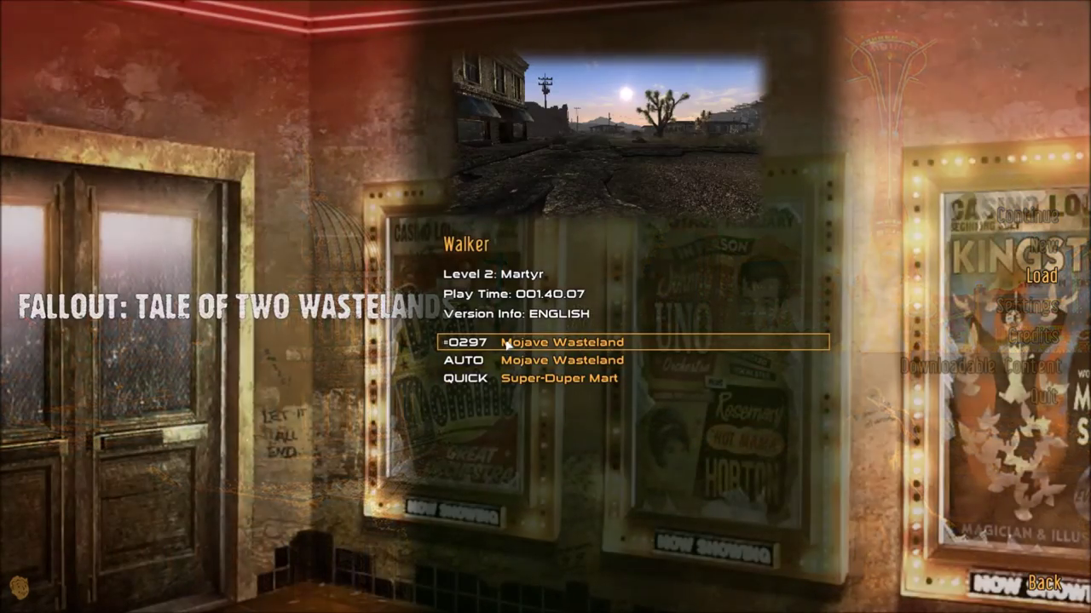
# Step: Switch to the Tale of Two Wastelands game and load save #0297, Mojave Wasteland
pyautogui.click(507, 345)
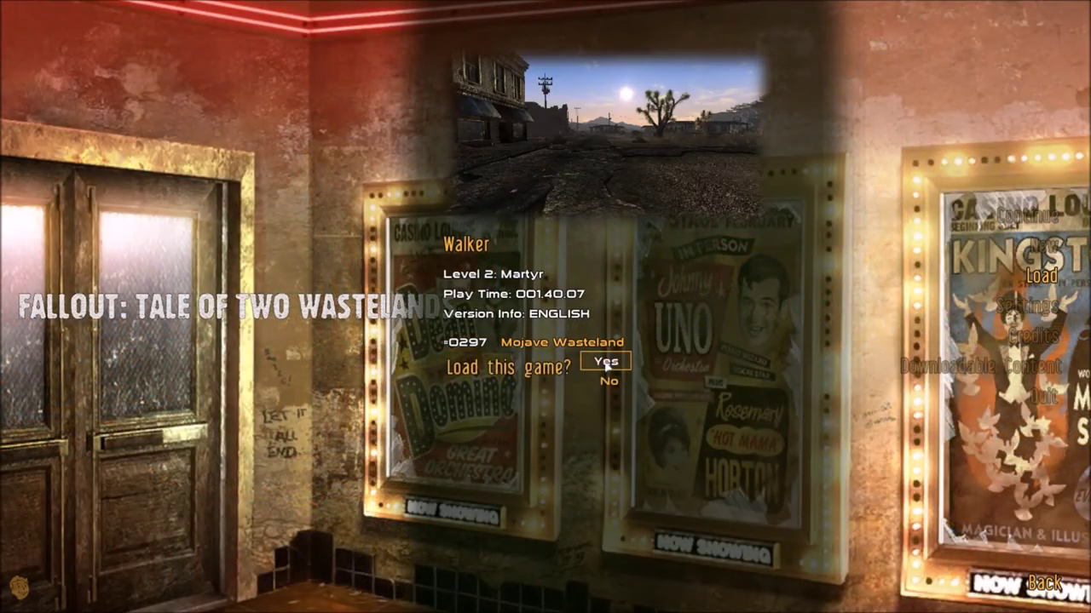
pyautogui.click(605, 364)
pyautogui.click(548, 319)
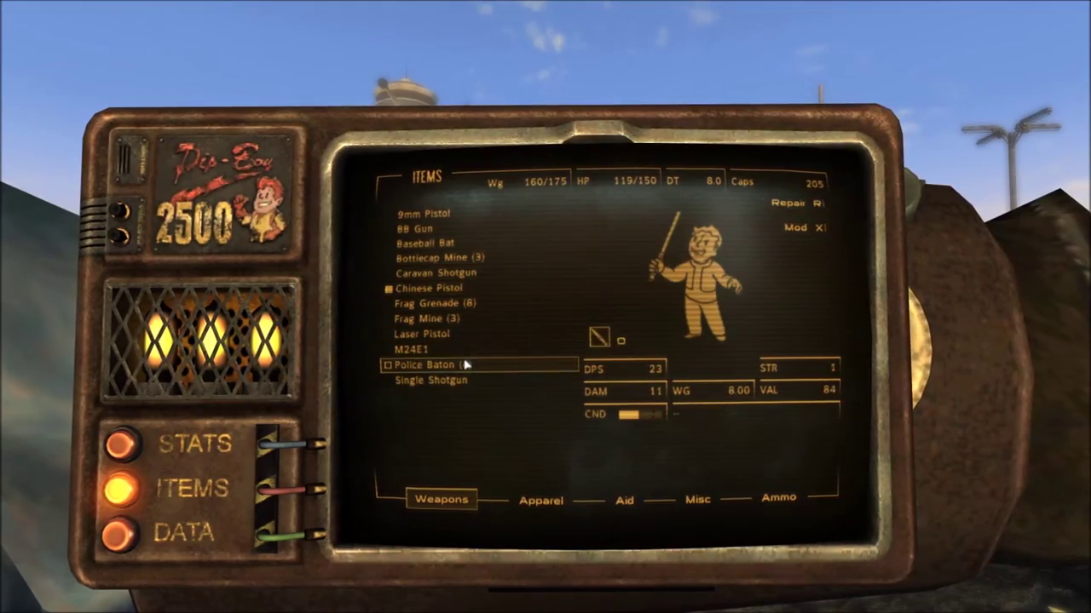
# Step: Equip the Single Shotgun from the Pip-Boy's weapons, close the Pip-Boy, and check the gun's ammunition on the road
pyautogui.click(471, 381)
pyautogui.press('Tab')
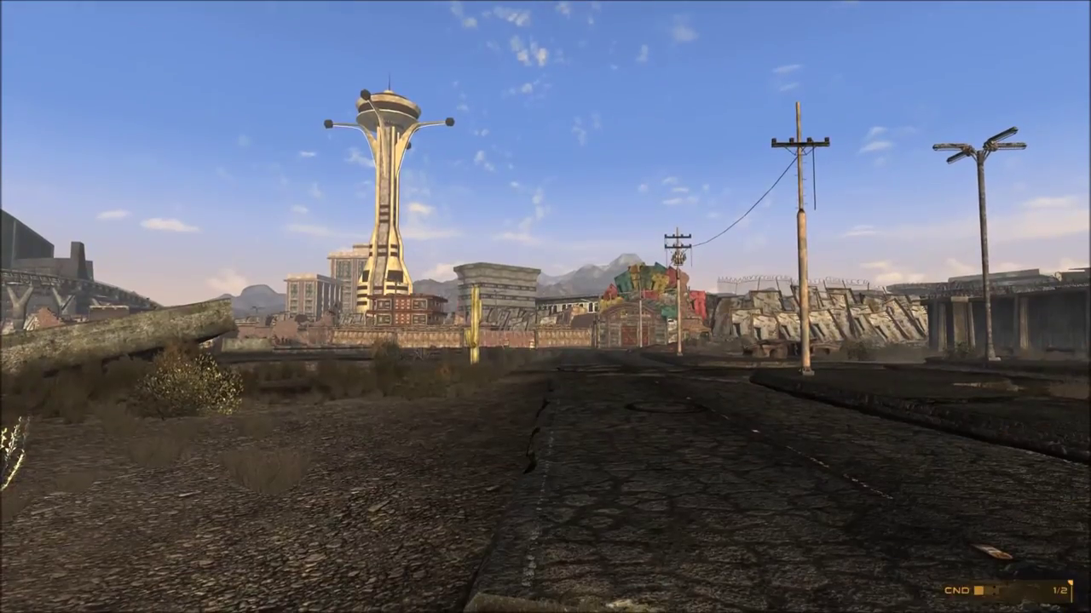
pyautogui.press('w')
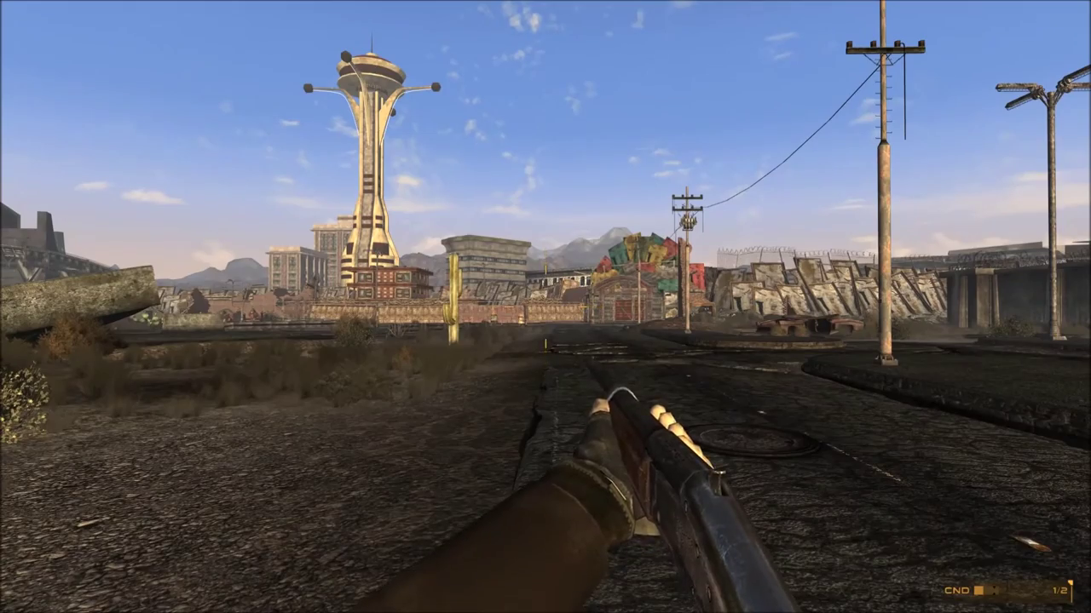
pyautogui.press('r')
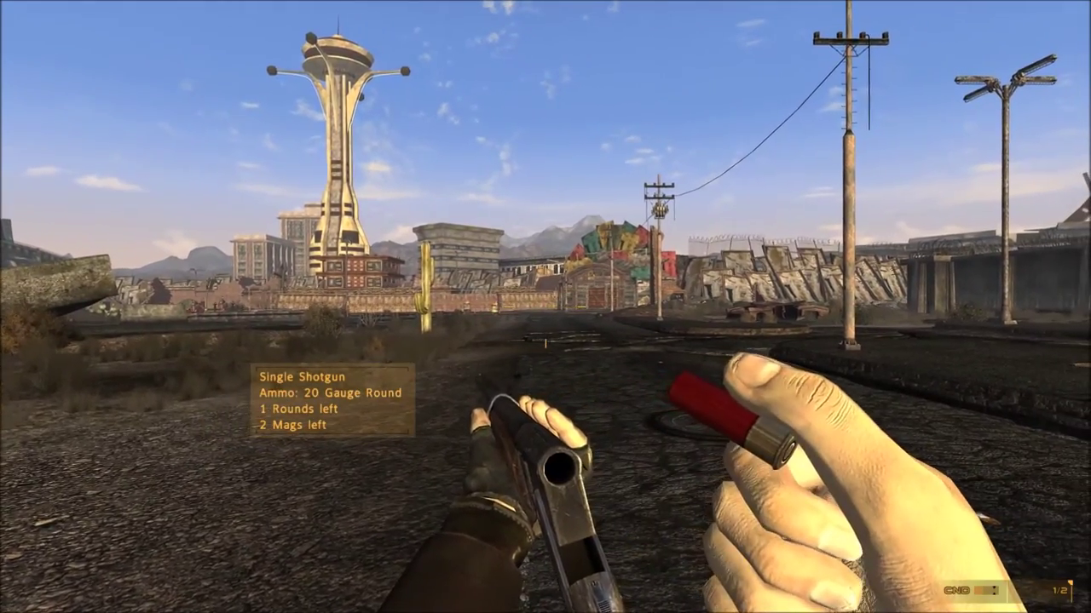
pyautogui.press('w')
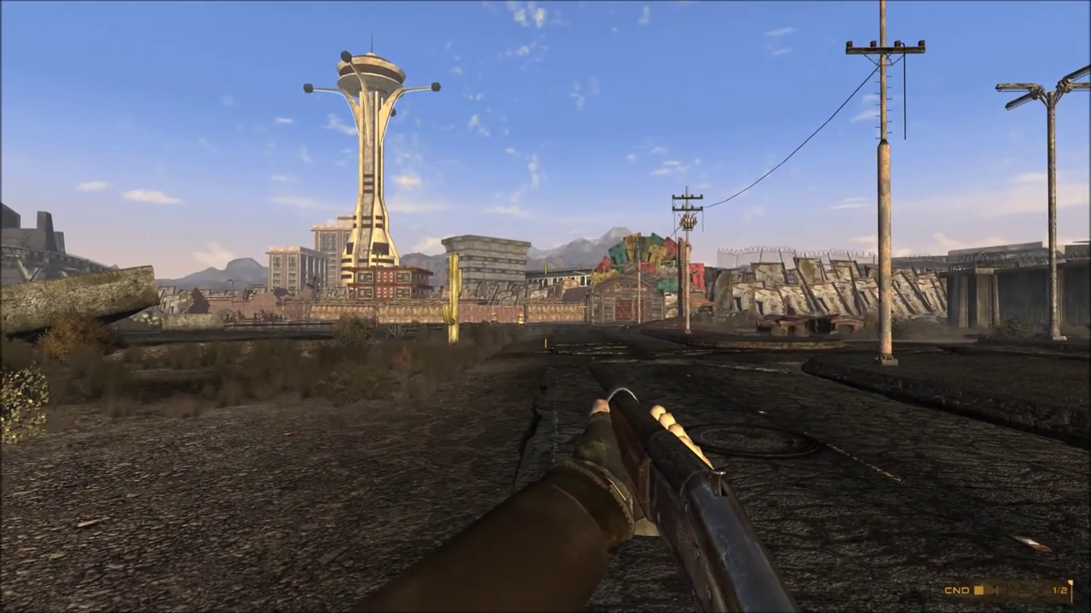
# Step: Look around the wasteland with the shotgun drawn, reload it, and walk toward the broken overpass
pyautogui.press('2')
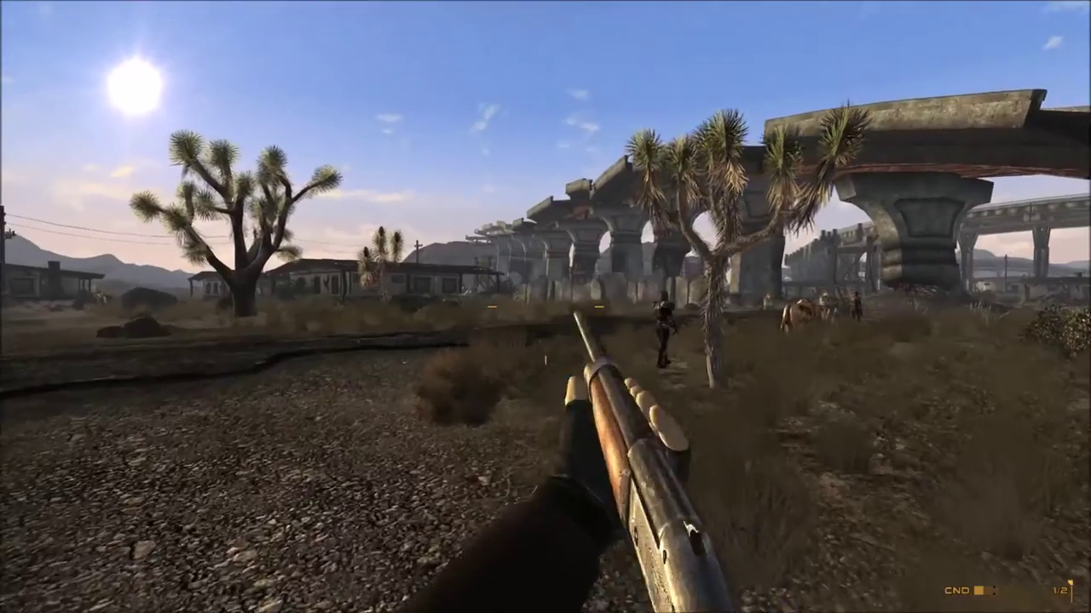
pyautogui.press('r')
pyautogui.press('w')
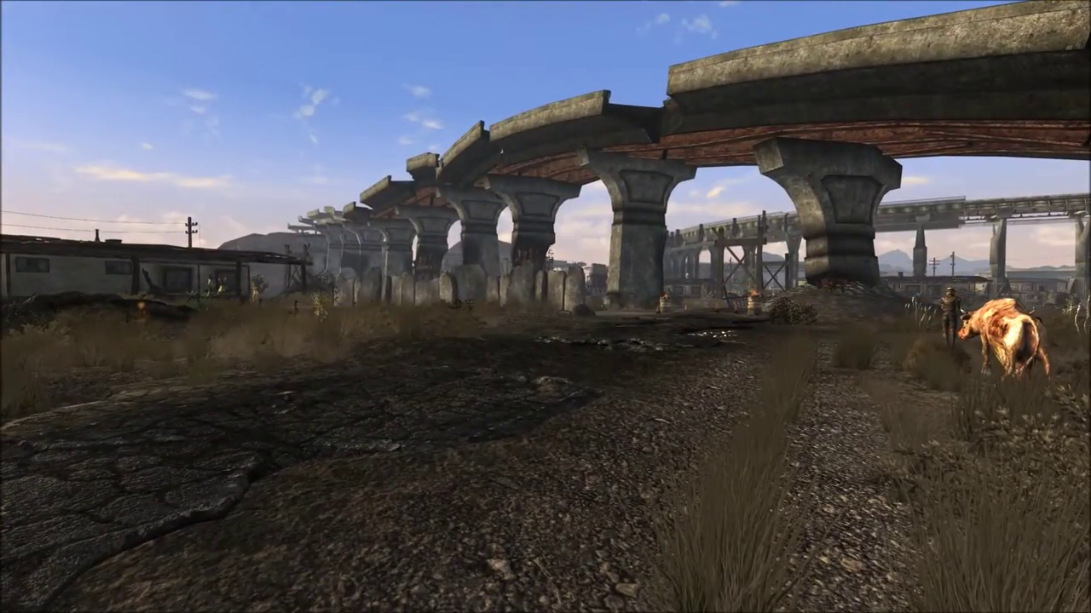
# Step: Open Mod Configuration from the pause menu and restore the defaults for Mart's Mutant Mod's Game Settings and Preset Options
pyautogui.press('Escape')
pyautogui.click(909, 215)
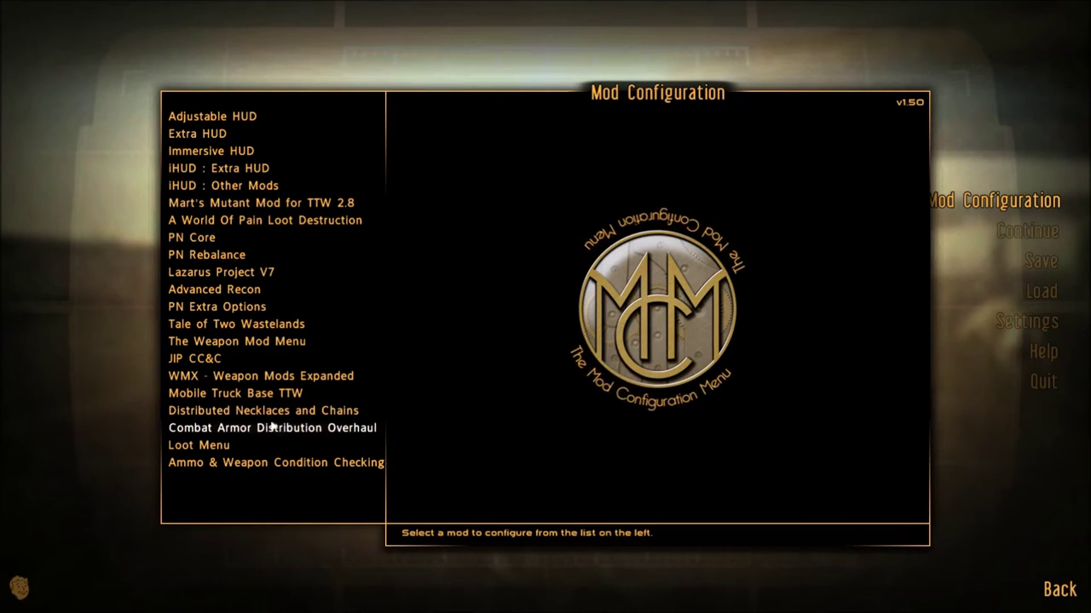
pyautogui.click(280, 201)
pyautogui.click(1047, 558)
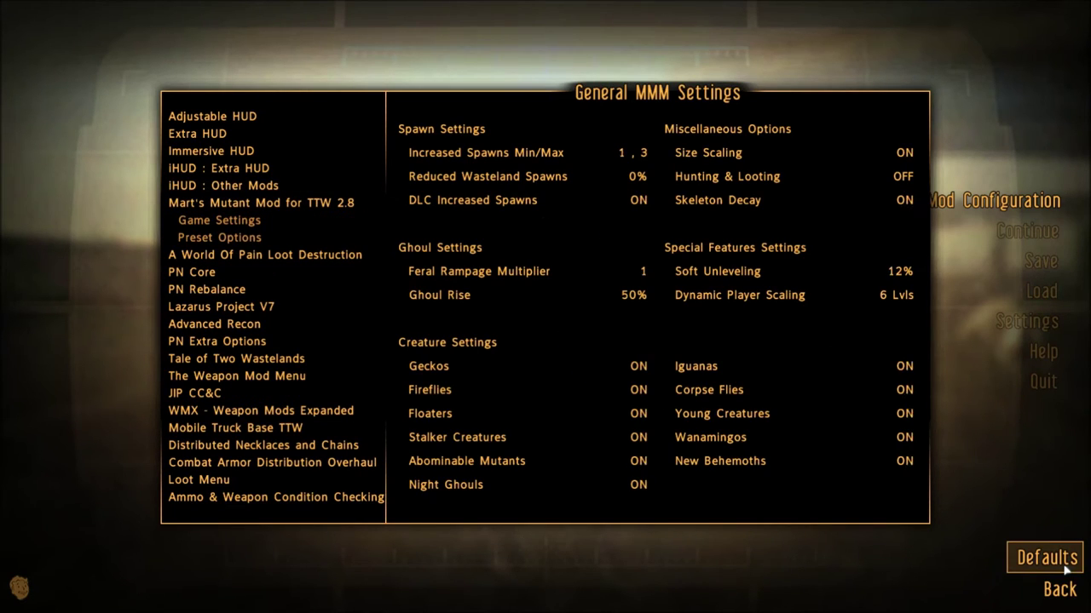
pyautogui.click(248, 241)
pyautogui.click(1051, 569)
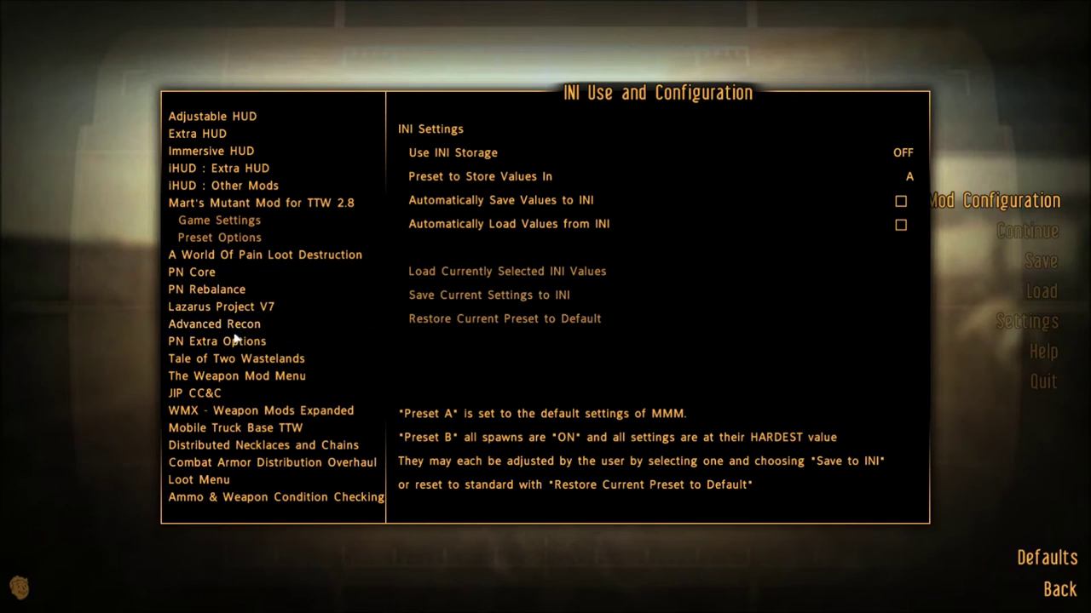
# Step: Reset Tale of Two Wastelands' TTW Options to defaults, and enable XP Reduction, Super Mutant Rebalance and Bobblehead Rebalance
pyautogui.click(226, 360)
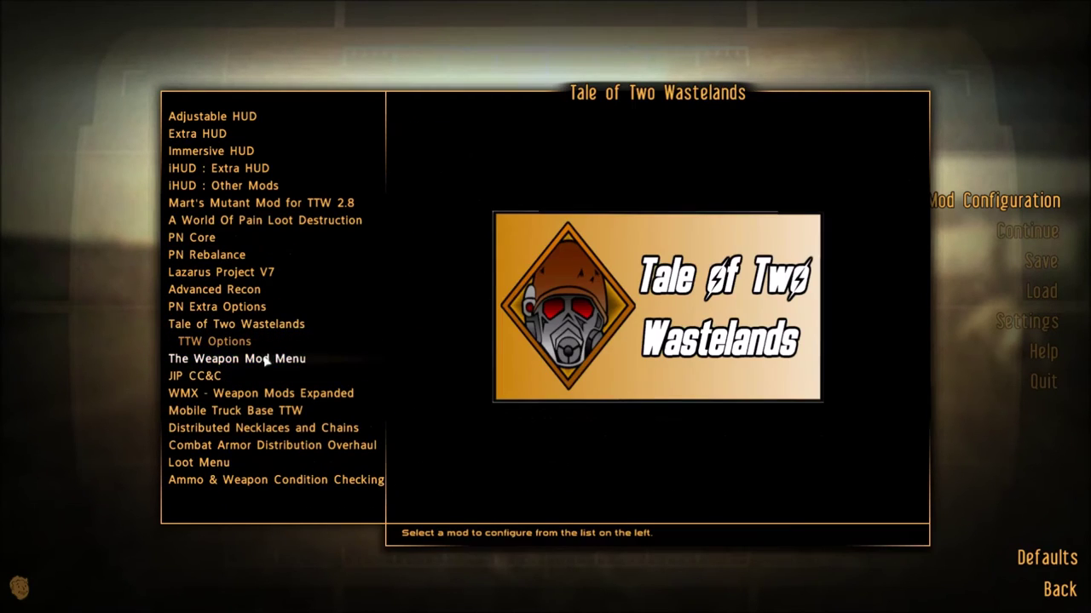
pyautogui.click(246, 344)
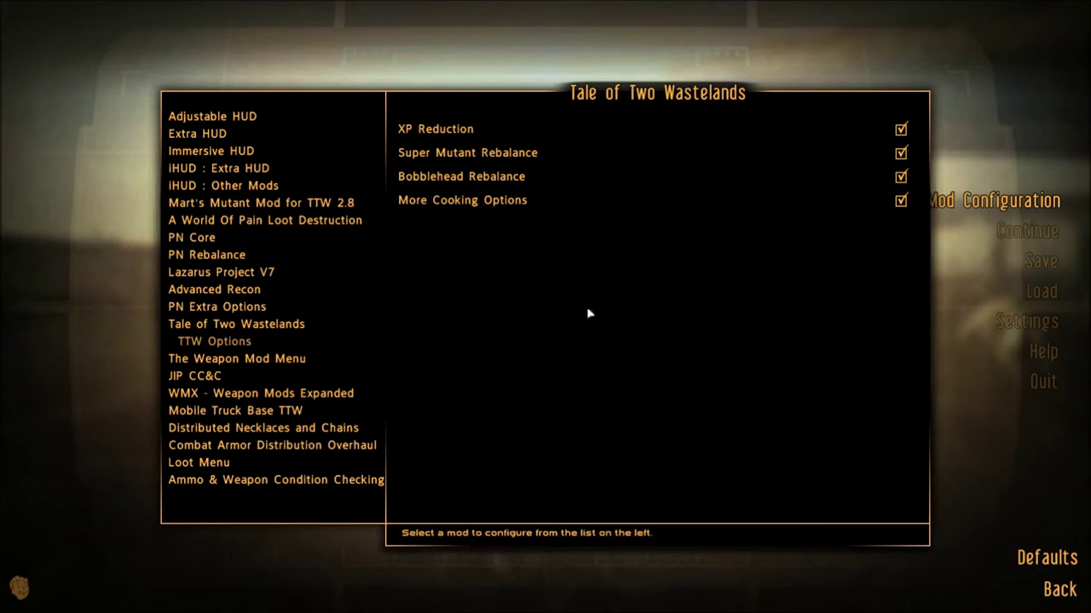
pyautogui.click(1087, 557)
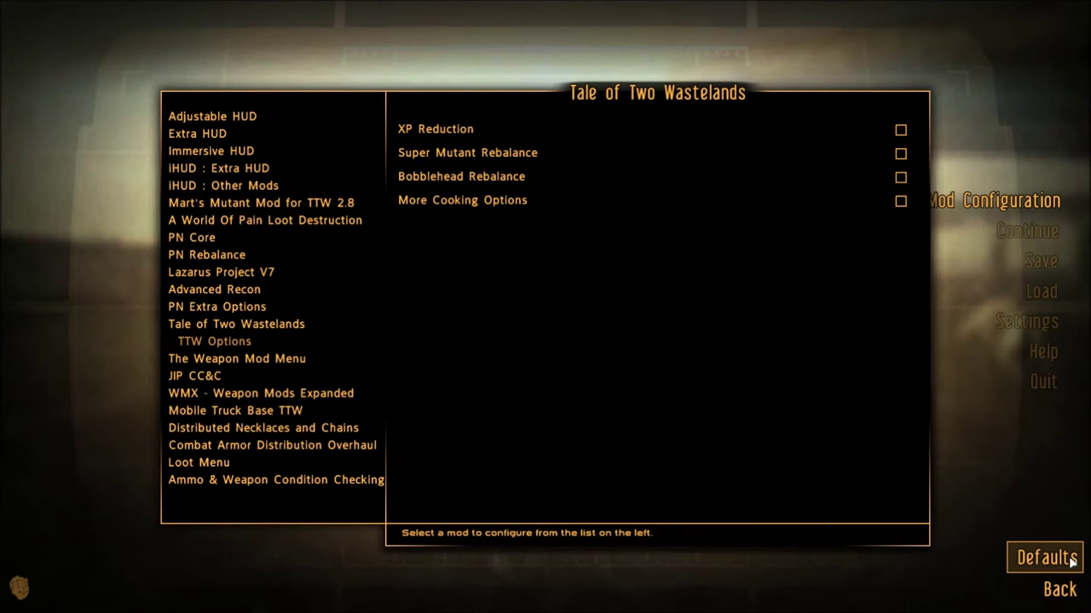
pyautogui.click(900, 129)
pyautogui.click(900, 153)
pyautogui.click(900, 177)
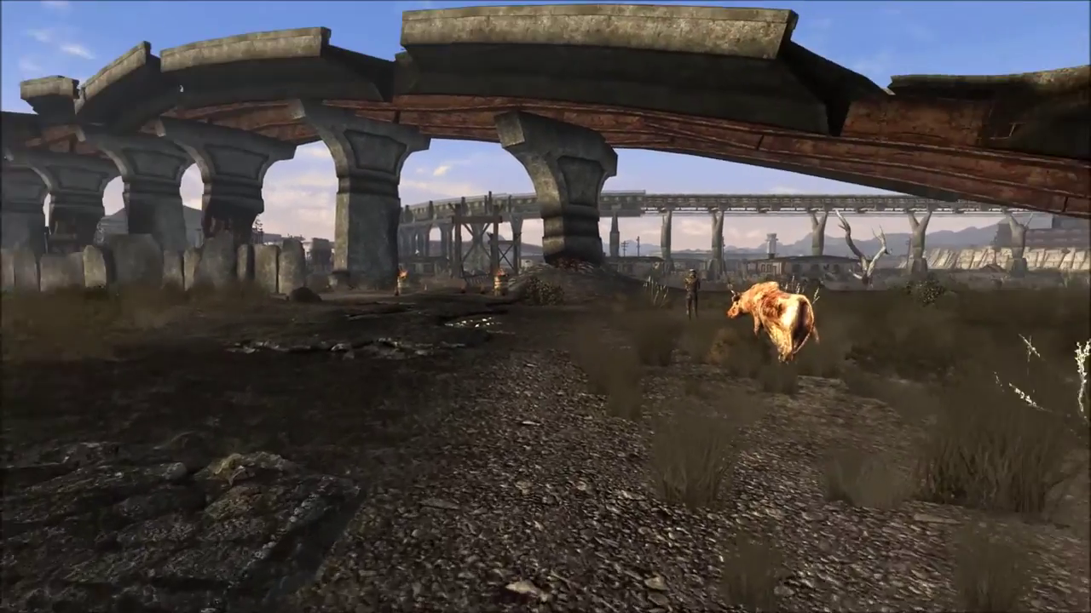
# Step: Return to the game, walk onto the wooden footbridge and reload the shotgun
pyautogui.press('w')
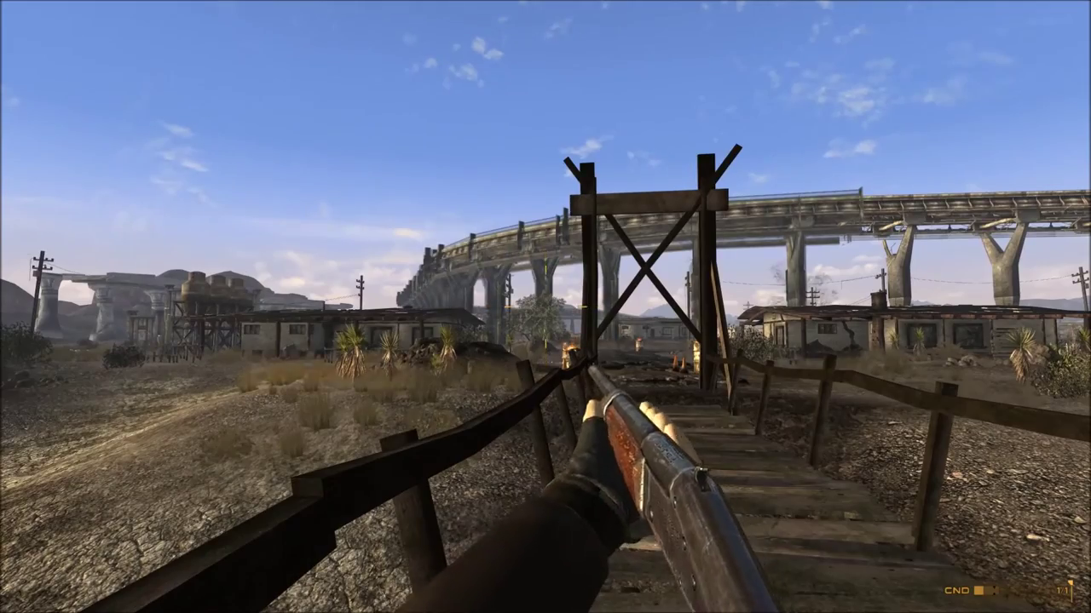
pyautogui.press('r')
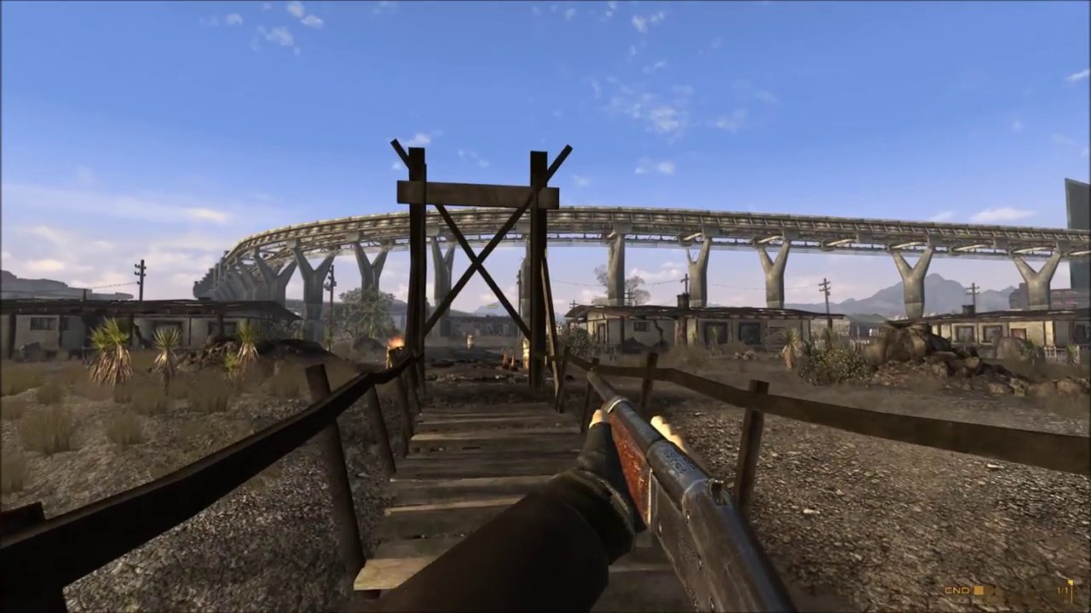
pyautogui.press('w')
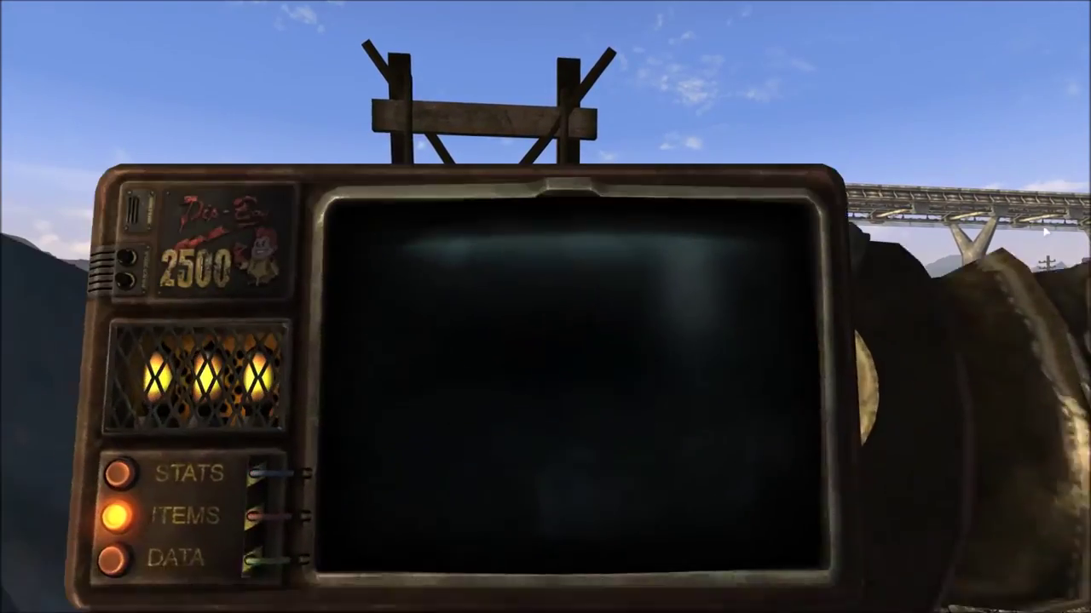
# Step: Close the Pip-Boy with the pistol equipped, check the weapon's condition, and walk off the bridge past the burning barrel
pyautogui.press('Tab')
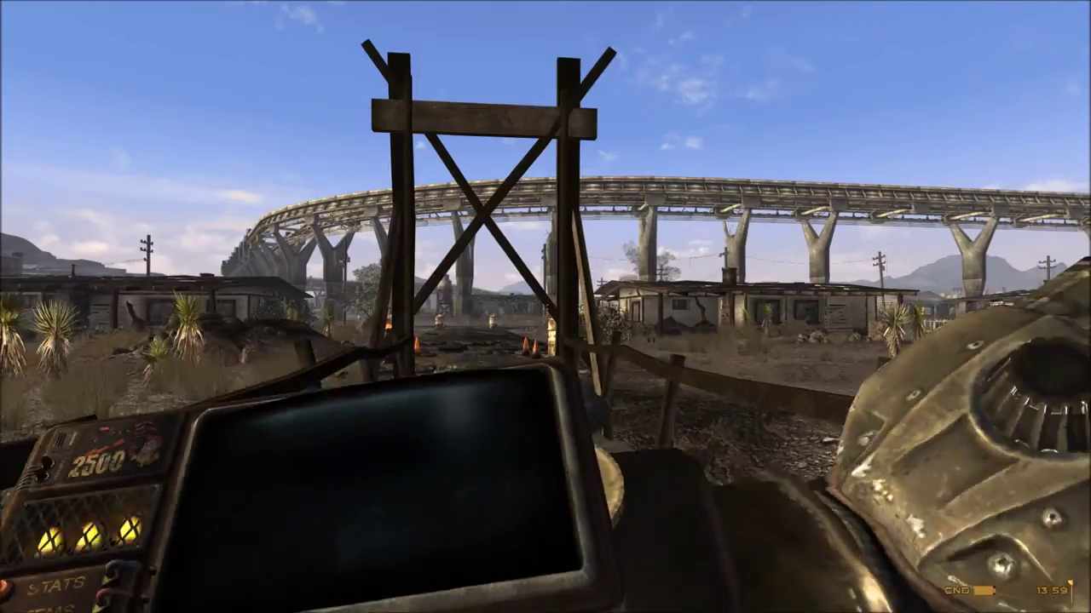
pyautogui.press('r')
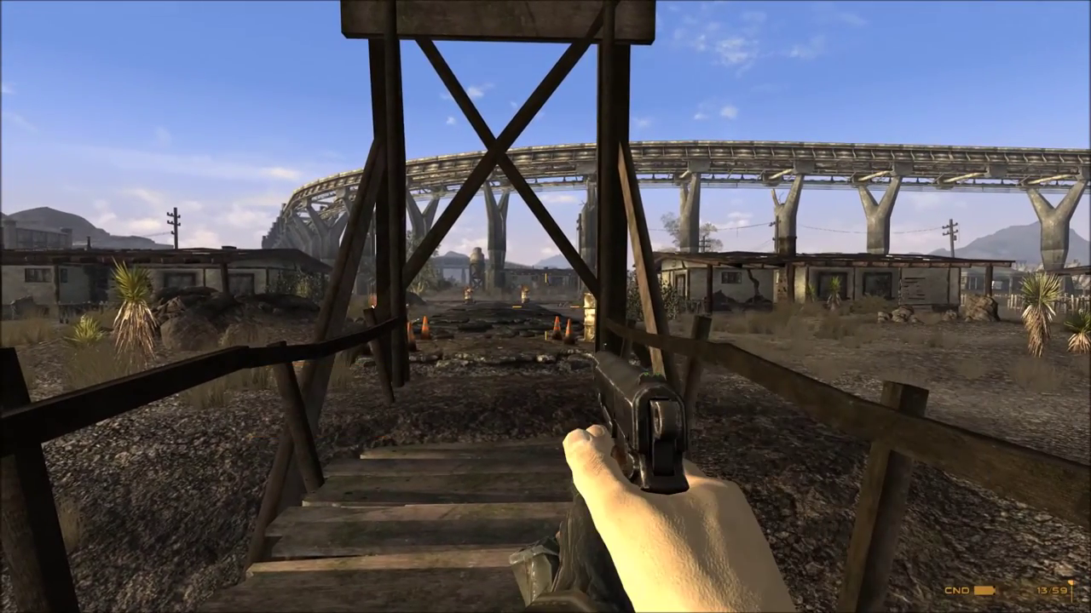
pyautogui.press('r')
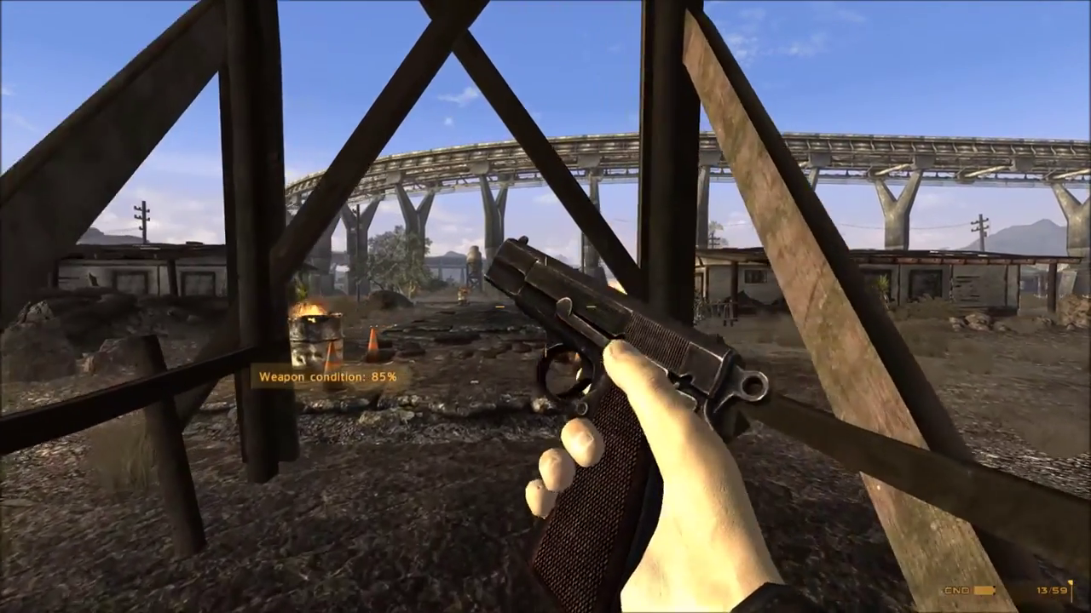
pyautogui.press('w')
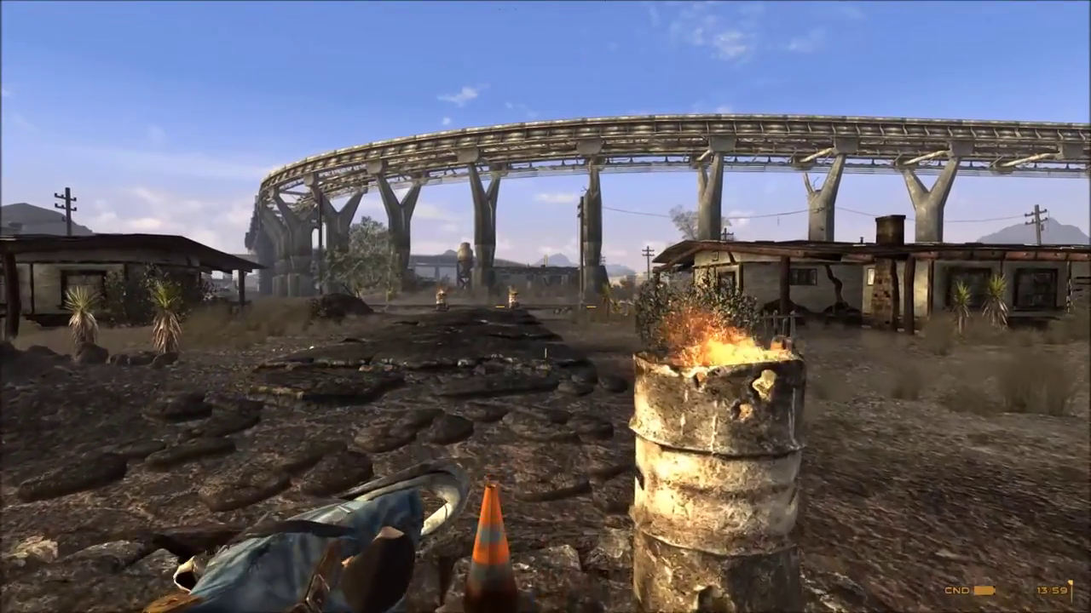
# Step: View the character and his armor in third person, and return to first-person view
pyautogui.press('f')
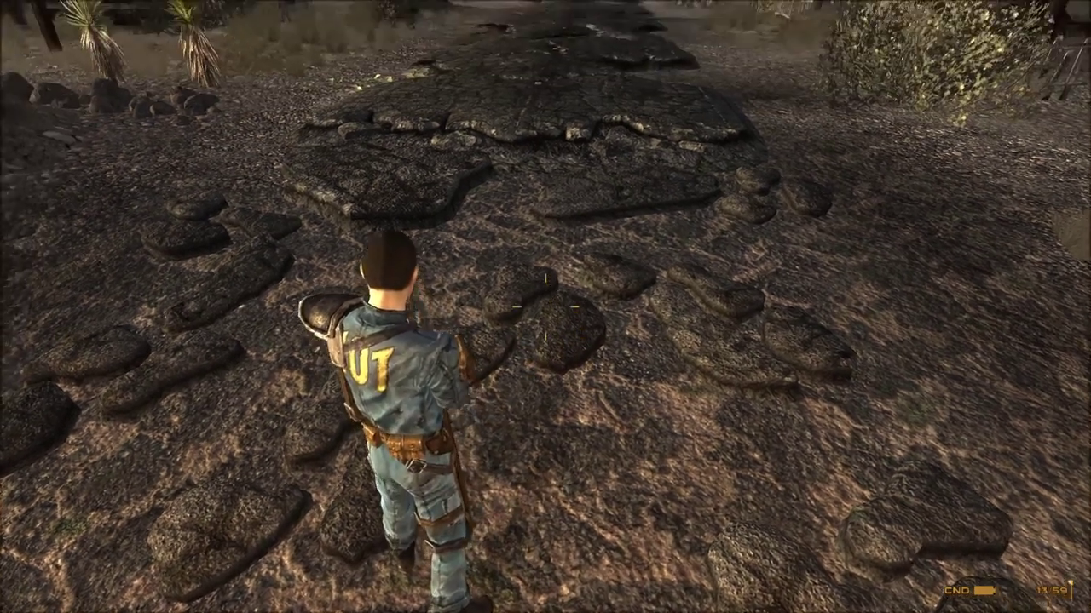
pyautogui.press('f')
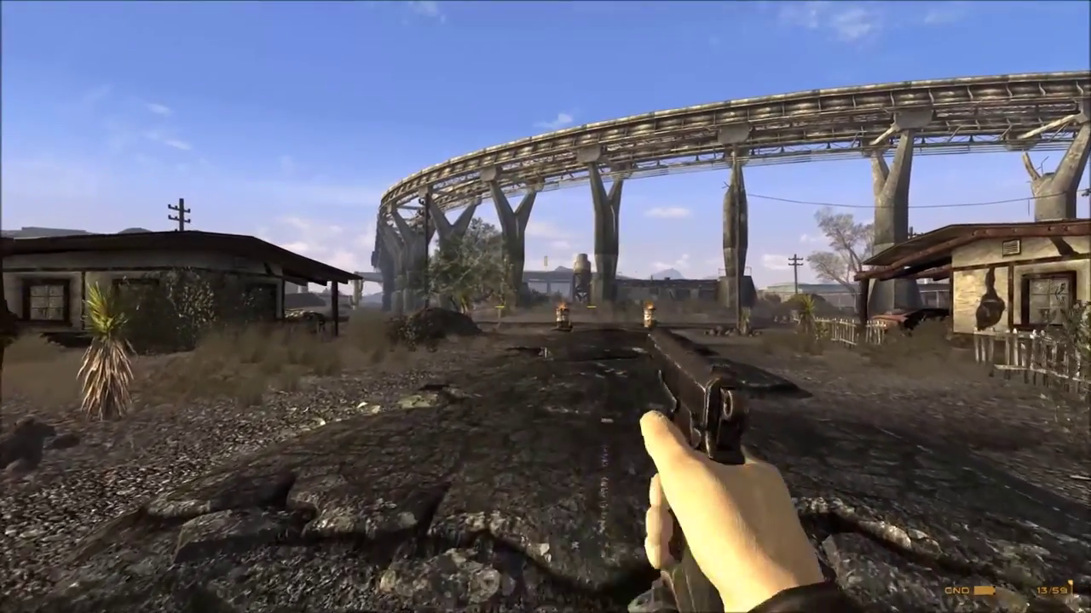
pyautogui.press('f')
# Step: Walk to the burning barrel, test-fire the pistol at the barrel and manhole cover, and reload
pyautogui.press('w')
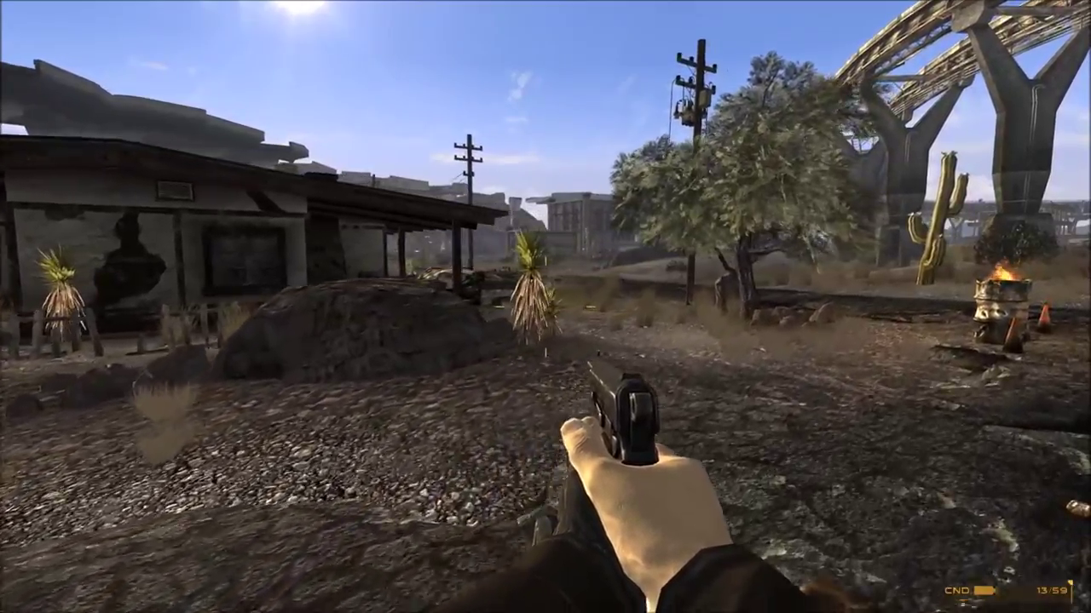
pyautogui.press('w')
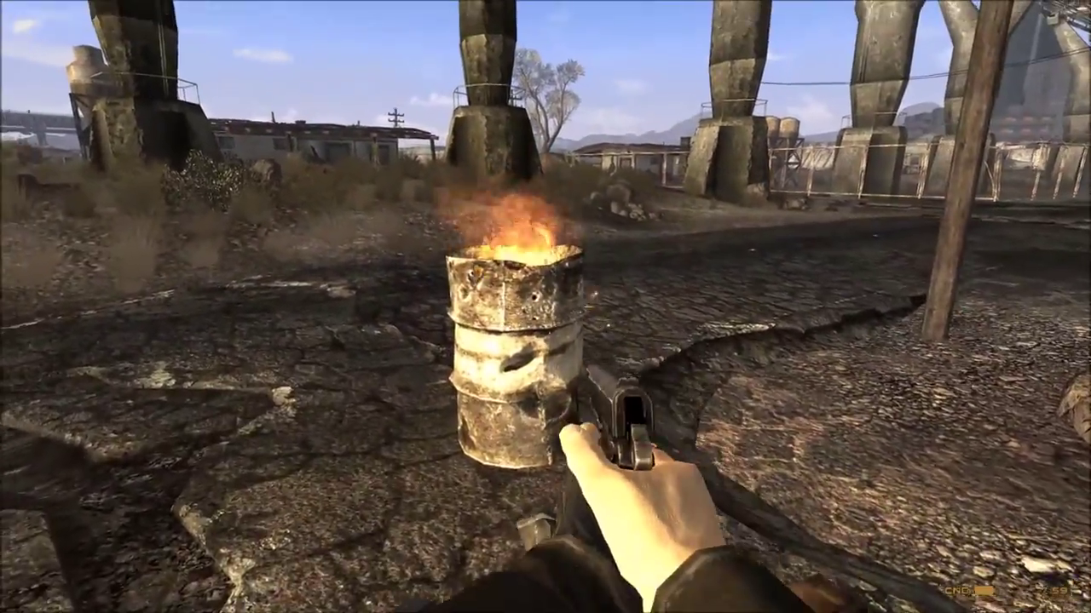
pyautogui.click(545, 307)
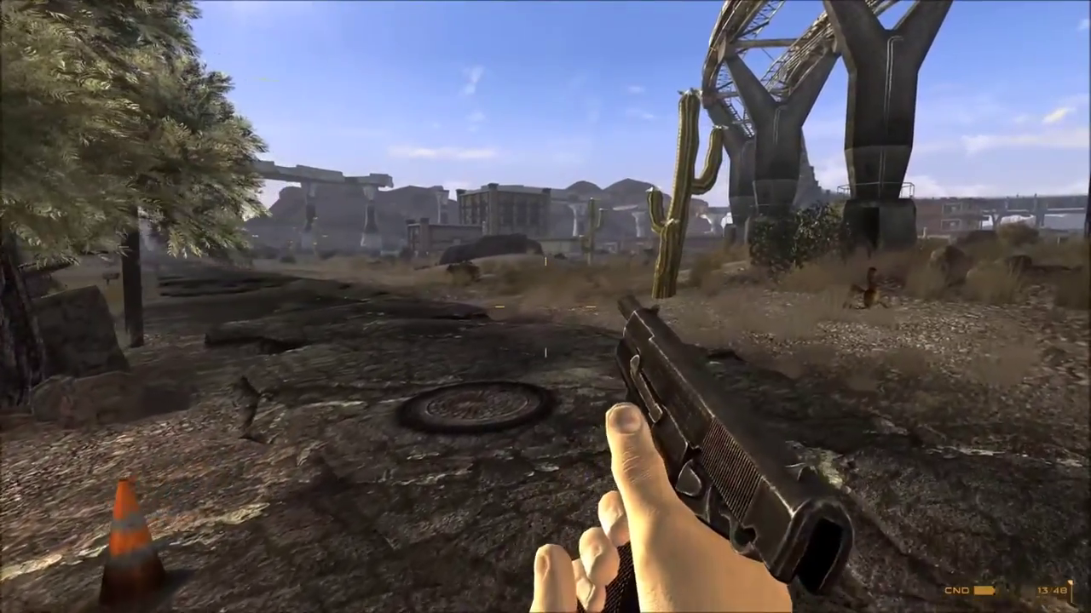
pyautogui.press('w')
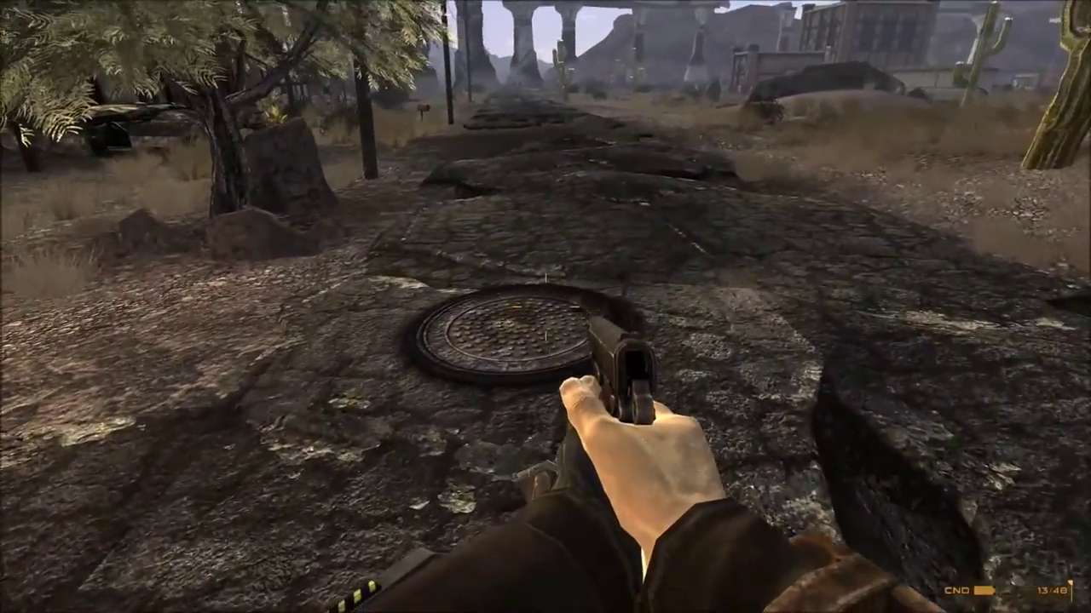
pyautogui.click(545, 307)
pyautogui.click(545, 307)
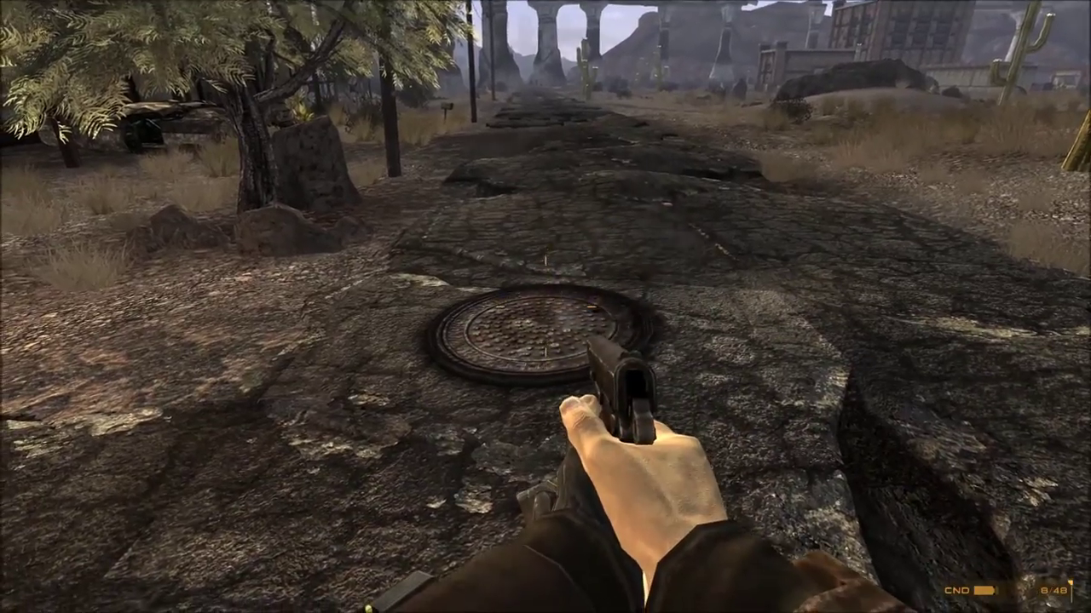
pyautogui.click(545, 307)
pyautogui.click(545, 306)
pyautogui.click(545, 307)
pyautogui.click(545, 307)
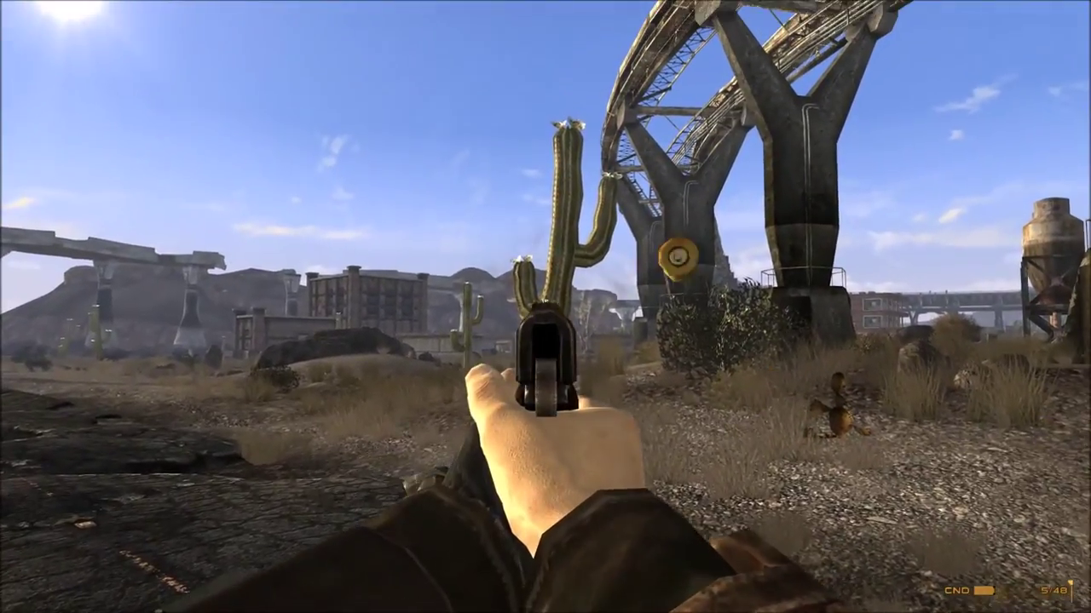
pyautogui.press('r')
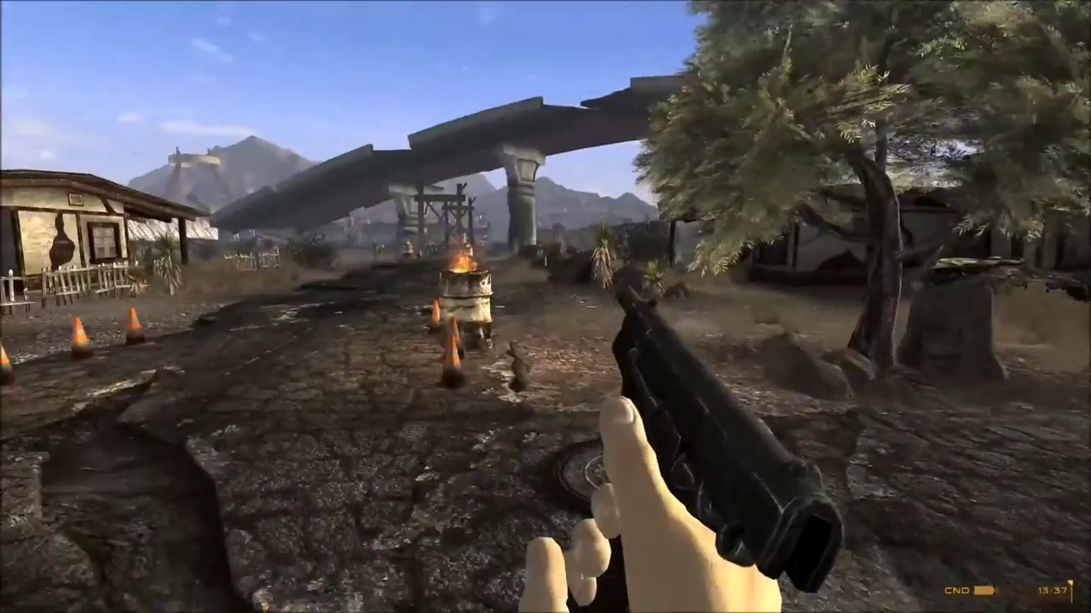
# Step: Fire the pistol at the burning barrel near the traffic cones, and reload it
pyautogui.press('w')
pyautogui.click(546, 306)
pyautogui.click(545, 307)
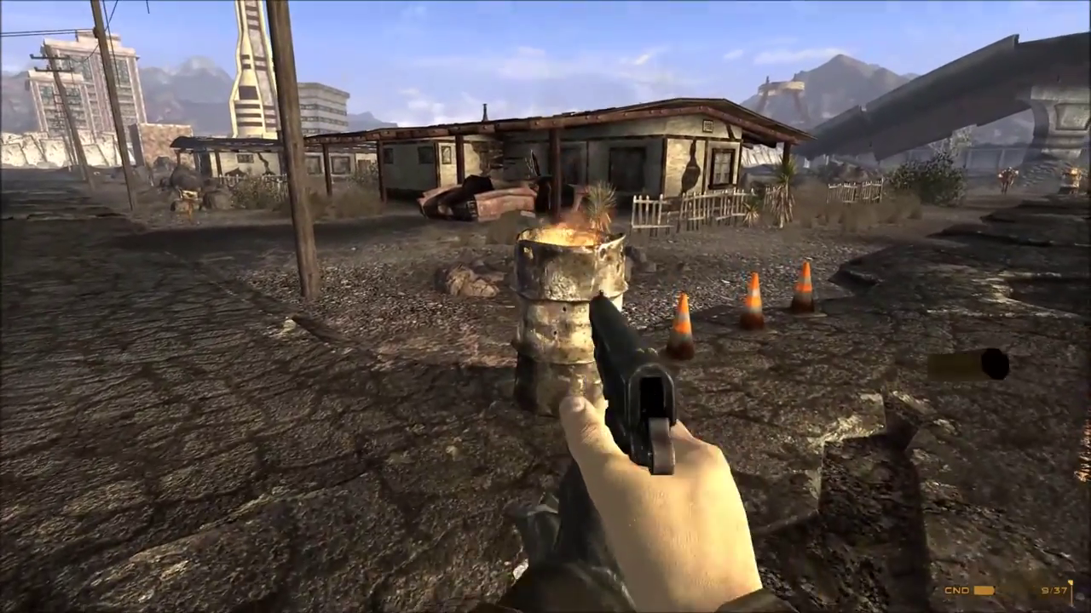
pyautogui.click(545, 307)
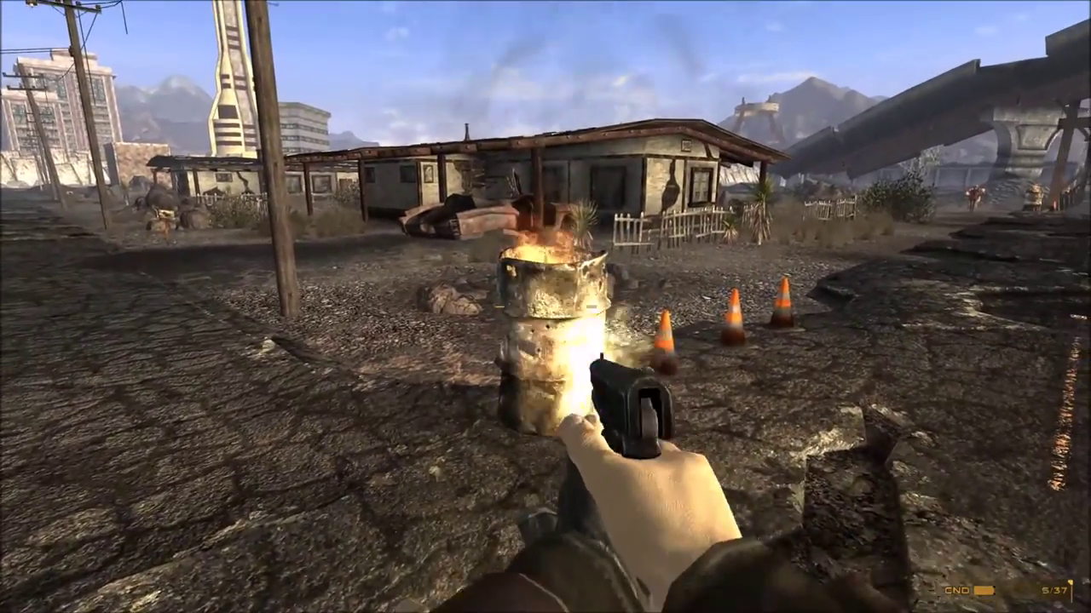
pyautogui.click(546, 307)
pyautogui.press('r')
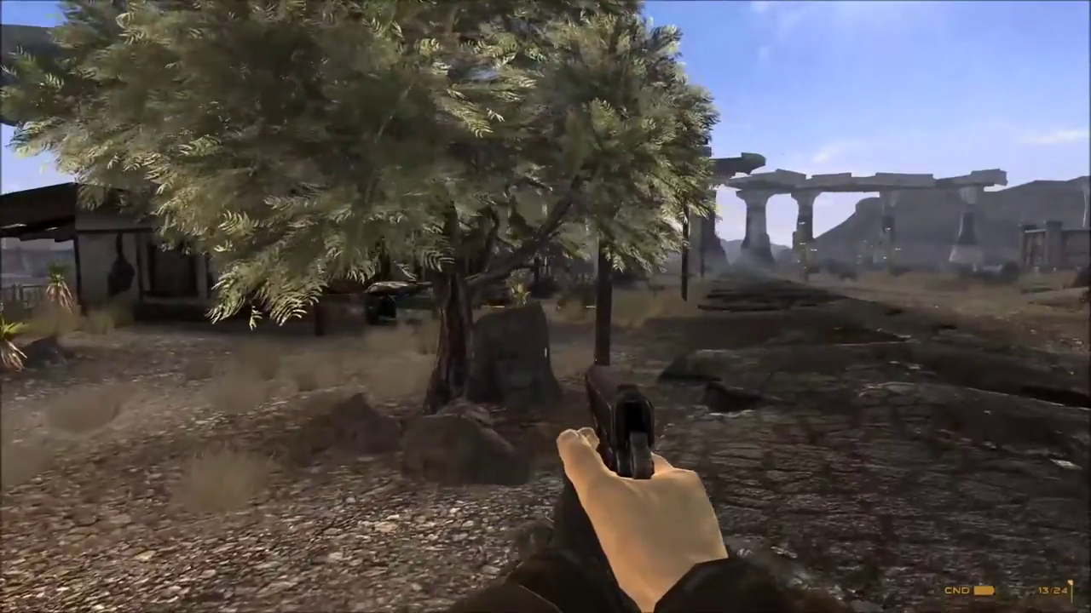
pyautogui.press('r')
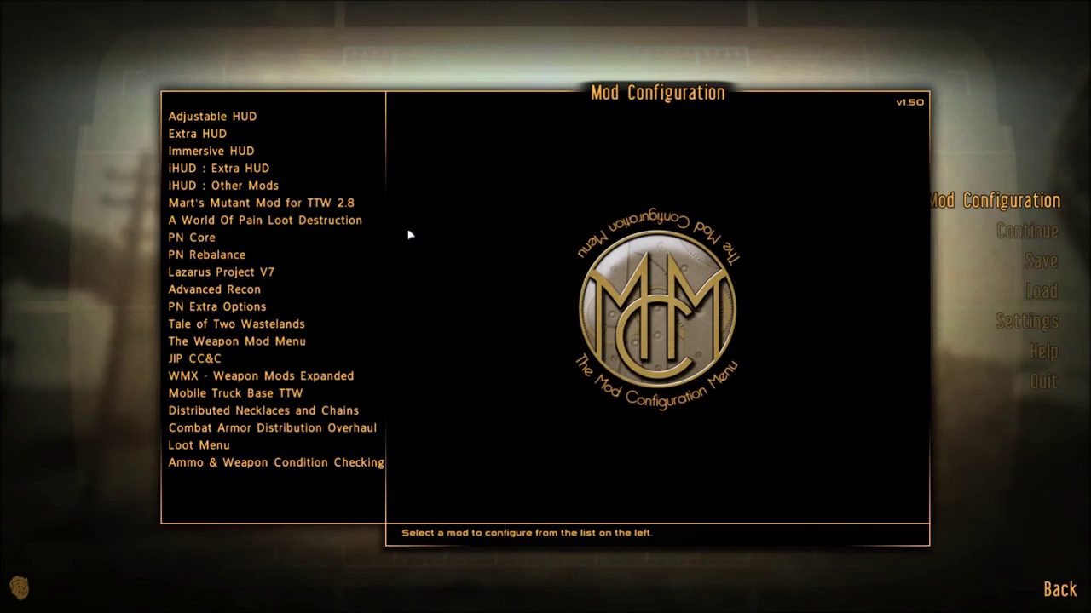
# Step: Examine the Mod Configuration options for Ammo & Weapon Condition Checking, Combat Armor Distribution Overhaul, and Distributed Necklaces and Chains
pyautogui.click(201, 467)
pyautogui.click(250, 430)
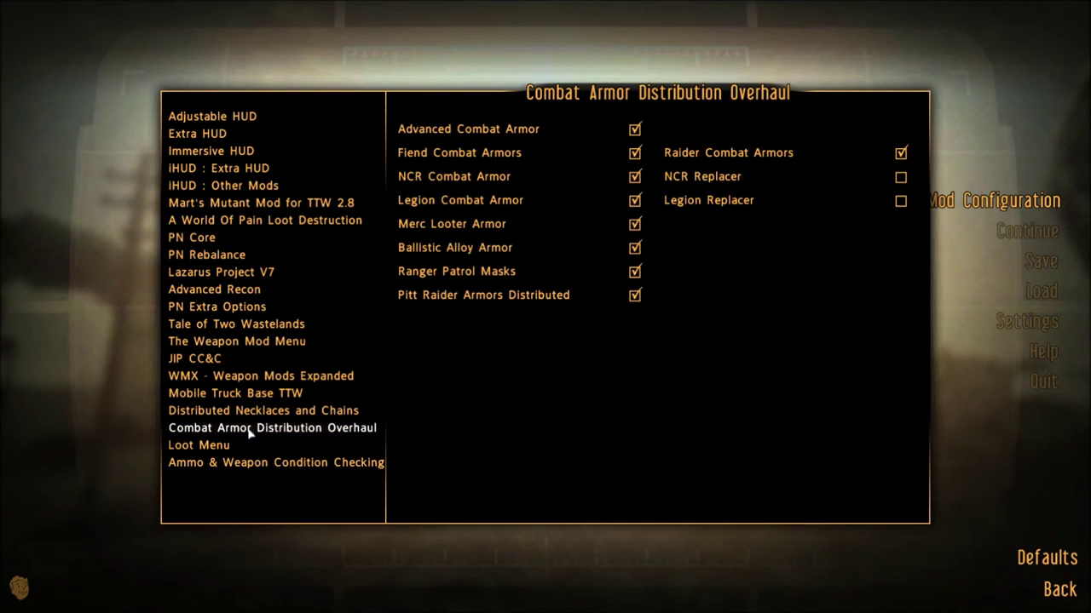
pyautogui.click(253, 415)
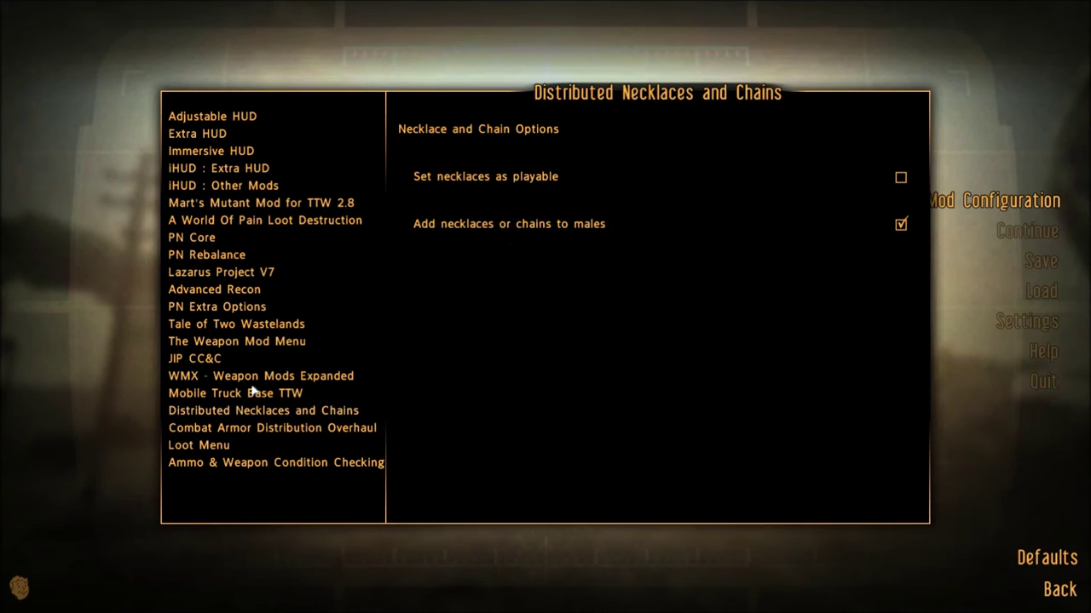